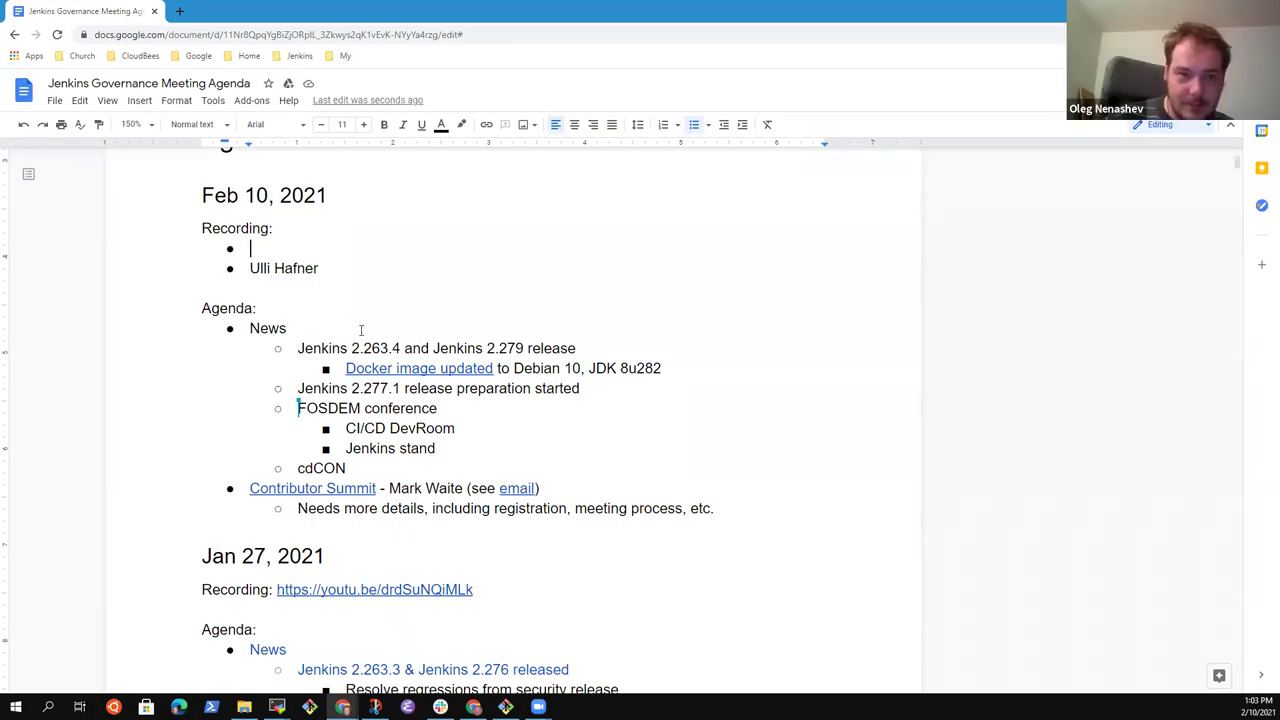
Enter three attendees' full names as separate bullets above the existing attendee under the Feb 10, 2021 Recording heading.
type("Oleg Nen")
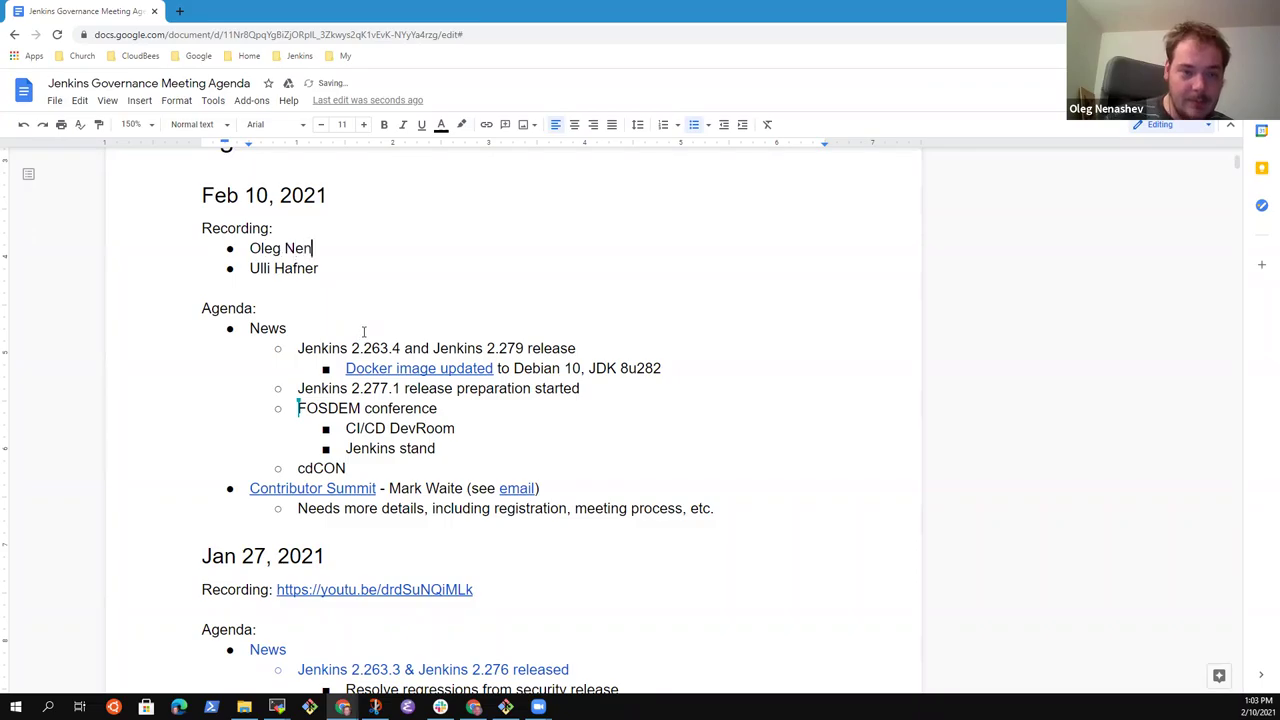
type("ashev")
key("Return")
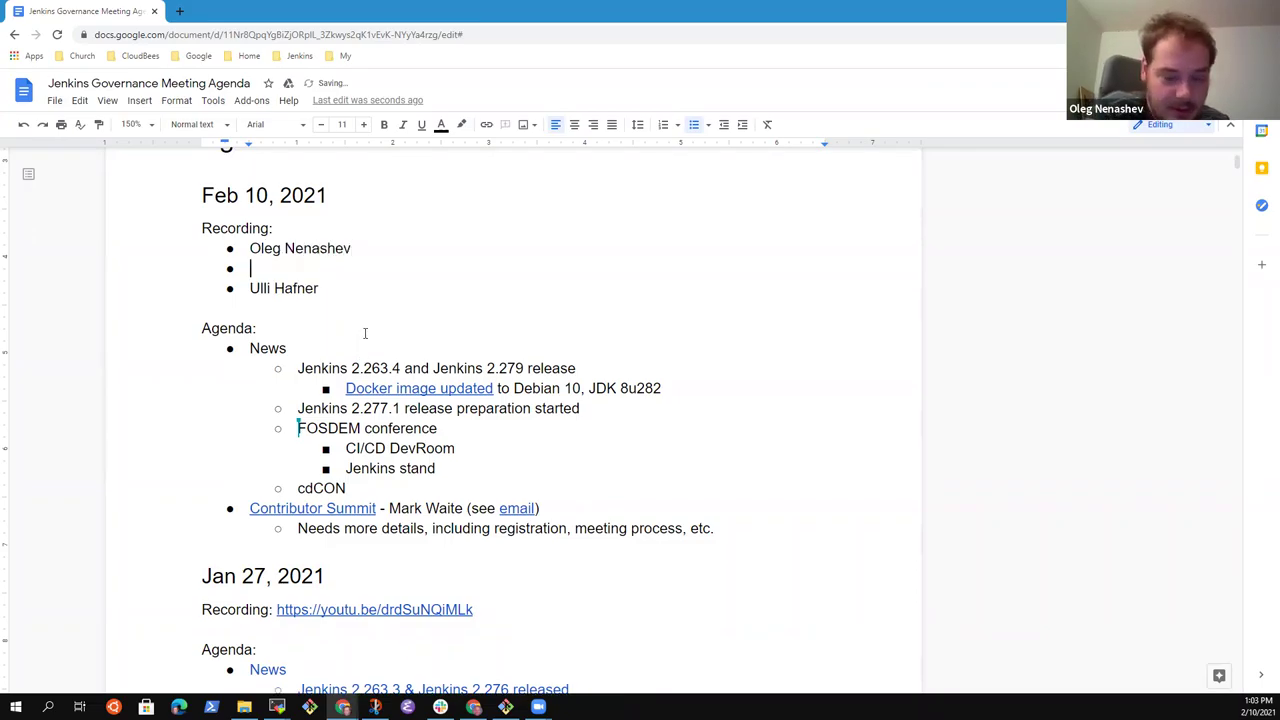
type("Gavin M")
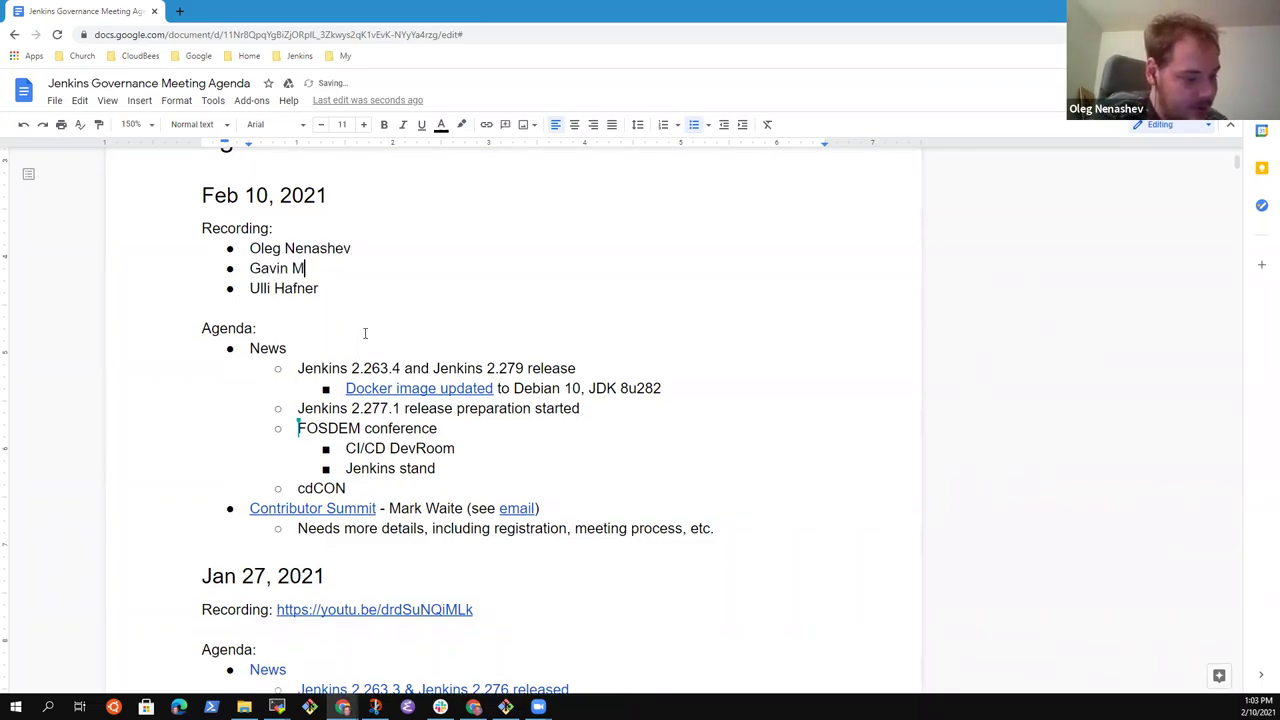
type("ogan")
key("Return")
type("Mark Waite")
key("Return")
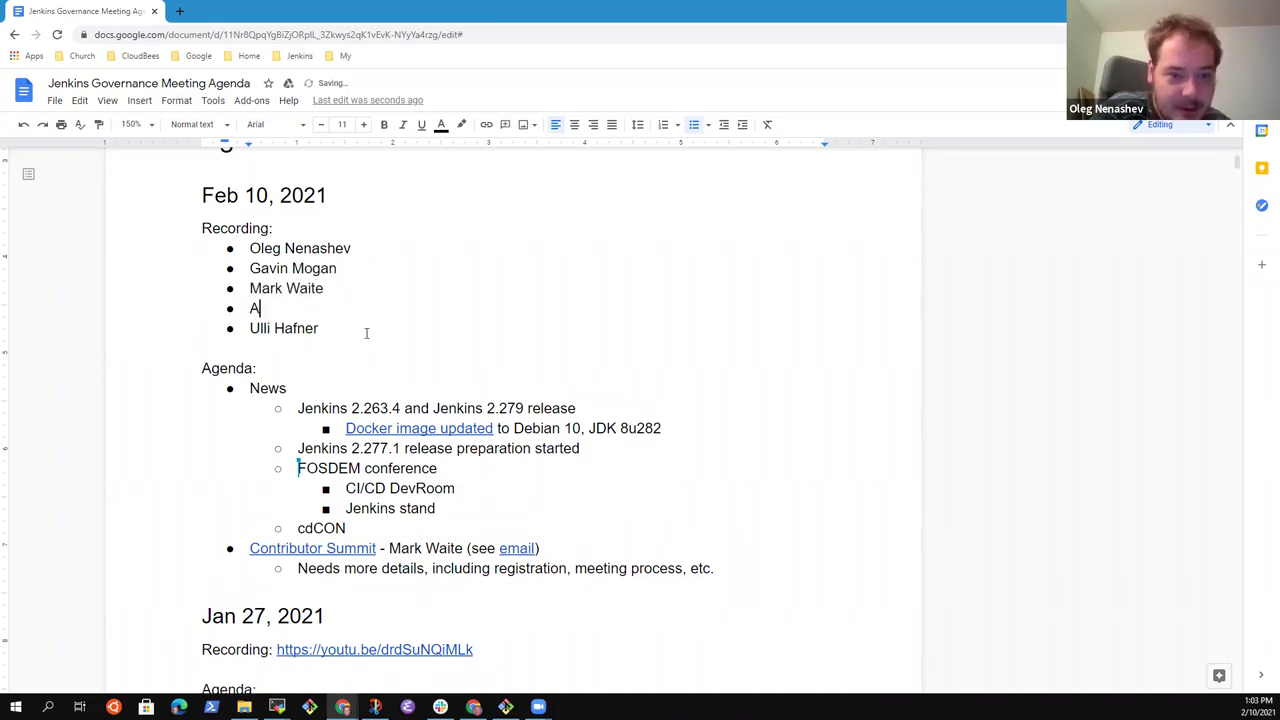
Add one more attendee's full name as the last bullet of the Feb 10, 2021 attendee list.
key("Return")
key("BackSpace")
key("Return")
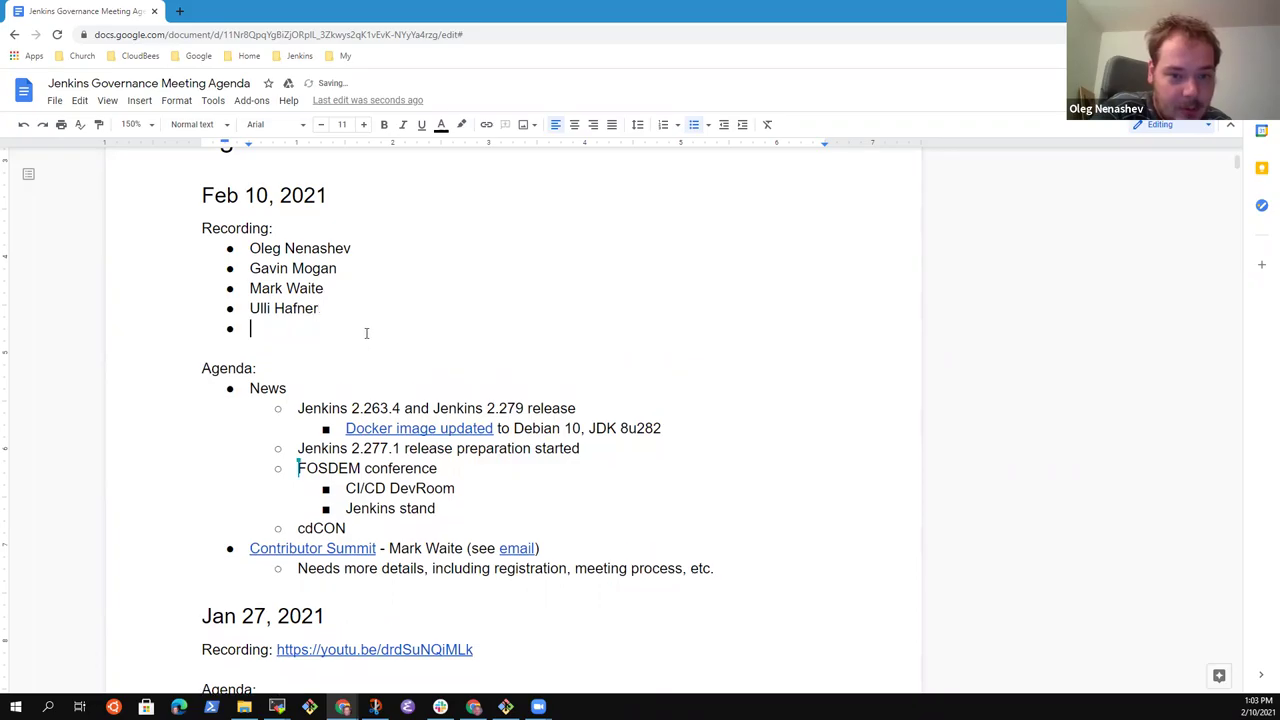
type("Alyssa Tong")
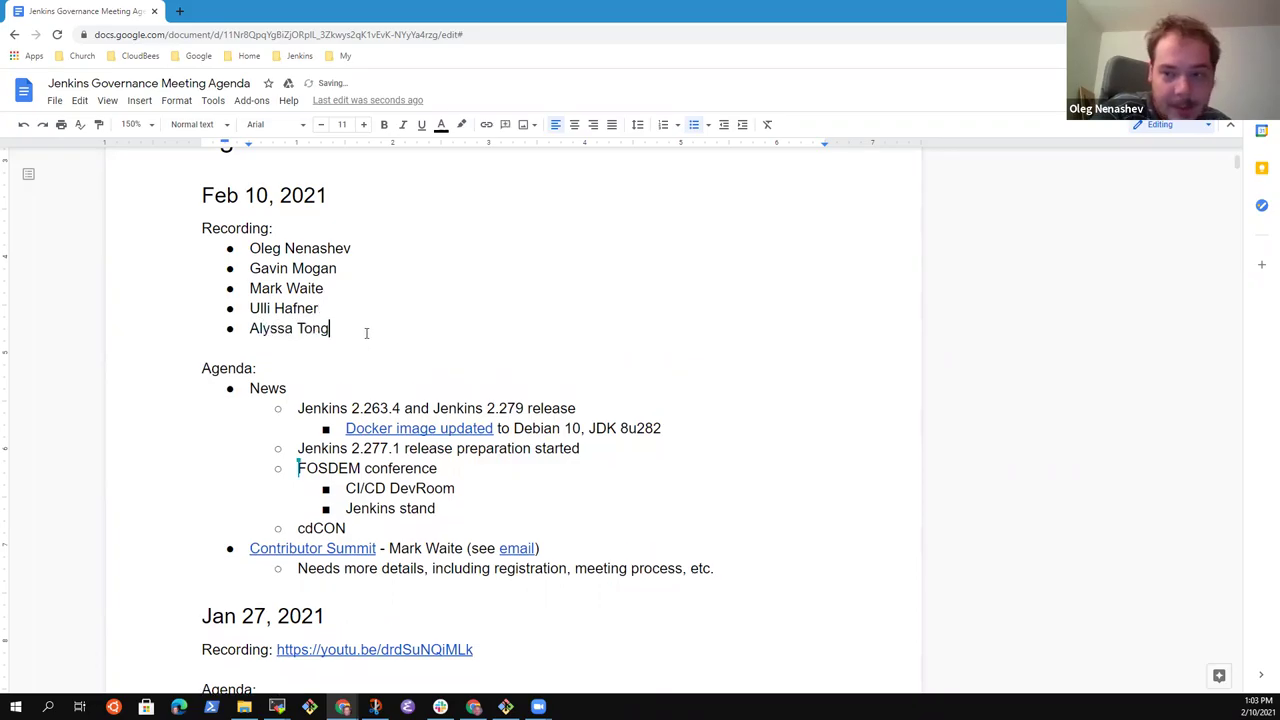
key("Down")
key("Down")
key("Down")
key("Down")
key("Down")
key("Down")
key("Down")
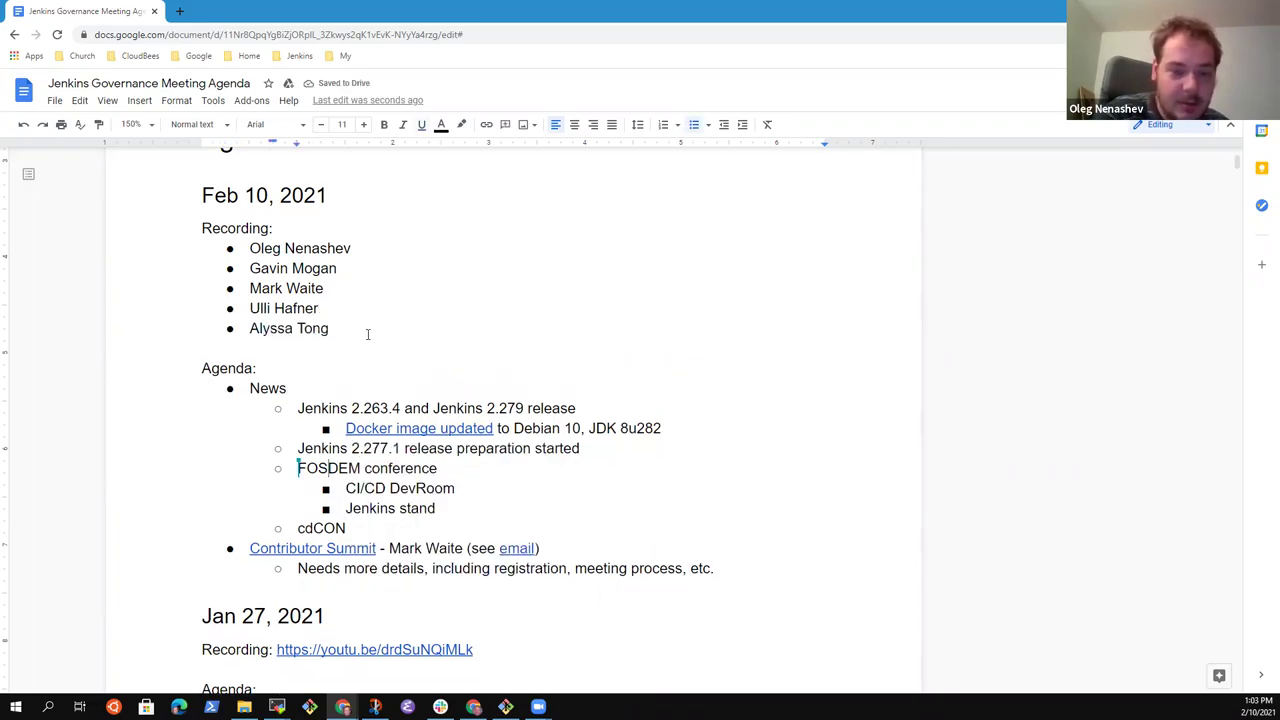
key("Up")
key("Up")
key("End")
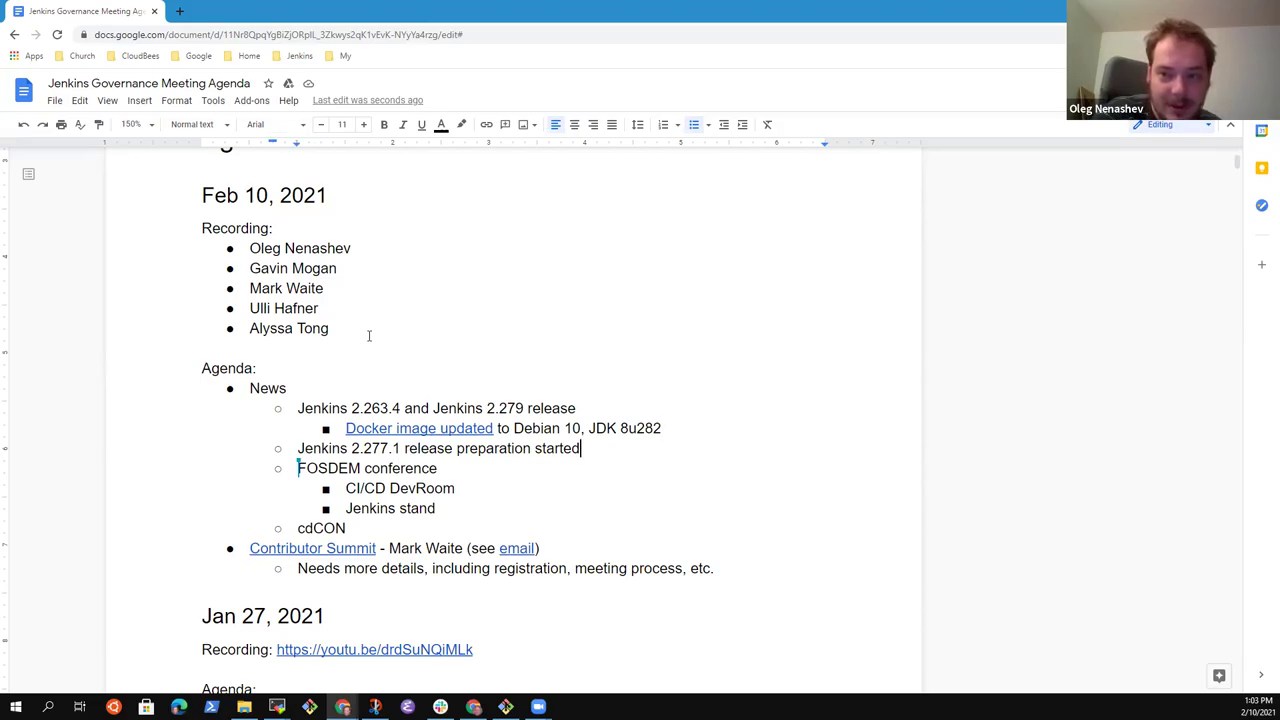
key("Down")
key("Down")
key("Down")
key("Down")
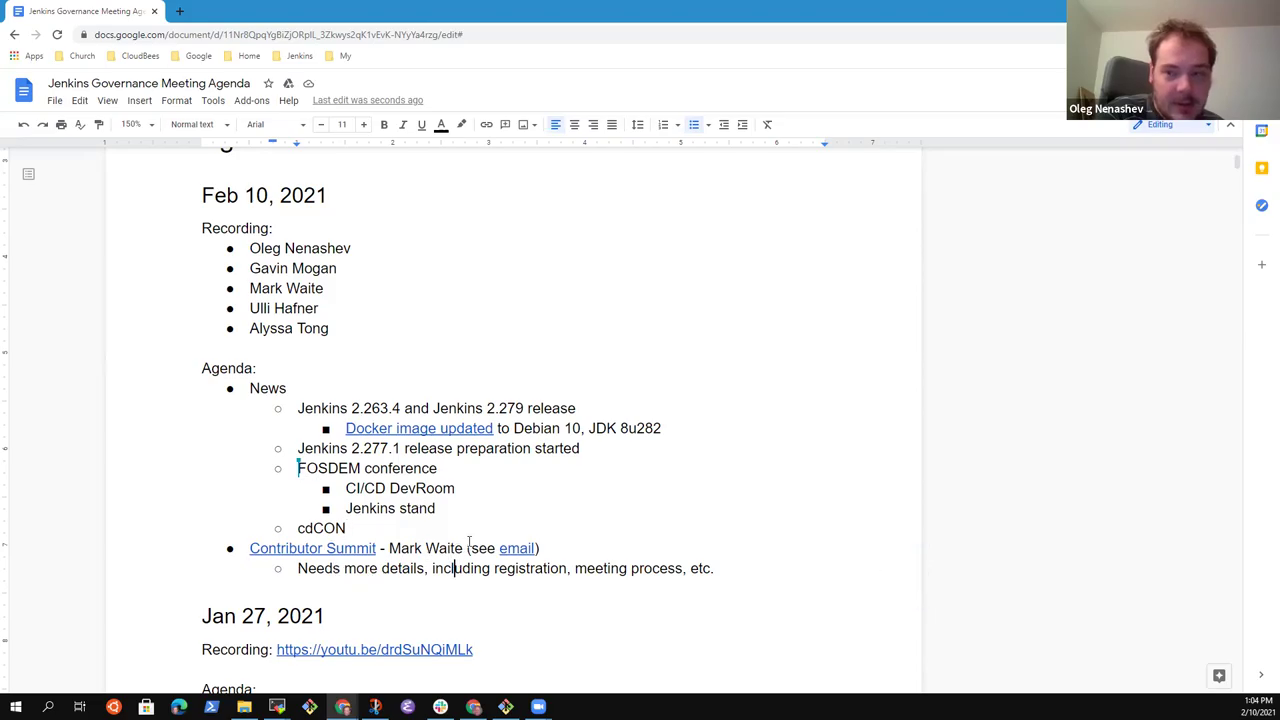
key("Up")
key("Up")
key("Up")
key("Up")
key("Up")
key("Up")
key("Up")
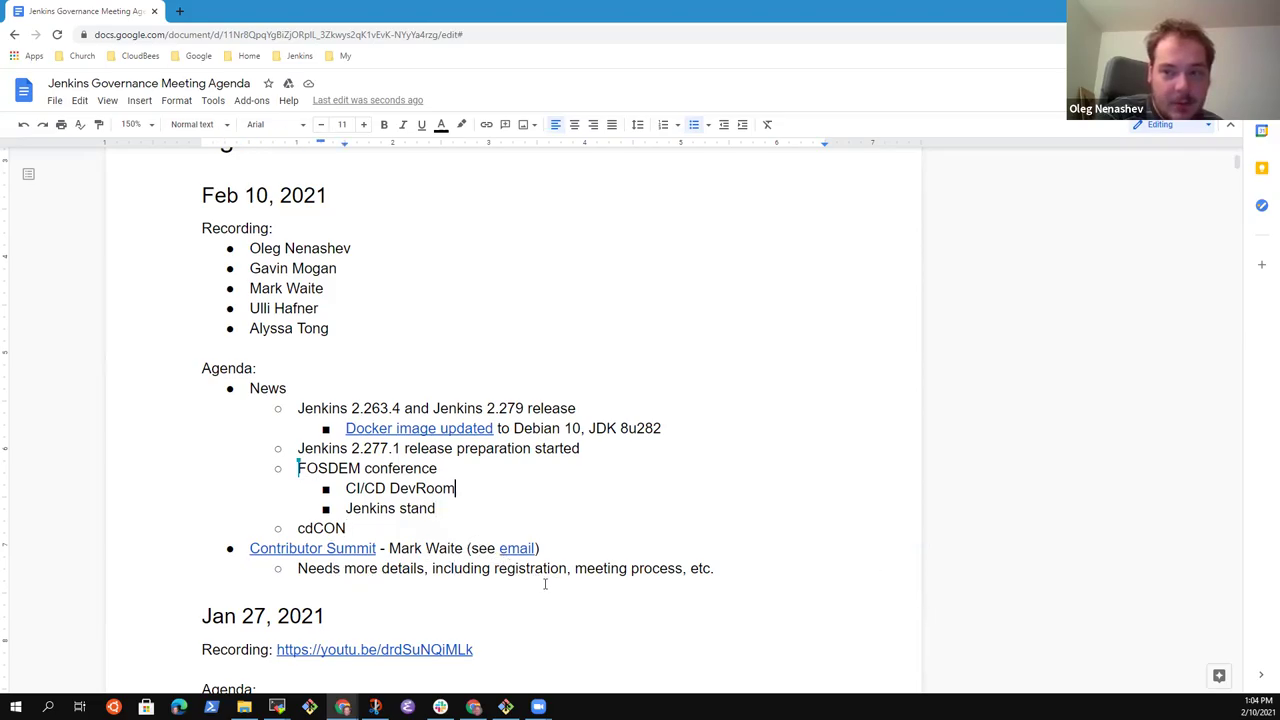
key("Up")
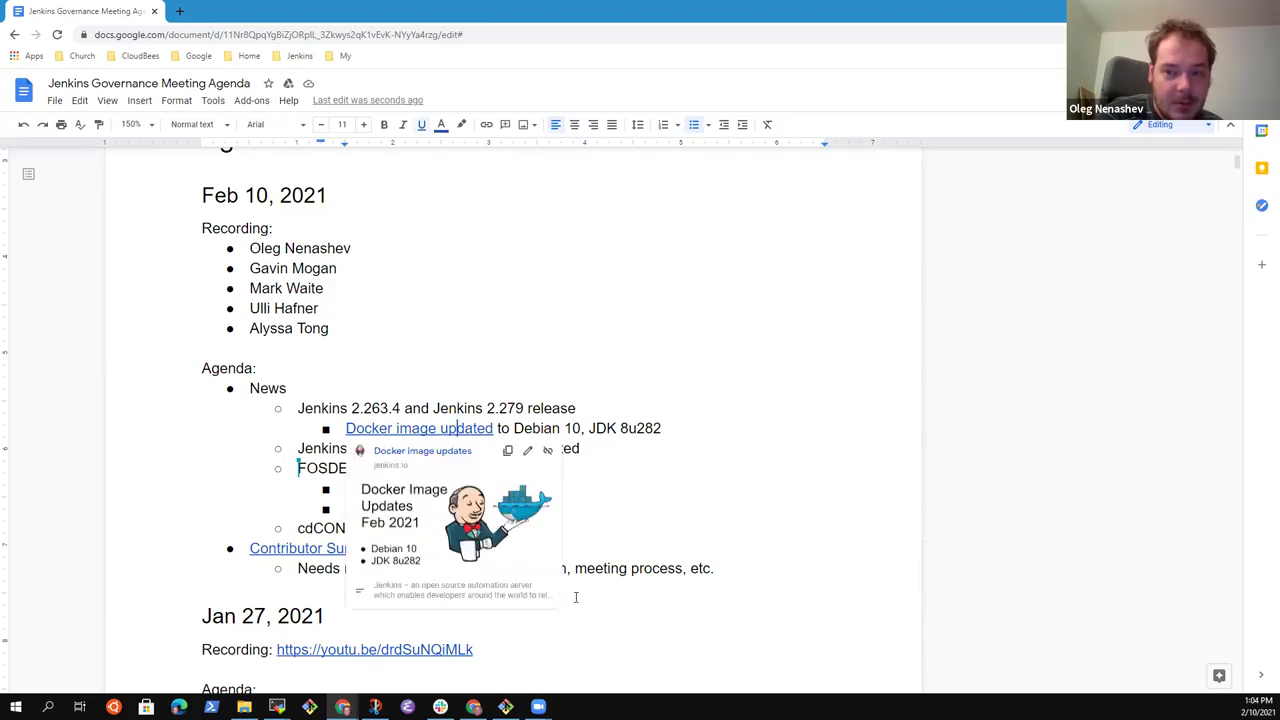
key("Down")
key("Up")
key("Up")
key("Down")
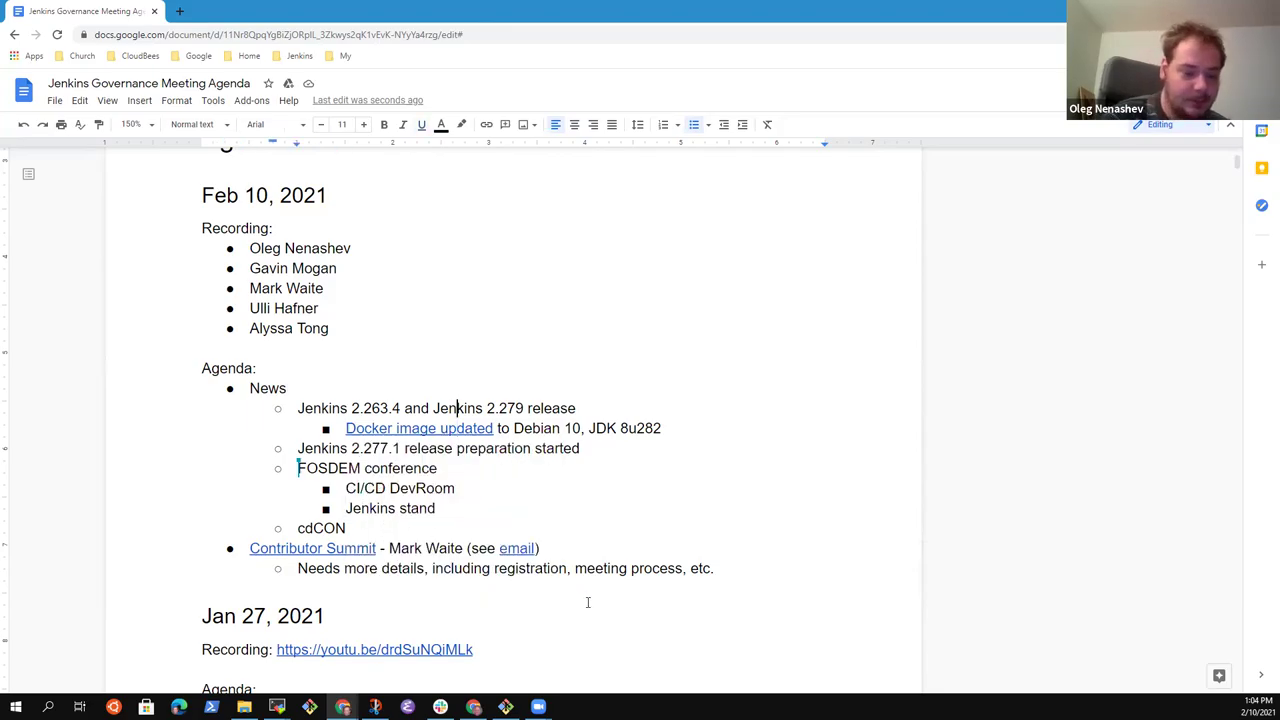
Add the sub-bullet "New LTS with some minor backports" below the Docker image updated line in the News section.
key("Home")
key("shift+End")
key("Down")
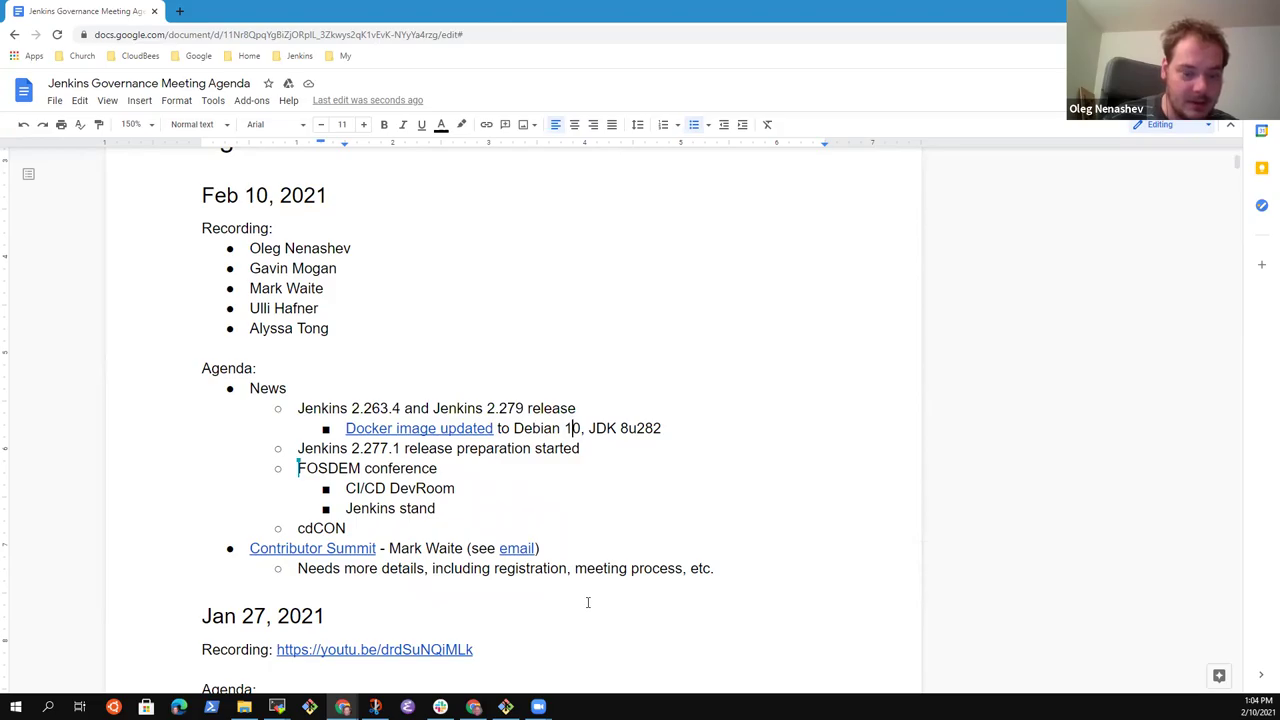
key("End")
key("Return")
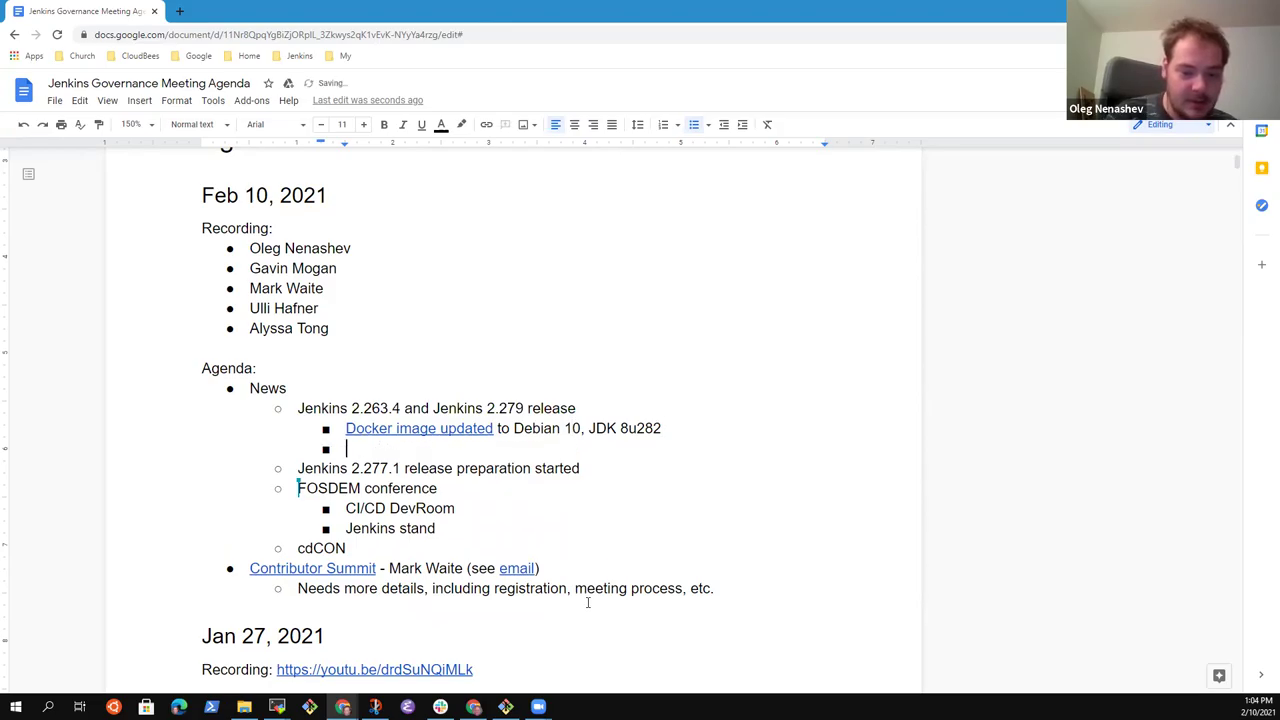
type("New LTS with ")
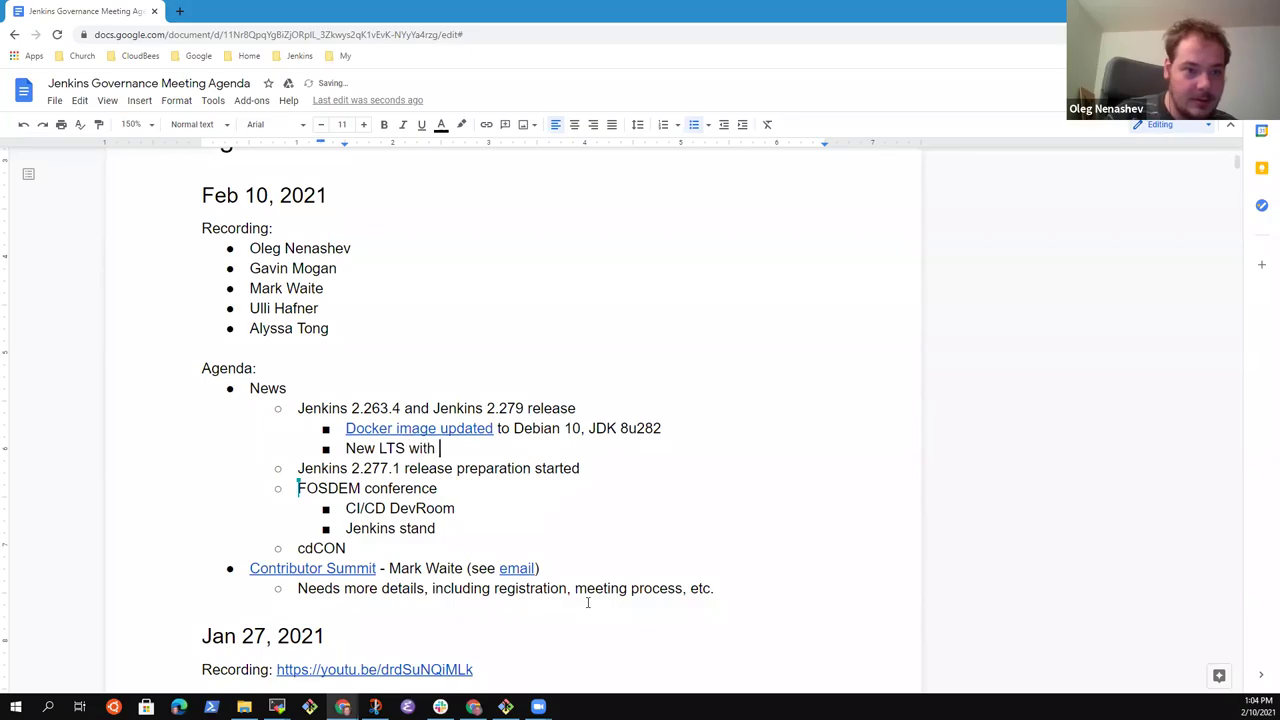
type("some minor backports")
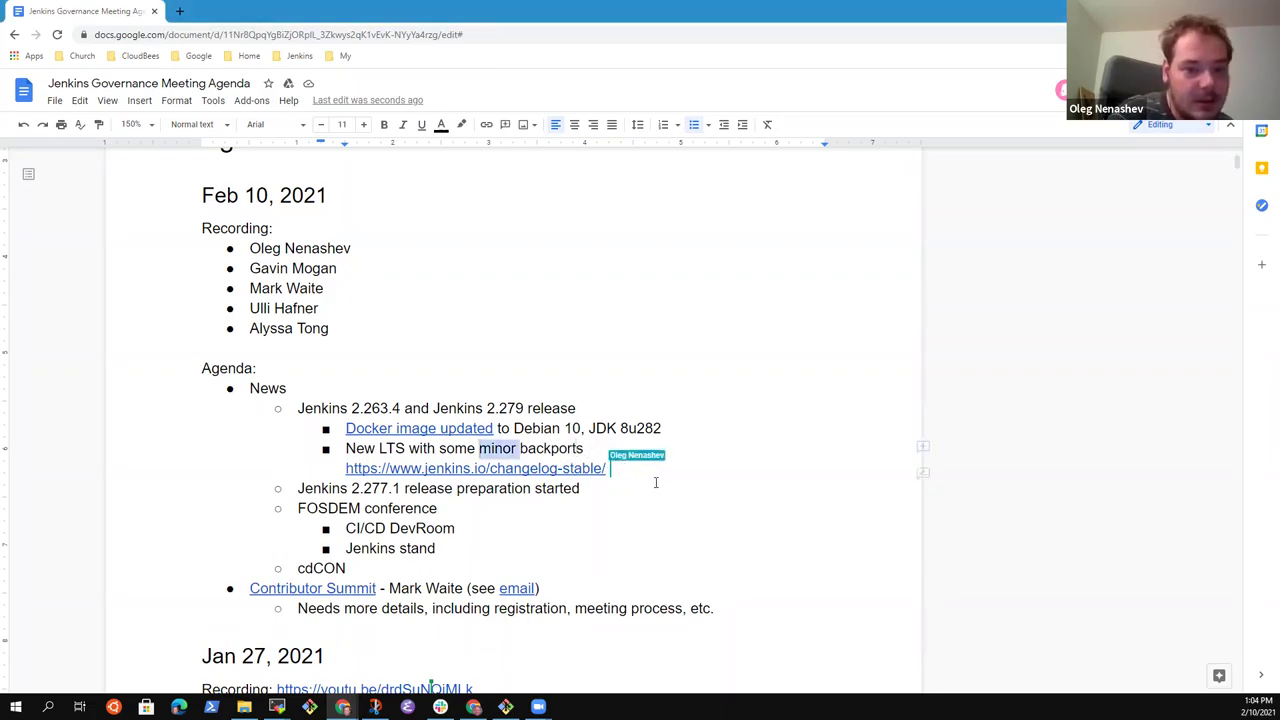
key("ctrl+k")
type("https://www.jenkins.io/changelog-stable/")
left_click(729, 524)
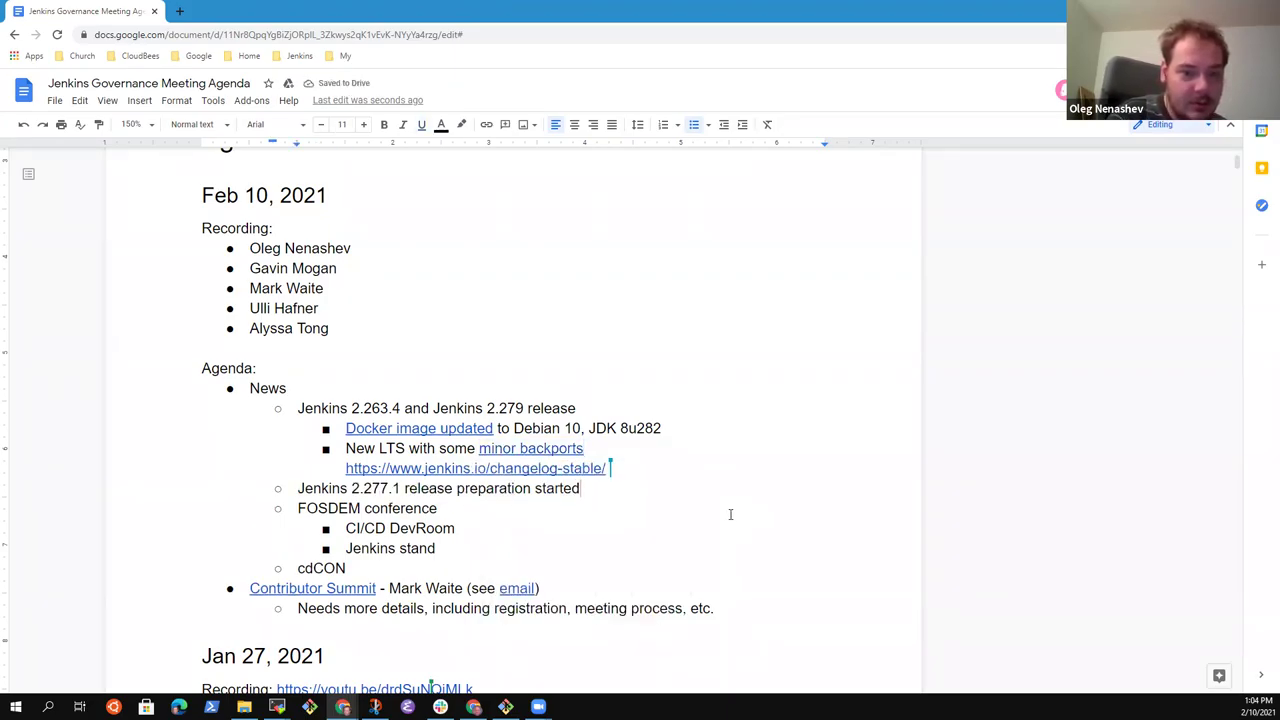
Add the sub-bullets "Tables to divs" and "XStream" under the Jenkins 2.277.1 release preparation item.
key("Return")
key("Tab")
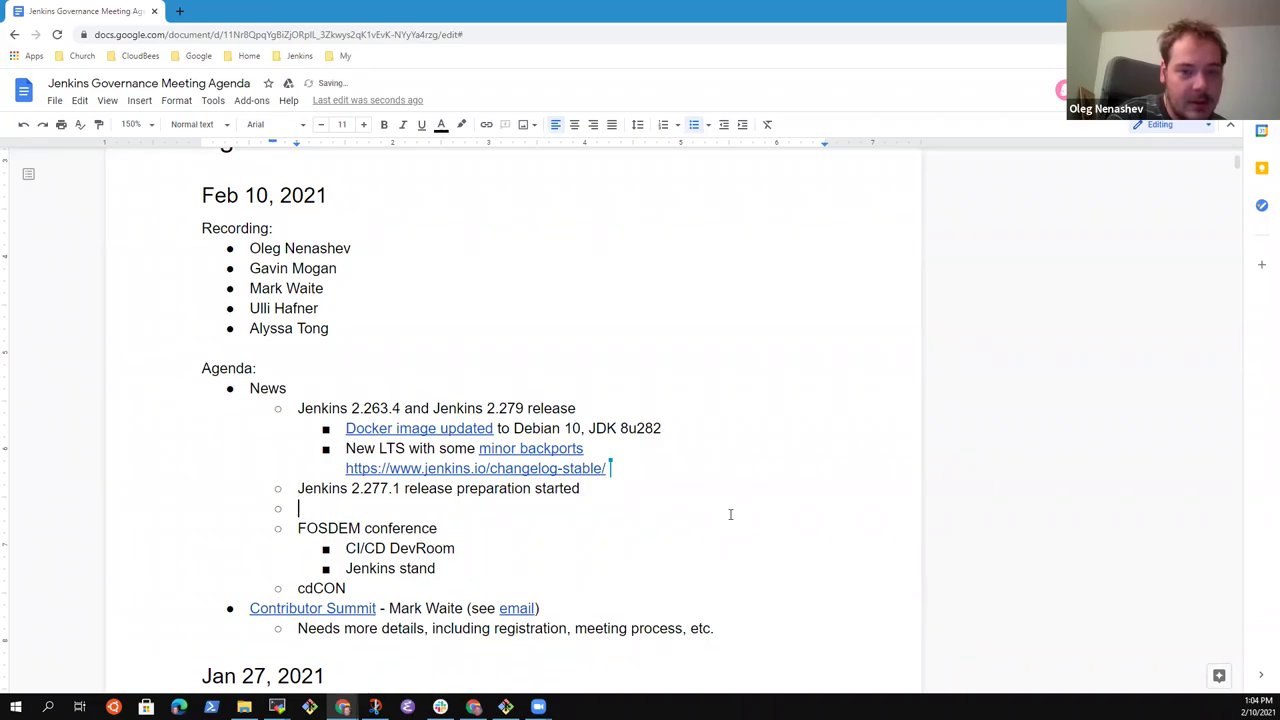
type("Table to divs")
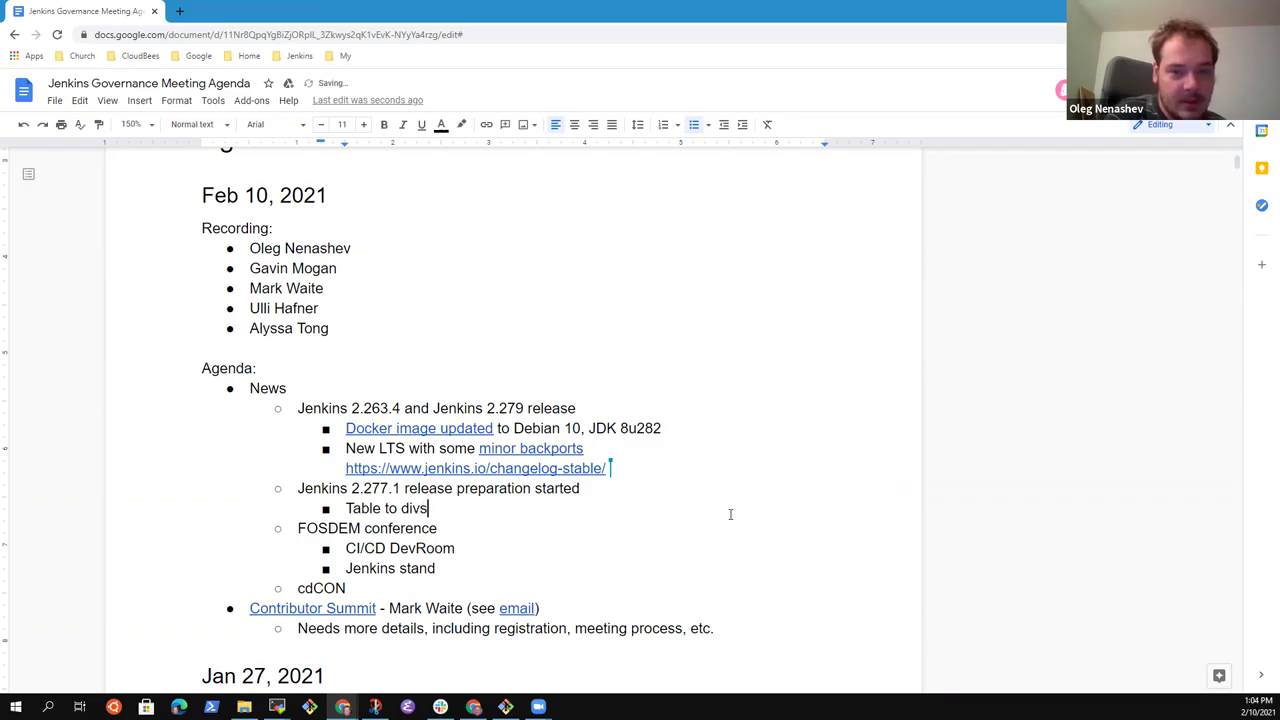
type("as")
key("BackSpace")
key("BackSpace")
type("s")
key("End")
key("Return")
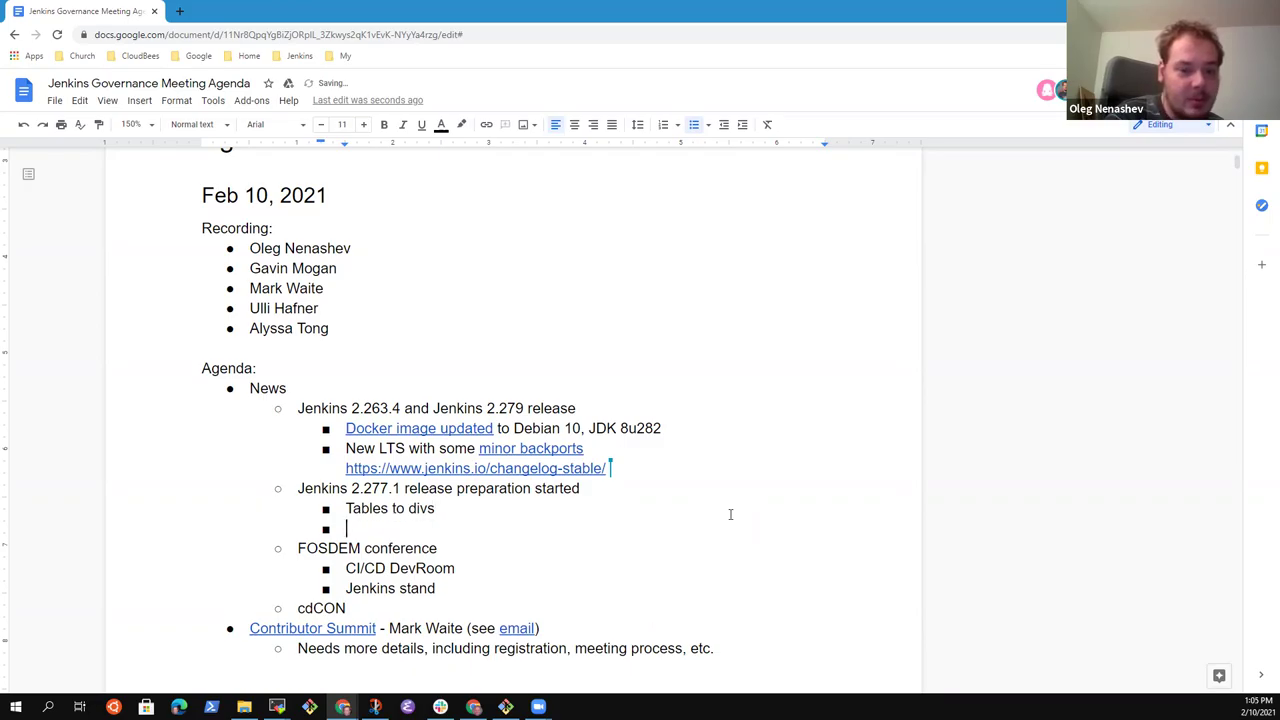
type("XStream")
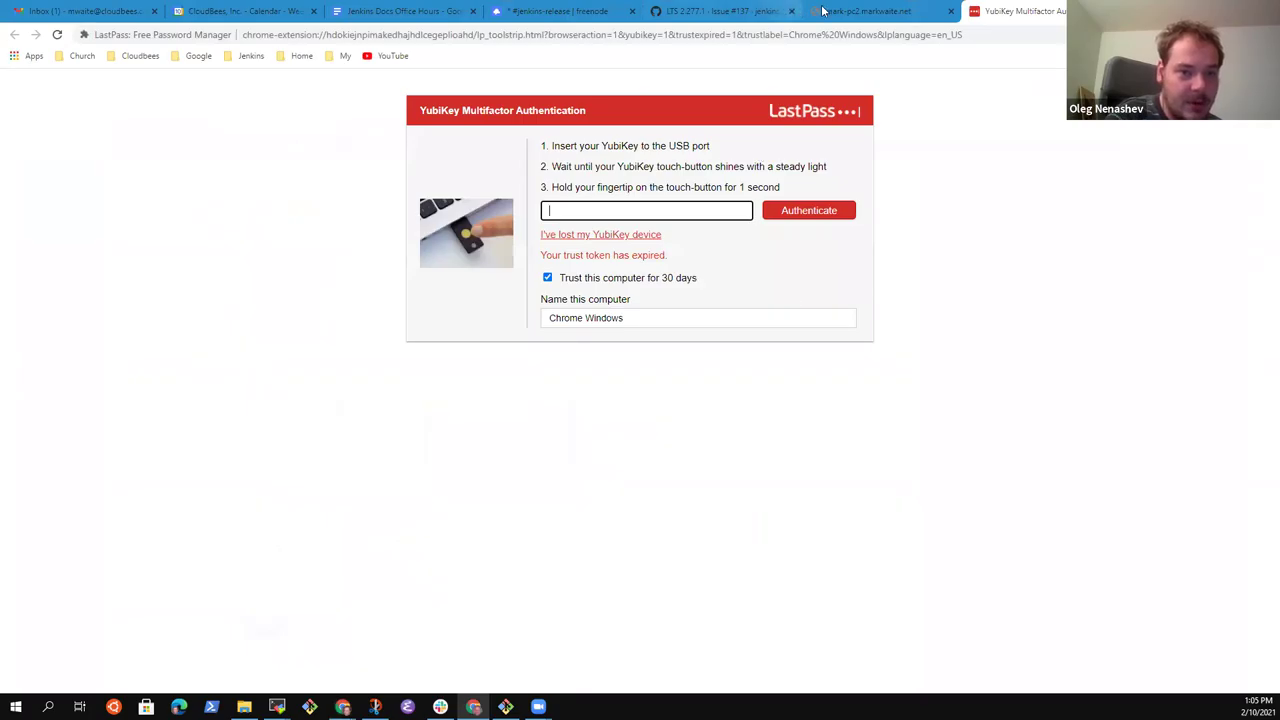
Close the YubiKey authentication page and switch back to the Jenkins Governance Meeting Agenda document.
left_click(1110, 11)
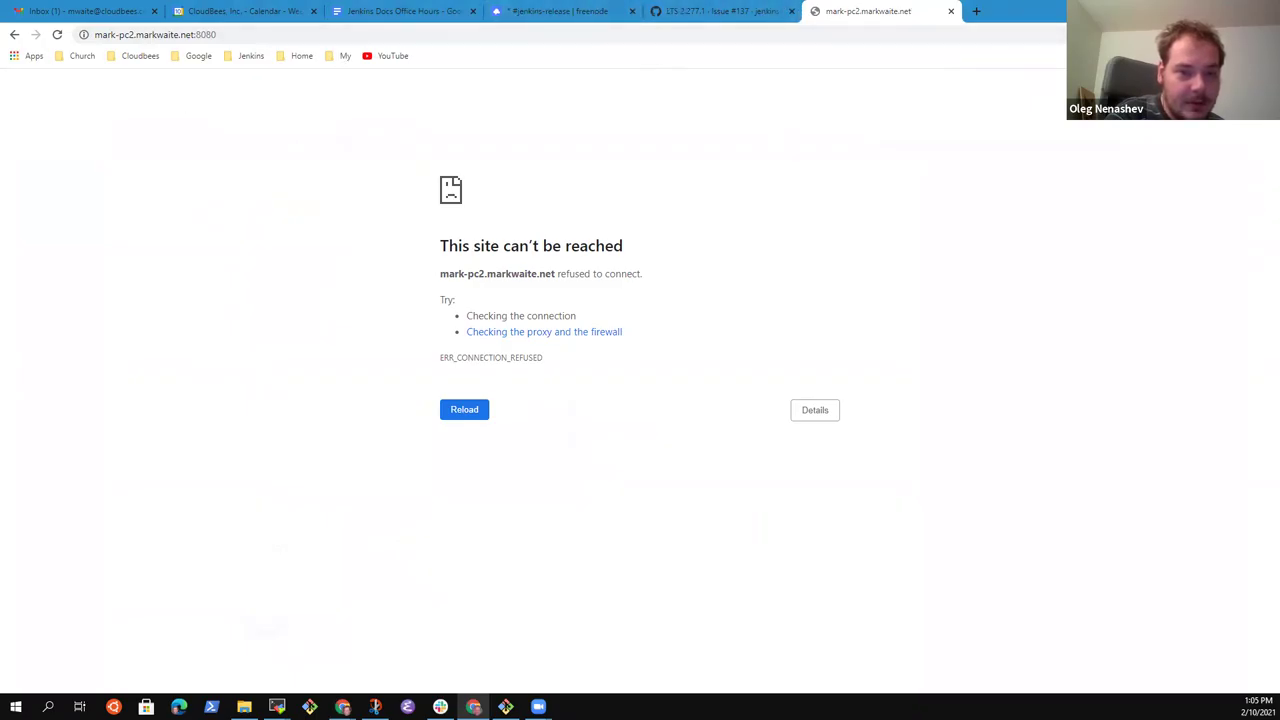
key("alt+Tab")
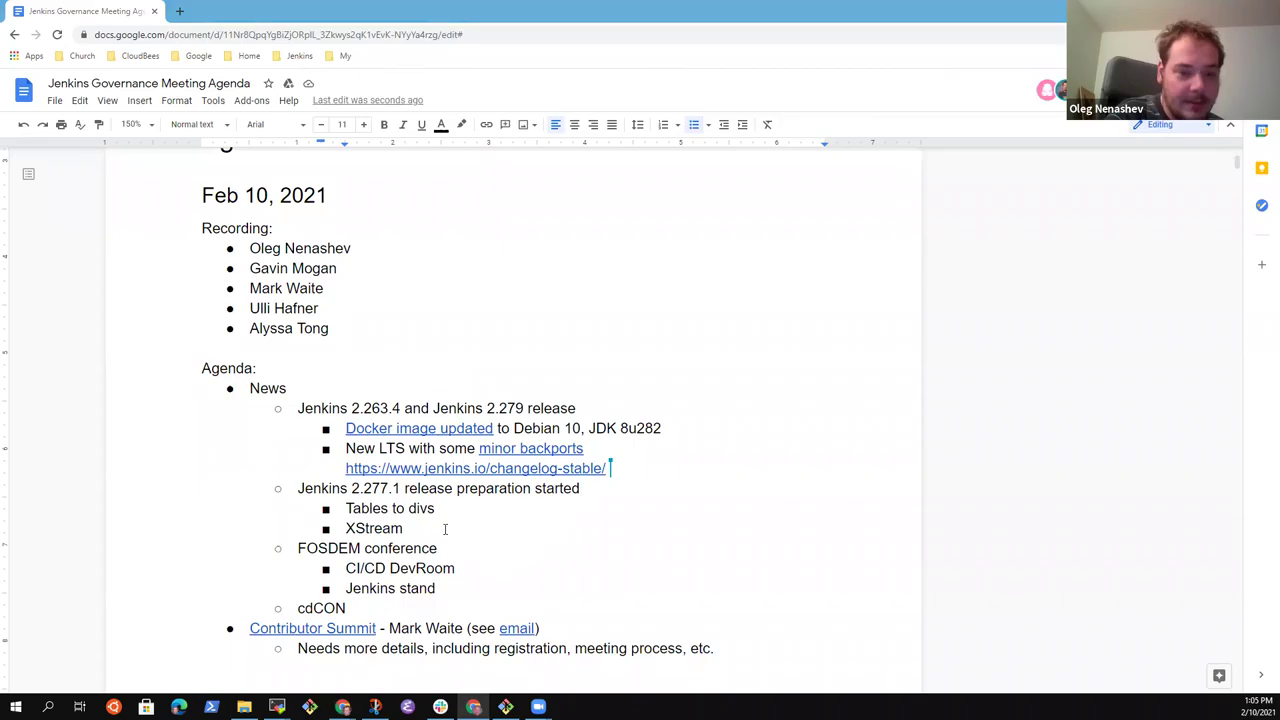
Add the sub-bullet "Acegi to Spring Security" after "XStream" under the Jenkins 2.277.1 item.
left_click(445, 529)
key("Return")
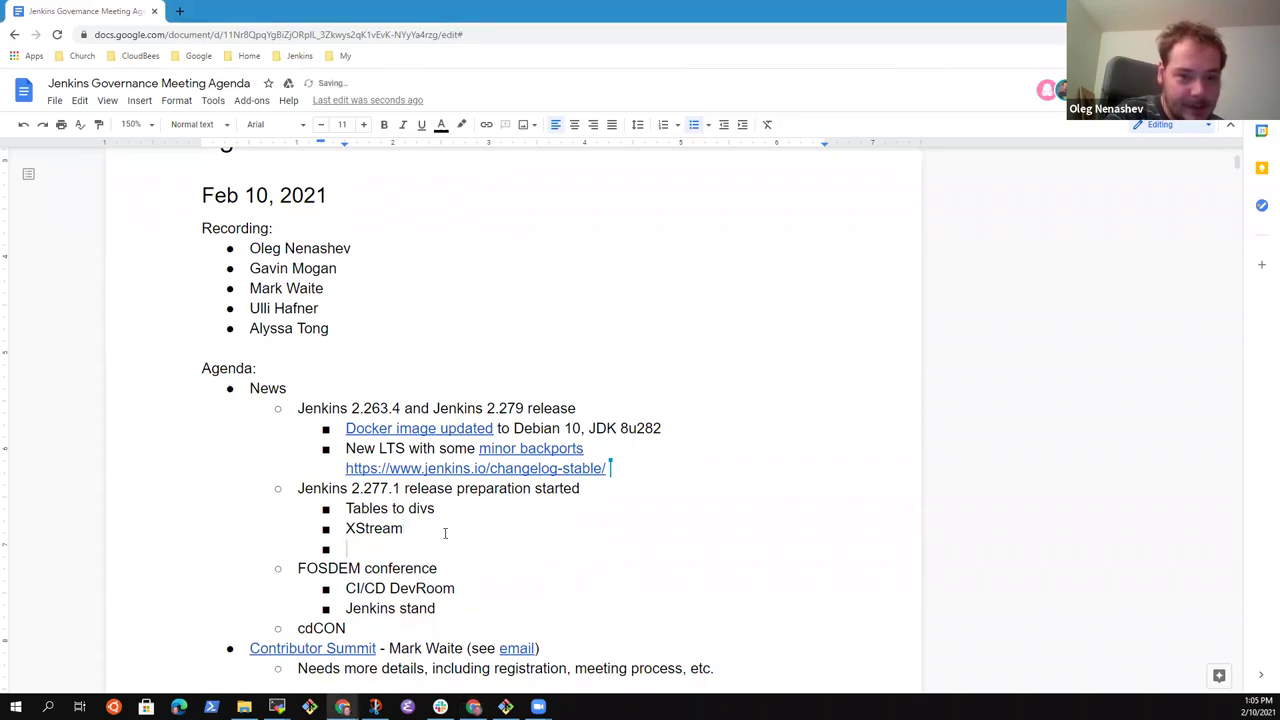
type("Acegi to")
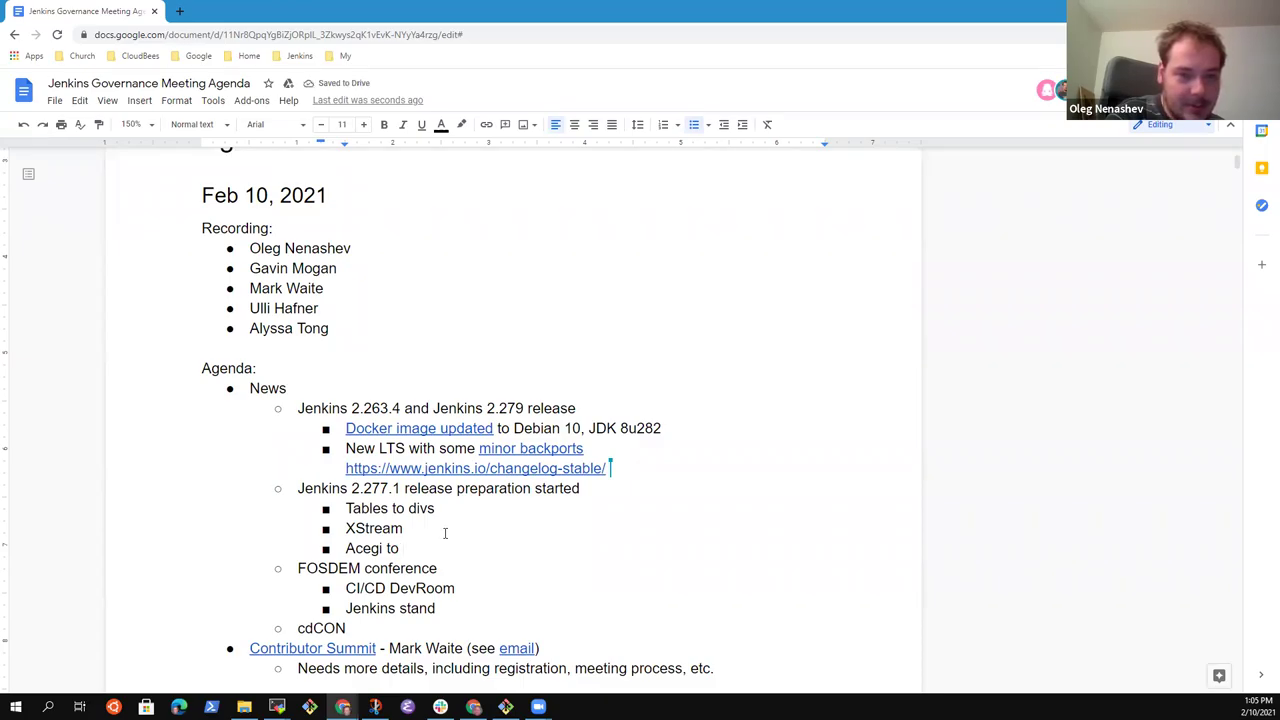
type("sprint")
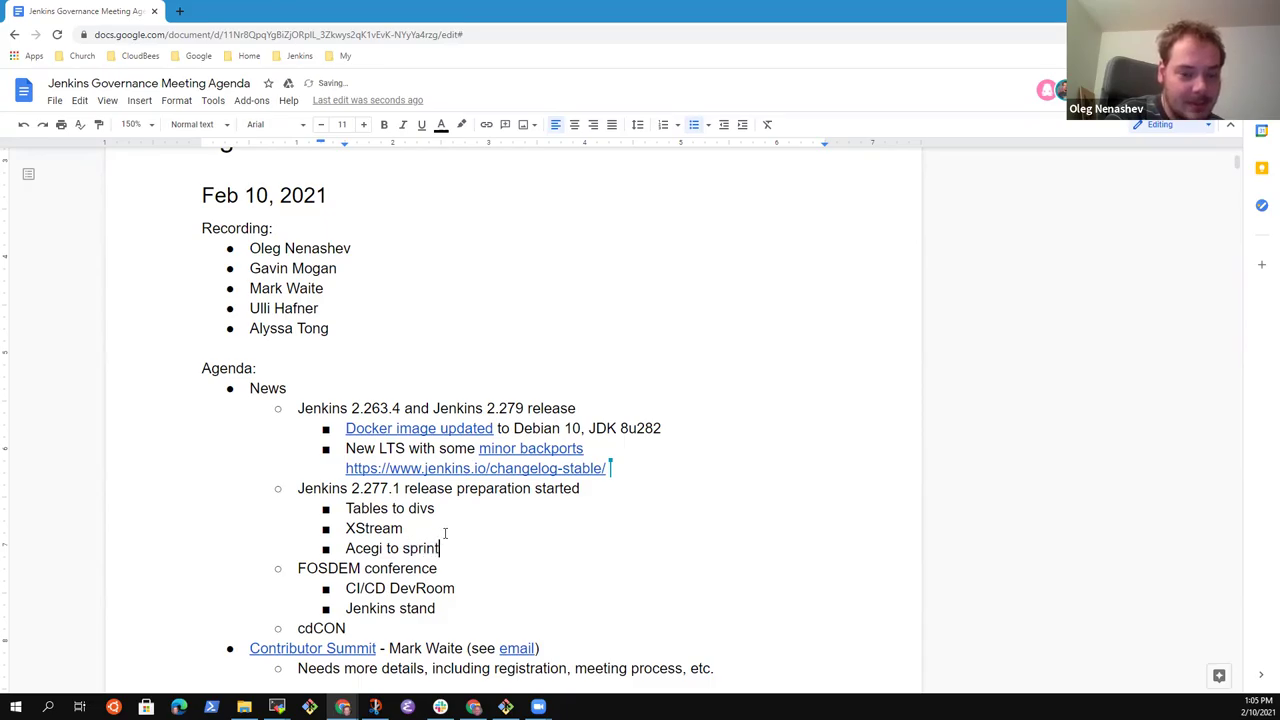
key("BackSpace")
key("BackSpace")
key("BackSpace")
key("BackSpace")
key("BackSpace")
type("Seprin")
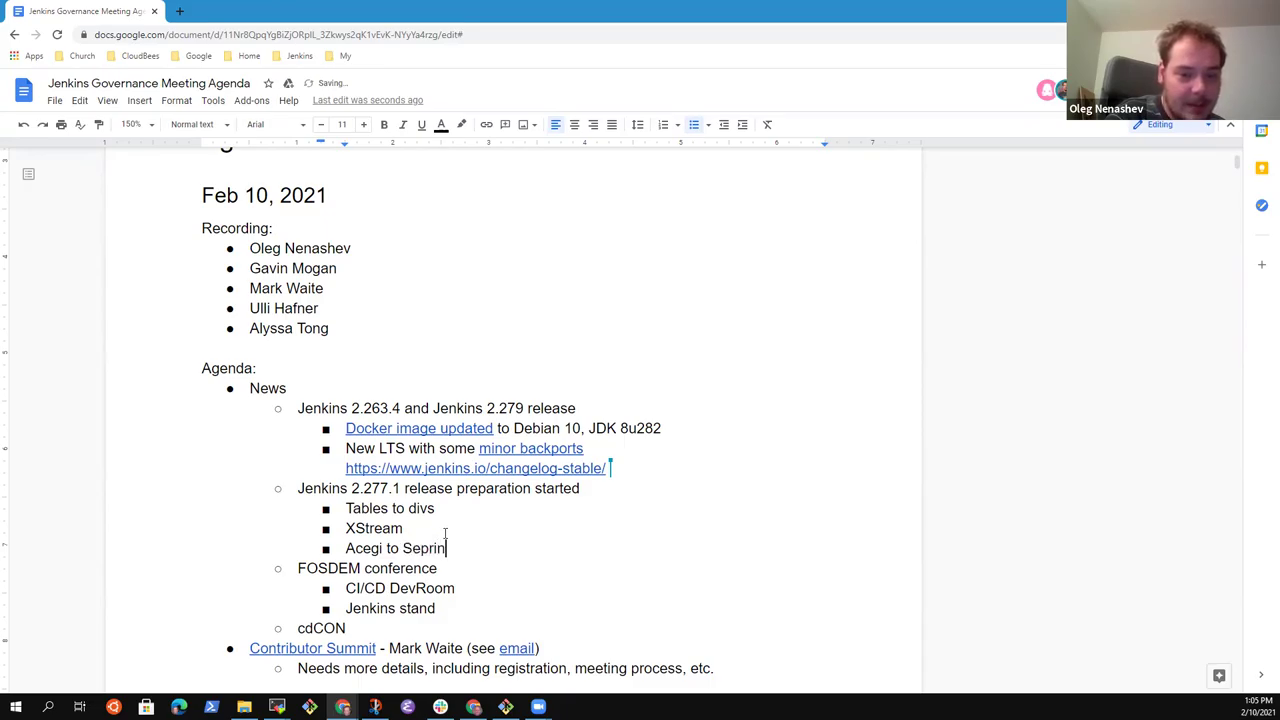
key("BackSpace")
key("BackSpace")
key("BackSpace")
key("BackSpace")
key("BackSpace")
type("proing")
key("BackSpace")
key("BackSpace")
key("BackSpace")
key("BackSpace")
key("BackSpace")
type("ring Securi")
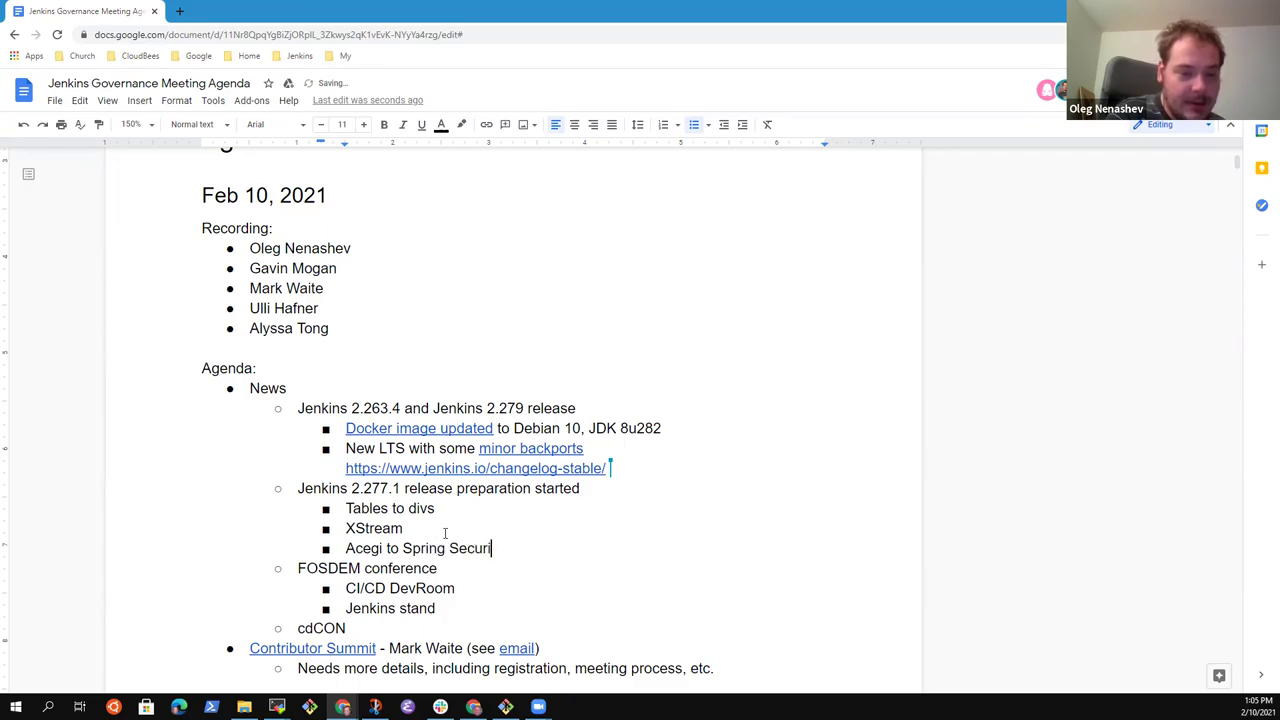
type("ty")
Add the sub-bullet "JQuery" below "Acegi to Spring Security".
key("Return")
type("QU")
key("BackSpace")
key("BackSpace")
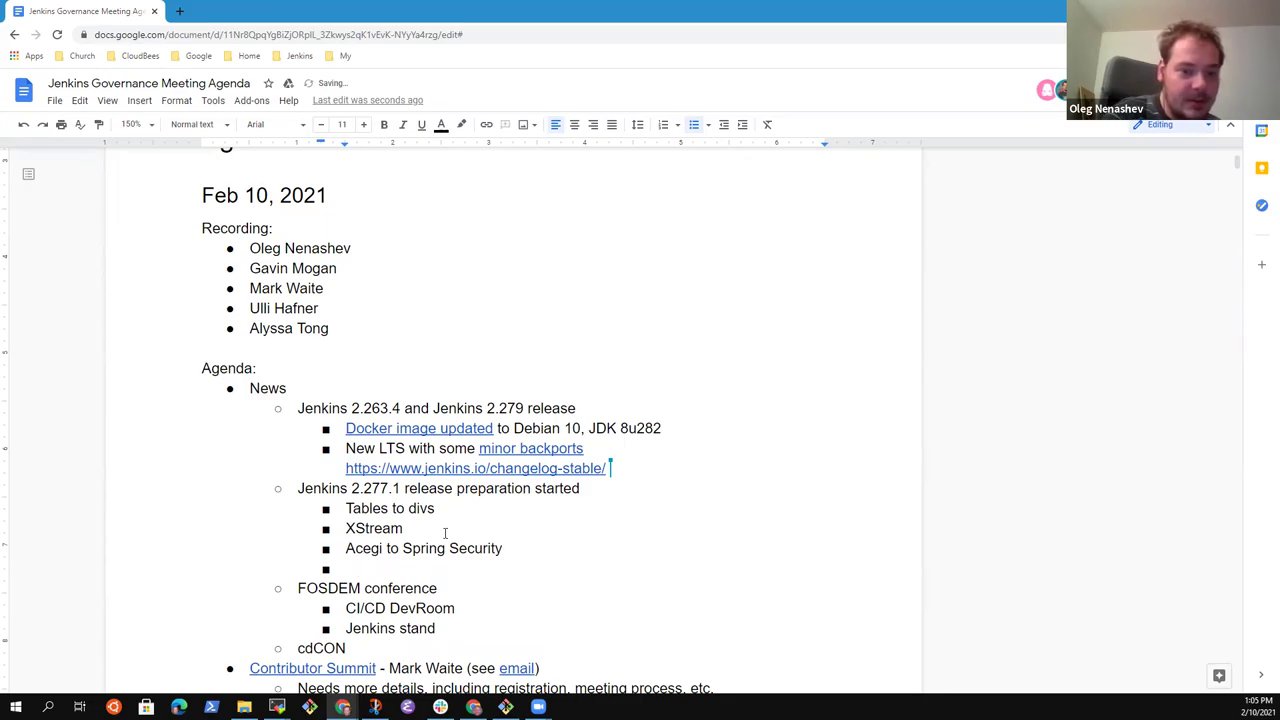
type("JQuery")
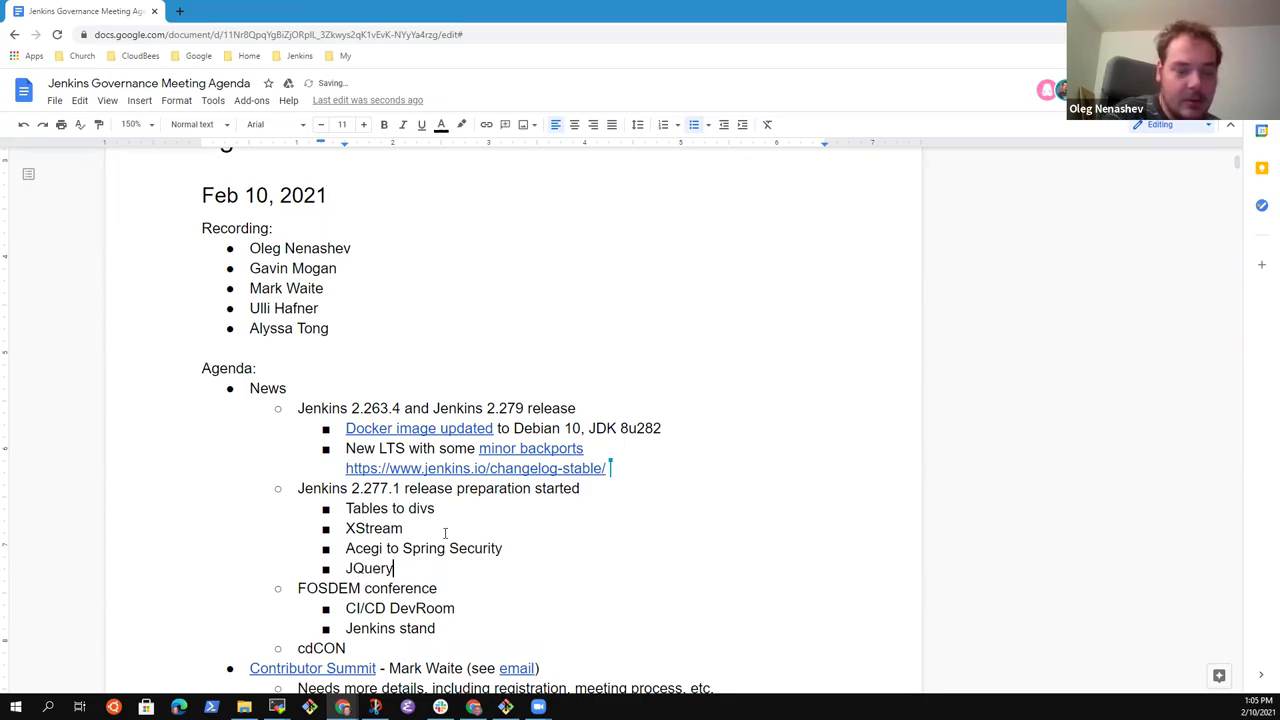
Append "- still know of many regressions in plugins that need fixes" to "Tables to divs" and nest "20 or more plugins still affected and need fixes" beneath.
type("- still know of many regressions in plugins that need fixes")
key("Return")
key("Tab")
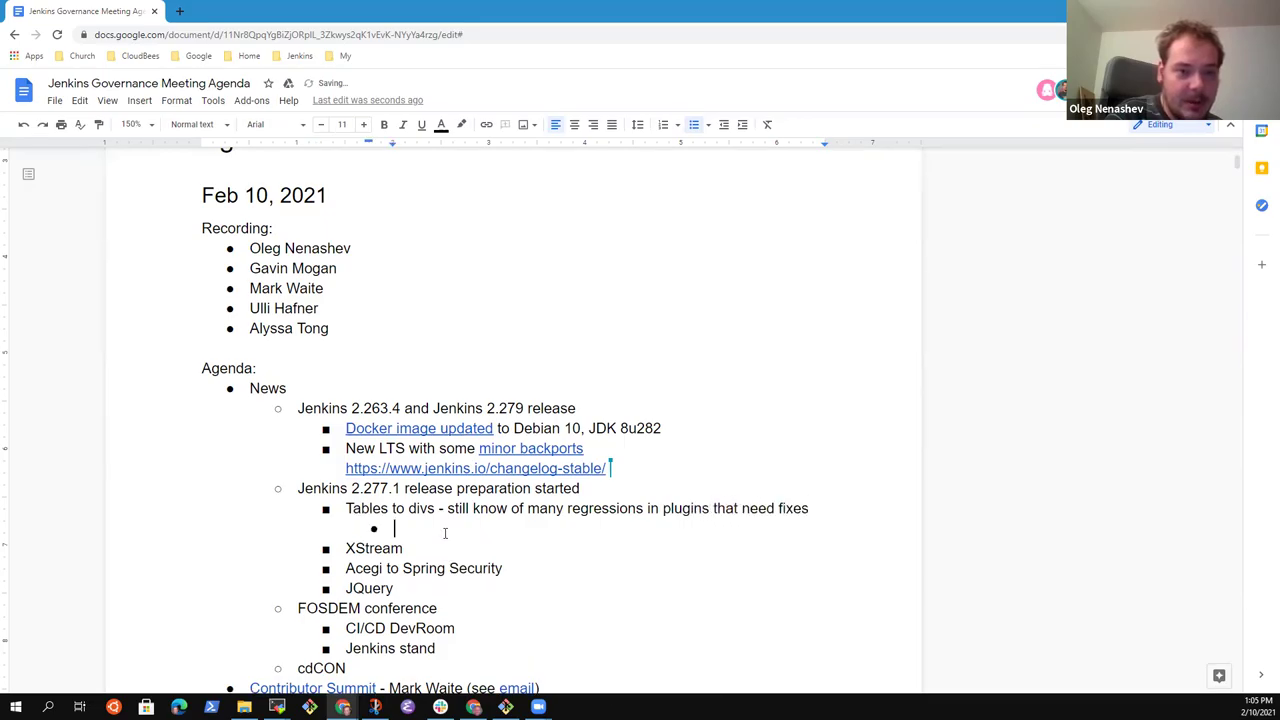
type("20 or more plugins still affected and ")
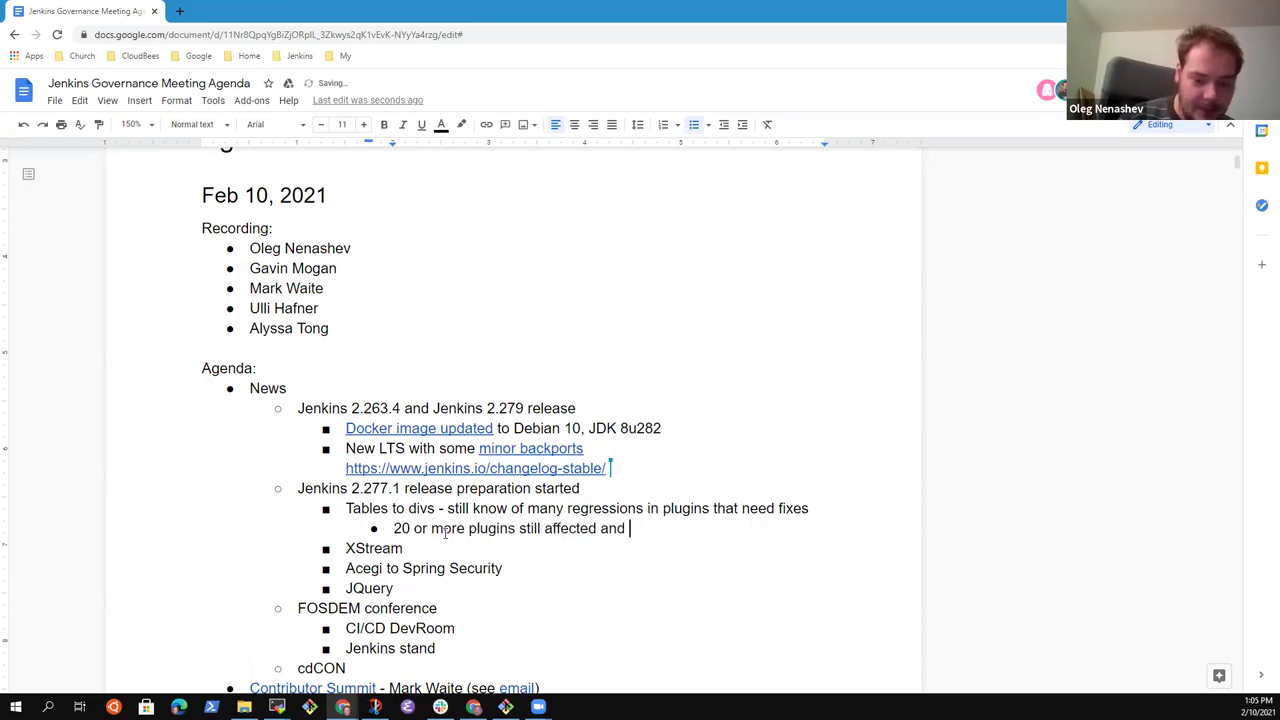
type("need fixes")
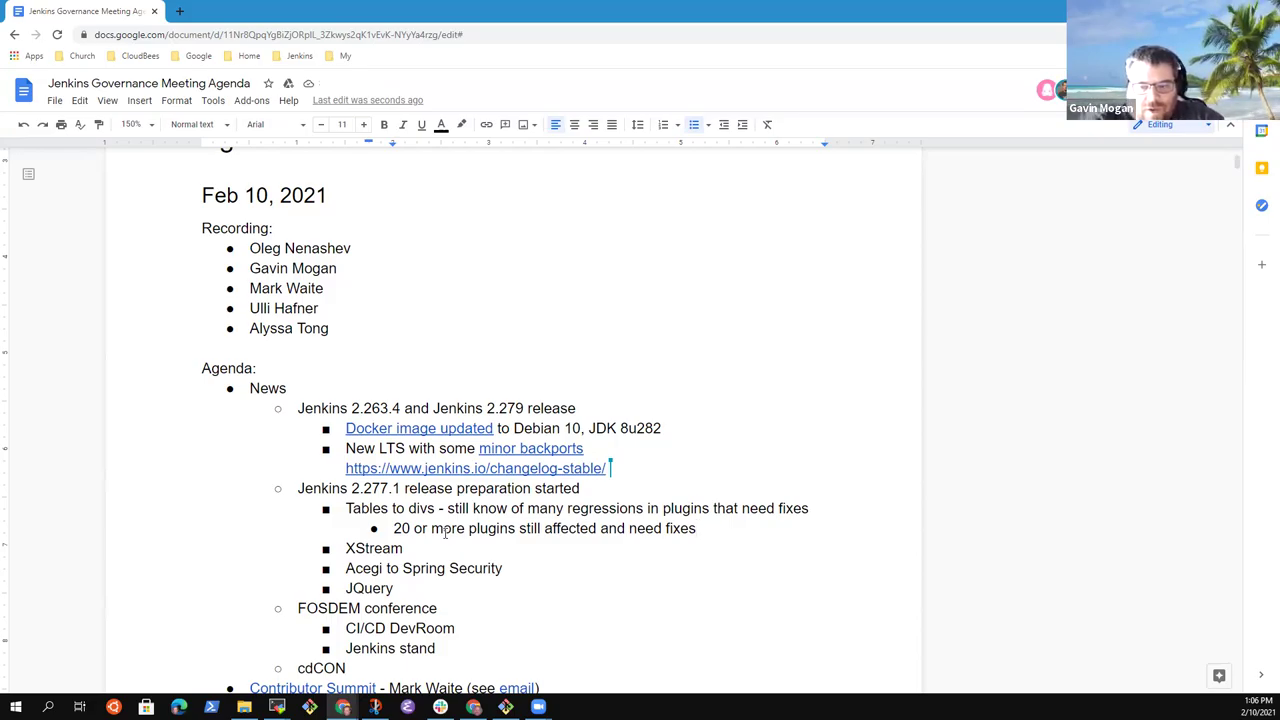
Add the bullet "Failure to update plugins can cause issues (two stage upgrade)" below "20 or more plugins still affected and need fixes".
key("Return")
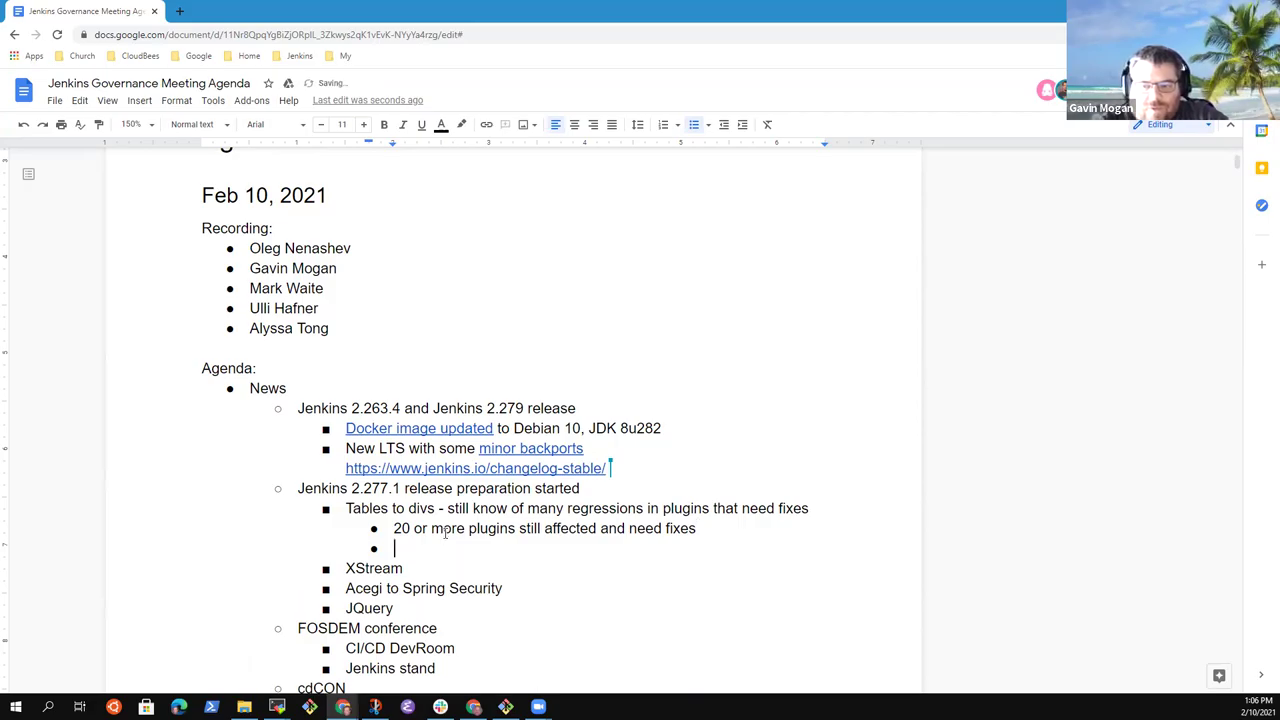
type("Failure to ")
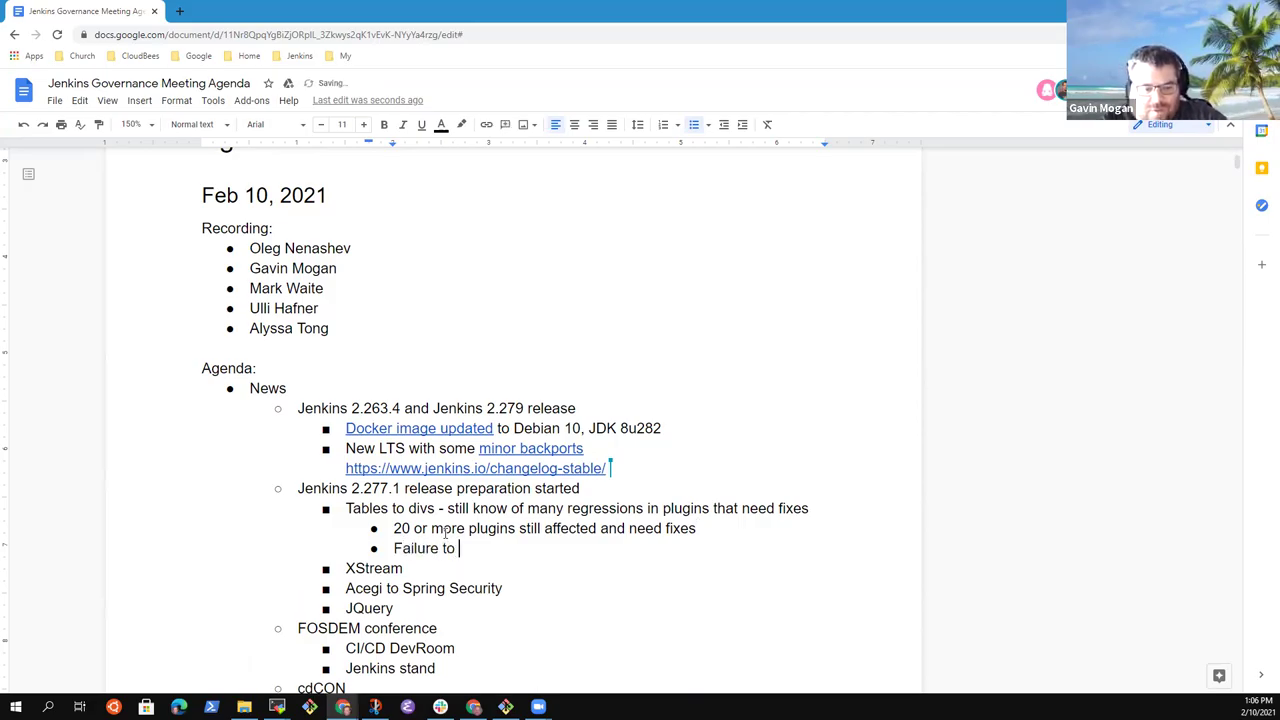
type("update plugins ")
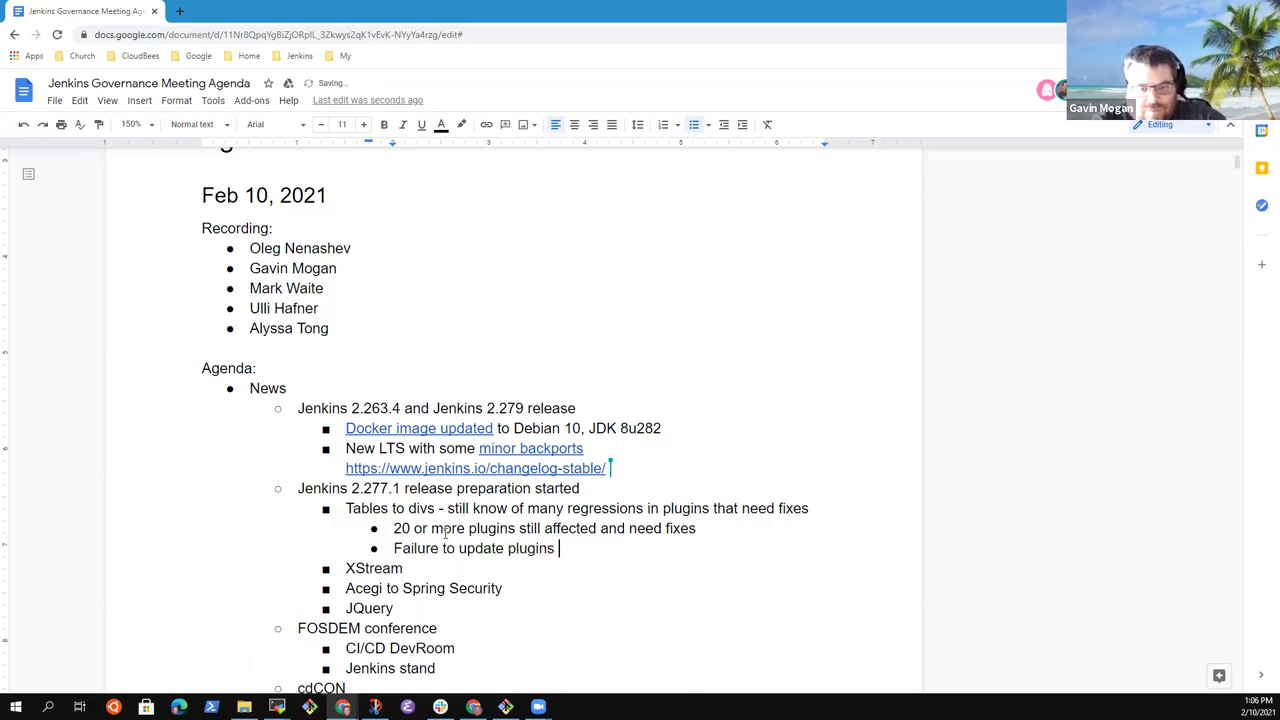
type("can cause")
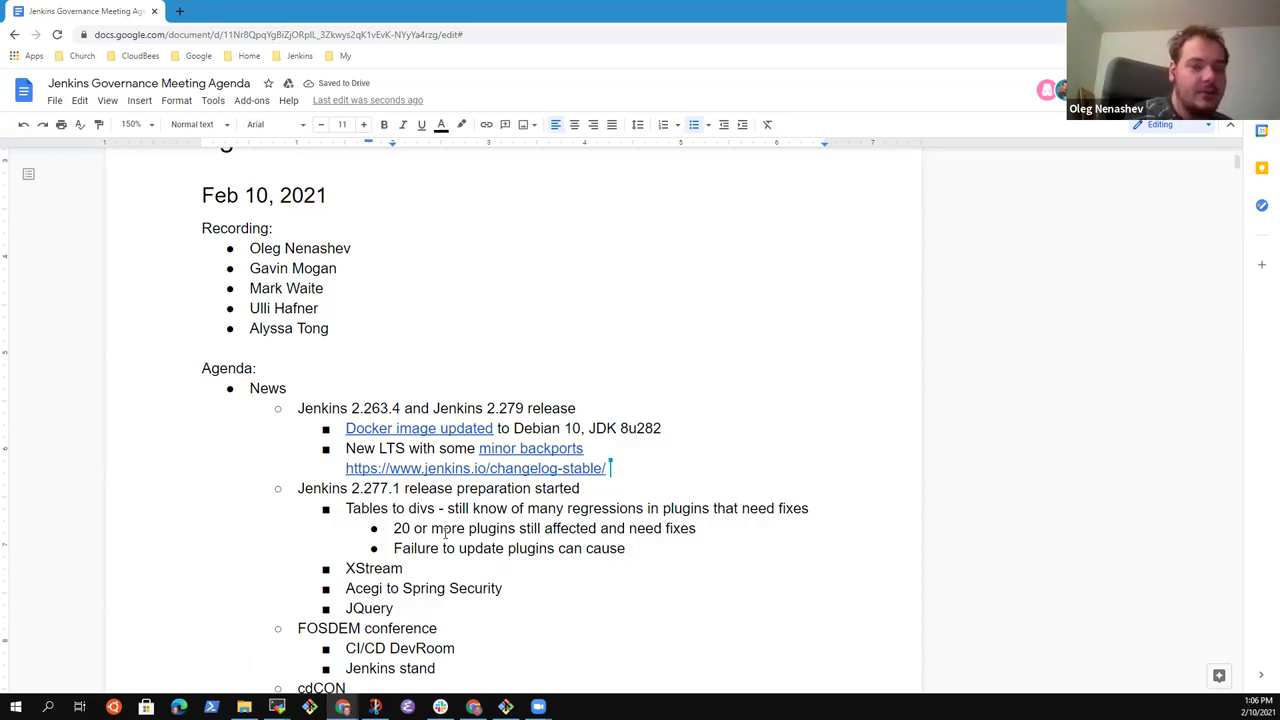
type("issues")
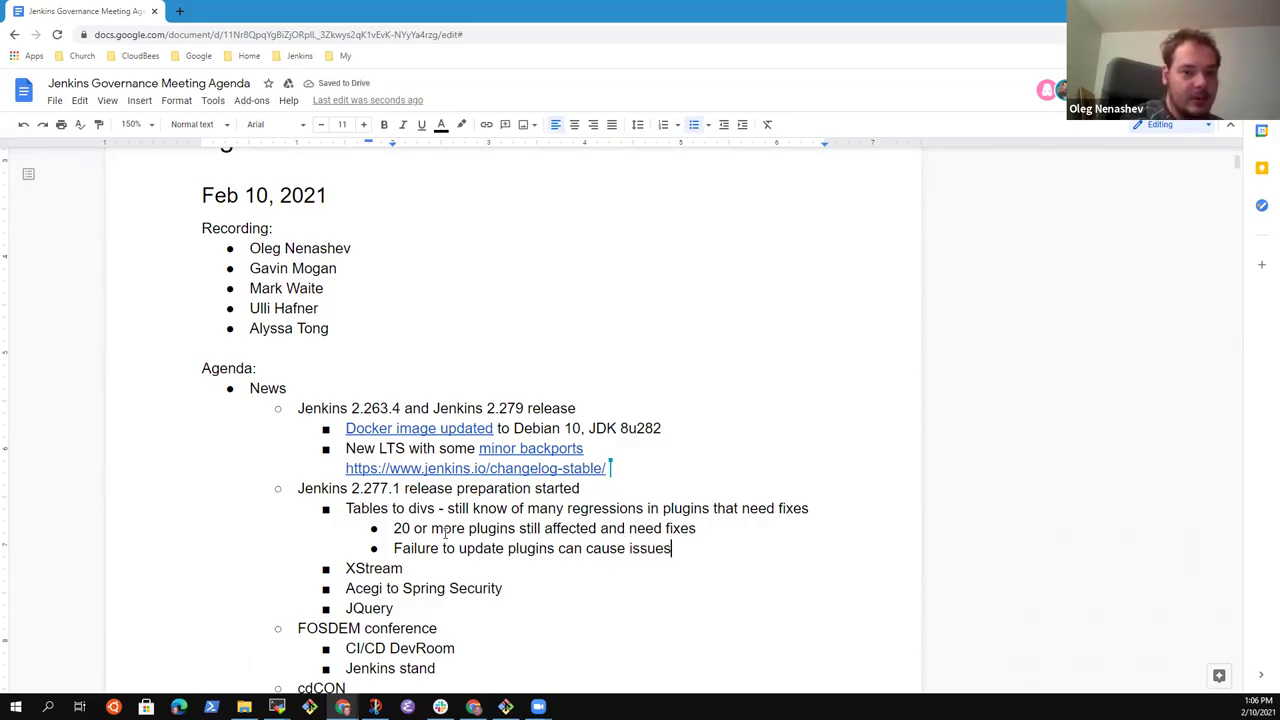
type(" (two stage")
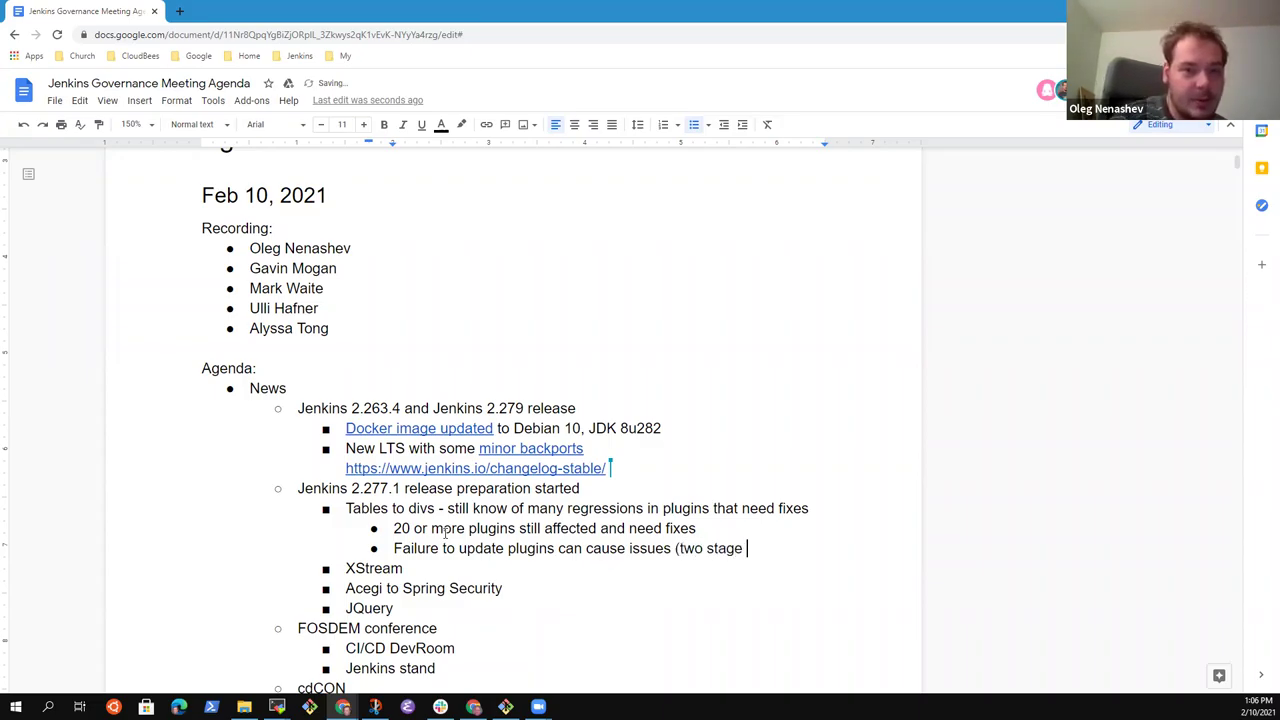
type(" upgrade proce")
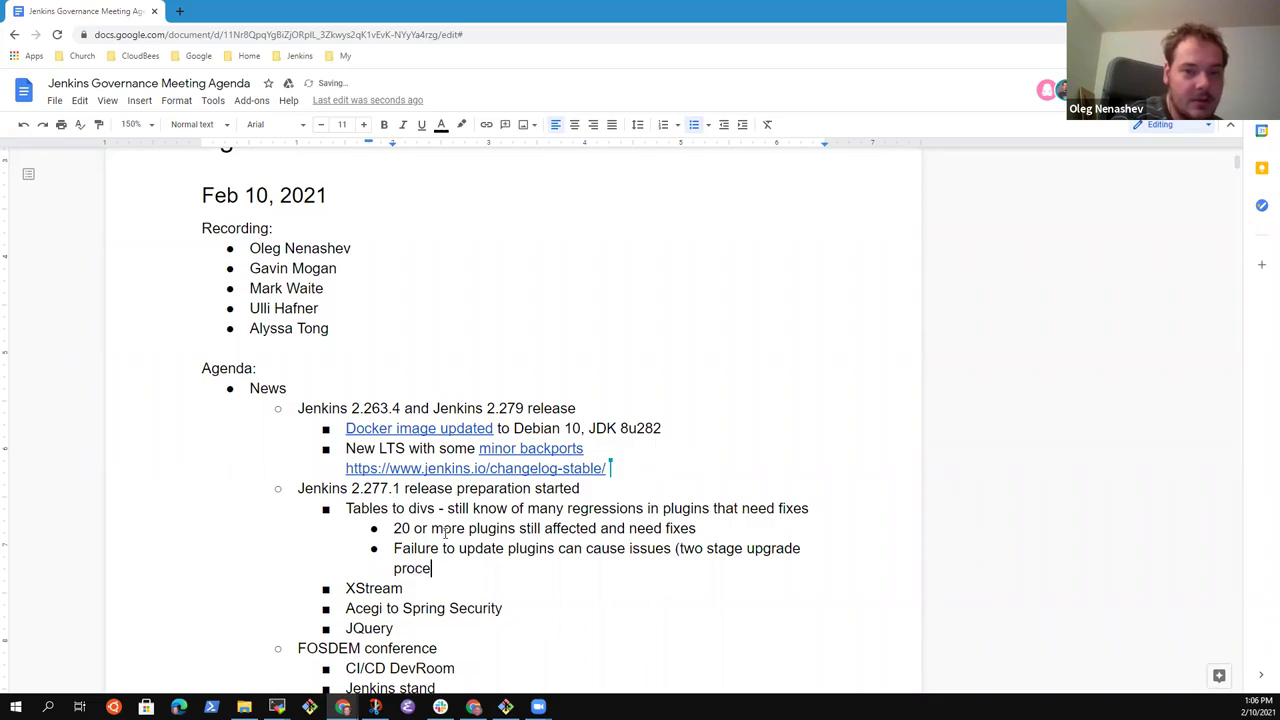
key("BackSpace")
key("BackSpace")
key("BackSpace")
key("BackSpace")
key("BackSpace")
key("BackSpace")
type(")")
Nest the sub-bullet "Upgrade core then upgrade plugins" under the bullet about failing to update plugins.
key("Return")
key("Tab")
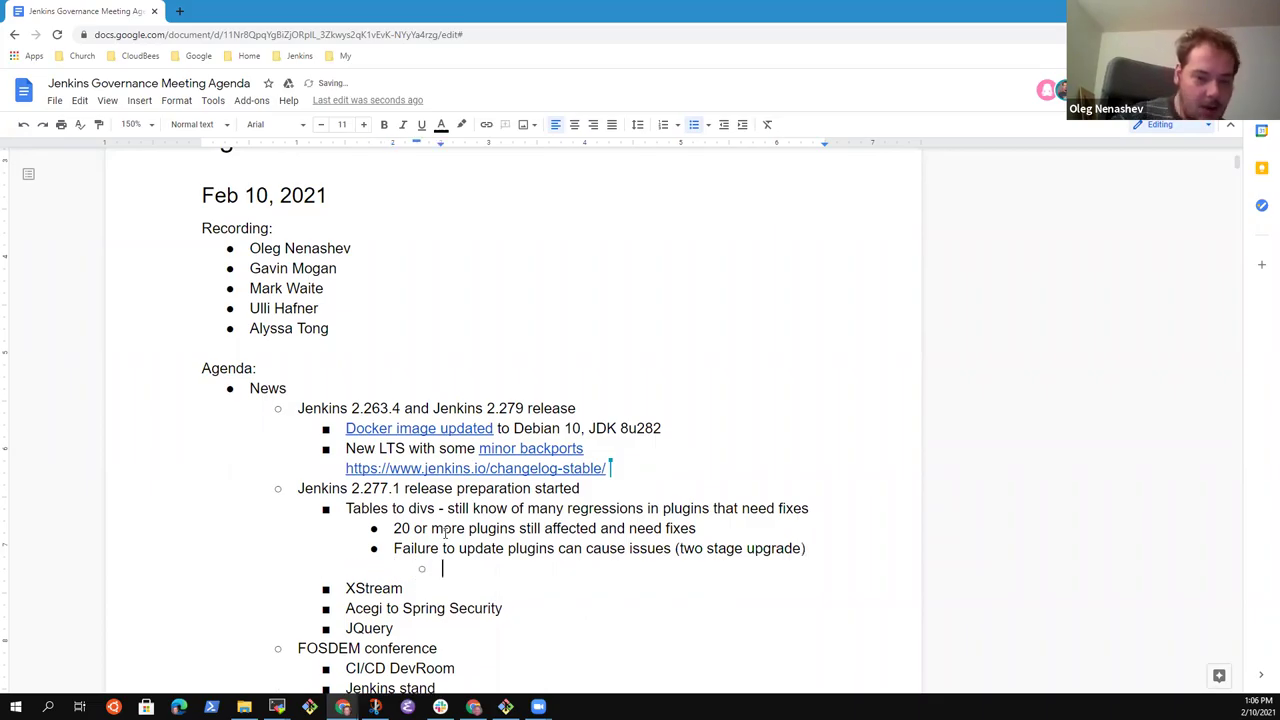
type("Upgrade")
key("BackSpace")
key("BackSpace")
key("BackSpace")
type("ade core, ")
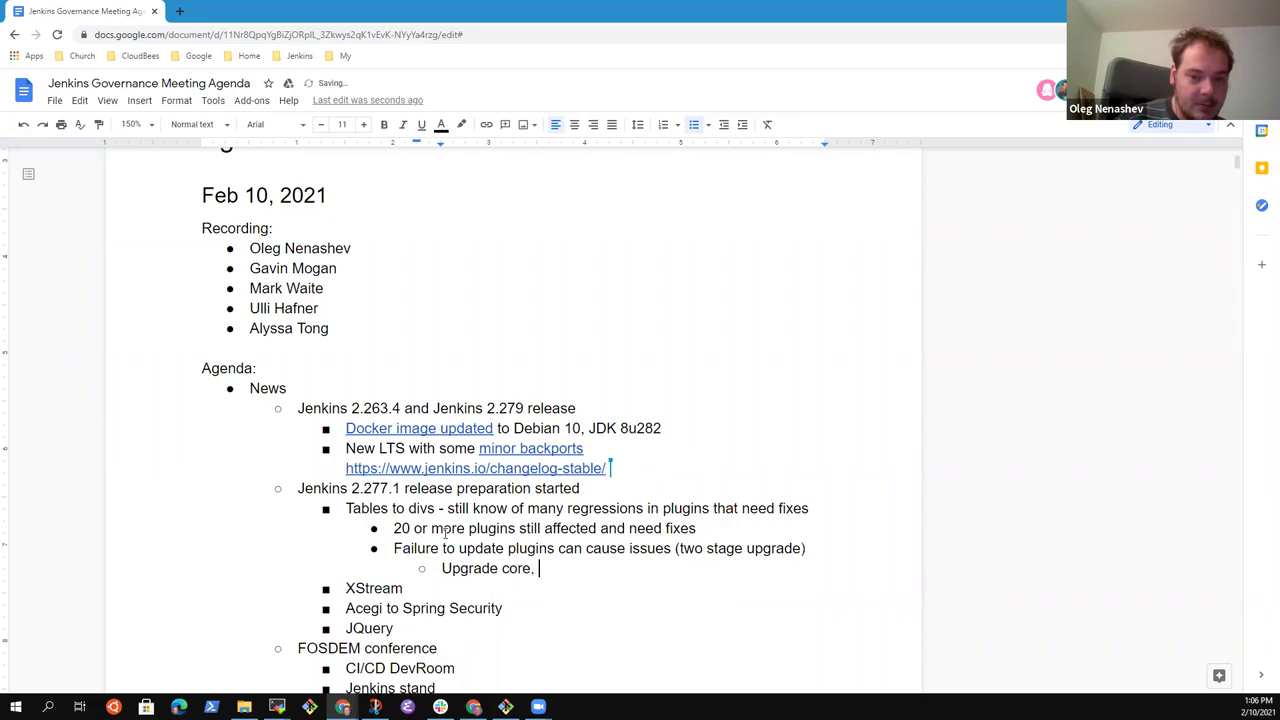
type("then upgrade plugins")
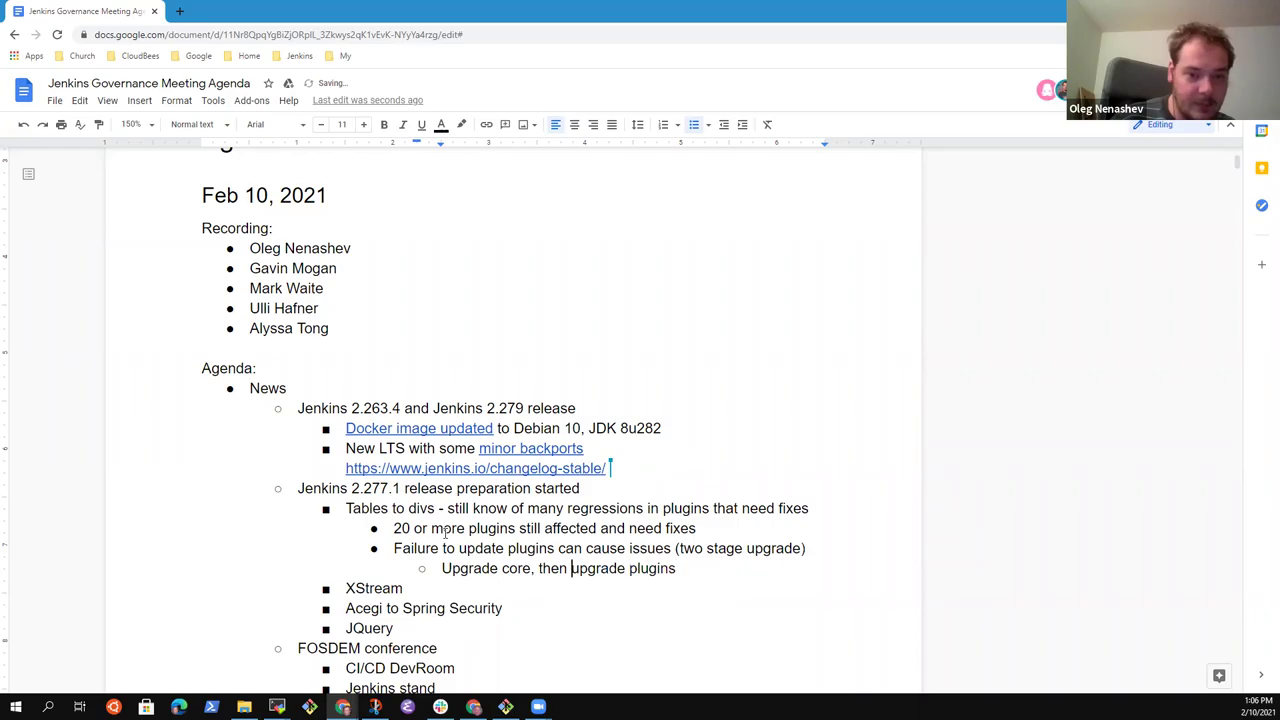
key("ctrl+Left")
key("Left")
key("BackSpace")
key("End")
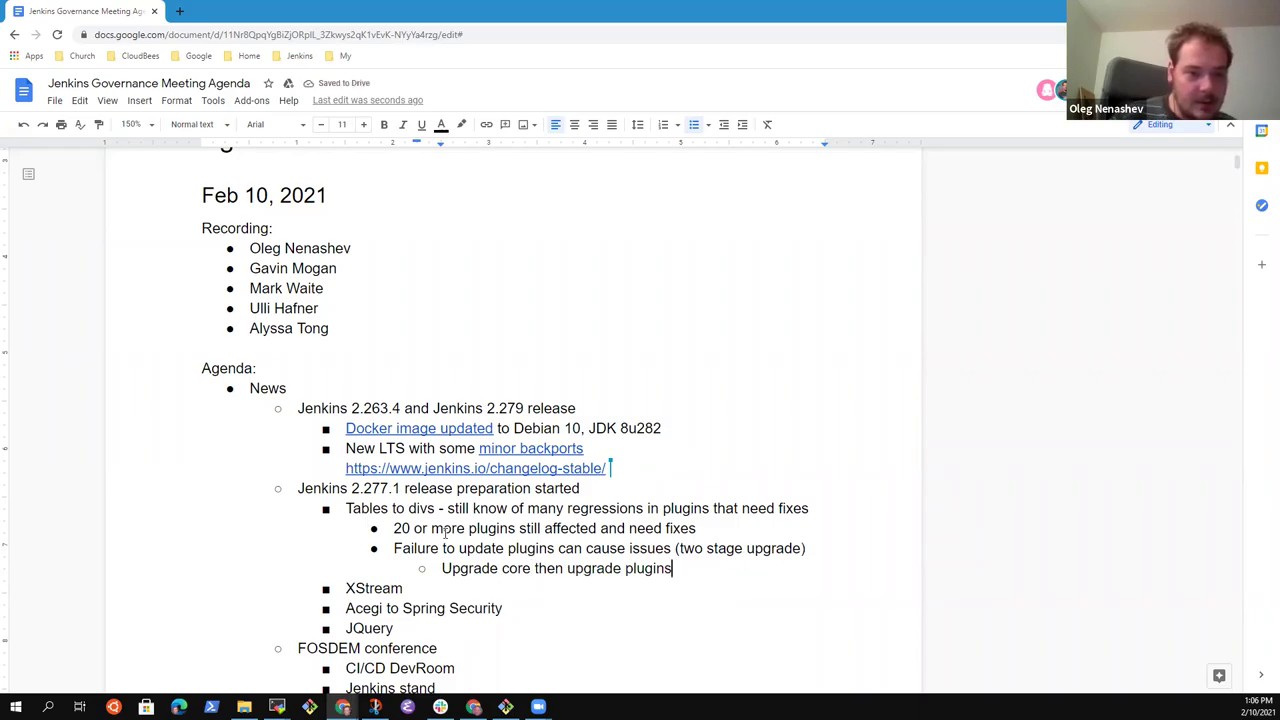
Nest the sub-bullet "Major plugins - authorize-project," under "20 or more plugins still affected and need fixes".
key("Down")
key("Down")
key("Down")
key("Down")
key("Down")
key("Up")
key("Up")
key("Up")
key("Up")
key("Up")
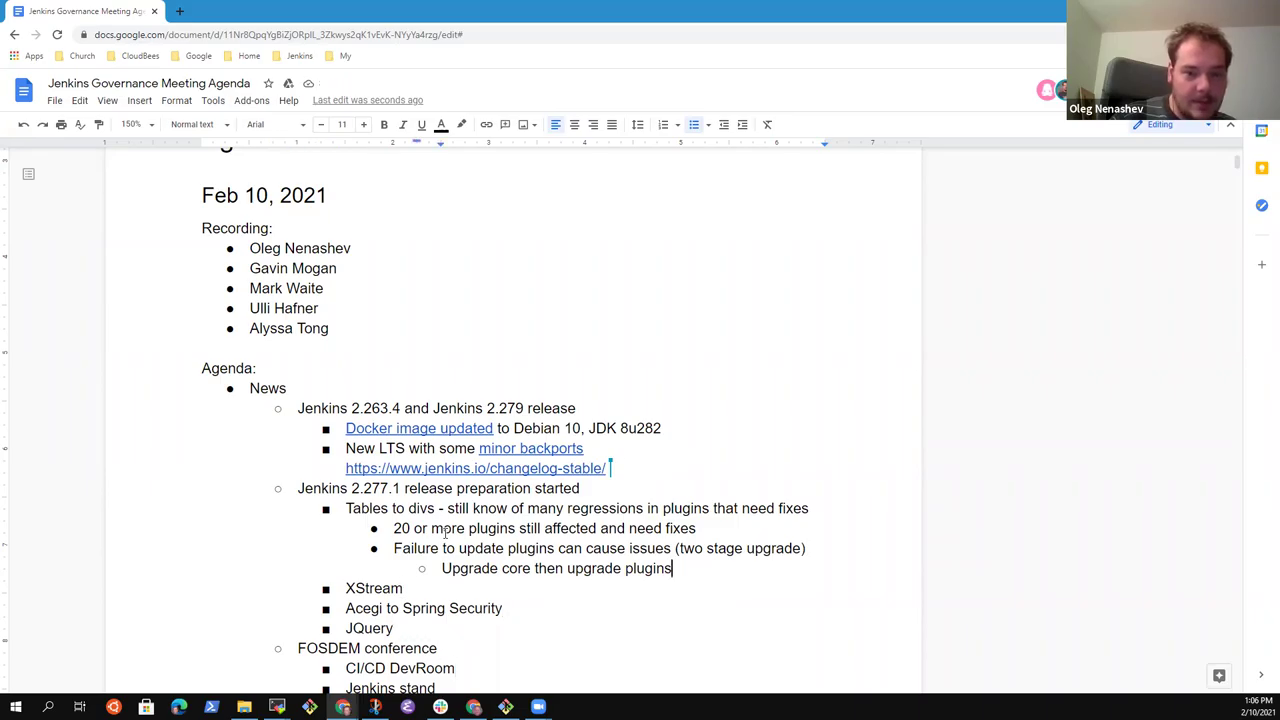
key("Up")
key("End")
key("Return")
key("Tab")
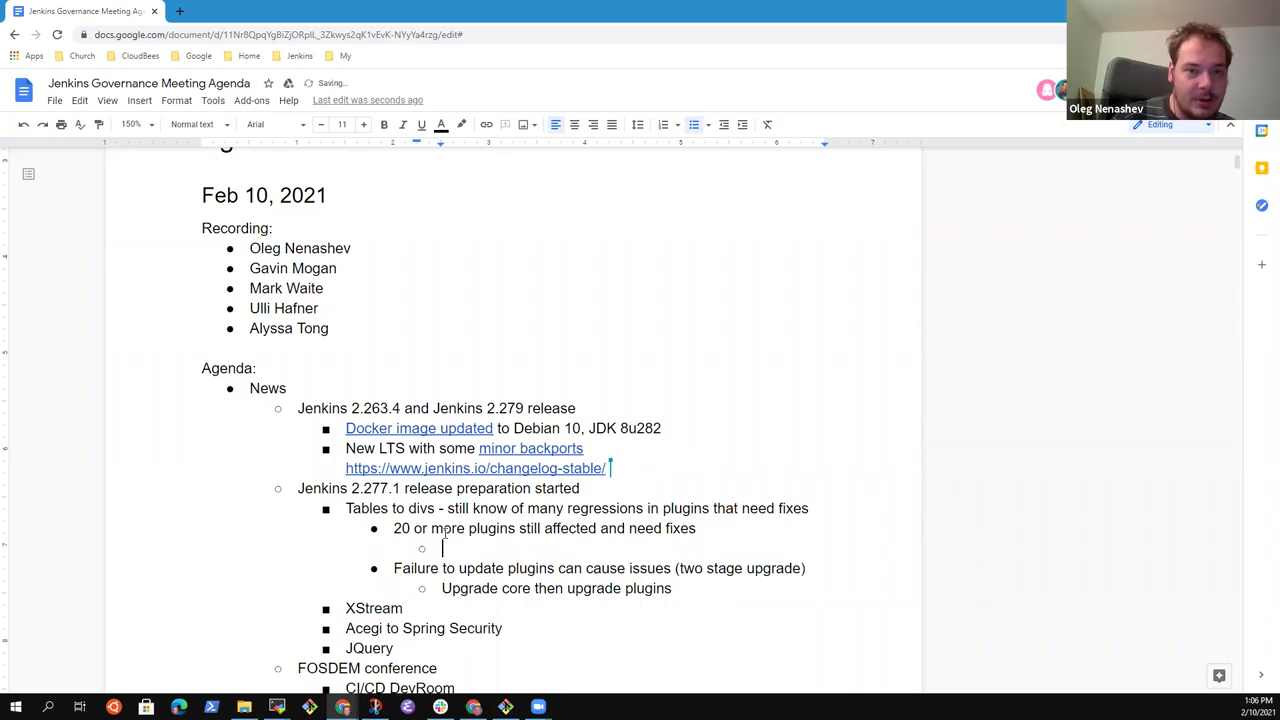
type("Major p")
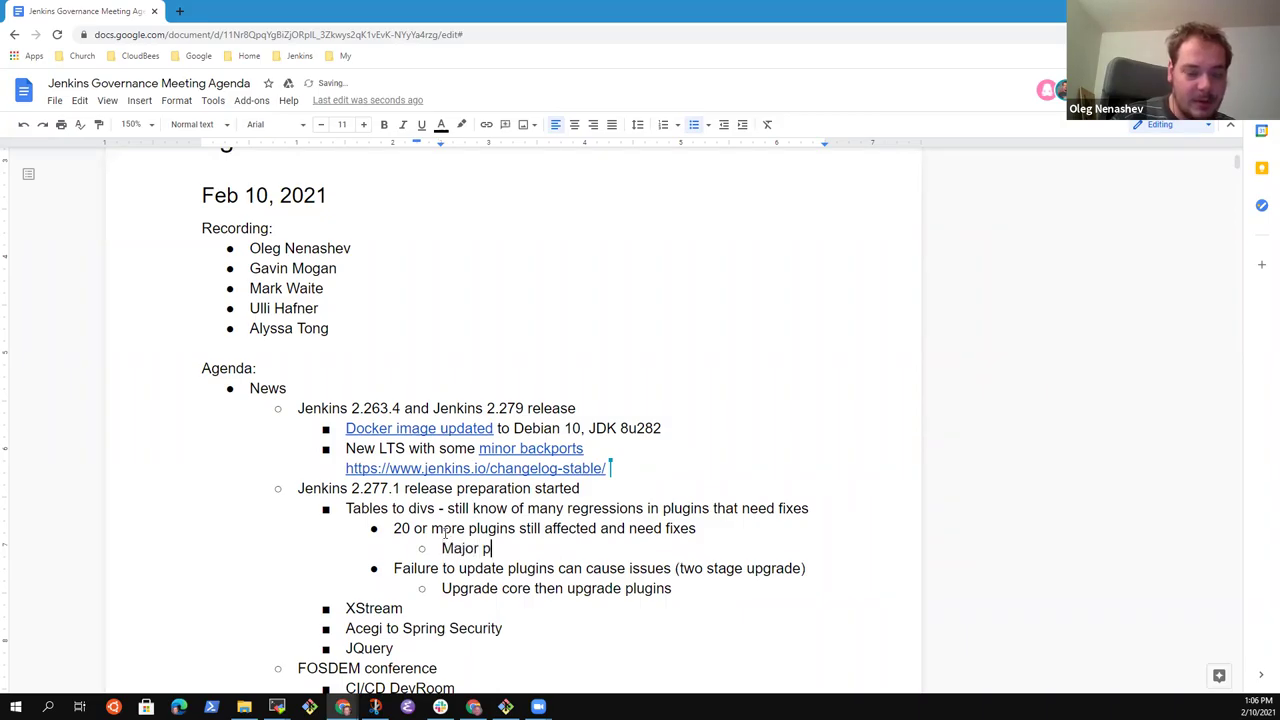
type("lugins - au")
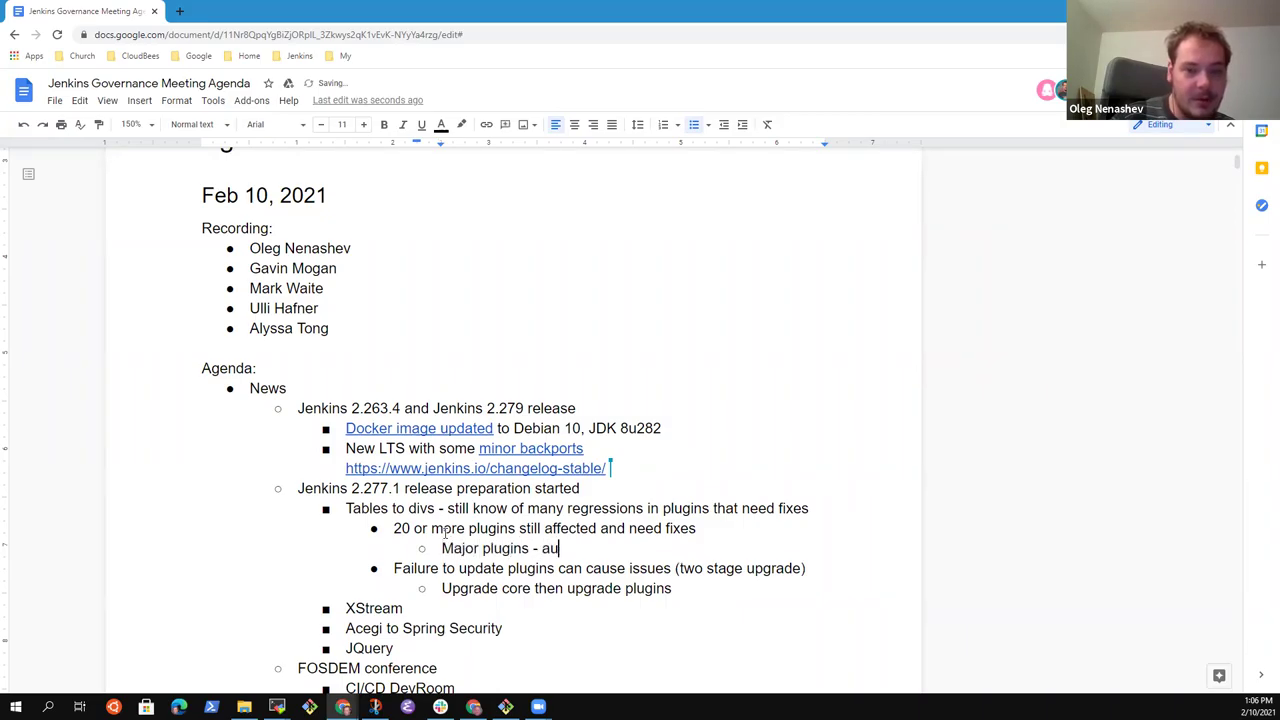
type("thorize-project,")
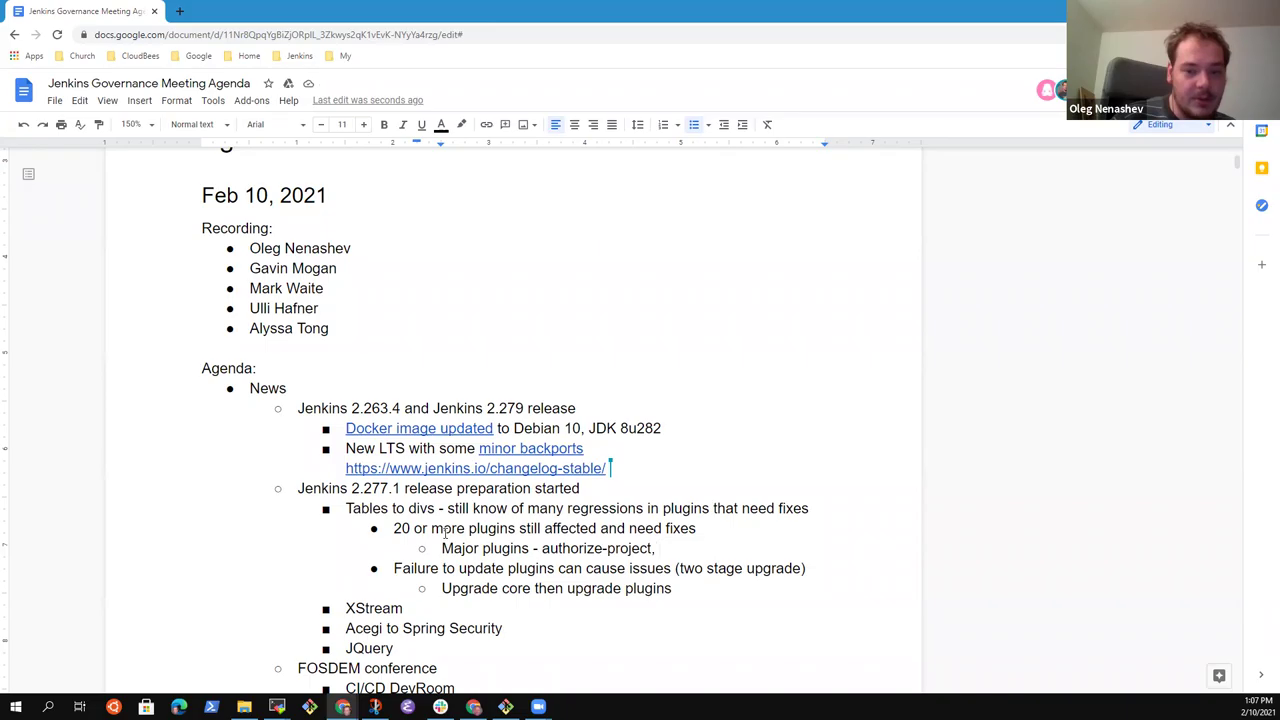
Add an empty bullet below "Major plugins" and complete the "Major plugins" line with "check list for others" after "authorize-project,".
key("Return")
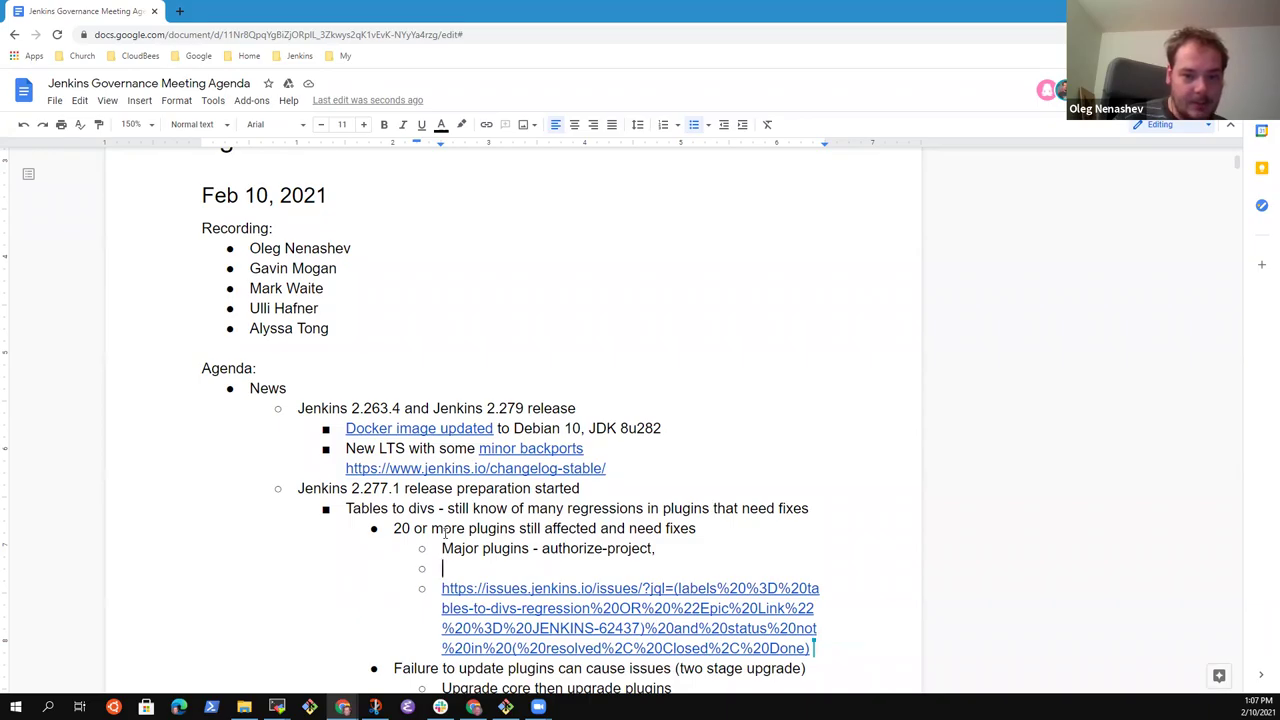
key("Up")
key("End")
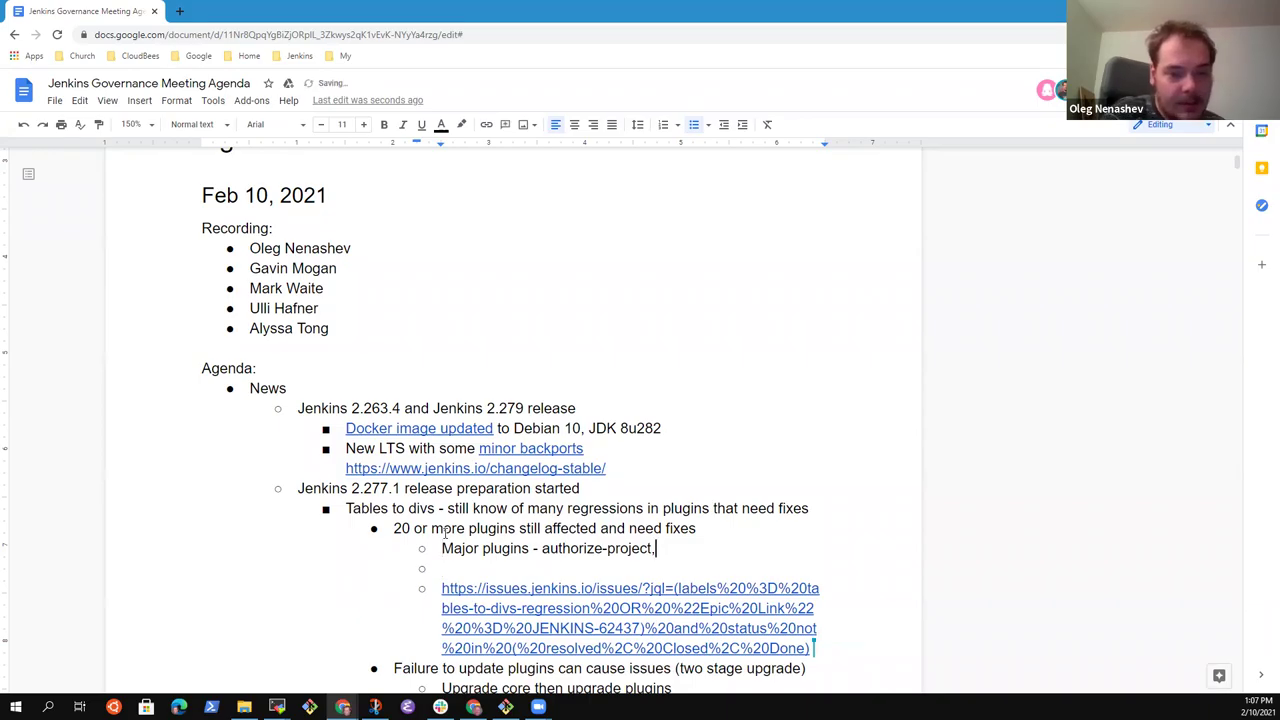
key("BackSpace")
type(", check ")
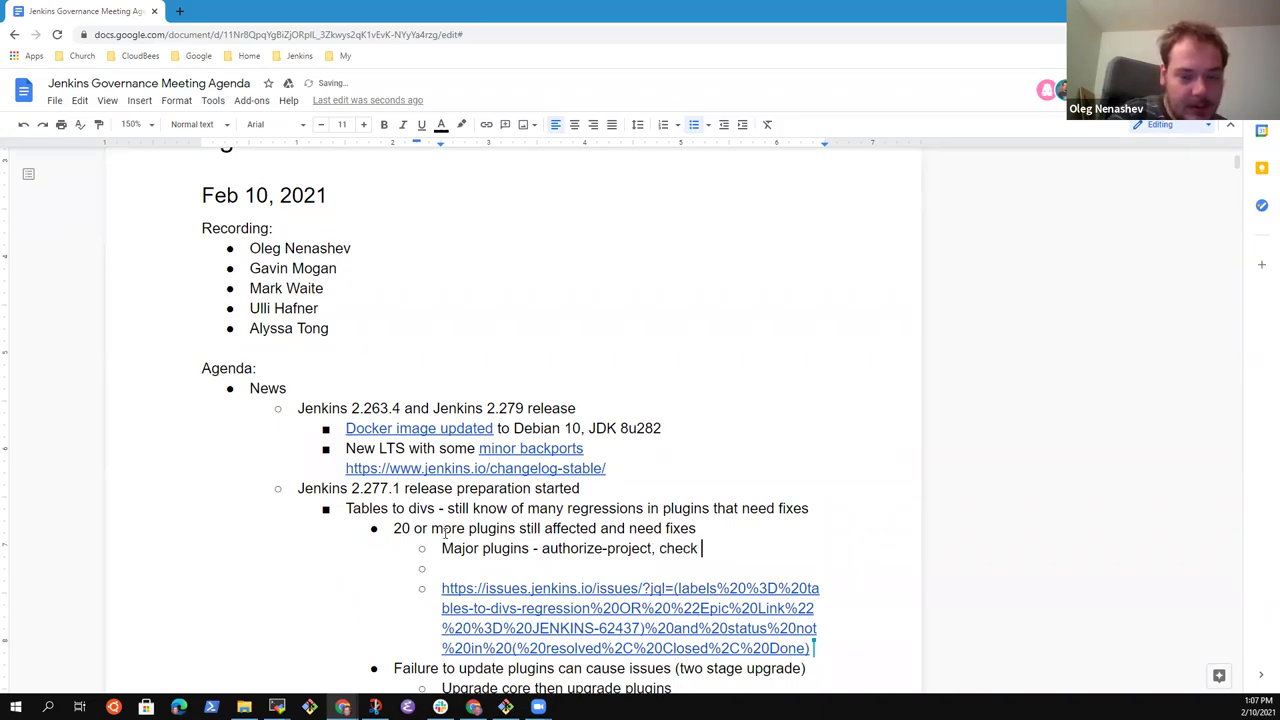
type("list for others")
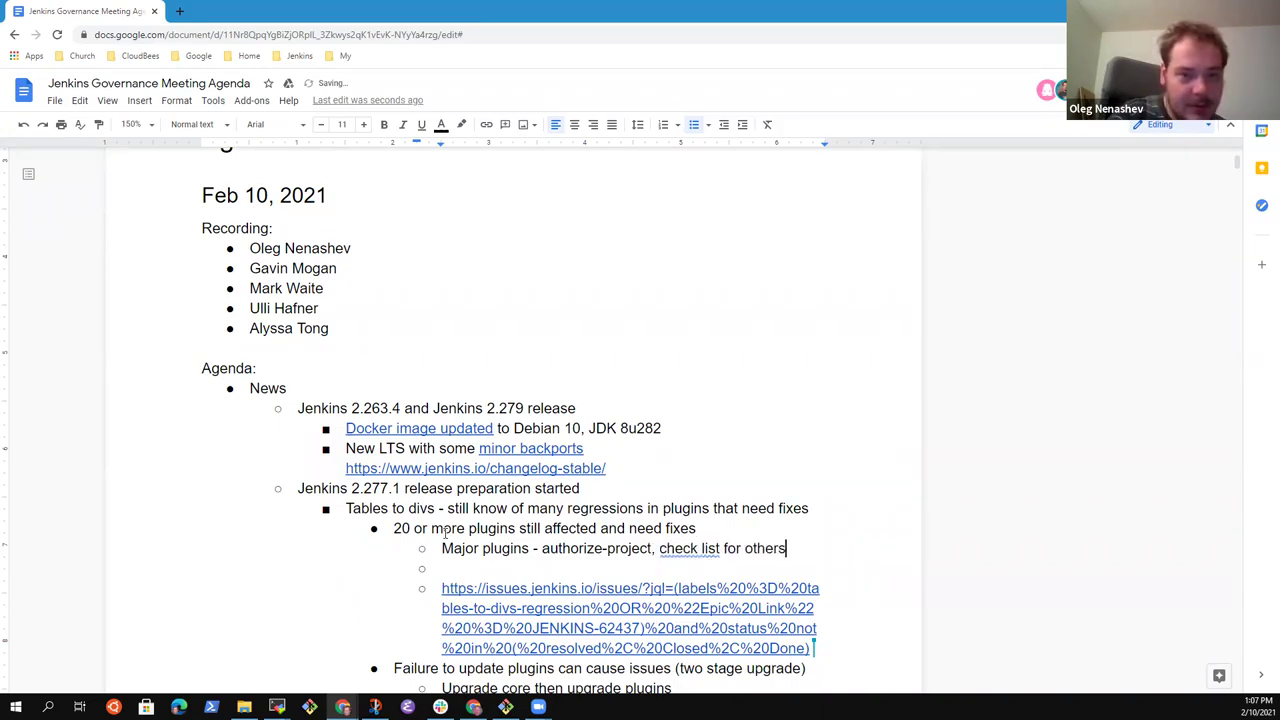
Fill the empty bullet below "Major plugins" with "Four weeks to use to reduce the risk of the new release".
key("Down")
type("Four weeks t")
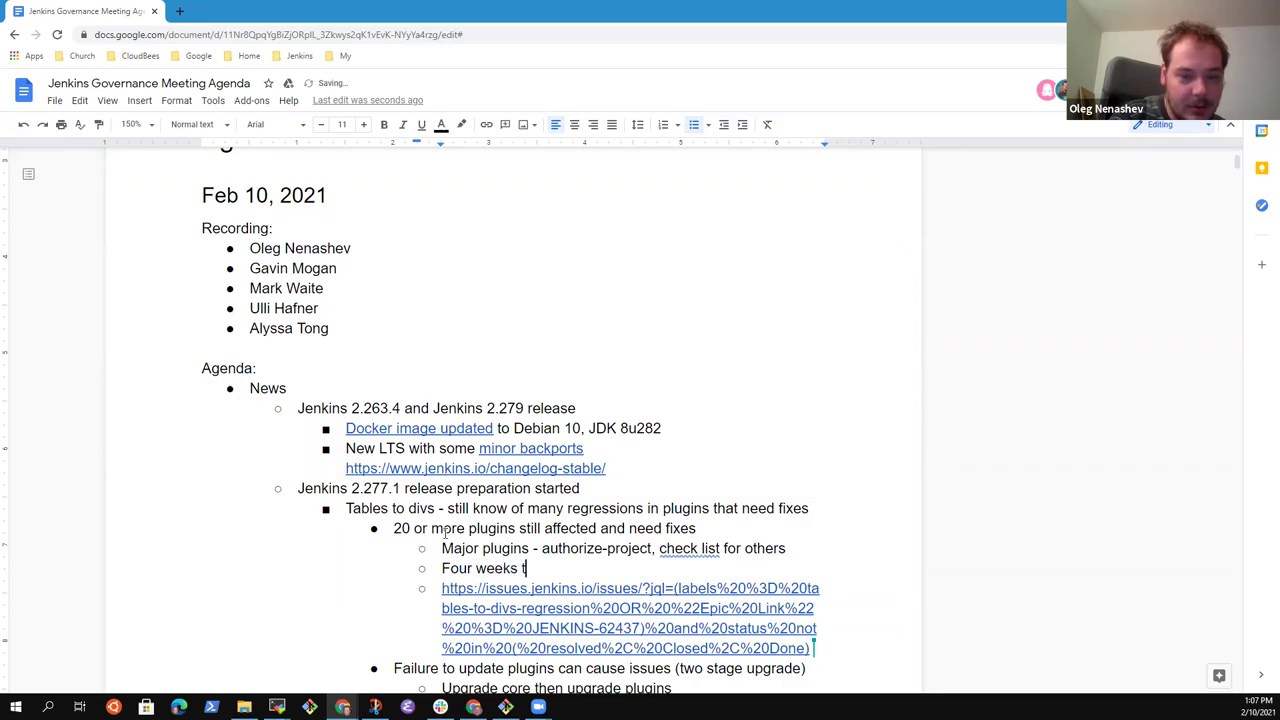
key("BackSpace")
type("to use to ")
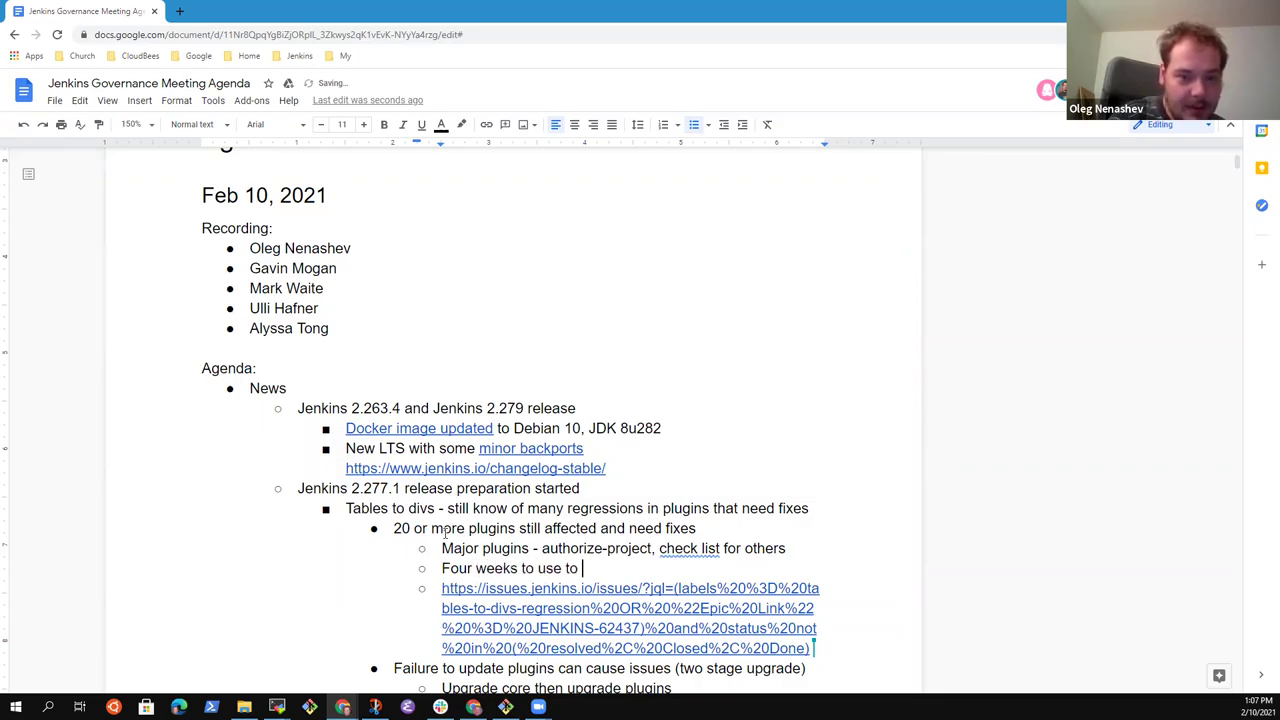
type("reduce the ri")
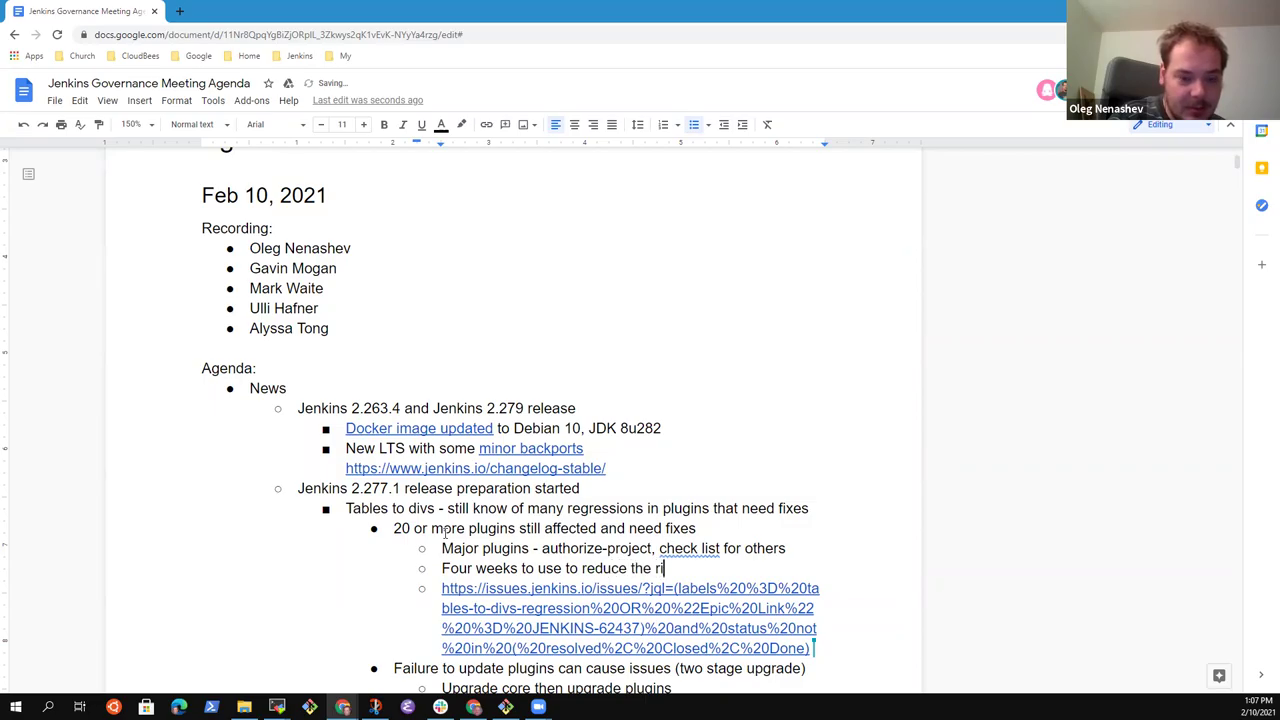
type("sk of the")
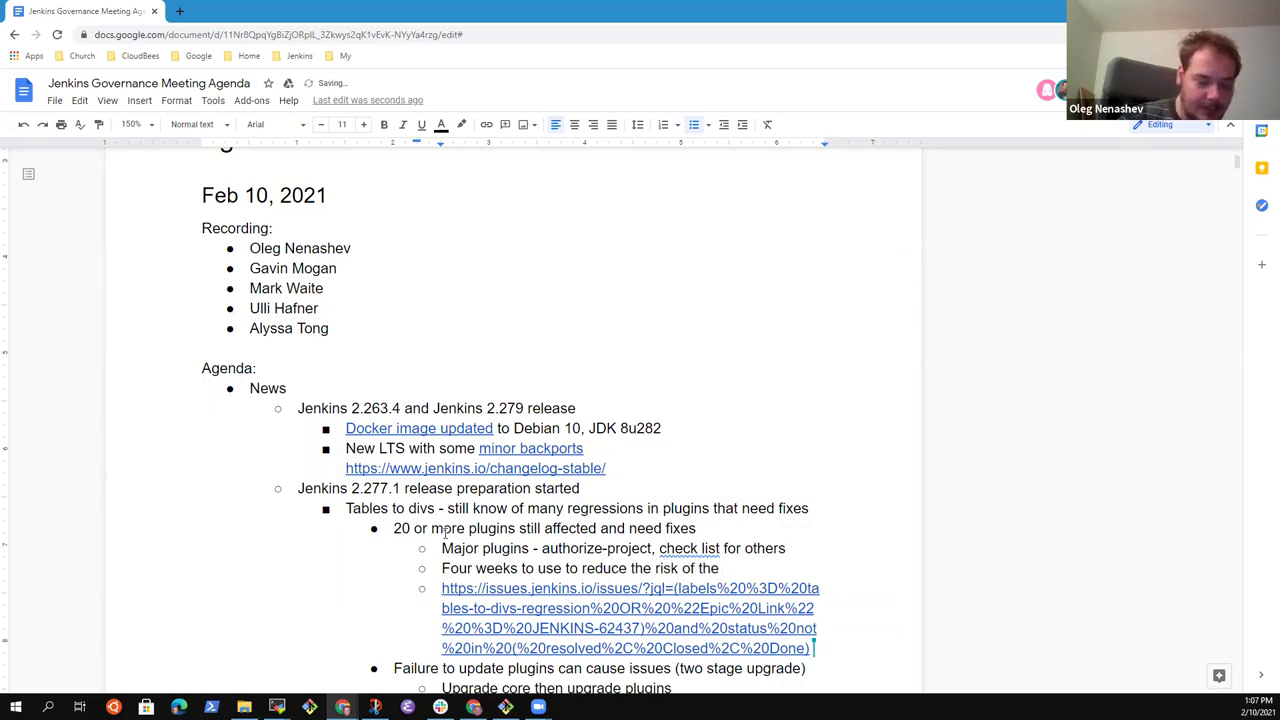
type(" new release")
Insert "the" before "list" in the "Major plugins" bullet so it reads "check the list for others".
key("Up")
key("ctrl+Left")
key("ctrl+Left")
key("ctrl+Left")
type("the")
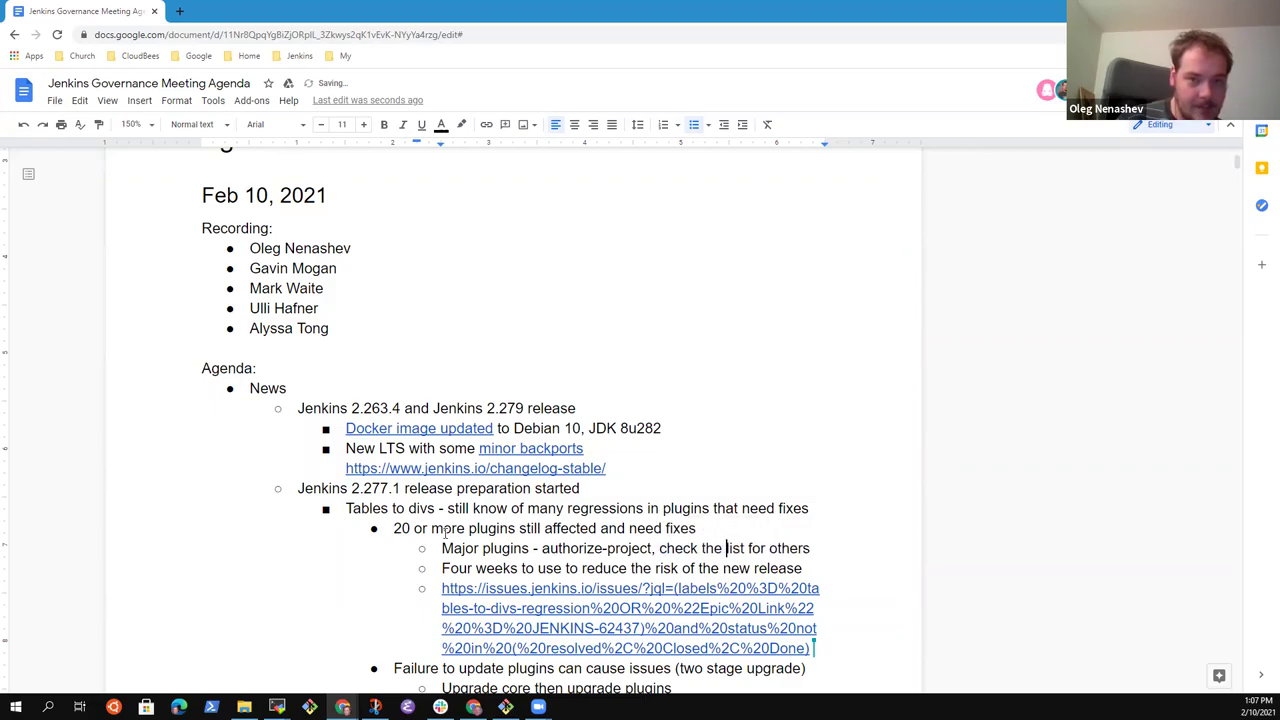
Delete "to use" from the "Four weeks" bullet so it reads "Four weeks to reduce the risk of the new release".
key("Down")
key("End")
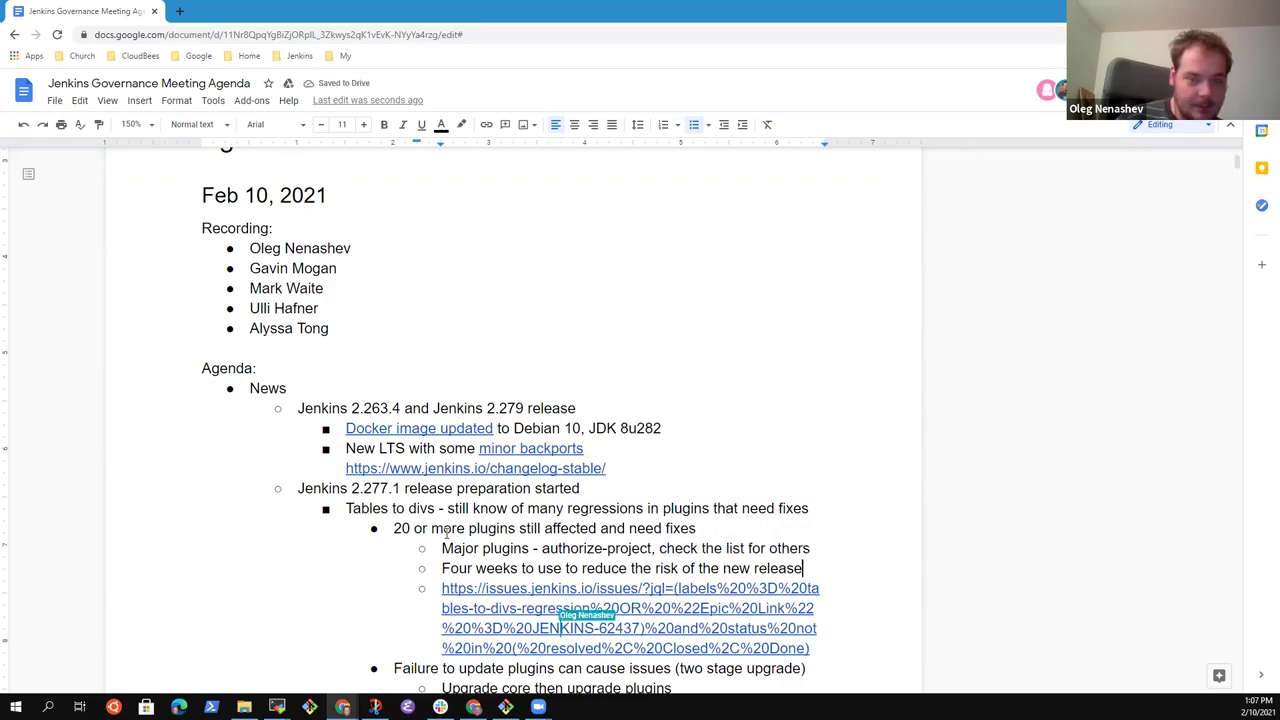
key("ctrl+Left")
key("ctrl+Left")
key("ctrl+Left")
key("ctrl+Left")
key("ctrl+Left")
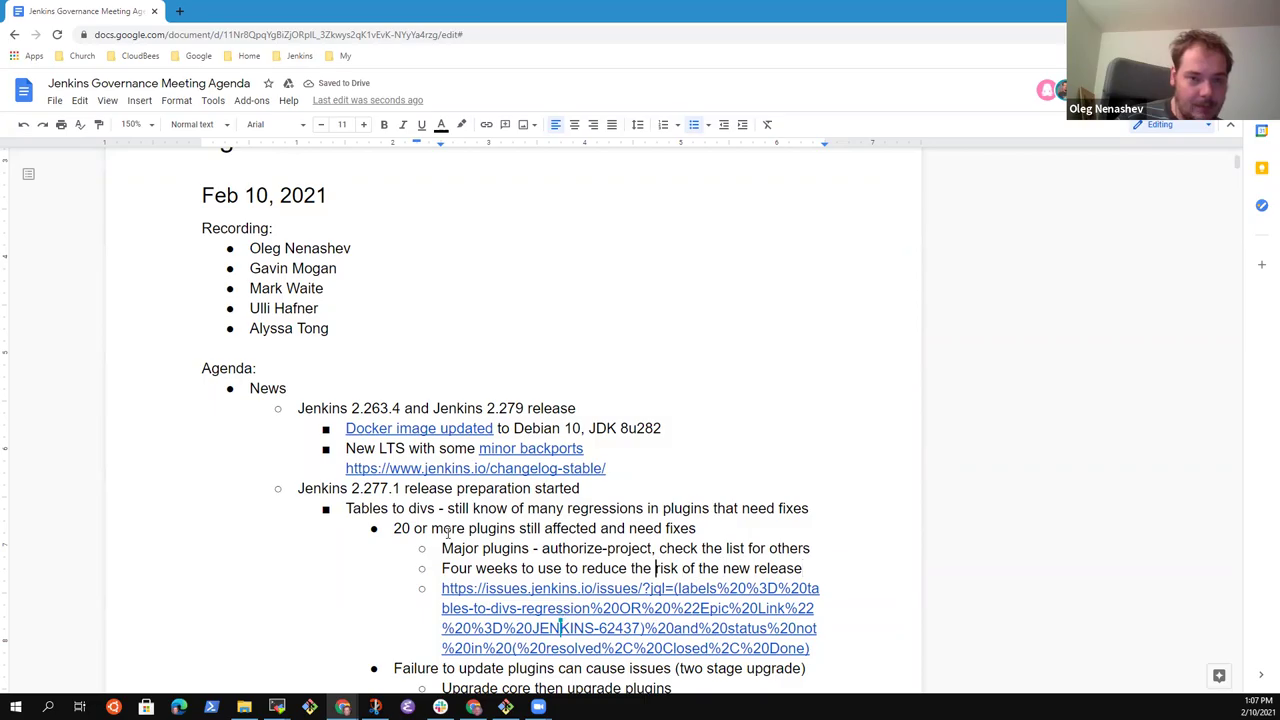
key("ctrl+Left")
key("ctrl+Left")
key("ctrl+Left")
key("ctrl+shift+Left")
key("ctrl+shift+Left")
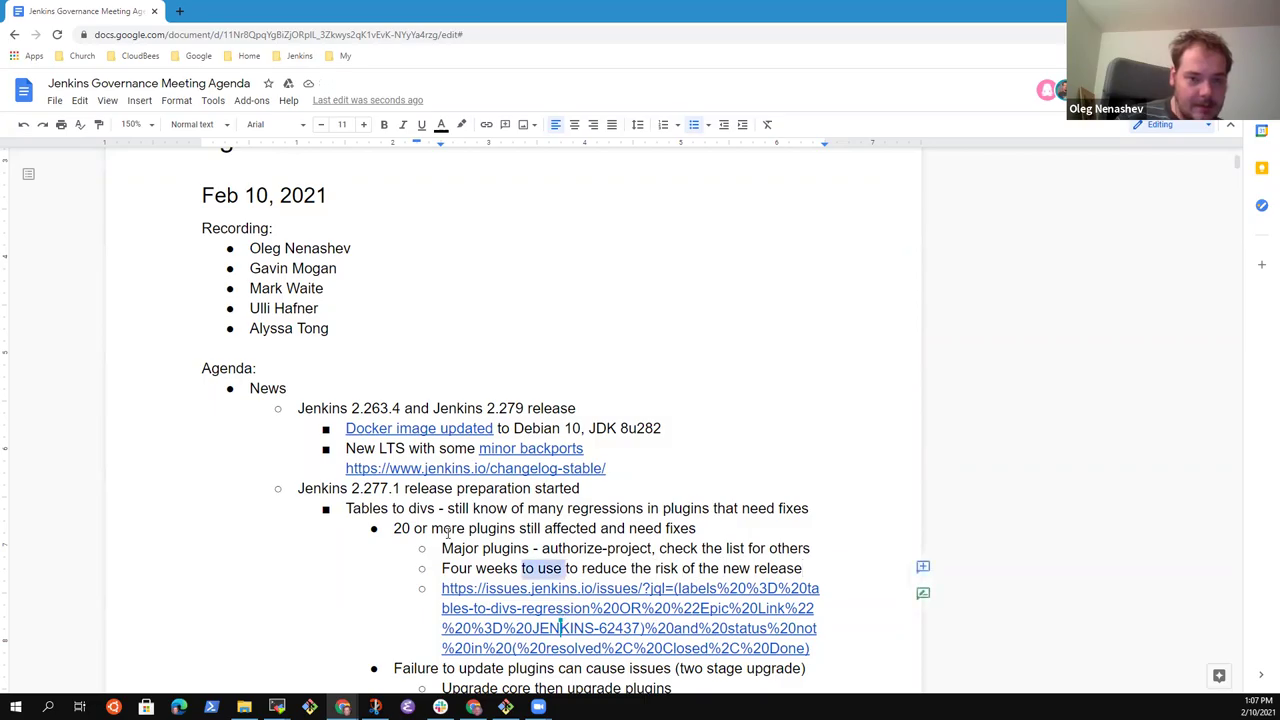
key("BackSpace")
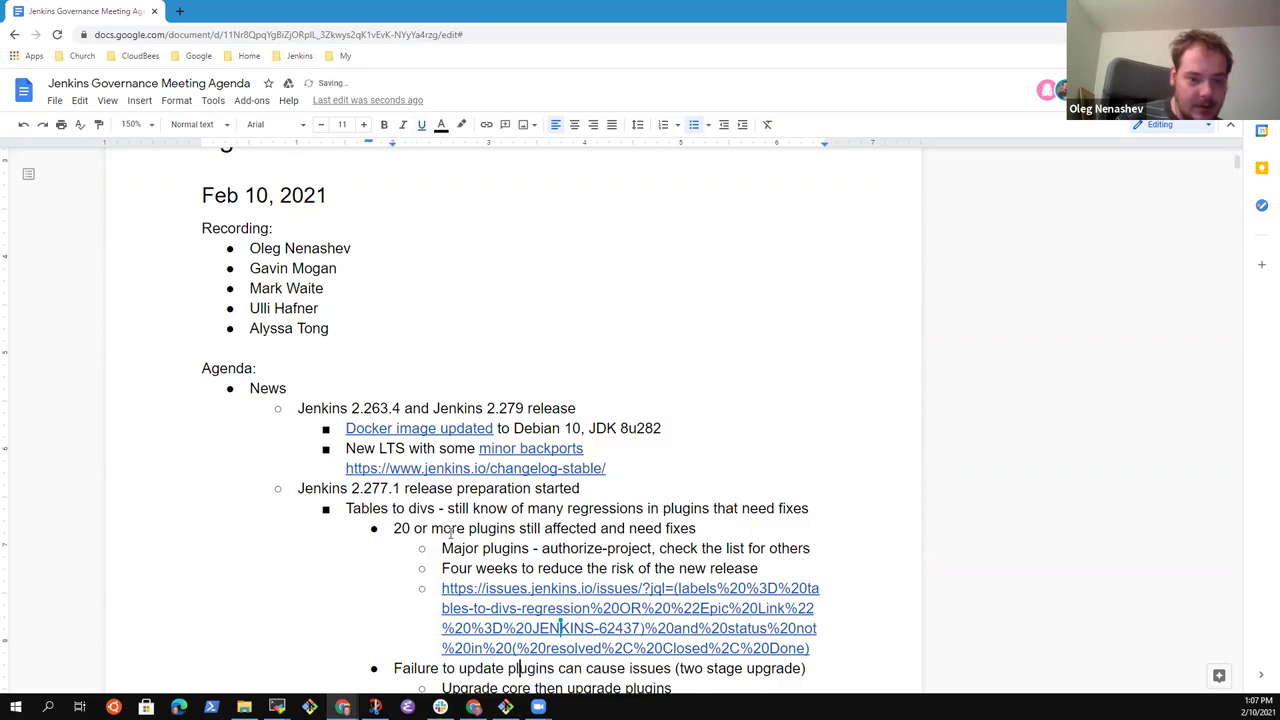
scroll(445, 665, "down", 3)
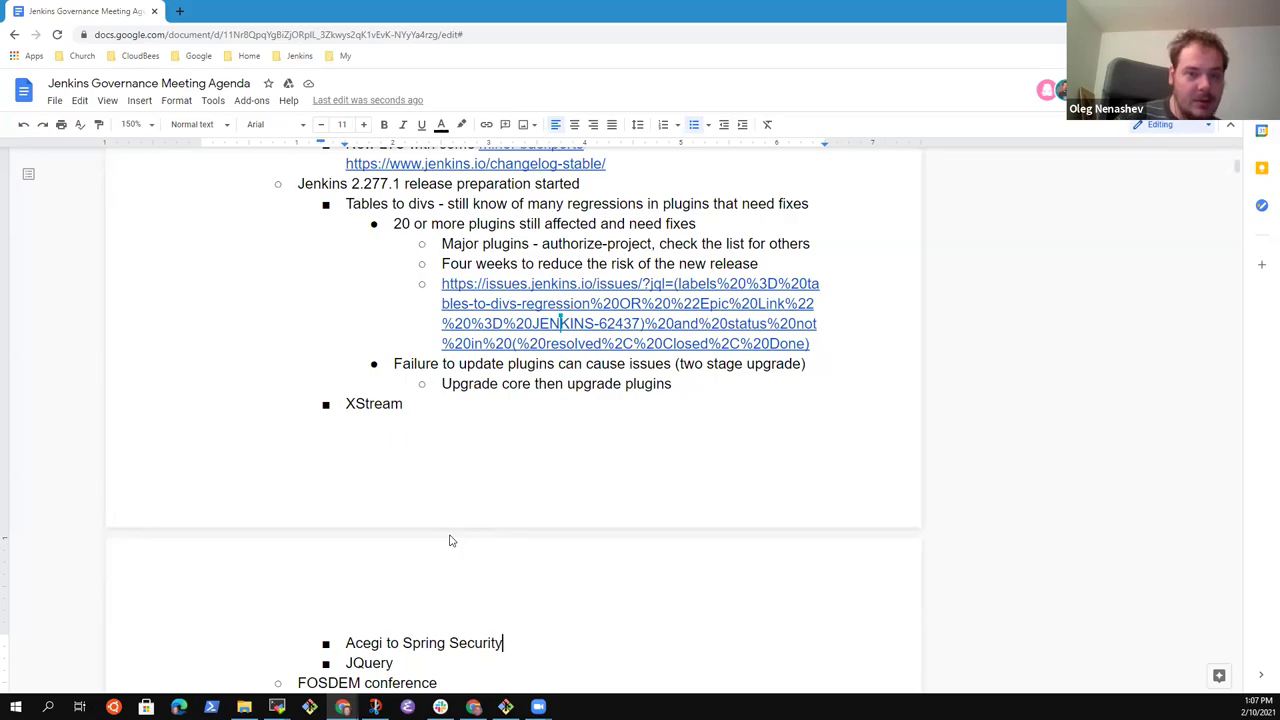
key("Down")
scroll(450, 534, "down", 1)
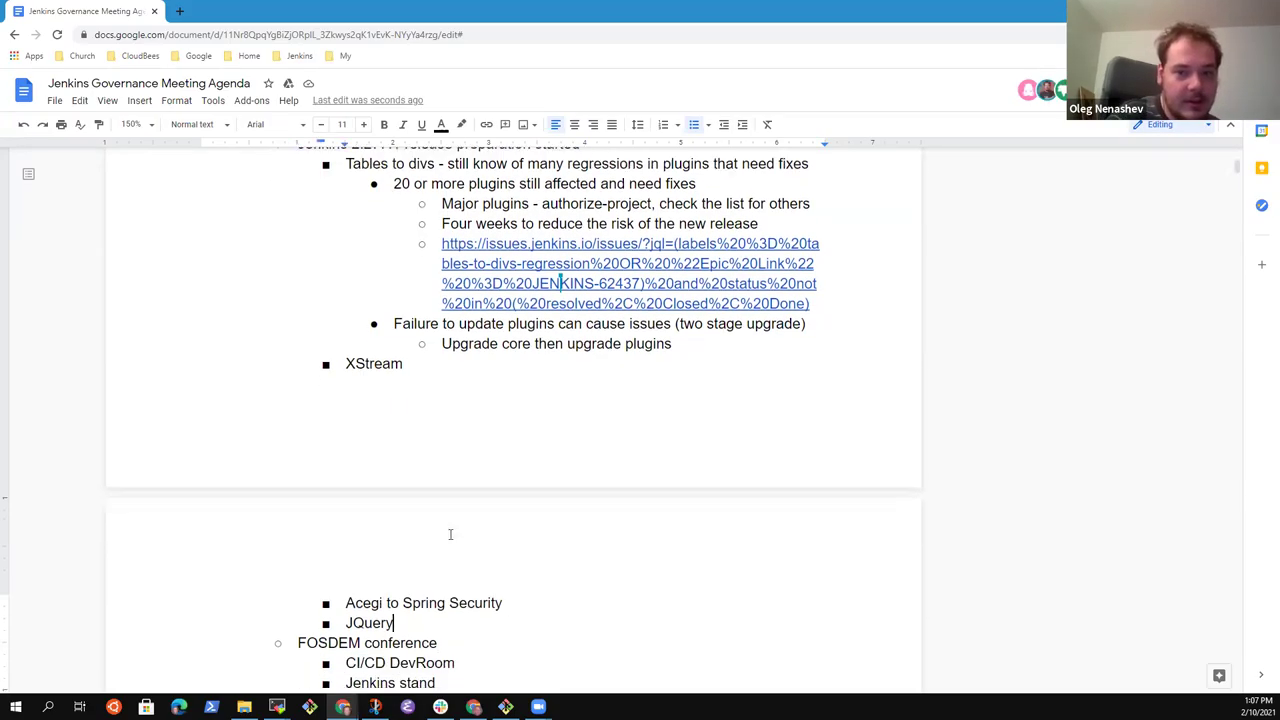
key("Up")
key("Up")
key("Up")
key("Up")
key("Up")
key("Up")
key("Up")
key("Up")
key("Up")
key("Up")
key("Up")
key("Up")
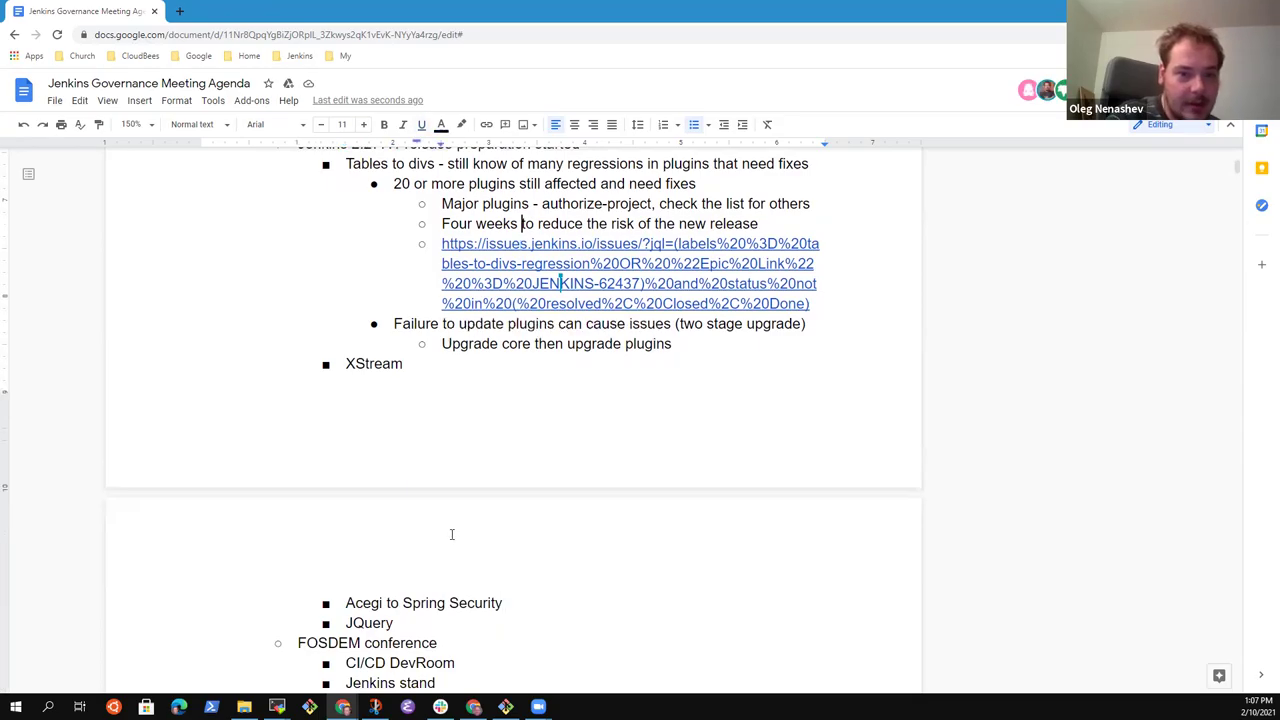
key("Up")
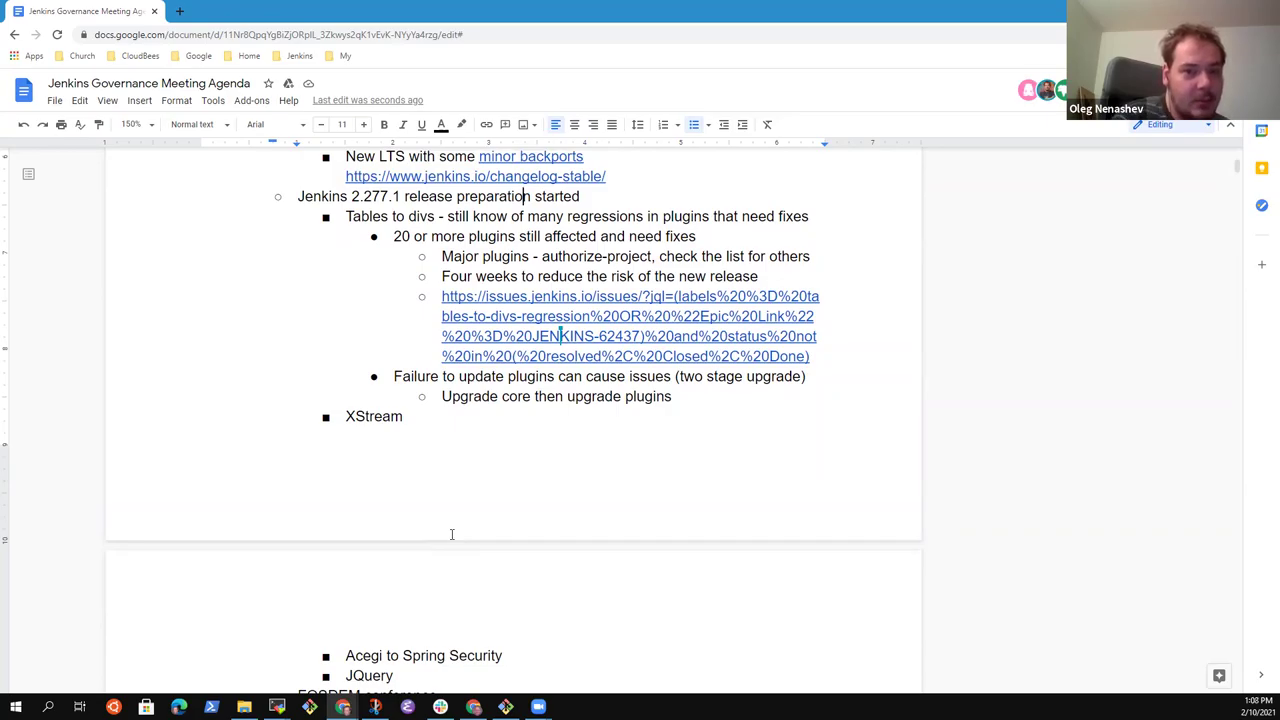
key("Down")
key("Down")
key("Down")
key("Down")
key("Down")
key("Down")
key("Down")
key("Down")
key("Down")
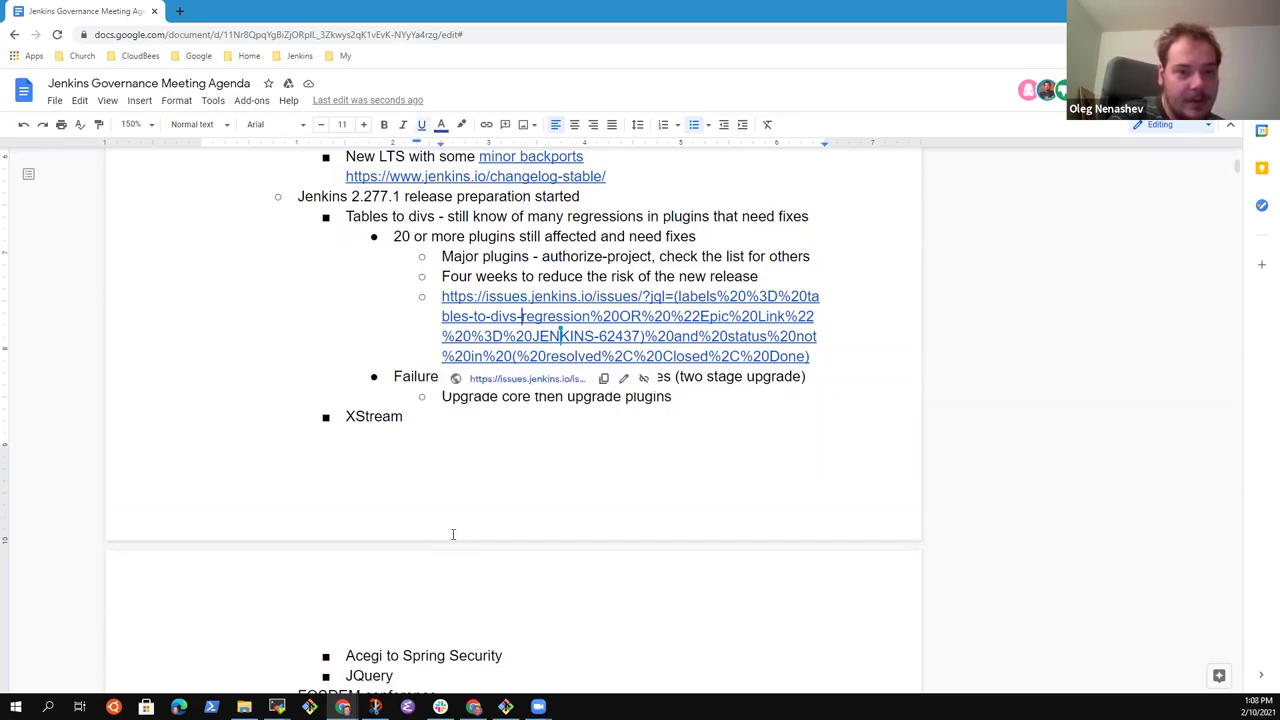
key("Home")
key("Return")
key("Up")
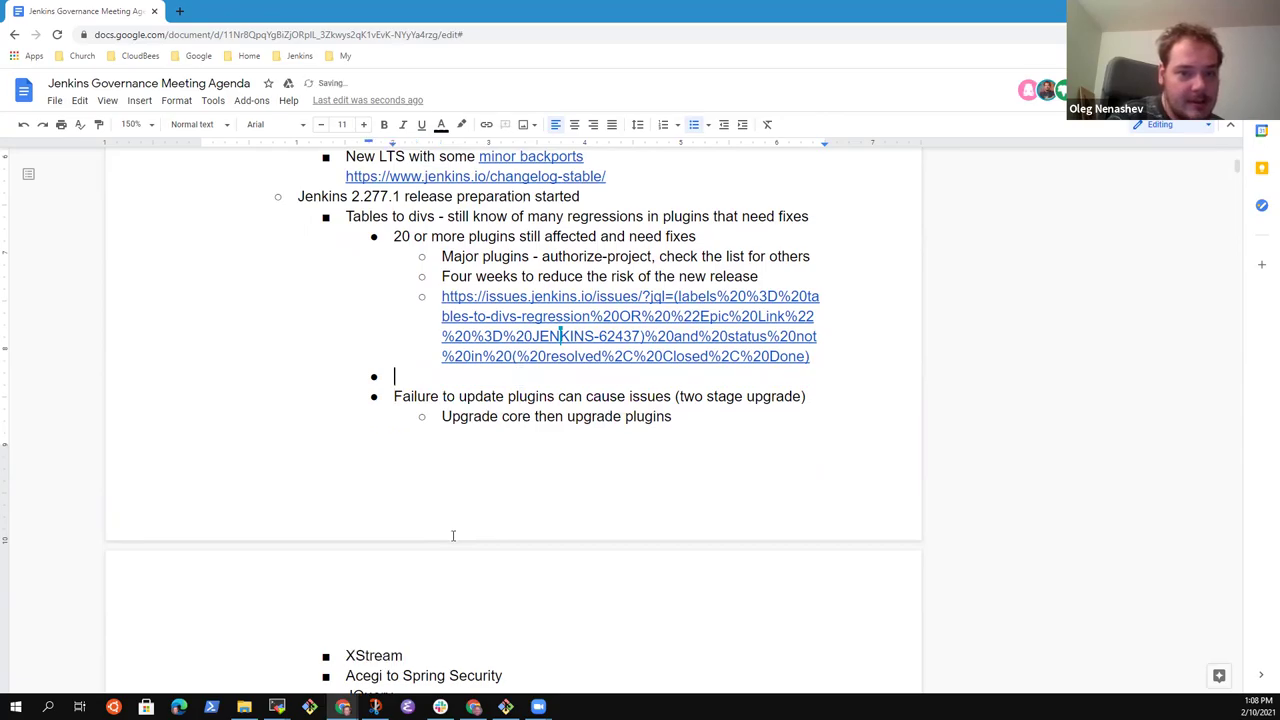
key("shift+Tab")
key("BackSpace")
key("BackSpace")
Add a bullet below "JQuery", one level further out, reading "Option to release 2.263.5 if necessary".
key("Down")
key("Down")
key("Down")
key("Down")
key("Down")
key("Down")
key("Down")
key("Down")
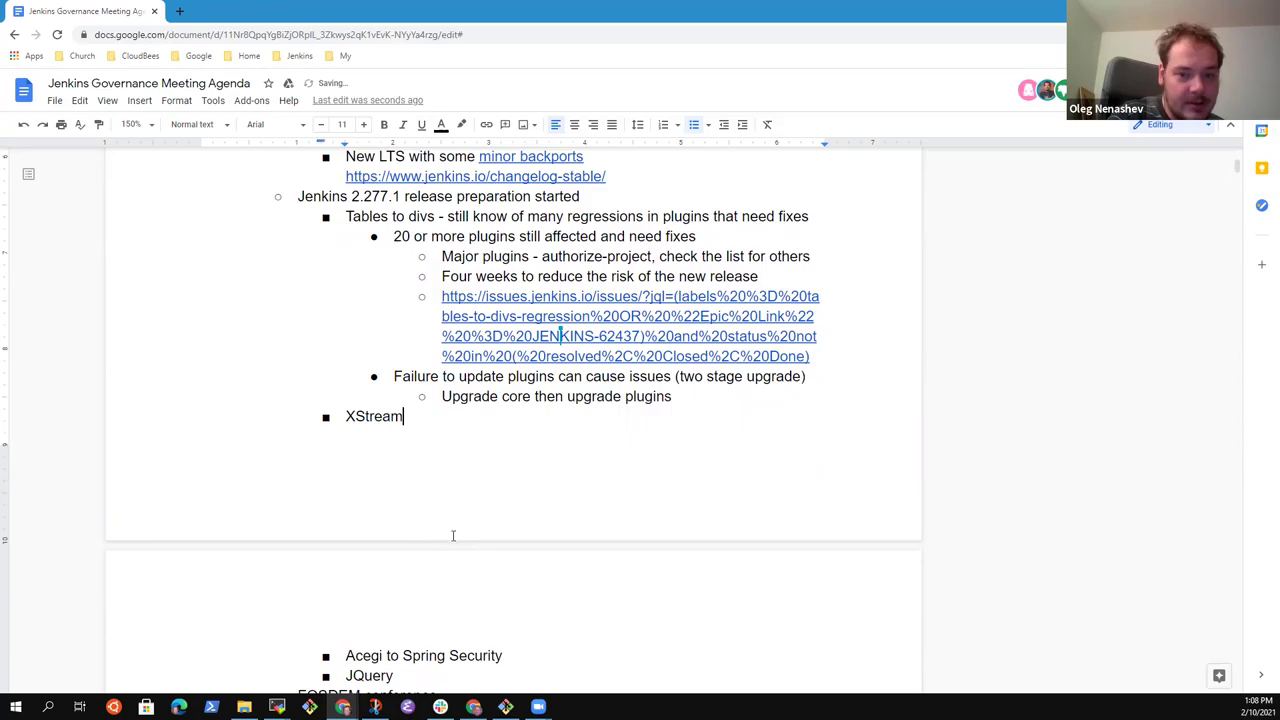
key("Up")
key("Up")
key("Up")
key("Return")
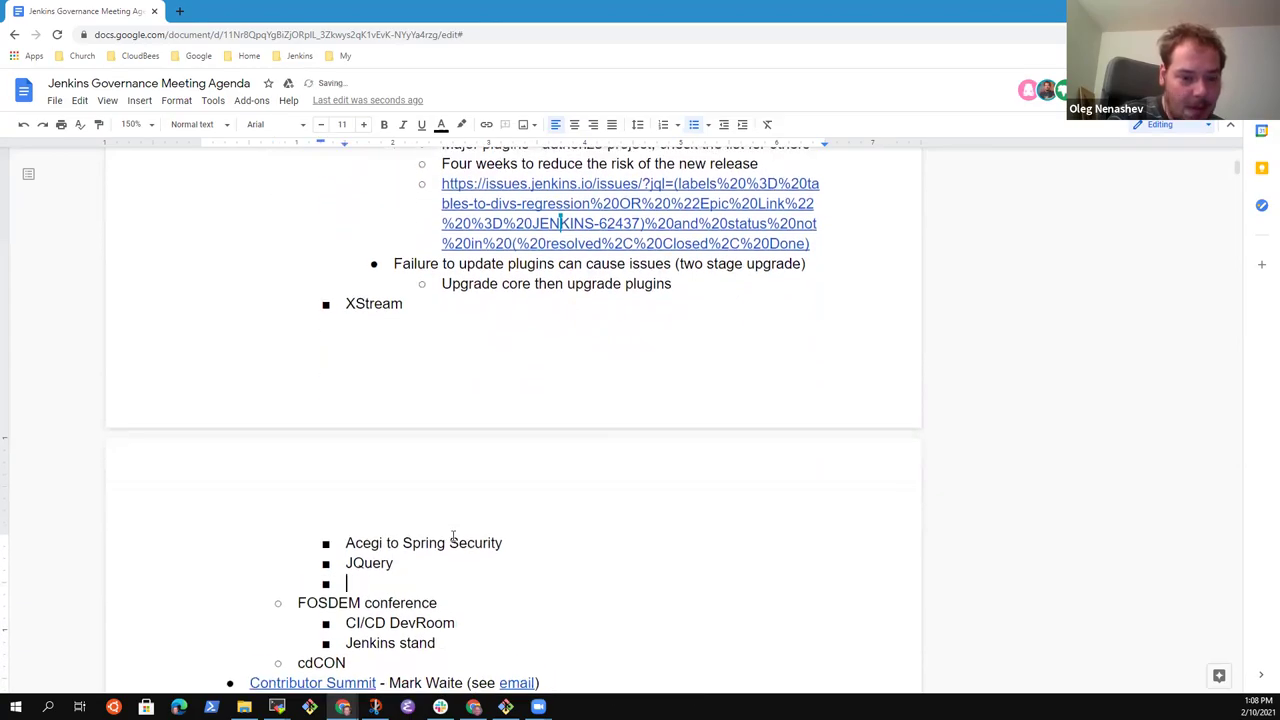
key("shift+Tab")
type("I")
key("BackSpace")
type("Option to release 2.")
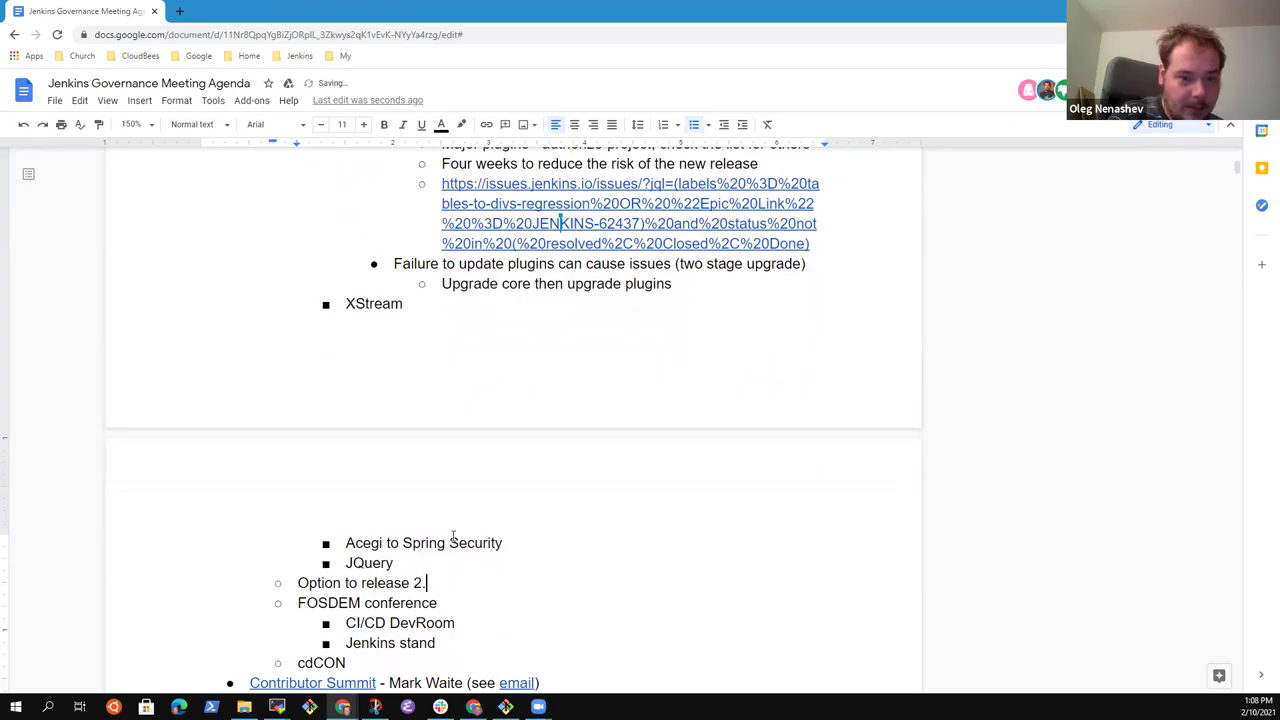
type("263.5 if necessary")
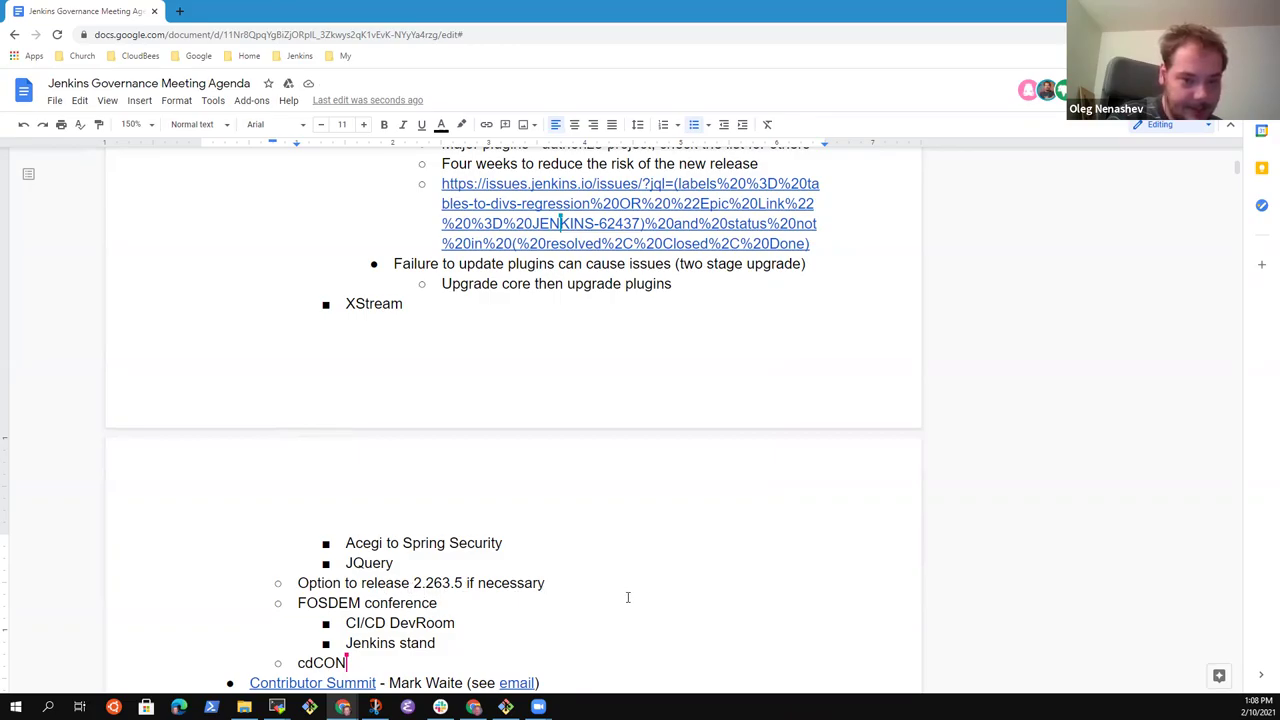
key("Down")
key("Down")
key("Down")
key("Down")
key("Down")
key("Down")
key("Down")
key("Down")
key("Down")
key("Down")
key("Down")
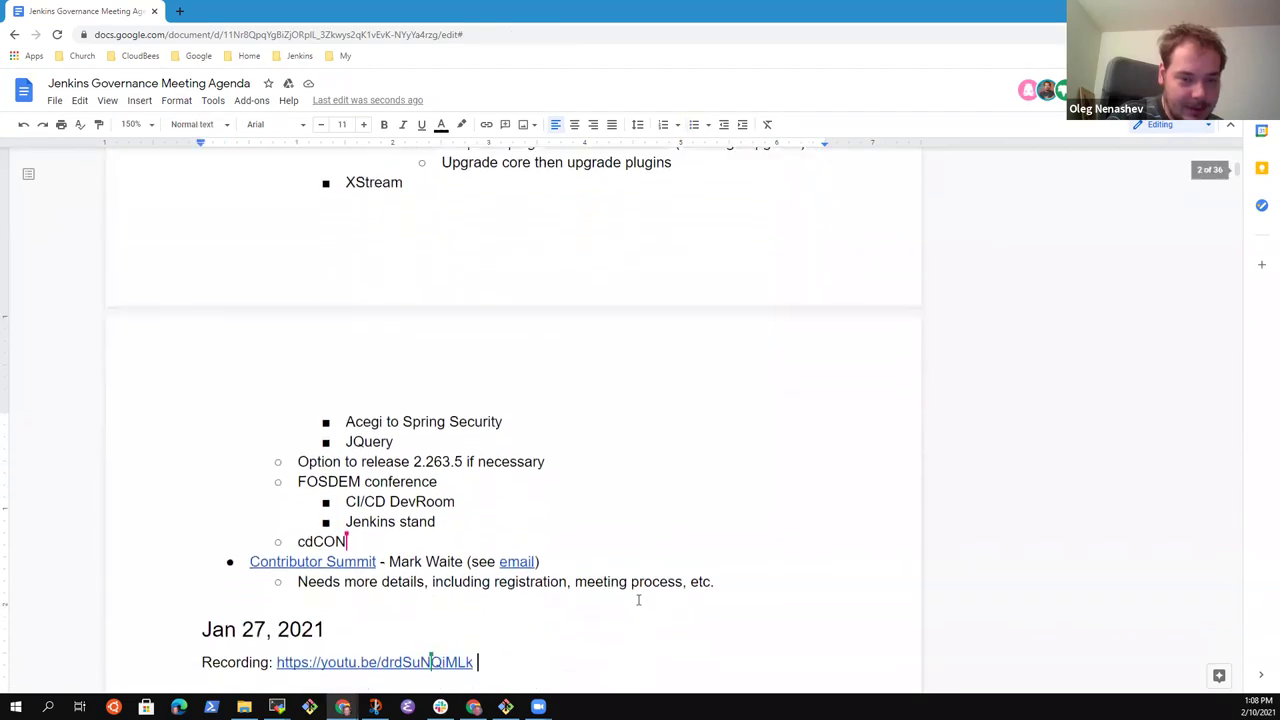
key("Up")
key("Up")
key("Up")
key("Up")
key("Up")
key("Up")
key("Up")
key("Up")
key("Up")
key("Up")
key("Home")
key("shift+End")
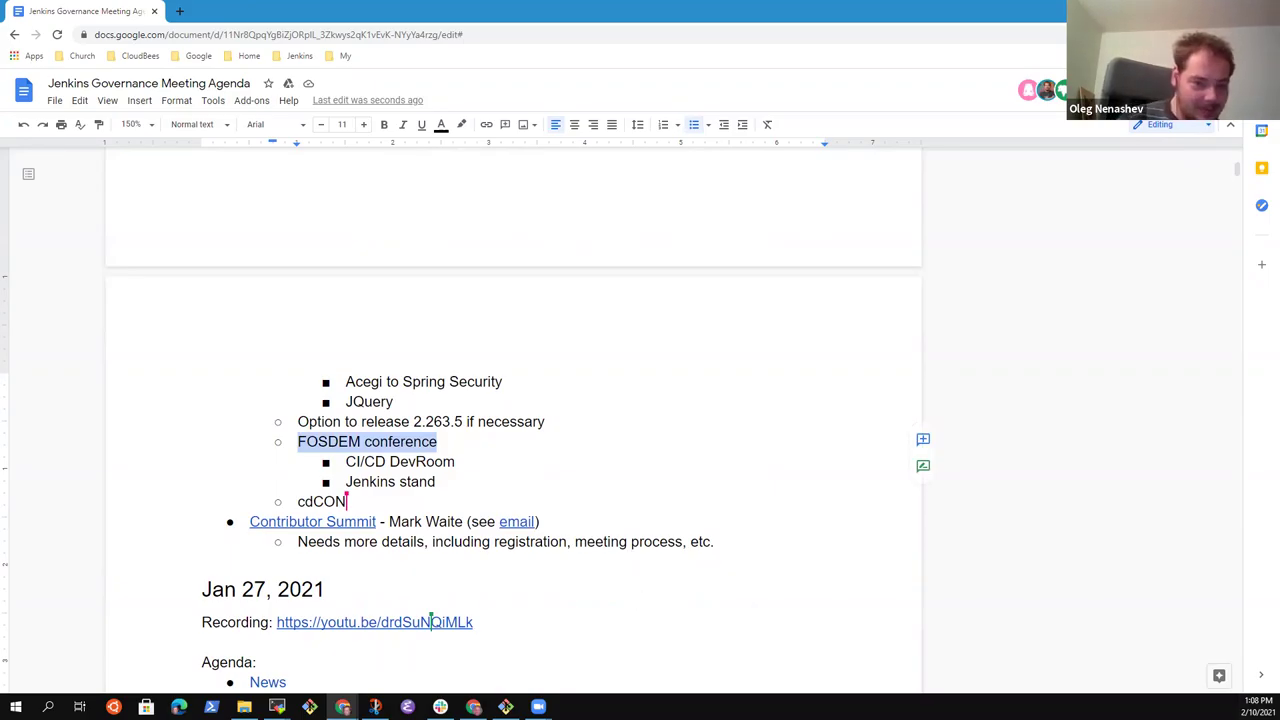
left_click(468, 460)
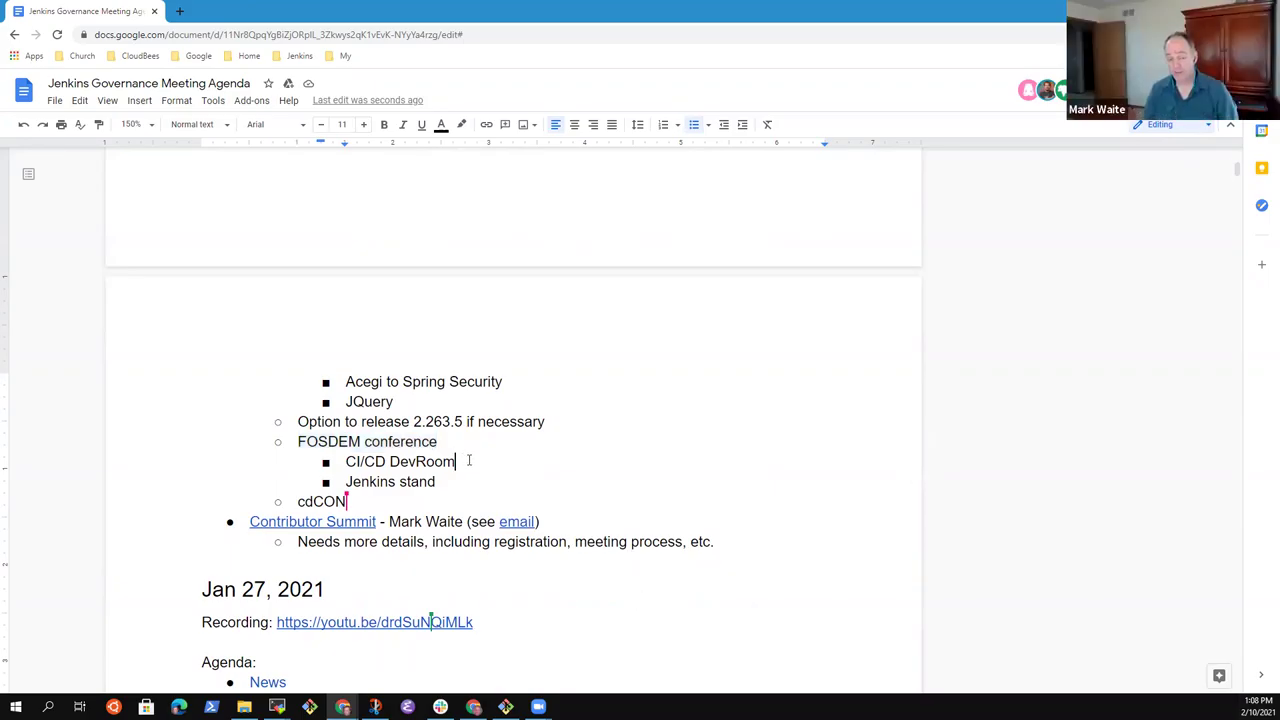
Add a sub-bullet under "Jenkins stand" recording low traffic during the named attendee's time at the stand.
key("Up")
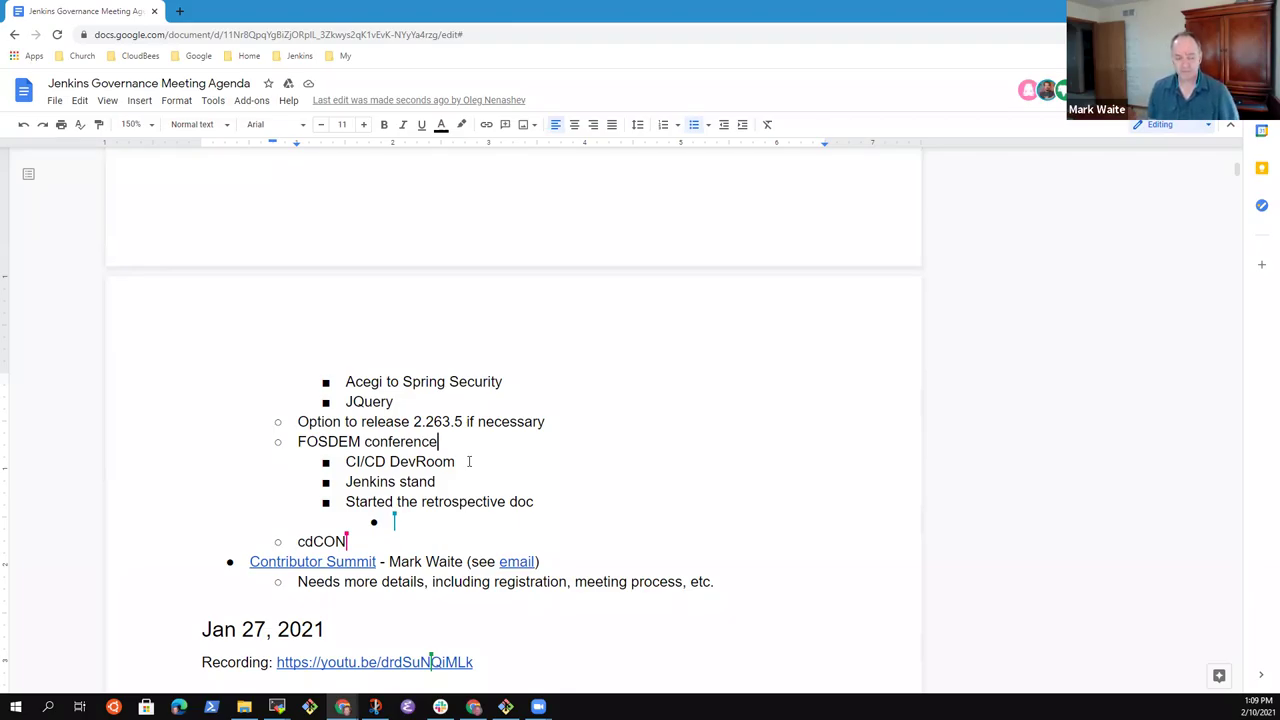
key("Down")
key("Down")
key("Return")
key("Tab")
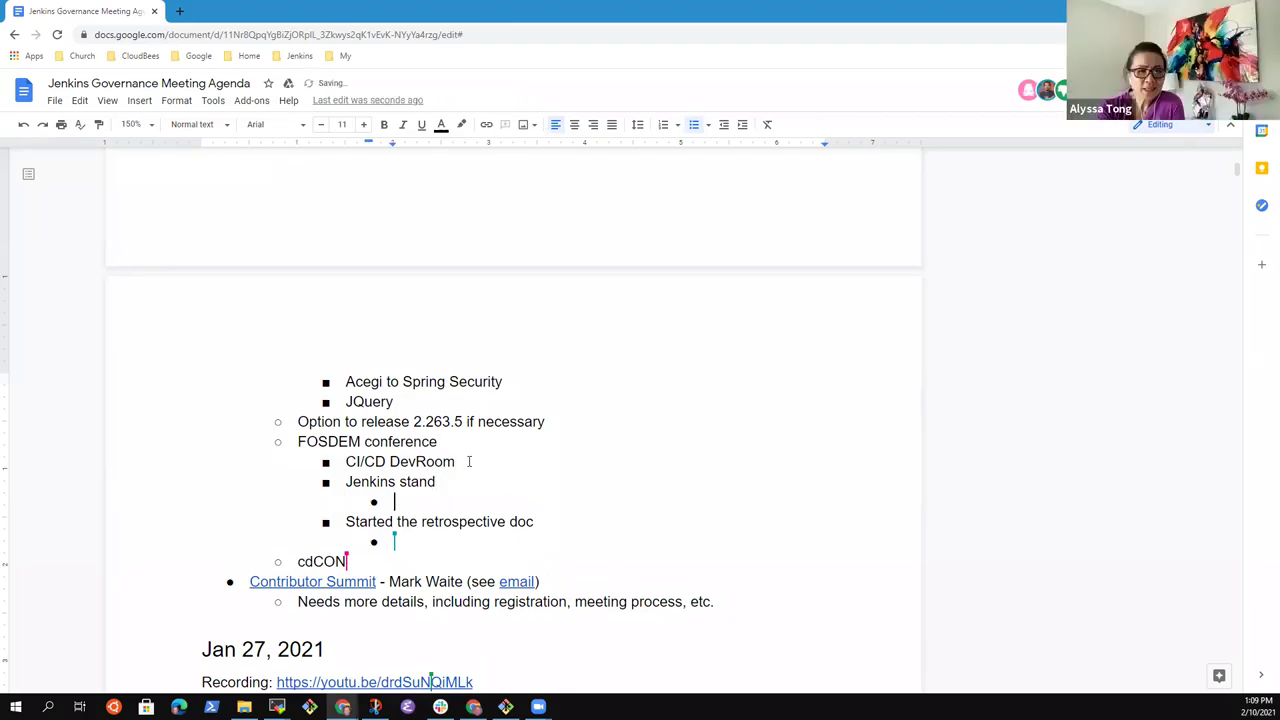
type("Low traffi")
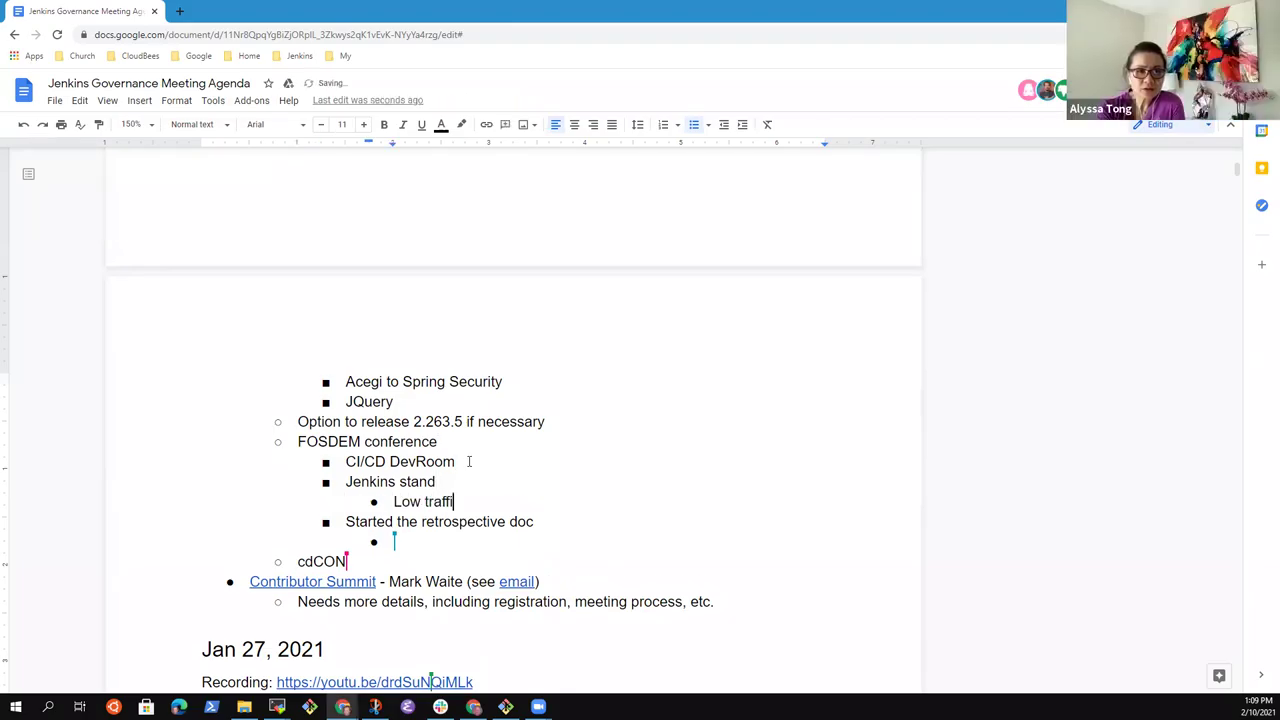
type("c")
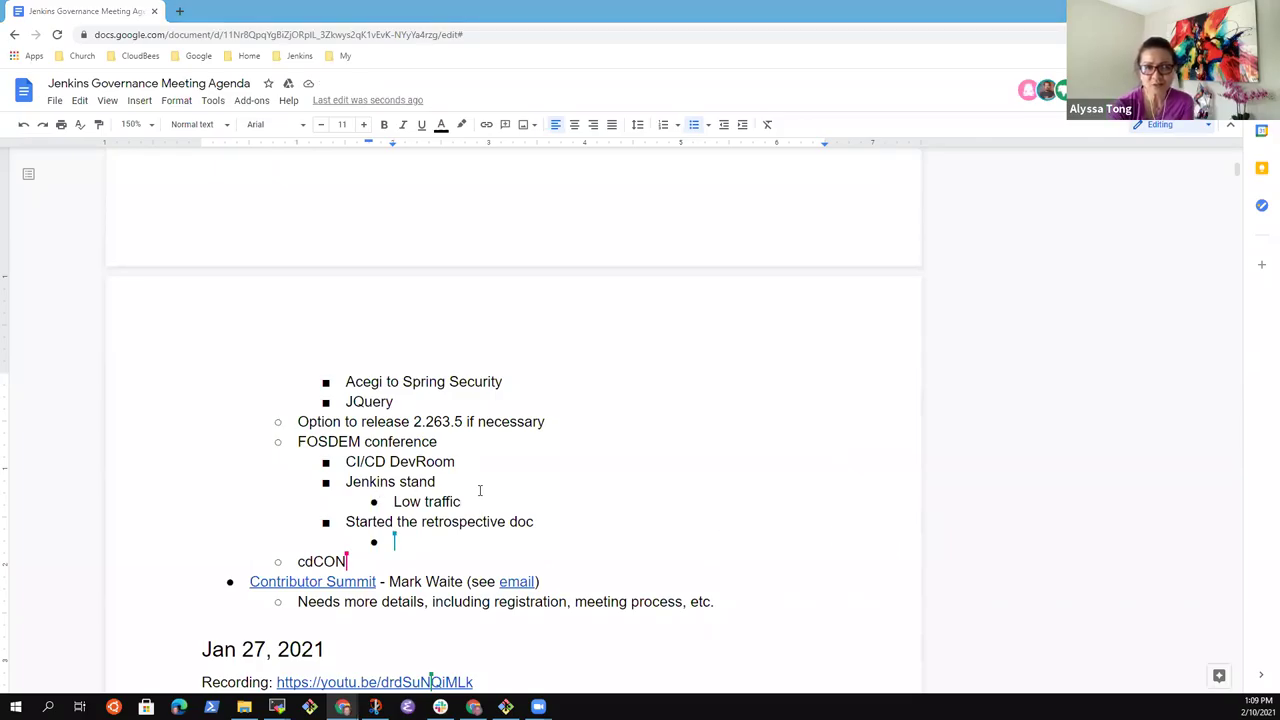
key("shift+End")
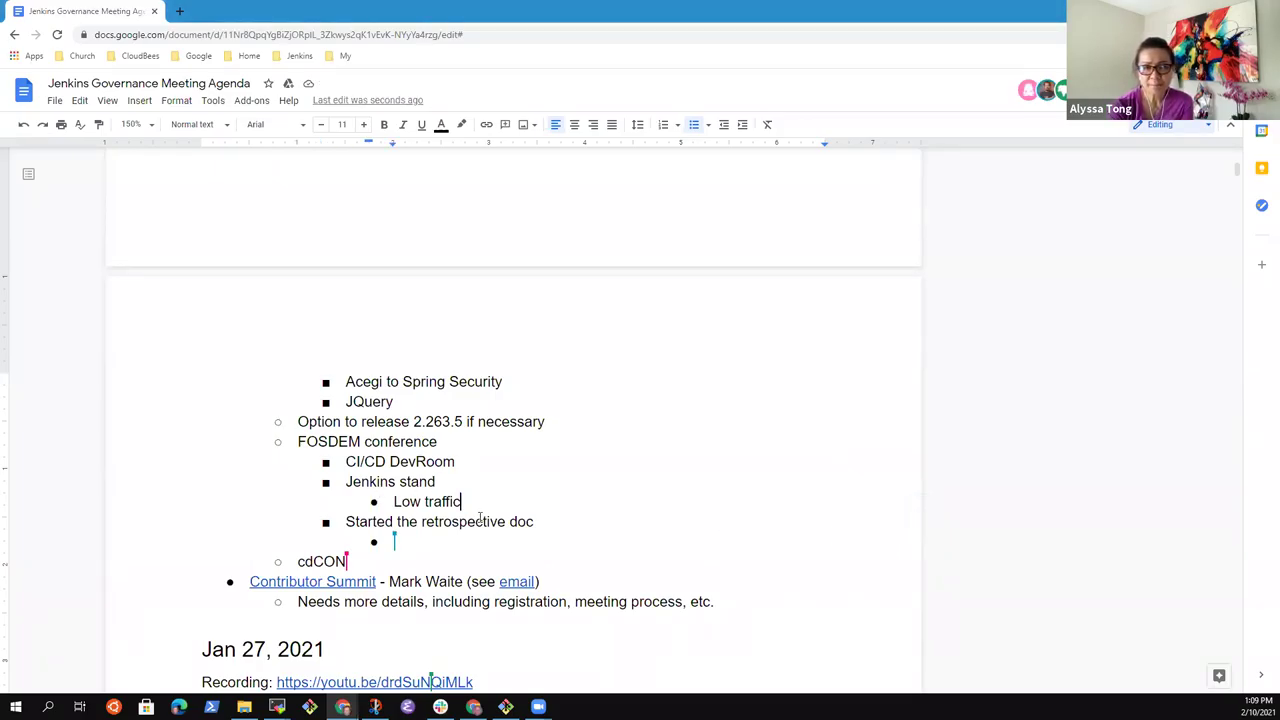
type("during Mark's time at the stand")
Add a bullet below the low-traffic note reading "Sunday visits were also low, some visited briefly then left".
key("Return")
type("Sunda")
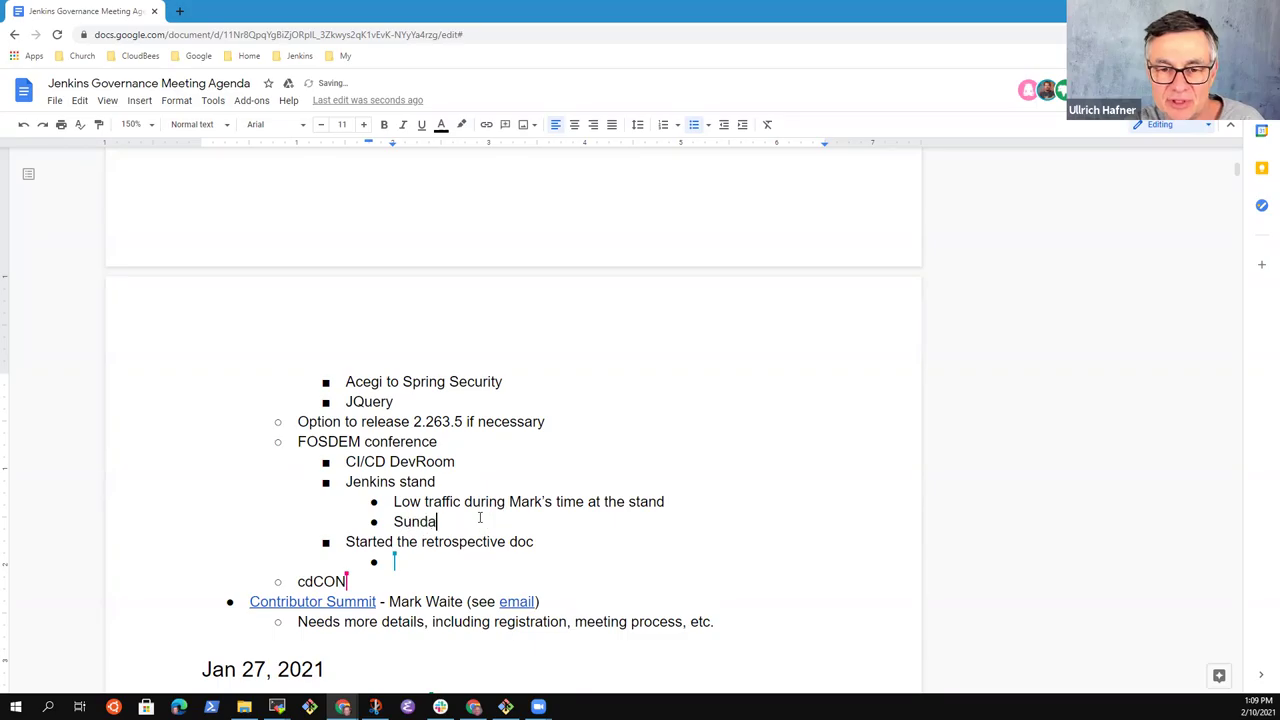
type("y visits were also low, some visited briefly then left")
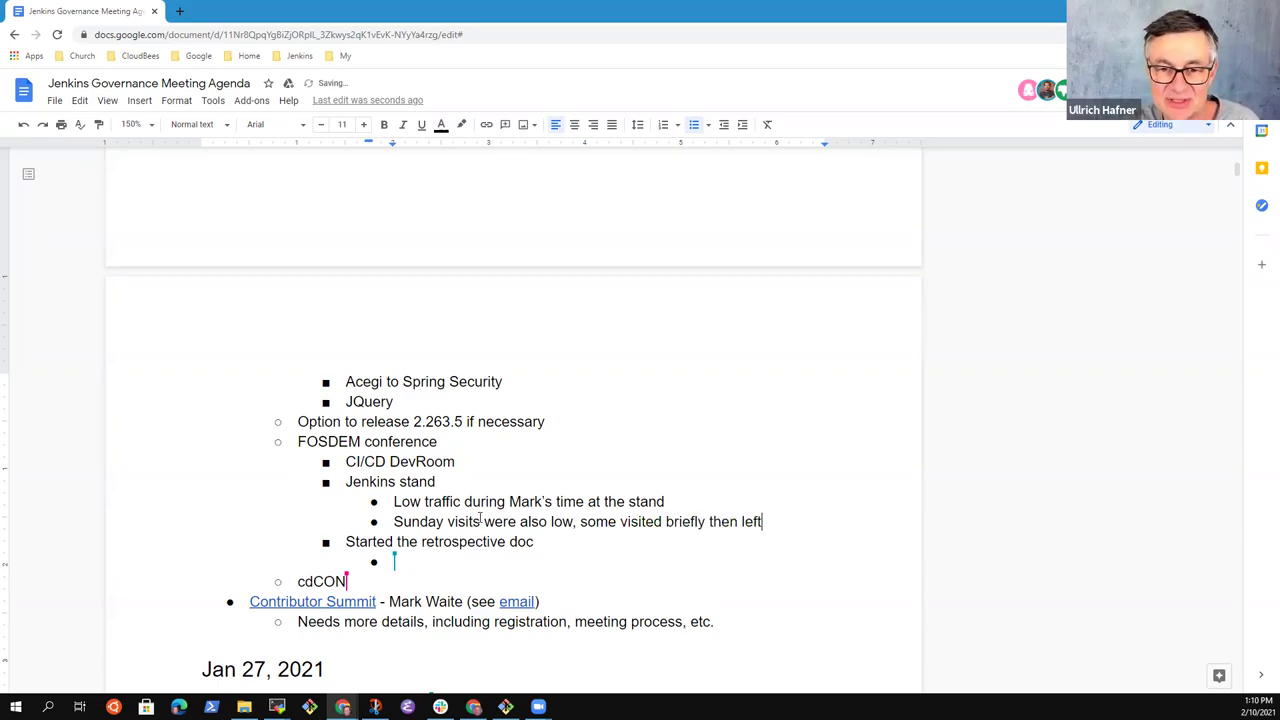
Add a sub-bullet under the "Sunday visits" note reading "Need presentations or other to attract visitors?".
key("Return")
key("Tab")
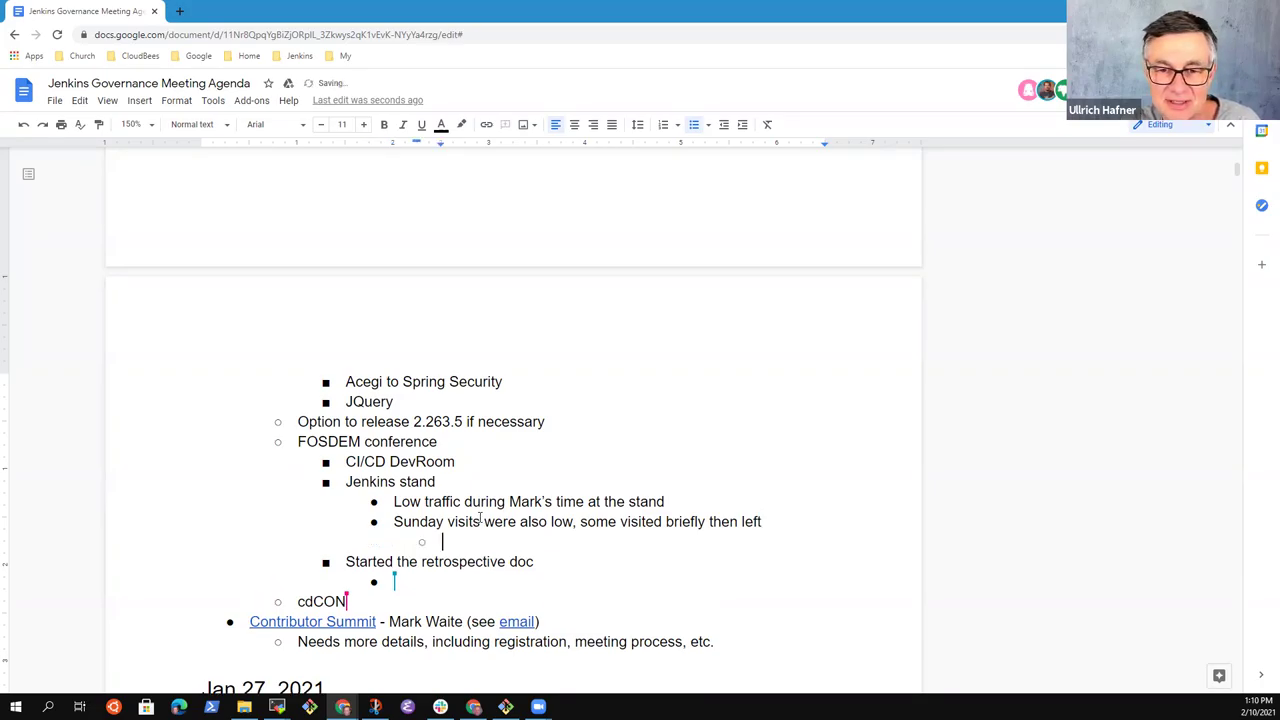
type("Need pres")
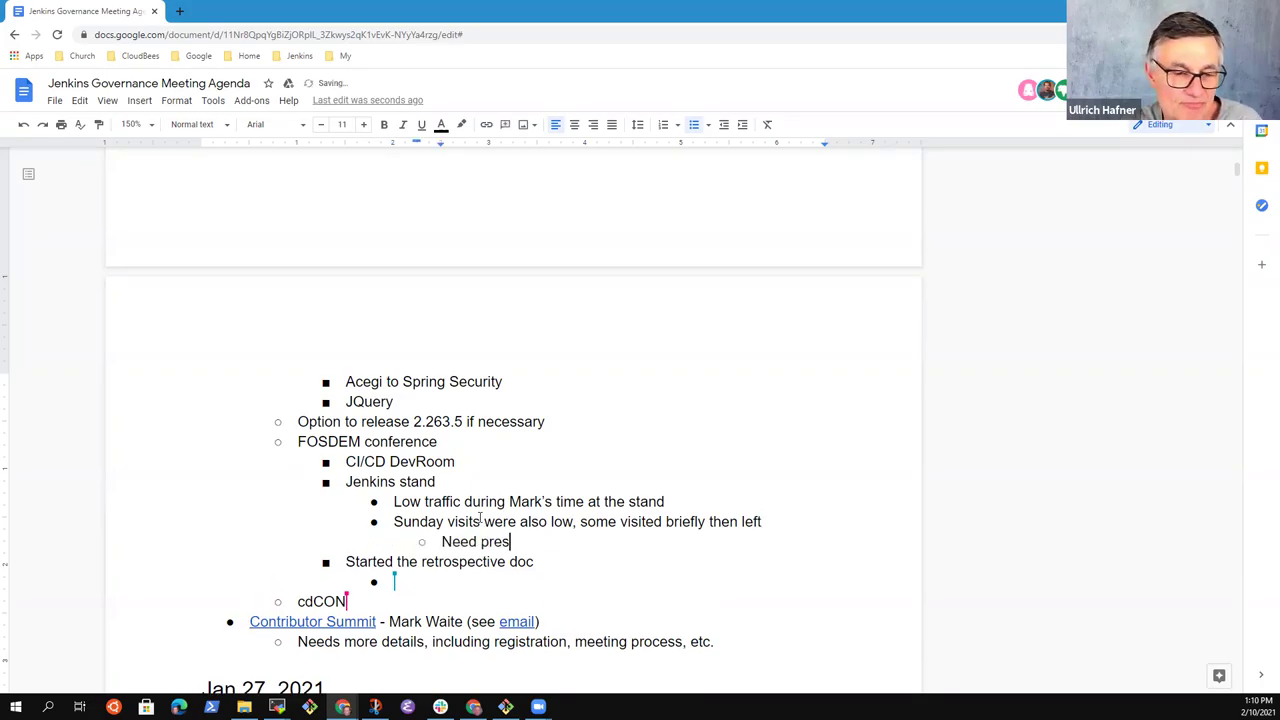
type("entations or other ")
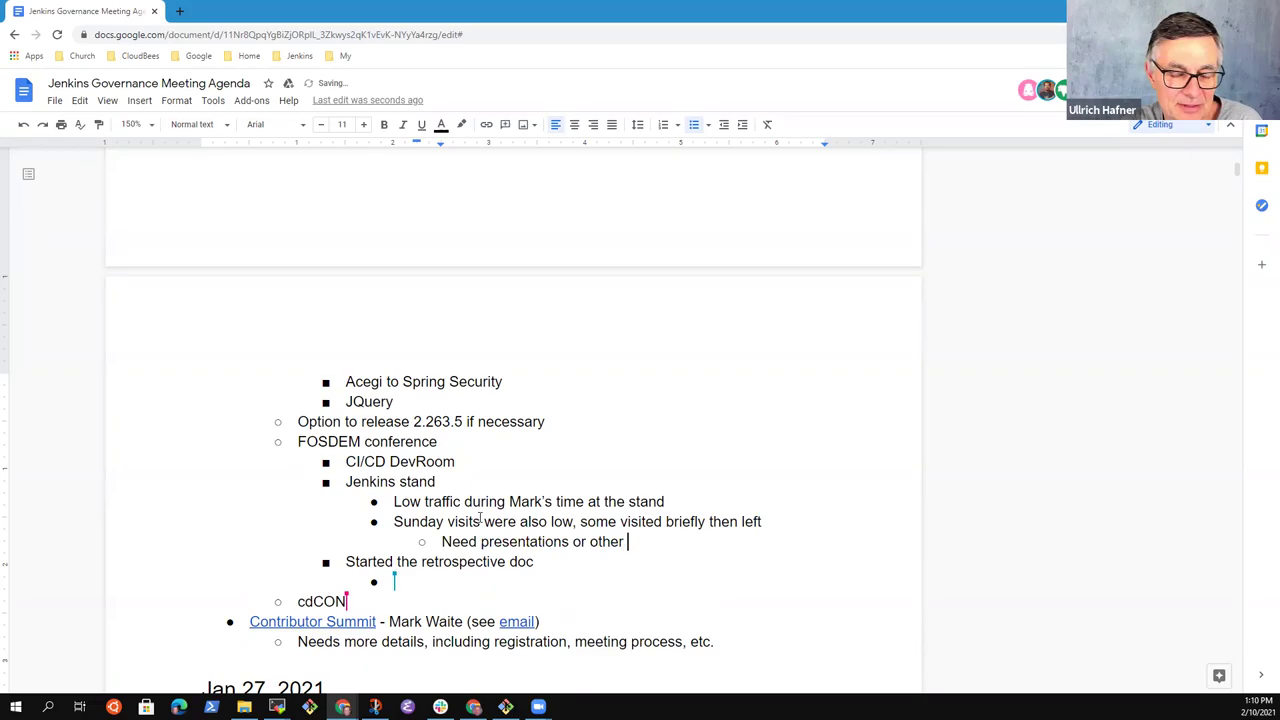
type("to attract ")
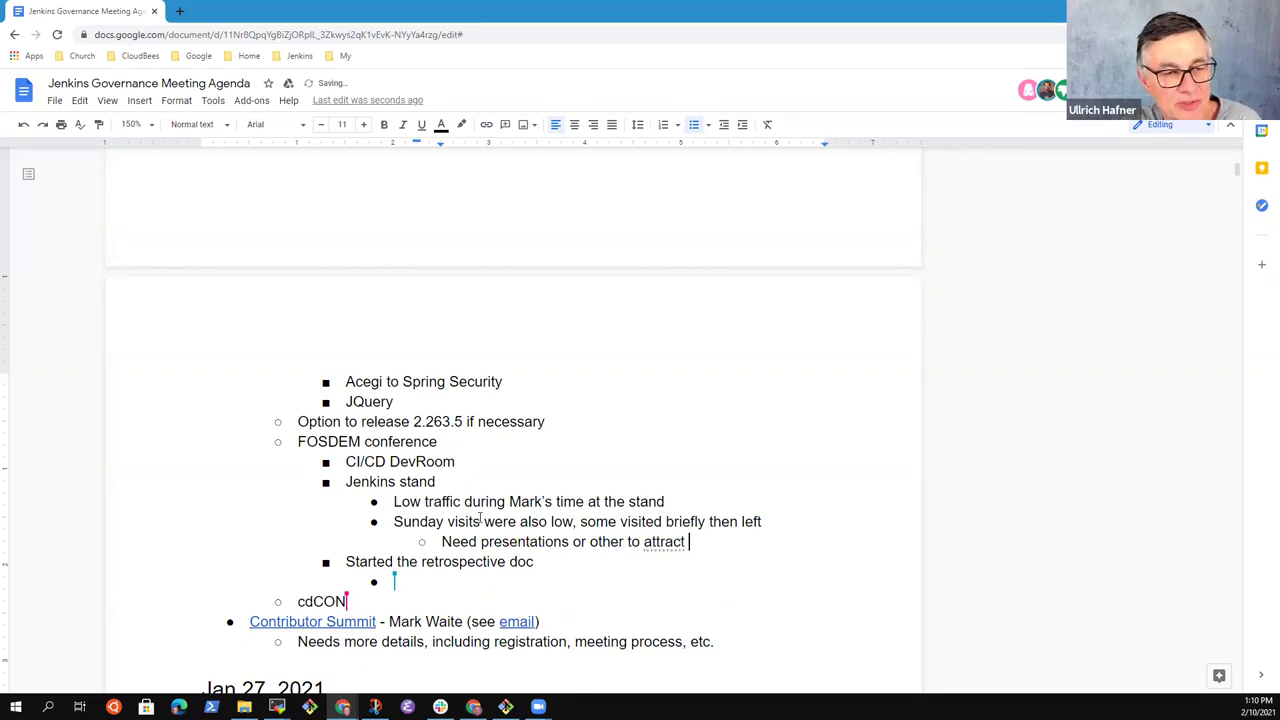
type("visitors")
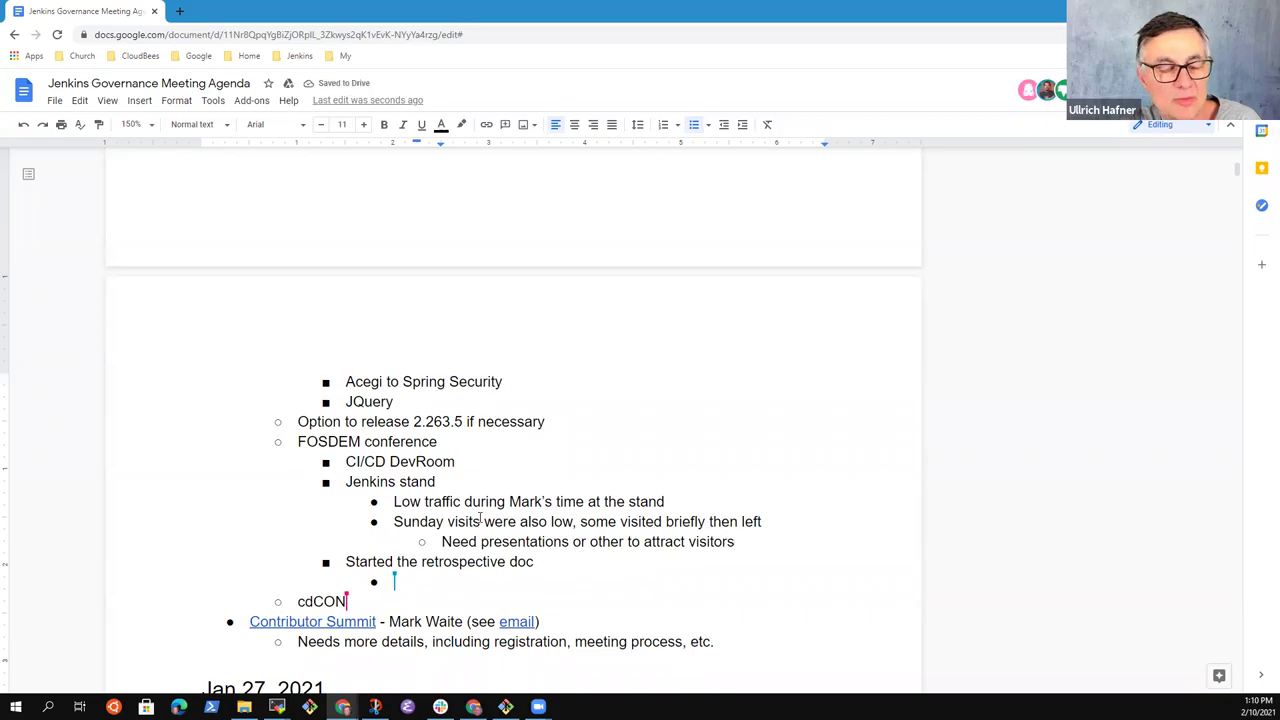
type("?")
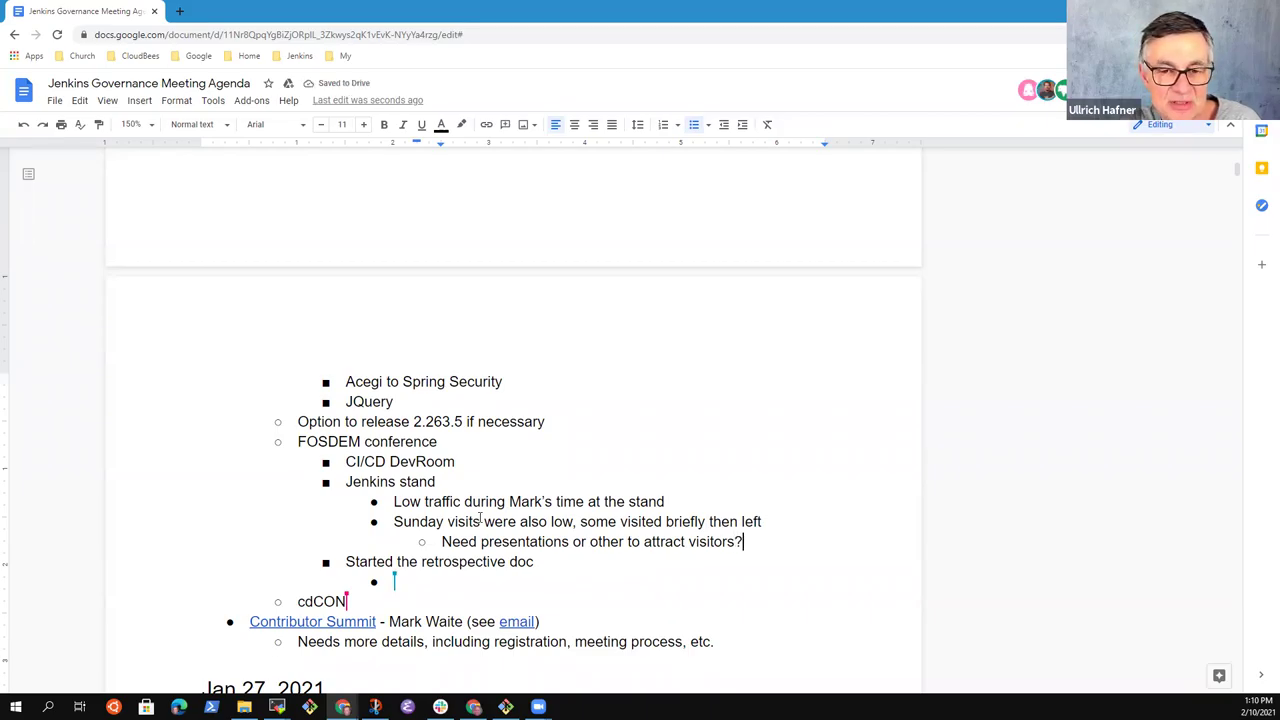
Add another sub-bullet under the "Sunday visits" note reading "Scheduled presentations to draw people to the stand".
key("Return")
type("S")
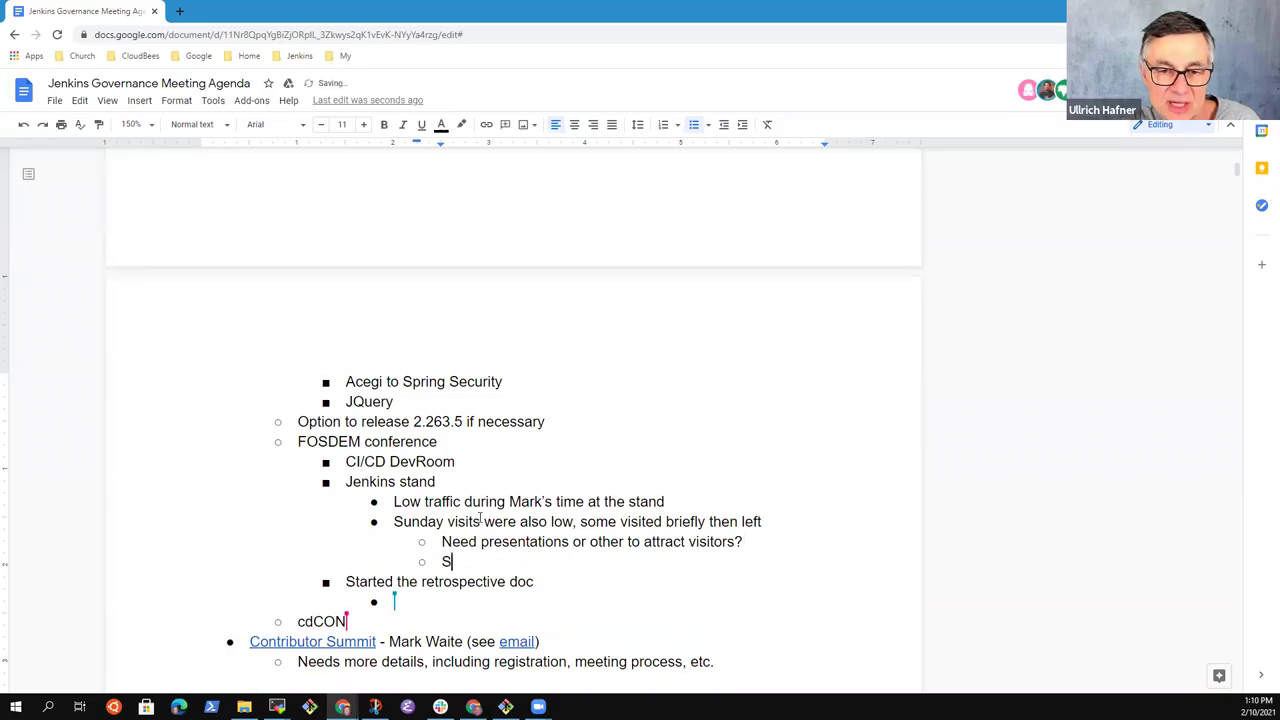
type("cheduled presentations to draw people to th")
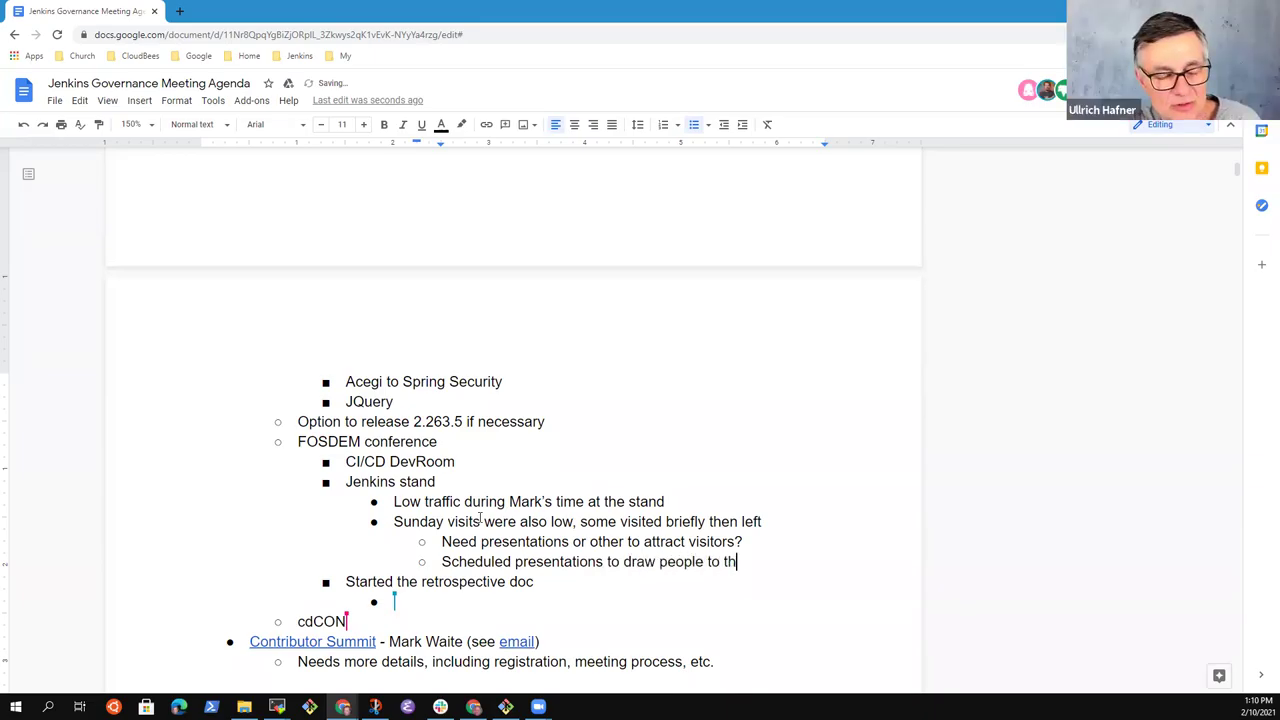
type("e stand")
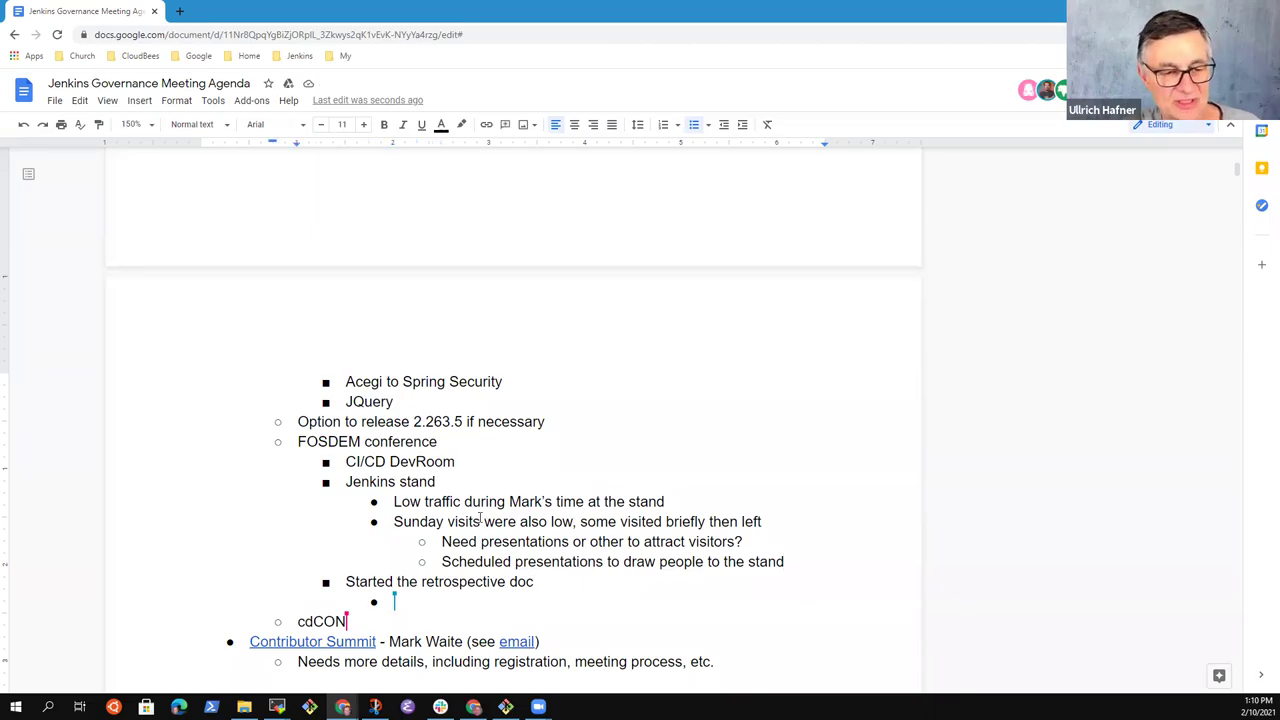
key("Down")
key("Down")
key("Down")
key("Down")
key("End")
key("Up")
key("Up")
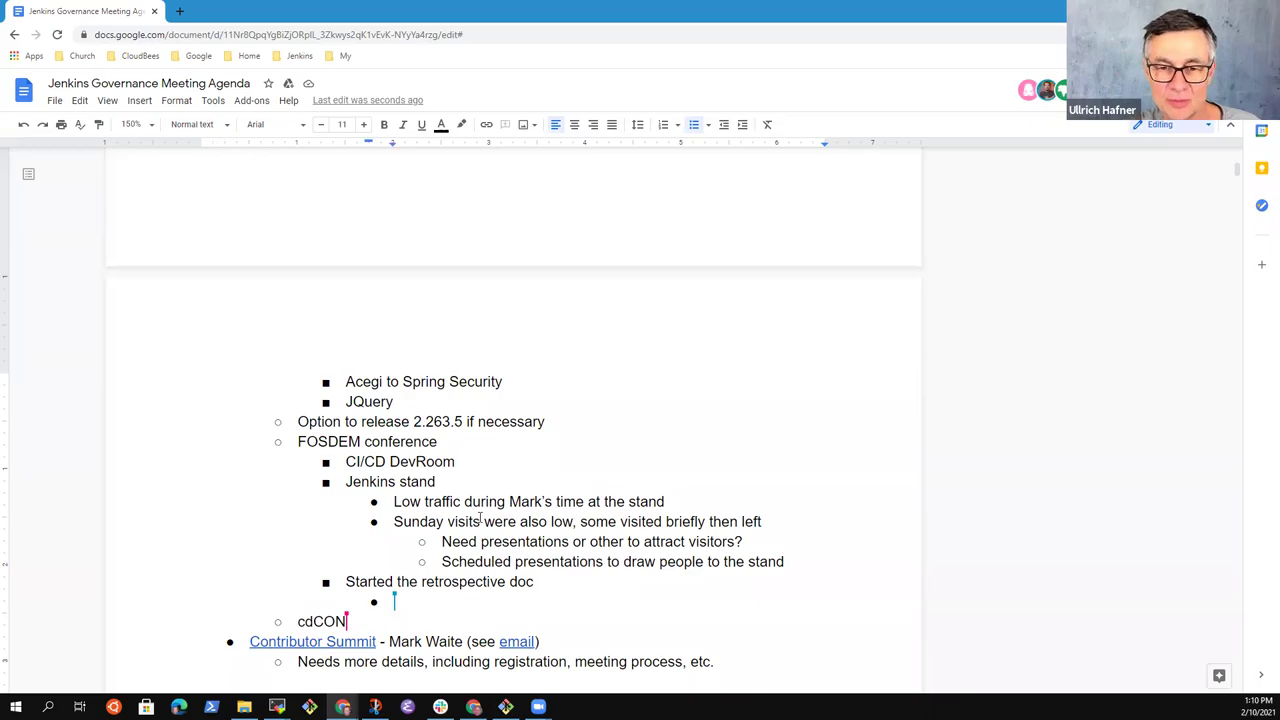
left_click(563, 584)
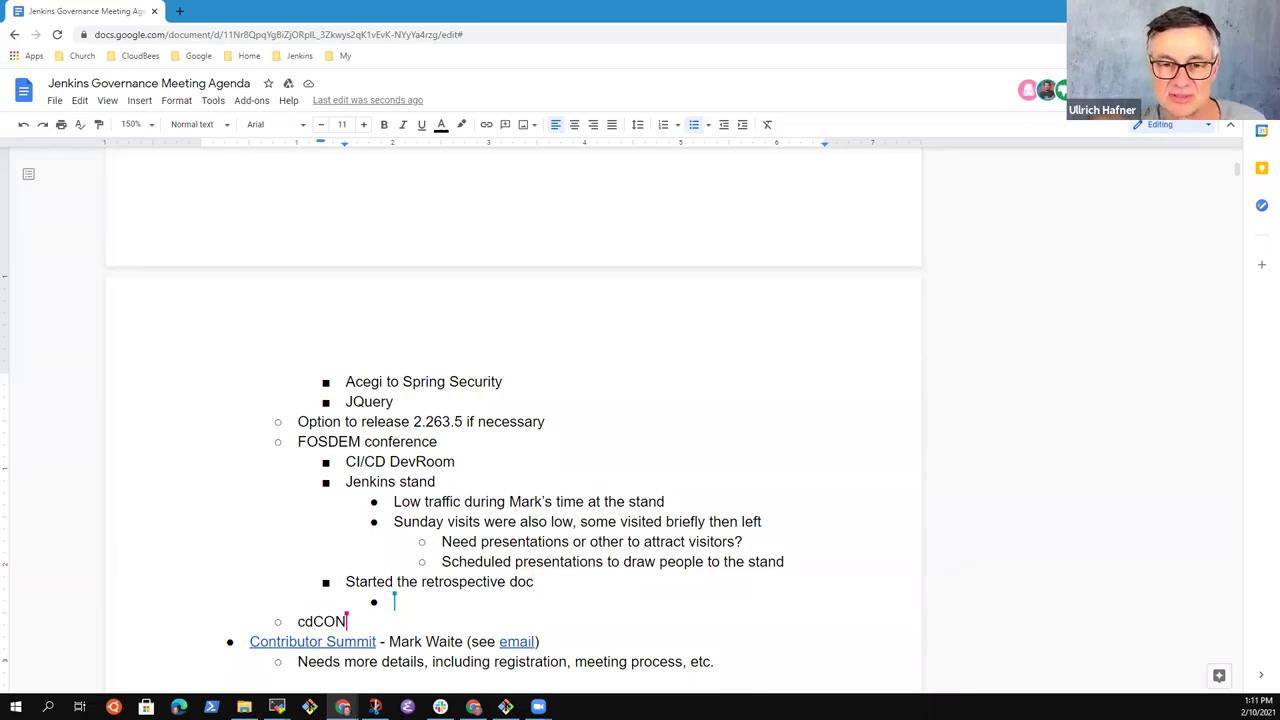
key("alt+Tab")
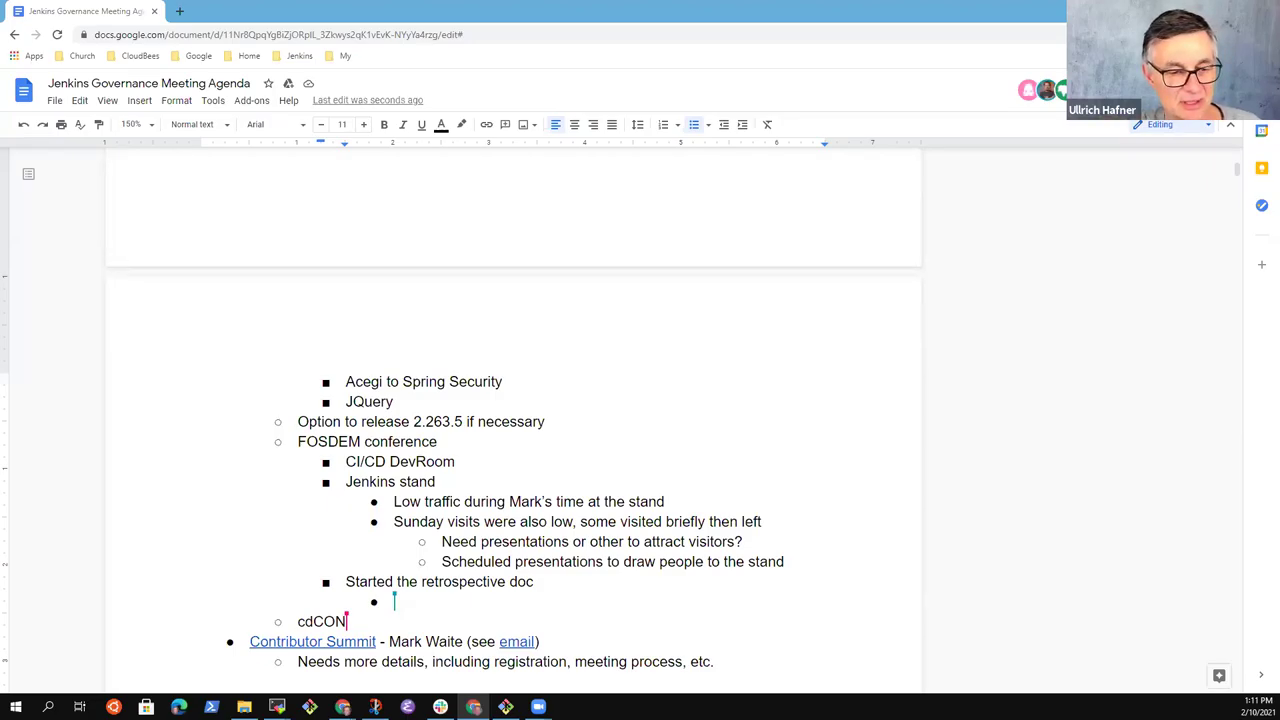
Add a bullet at the level of the "Sunday visits" note, after its sub-bullets, reading "Interaction not as clear at the stand".
left_click(686, 565)
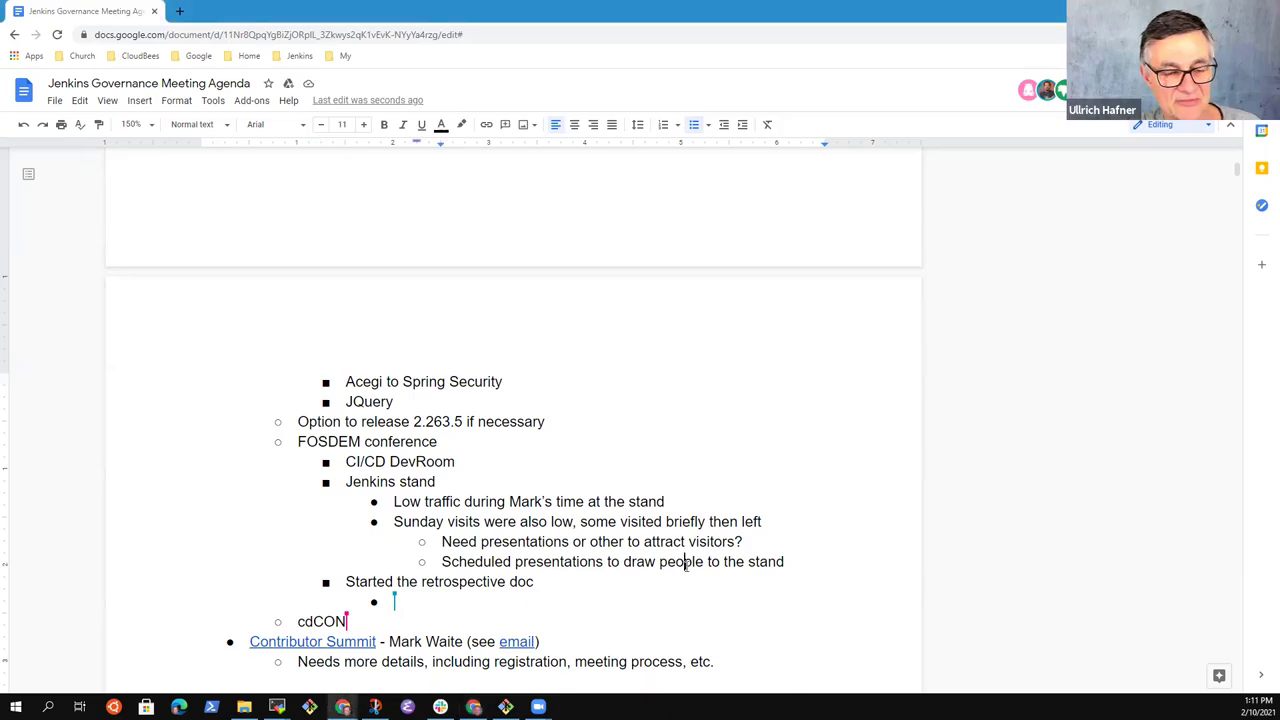
key("Return")
key("shift+Tab")
type("Interact")
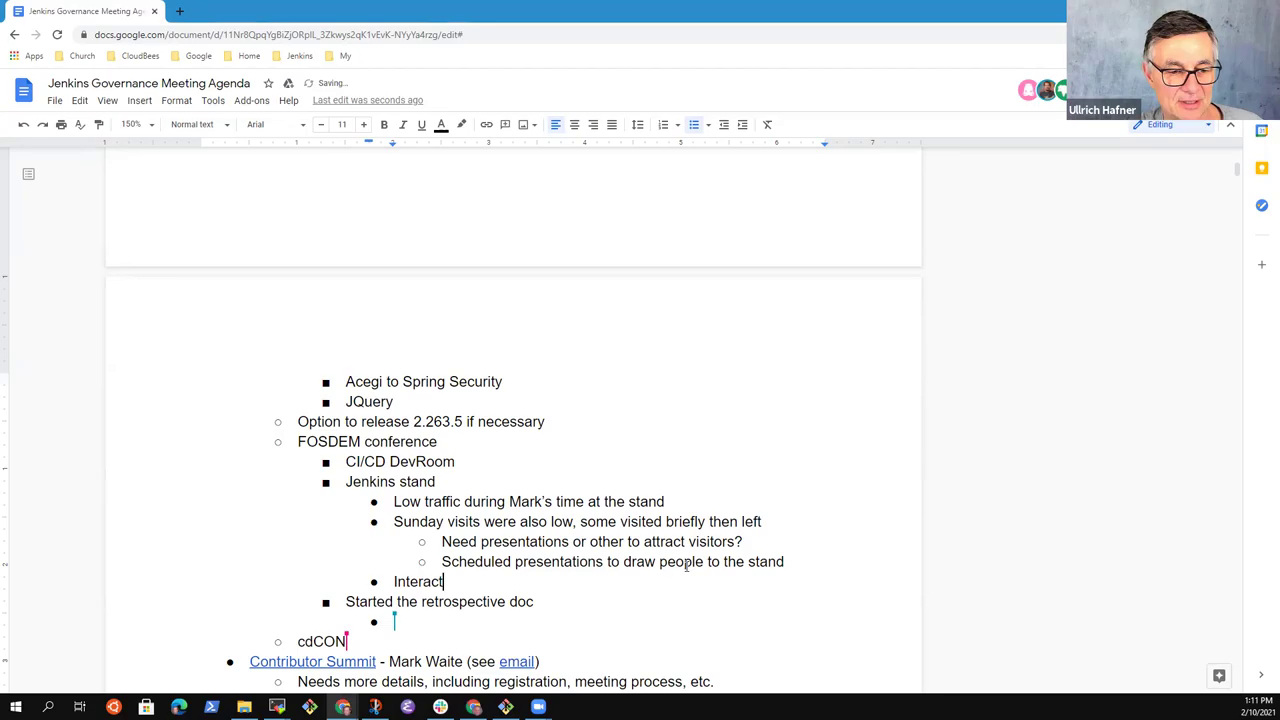
type("ion not as ")
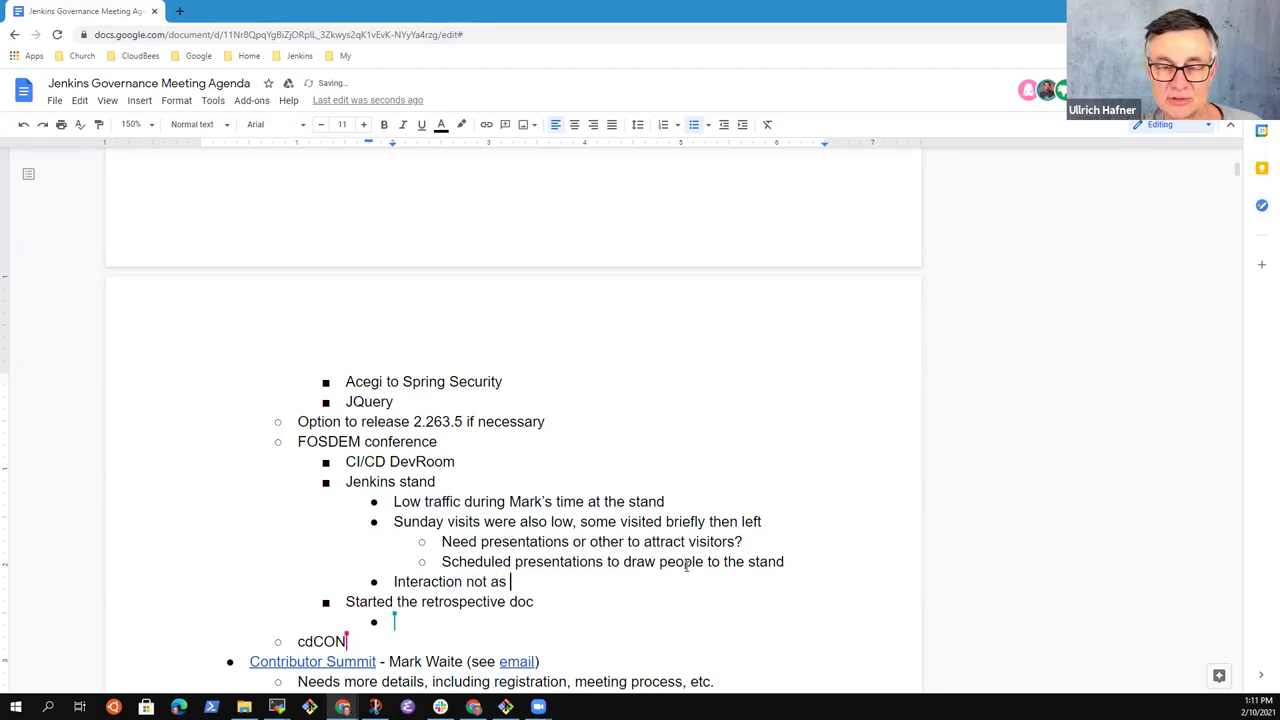
type("clear in the")
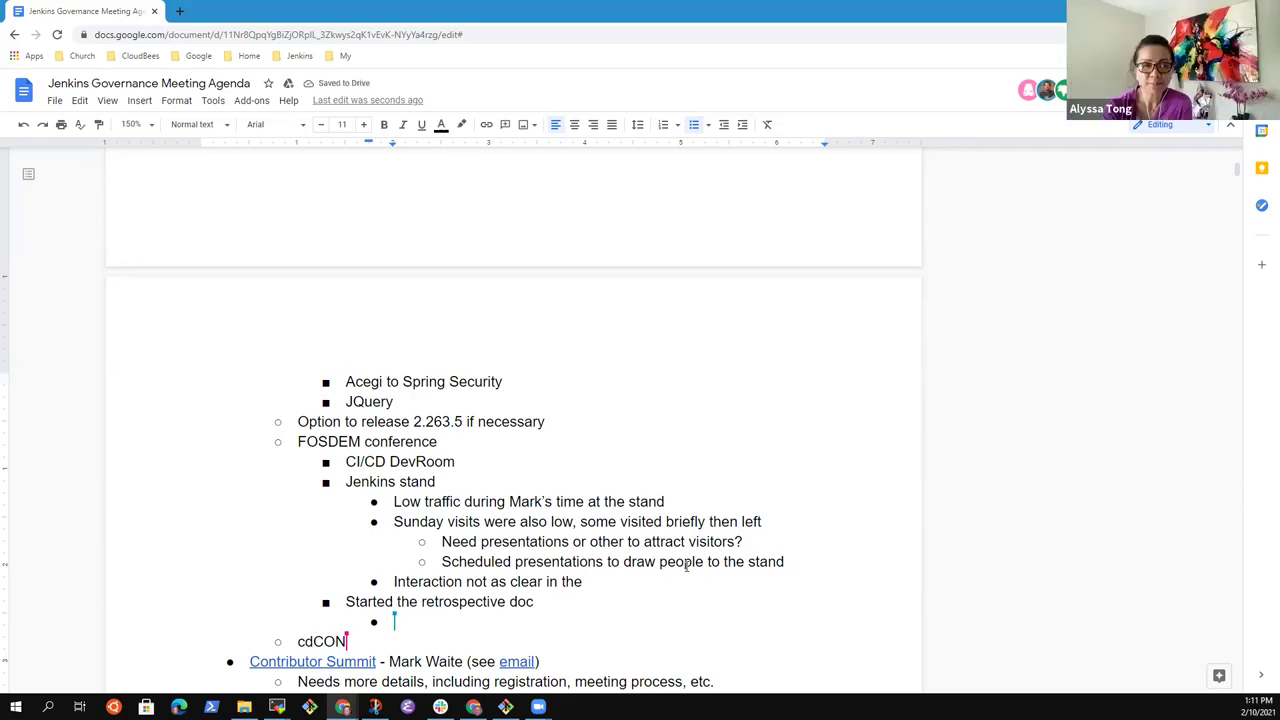
key("BackSpace")
key("BackSpace")
key("BackSpace")
key("BackSpace")
key("BackSpace")
key("BackSpace")
key("BackSpace")
type("at the stand")
Add a sub-bullet under the low-traffic note saying that the named attendee's presentation was to himself as well.
key("Up")
key("Up")
key("Up")
key("Up")
key("End")
key("Return")
key("Tab")
type("Mark")
key("BackSpace")
key("BackSpace")
key("BackSpace")
type("ark's presentation was to himself as well")
key("Down")
key("Down")
key("Down")
key("Down")
key("Down")
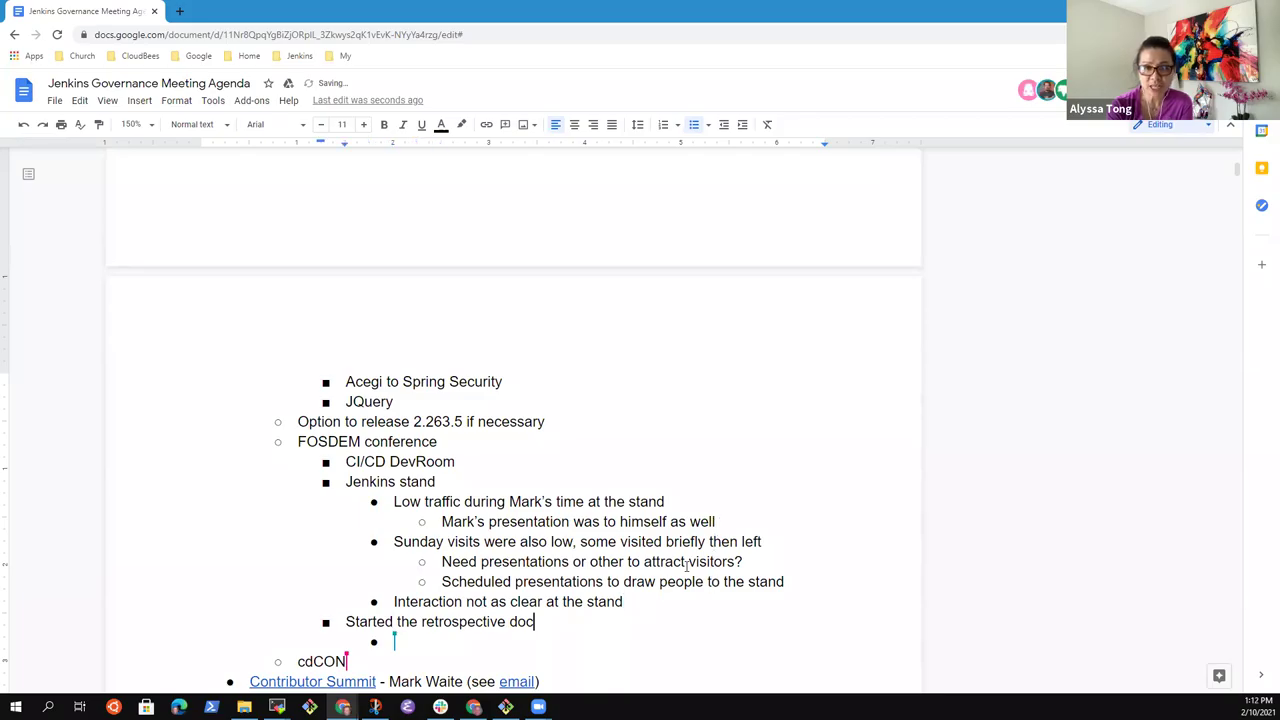
key("Up")
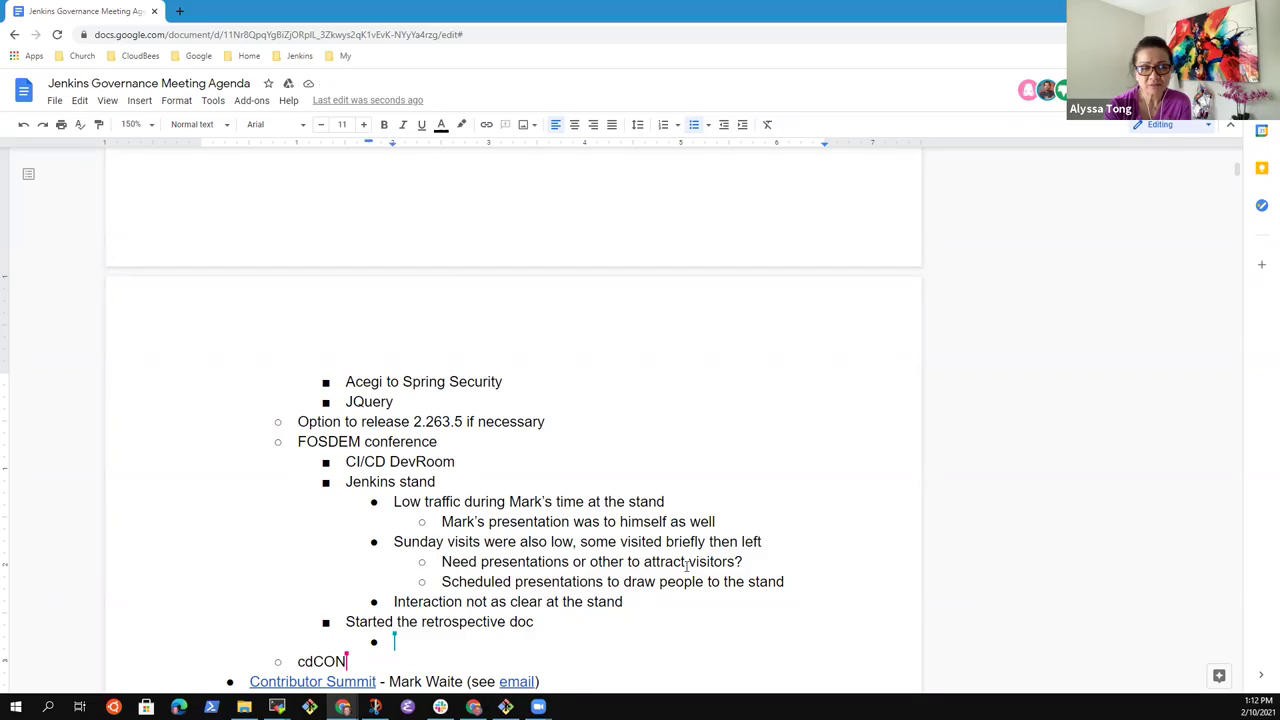
key("Down")
key("Down")
key("Down")
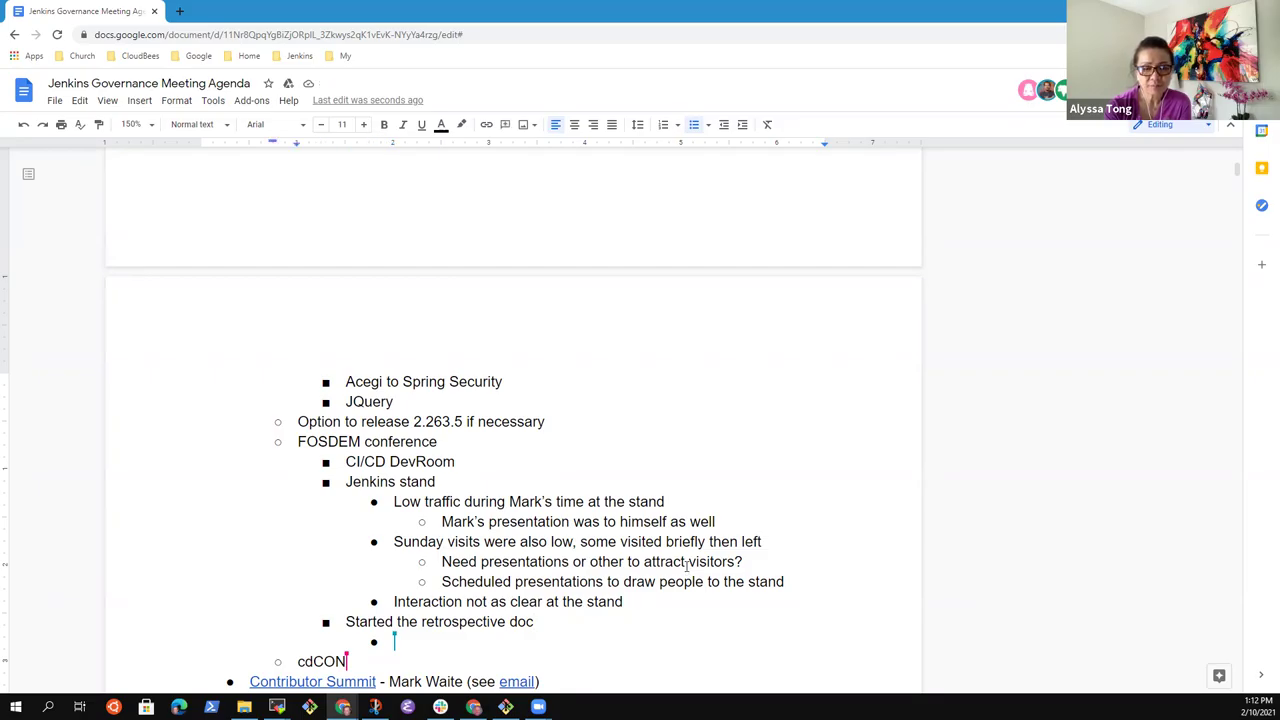
Extend the "Started the retrospective doc" bullet with "in the plan that", the attendee's first name and "is using".
type("in the plan tha")
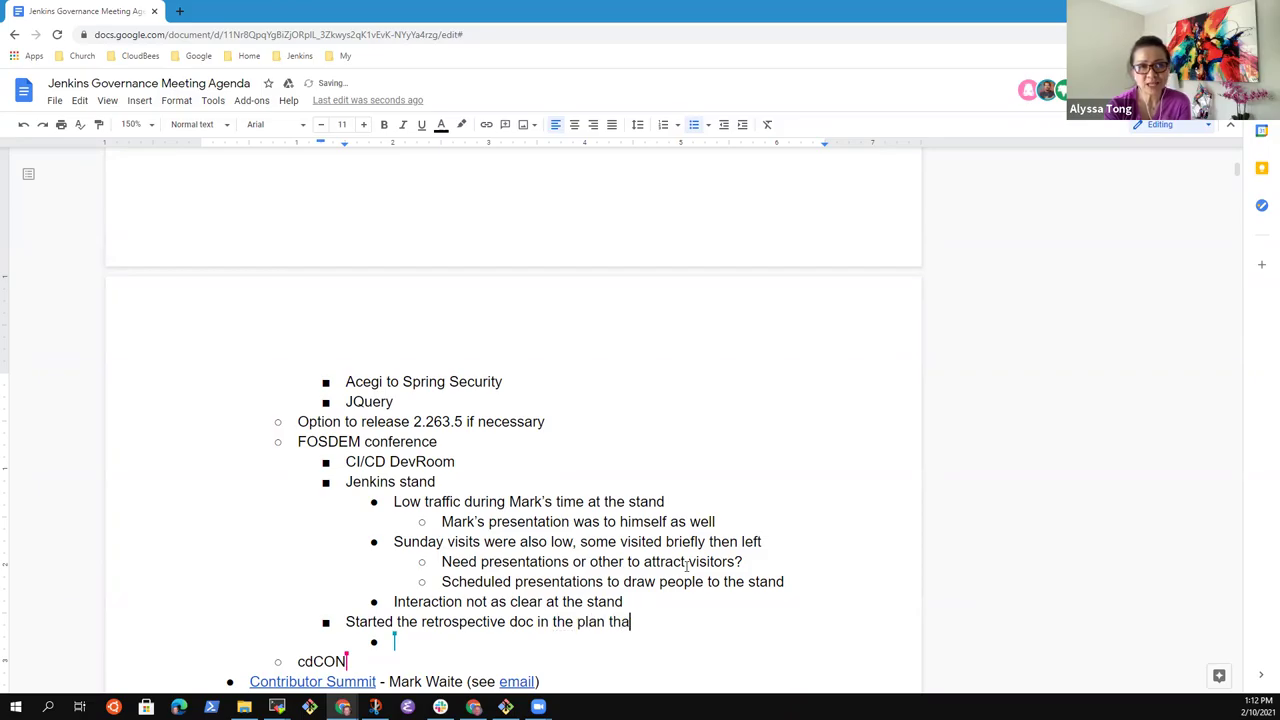
type("t Alyssa")
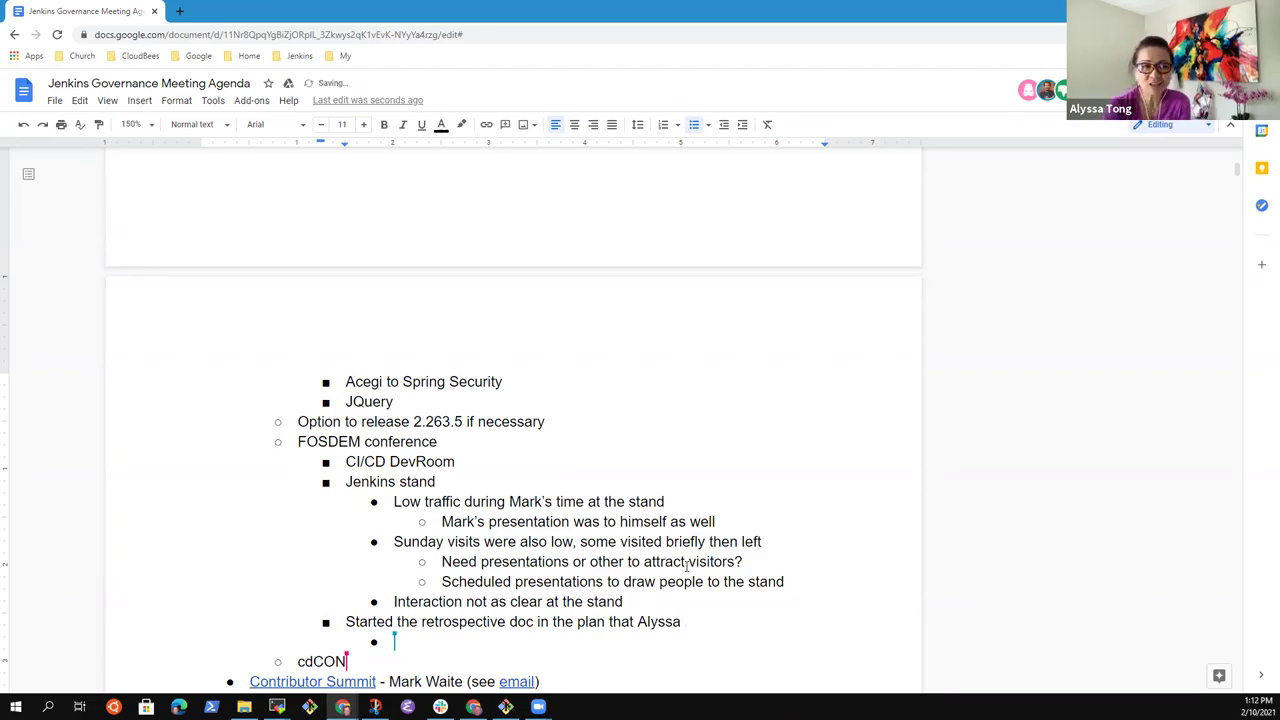
type("is")
key("BackSpace")
key("BackSpace")
type("has")
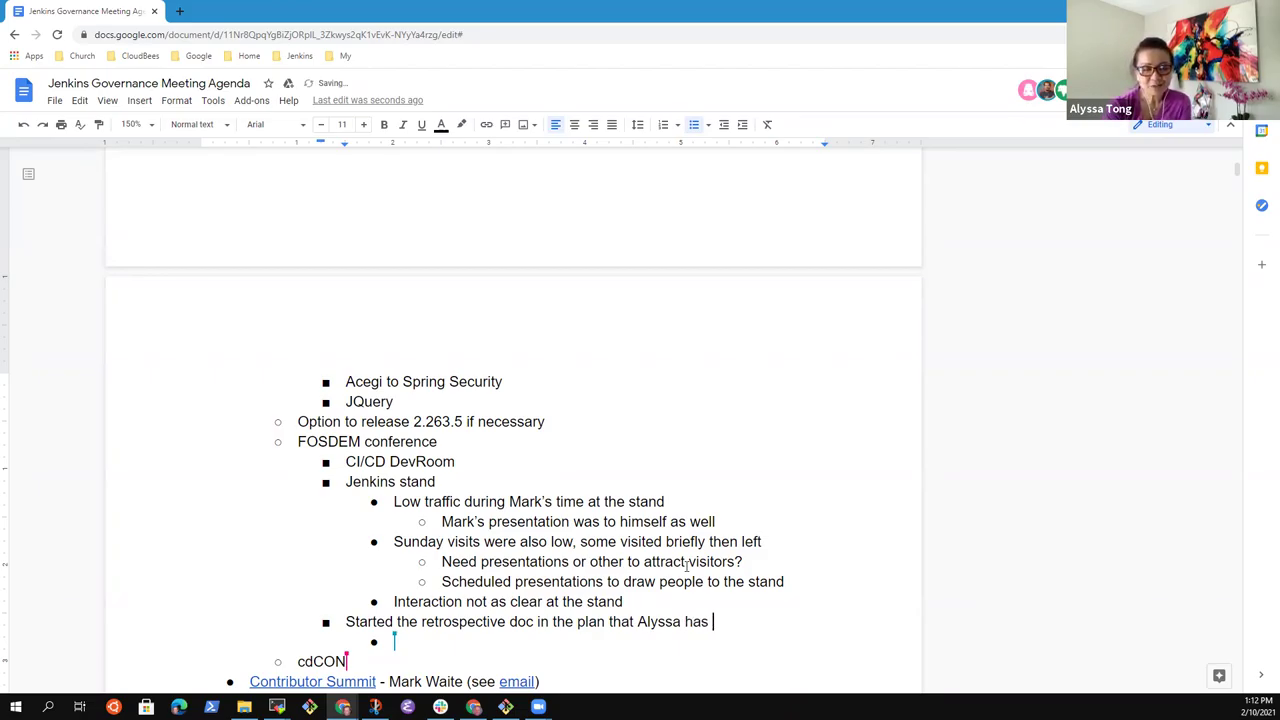
key("BackSpace")
key("BackSpace")
key("BackSpace")
key("BackSpace")
type("is using")
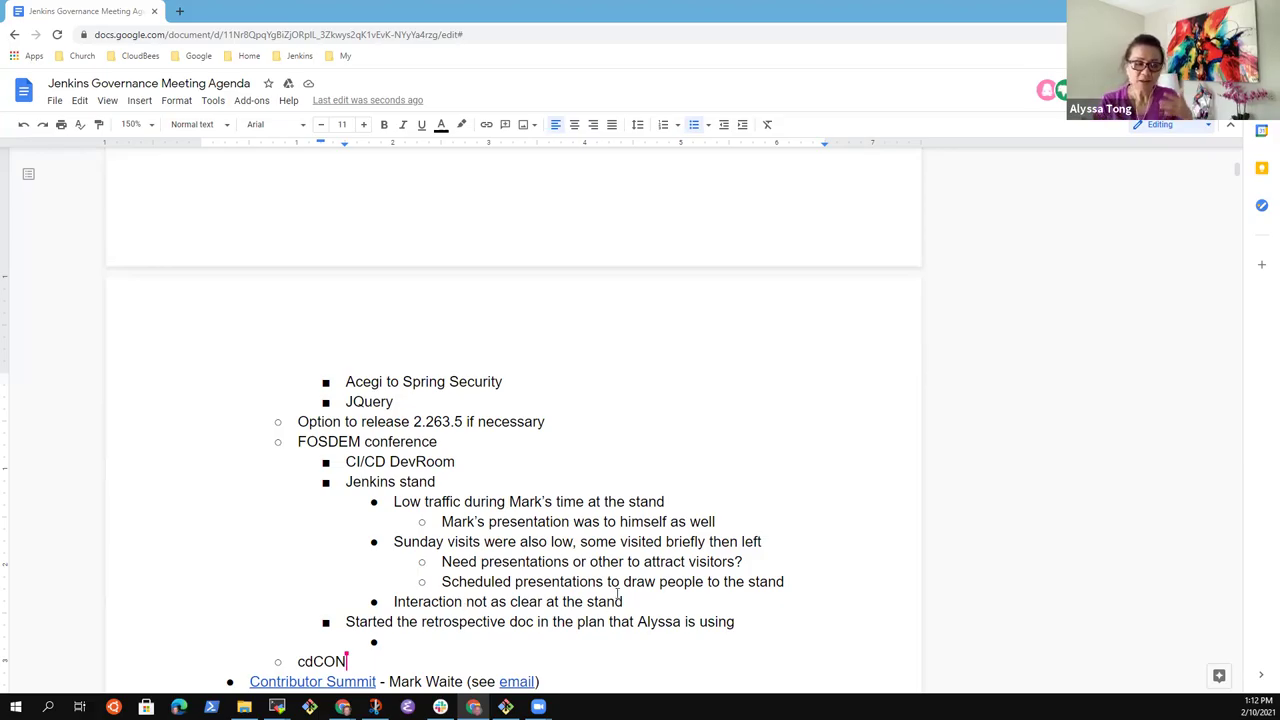
Add a bullet after "Interaction not as clear at the stand" reading "Could have posted the presentations as Jenkins Online Meetup".
left_click(702, 521)
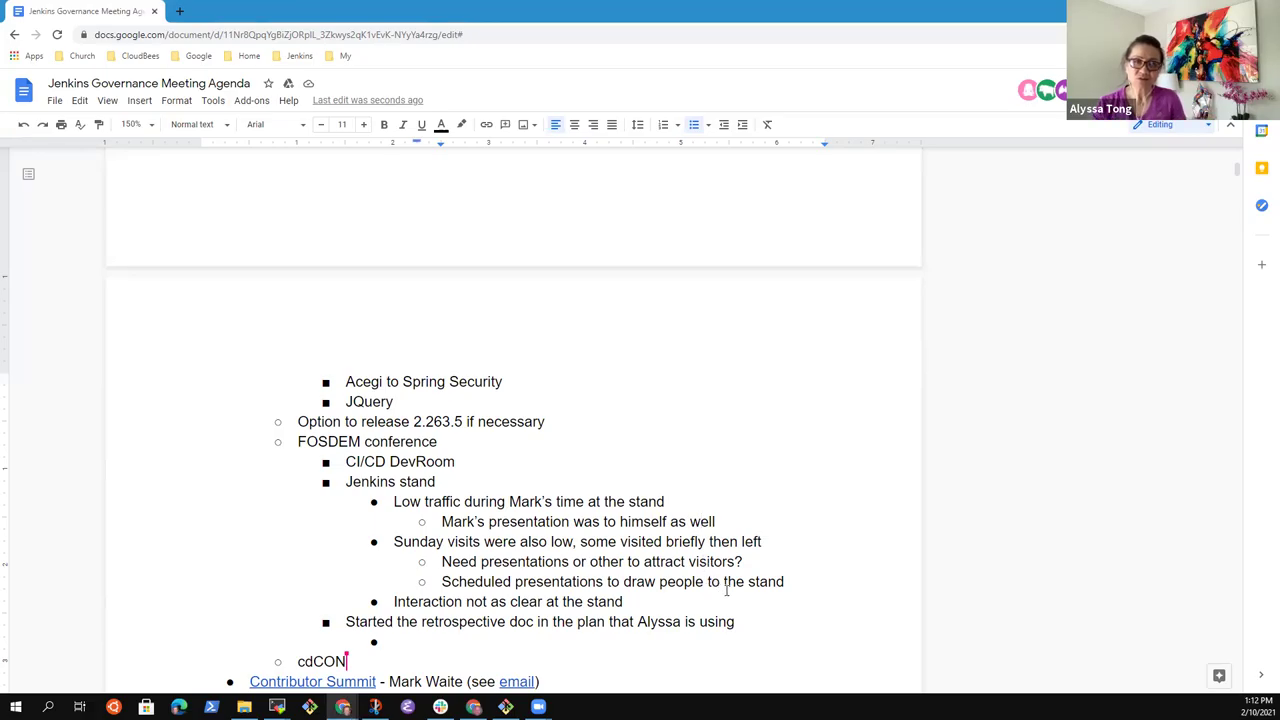
key("End")
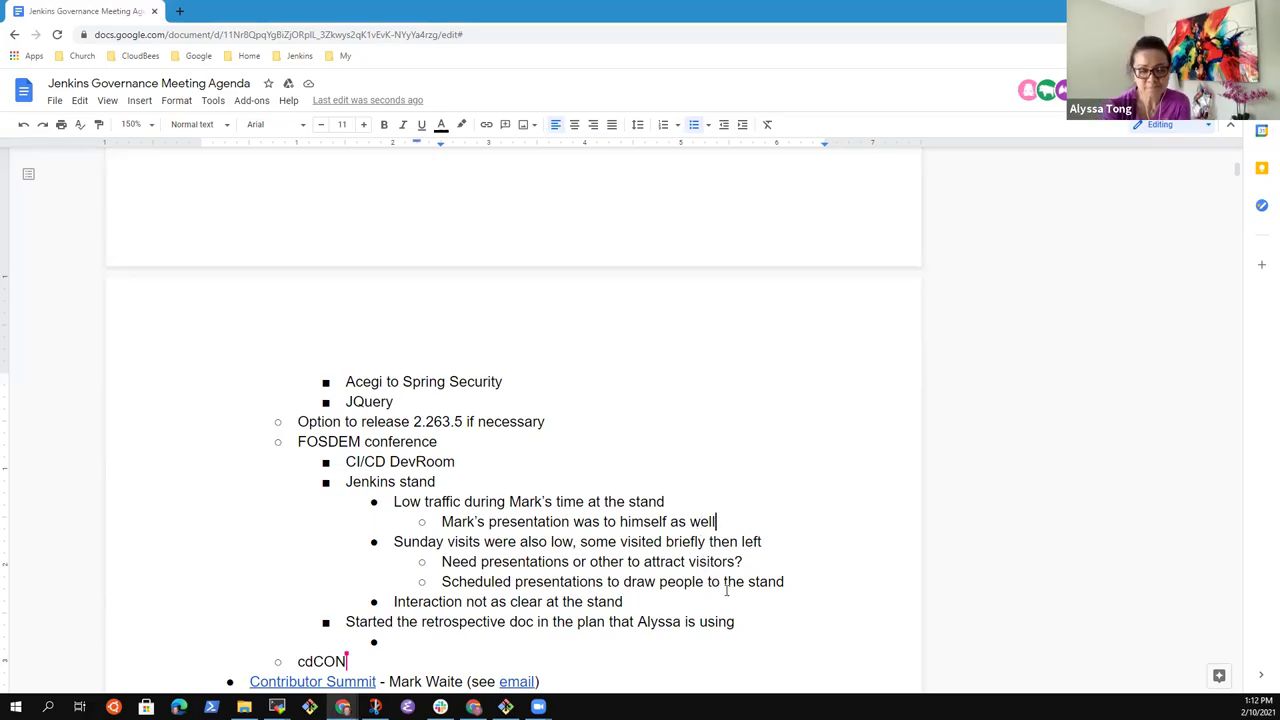
key("Down")
key("Down")
key("Down")
key("Down")
key("Down")
key("Return")
type("Could have p")
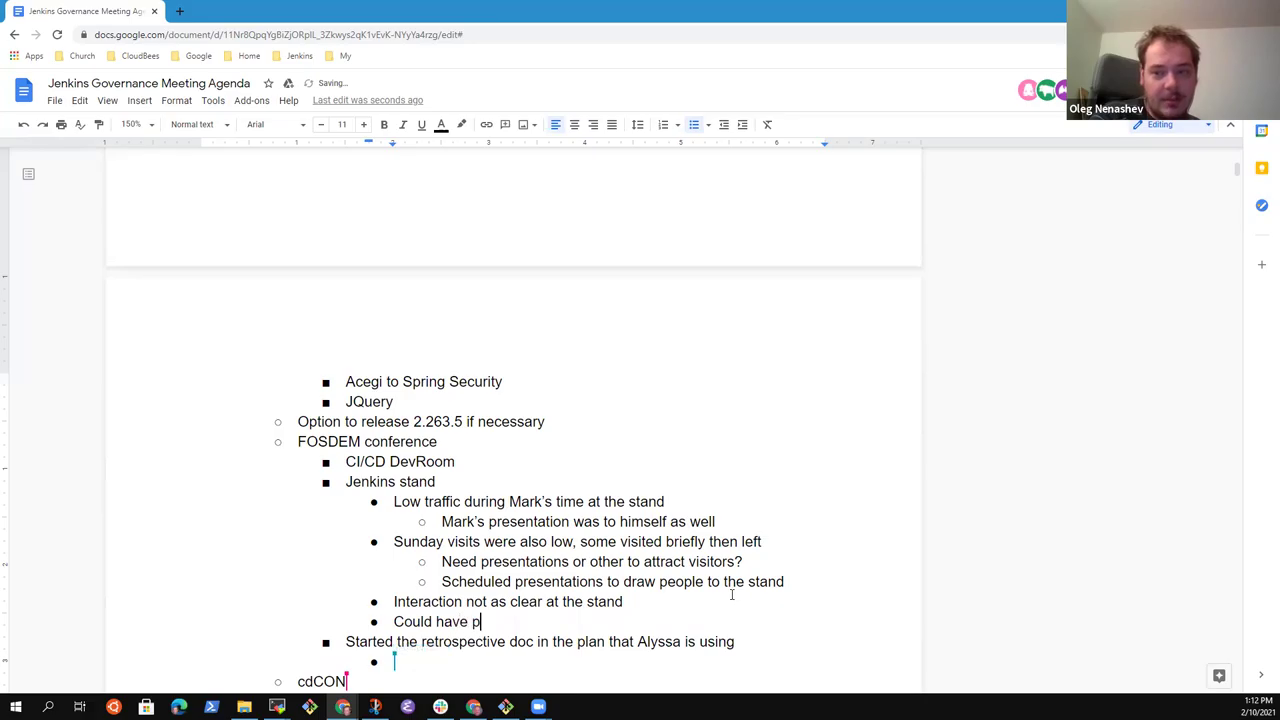
type("osted the presentations as Jenkins Online Meetup")
Add a sub-bullet under the Jenkins Online Meetup note reading "Use the meetup.com platform to drive attendance".
key("Return")
key("Tab")
type("Use")
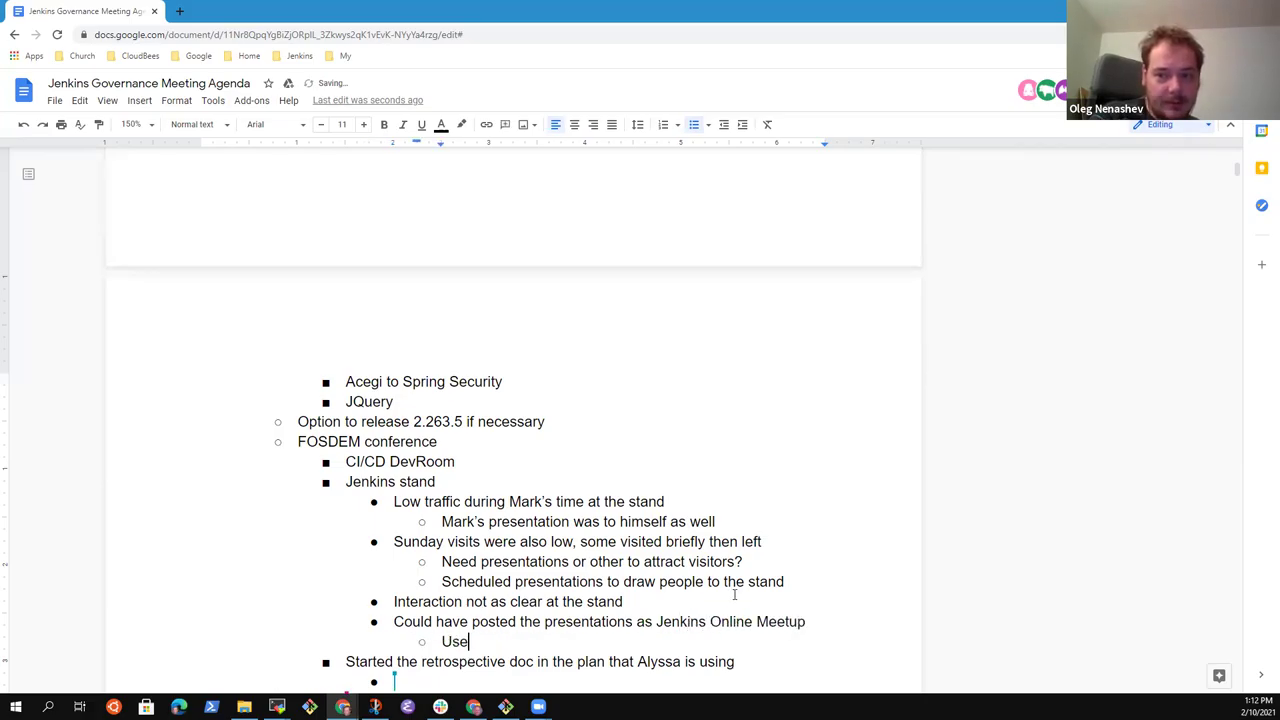
type(" the meetup.co")
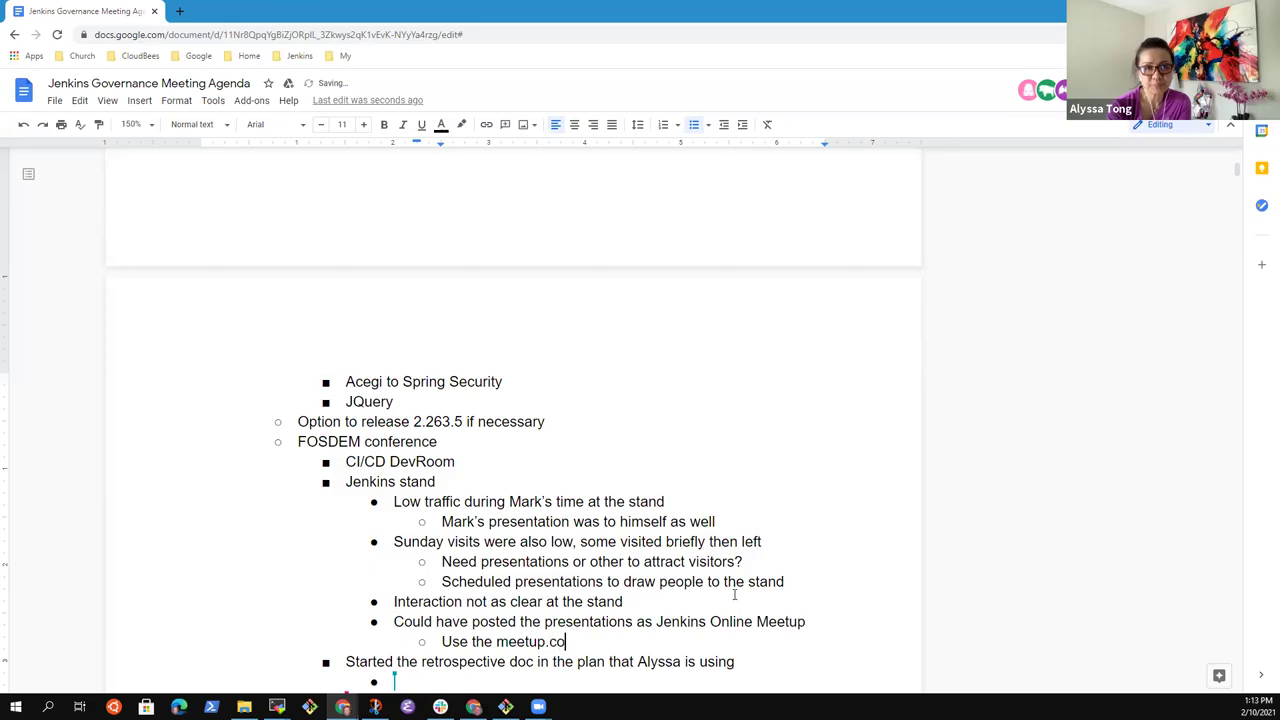
type("m platform to drive ")
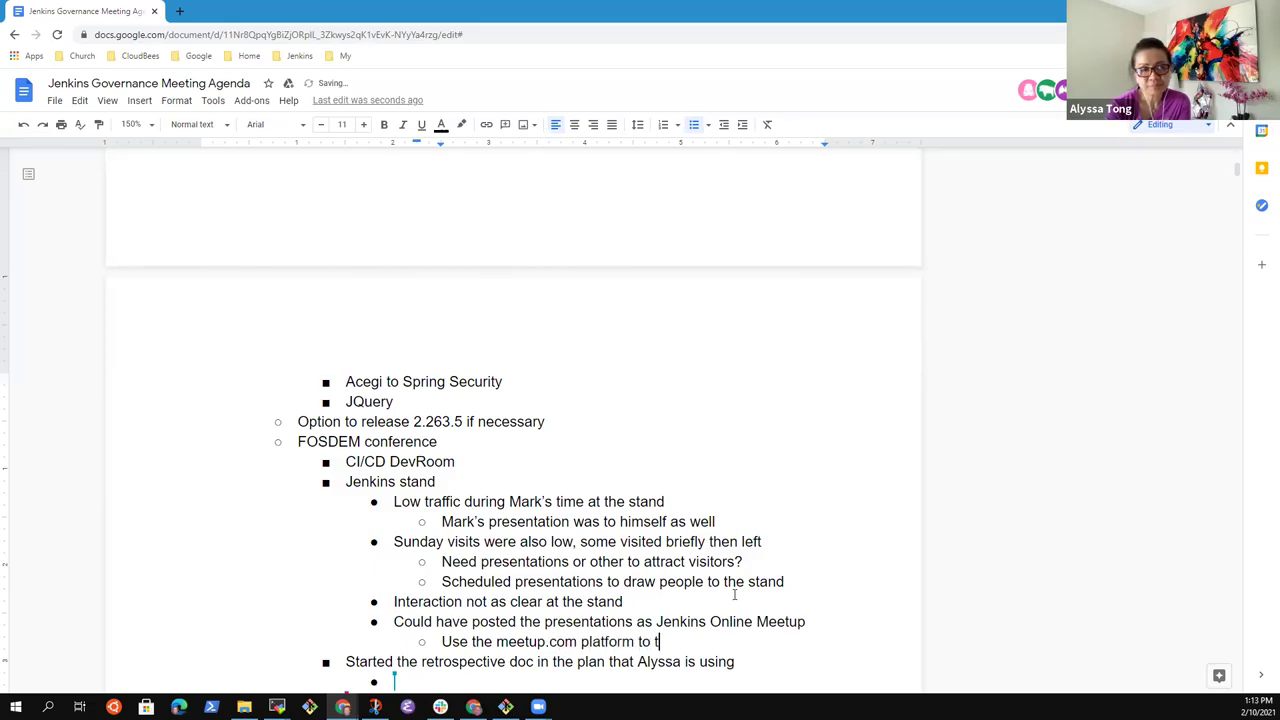
type("attendance")
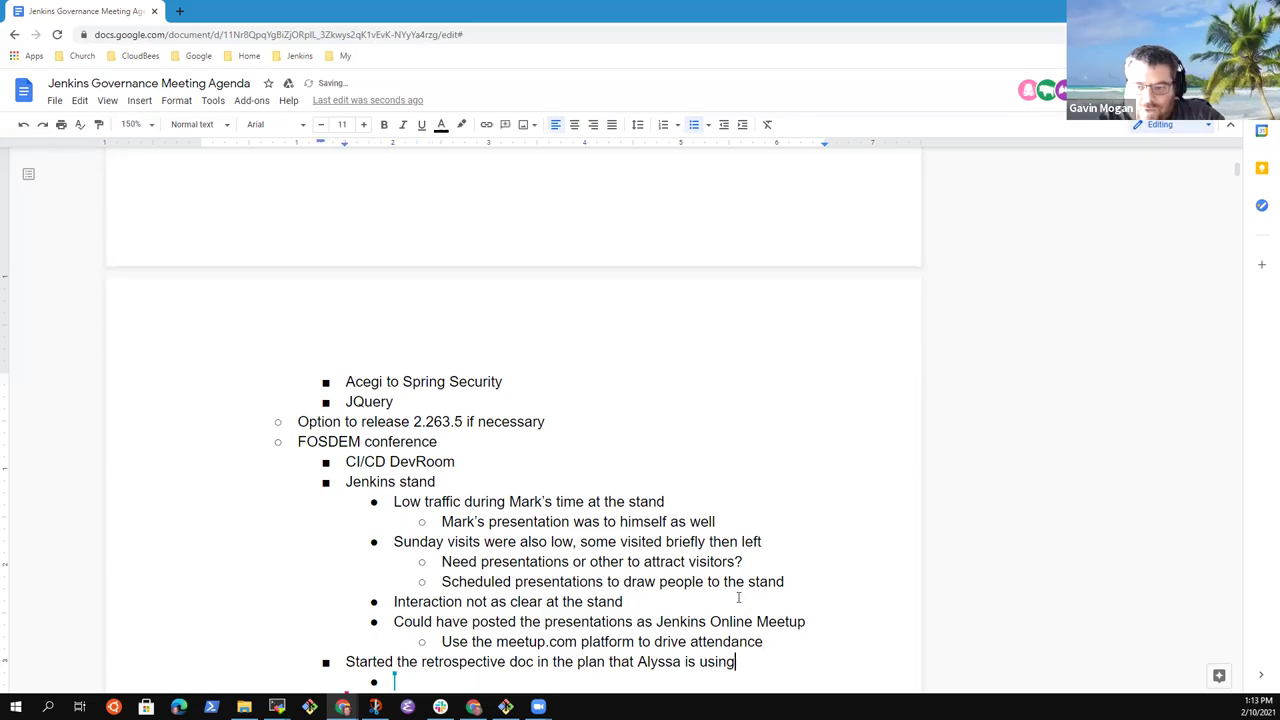
Add a bullet at the "Jenkins stand" level, before the retrospective doc bullet, reading "Some confusion with the widgets, conference vs. Jitsi session".
key("Down")
key("Up")
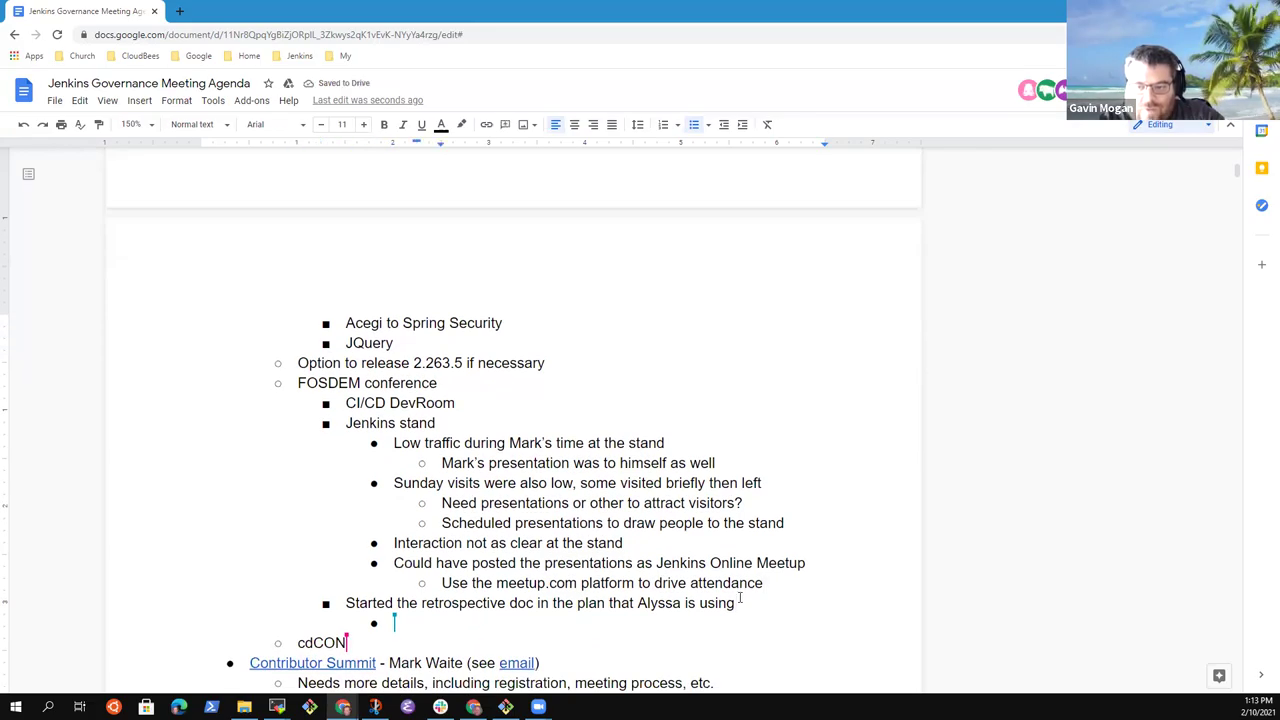
key("Return")
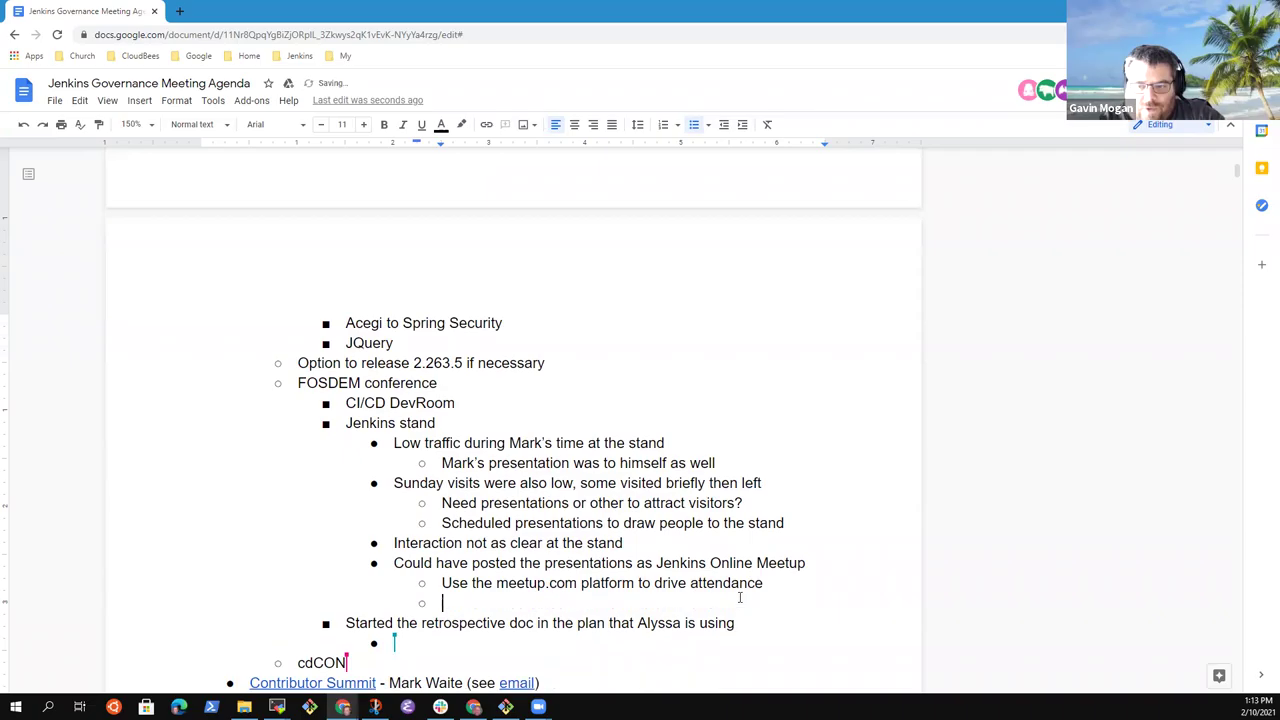
key("shift+Tab")
key("shift+Tab")
type("Some confusion with the")
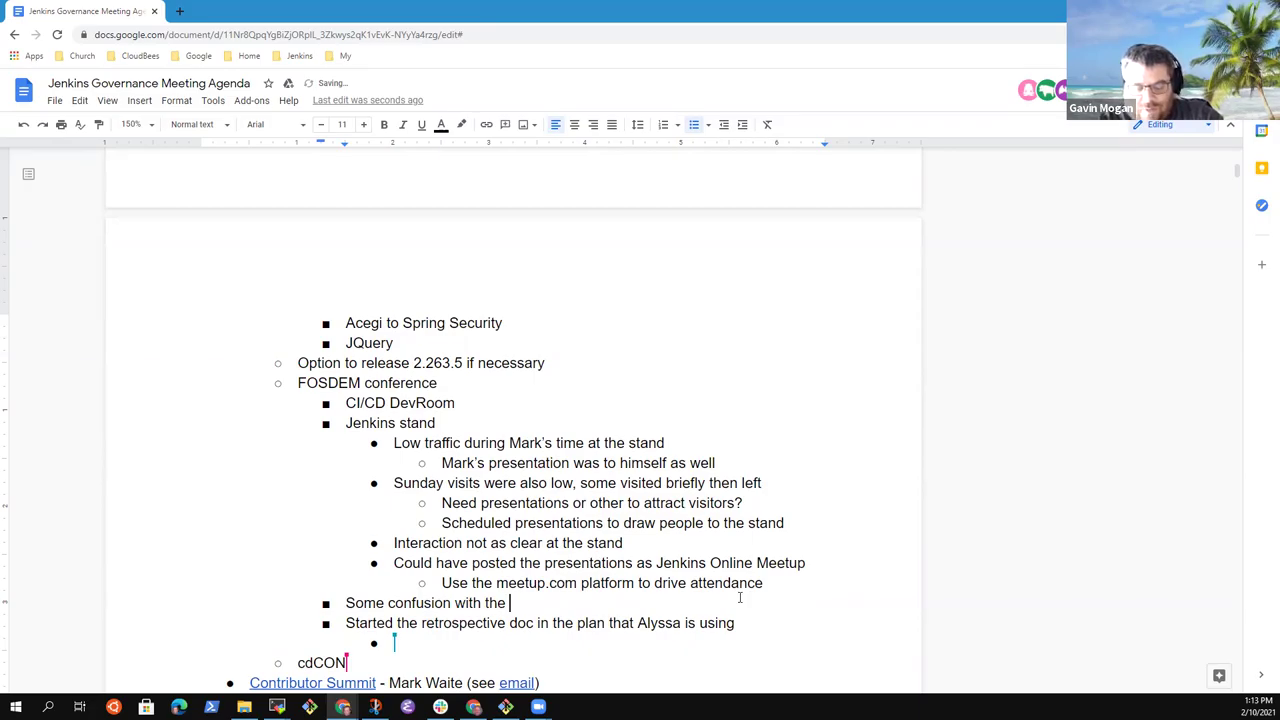
type("widgets")
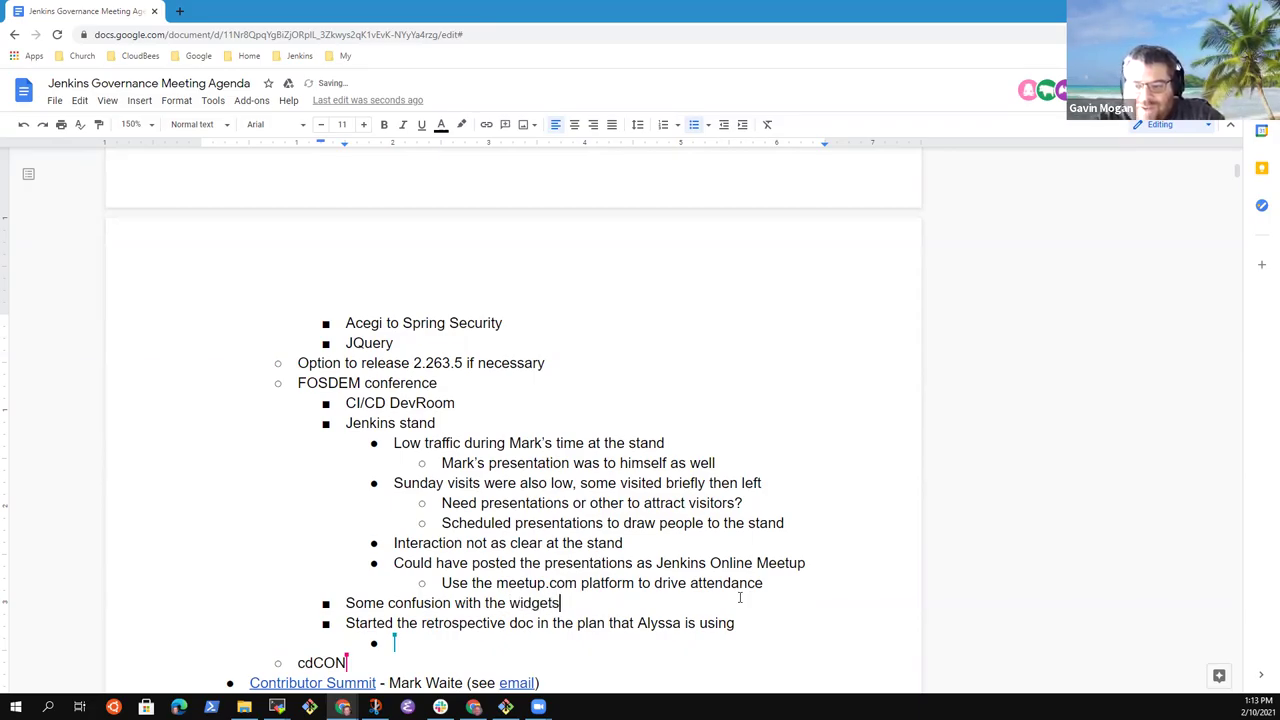
type(", con")
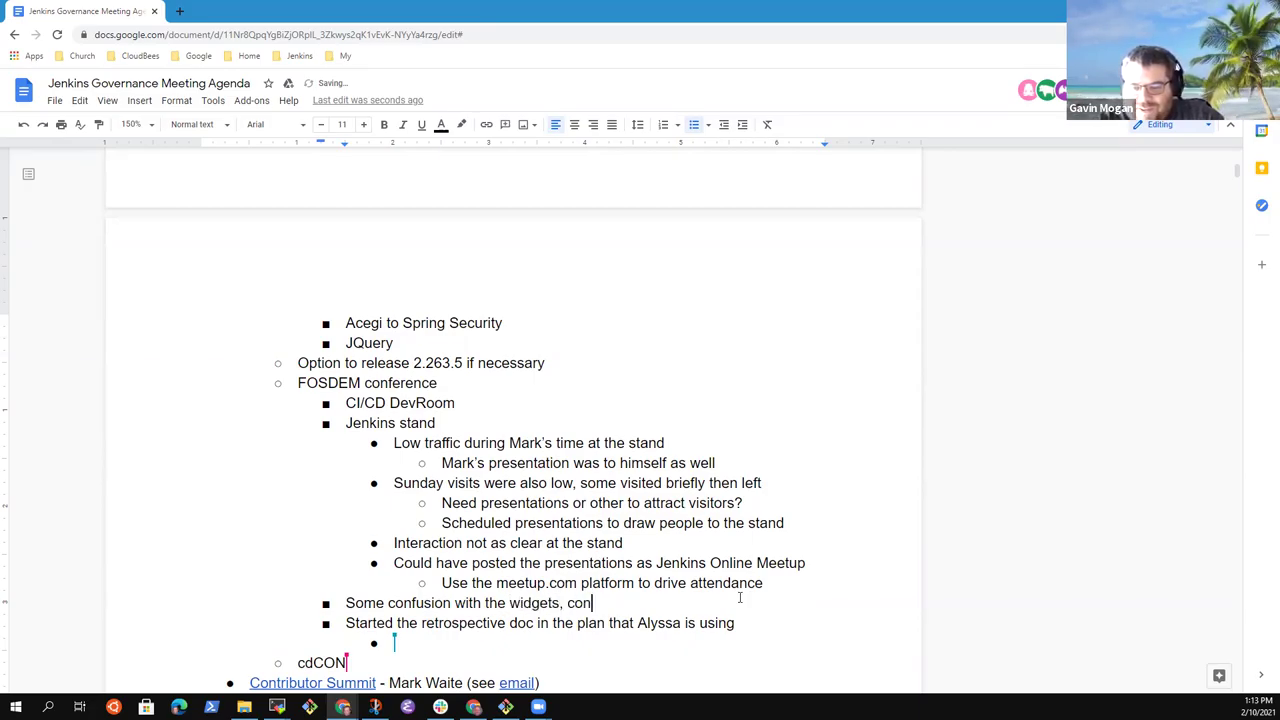
type("ference vs.")
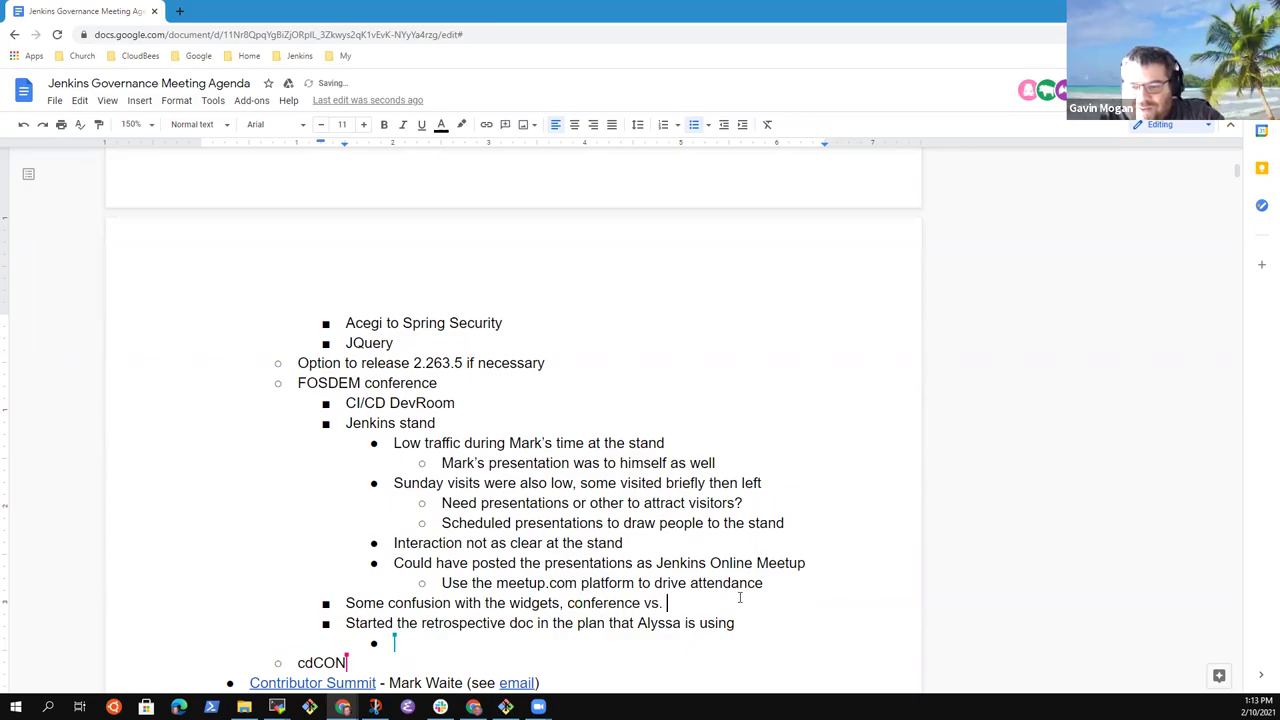
type(" Jitsi")
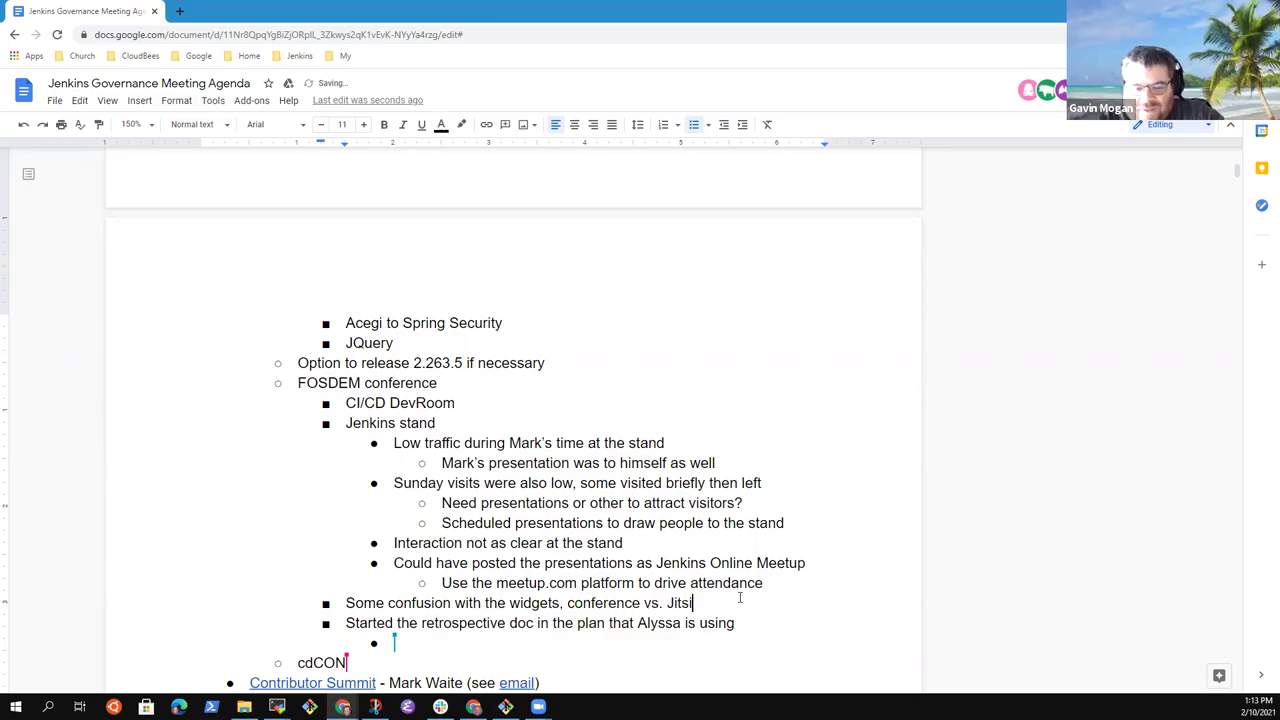
type(" session")
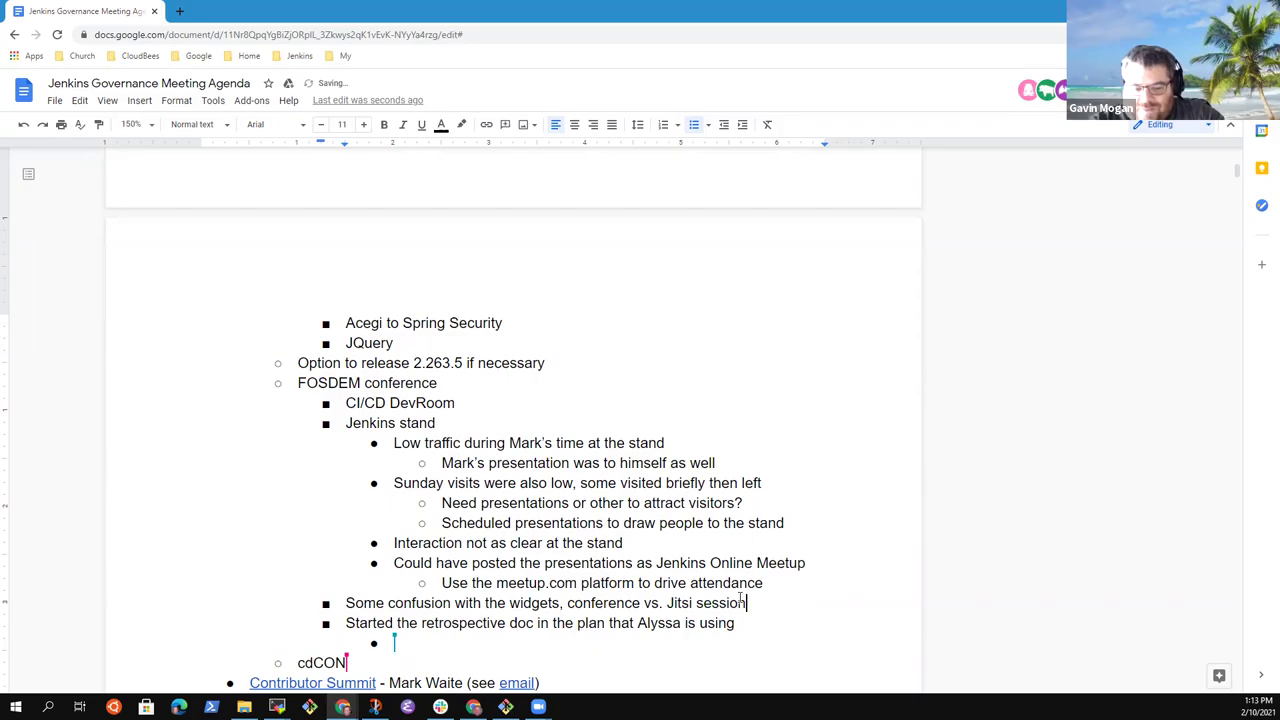
key("ctrl+BackSpace")
type("session")
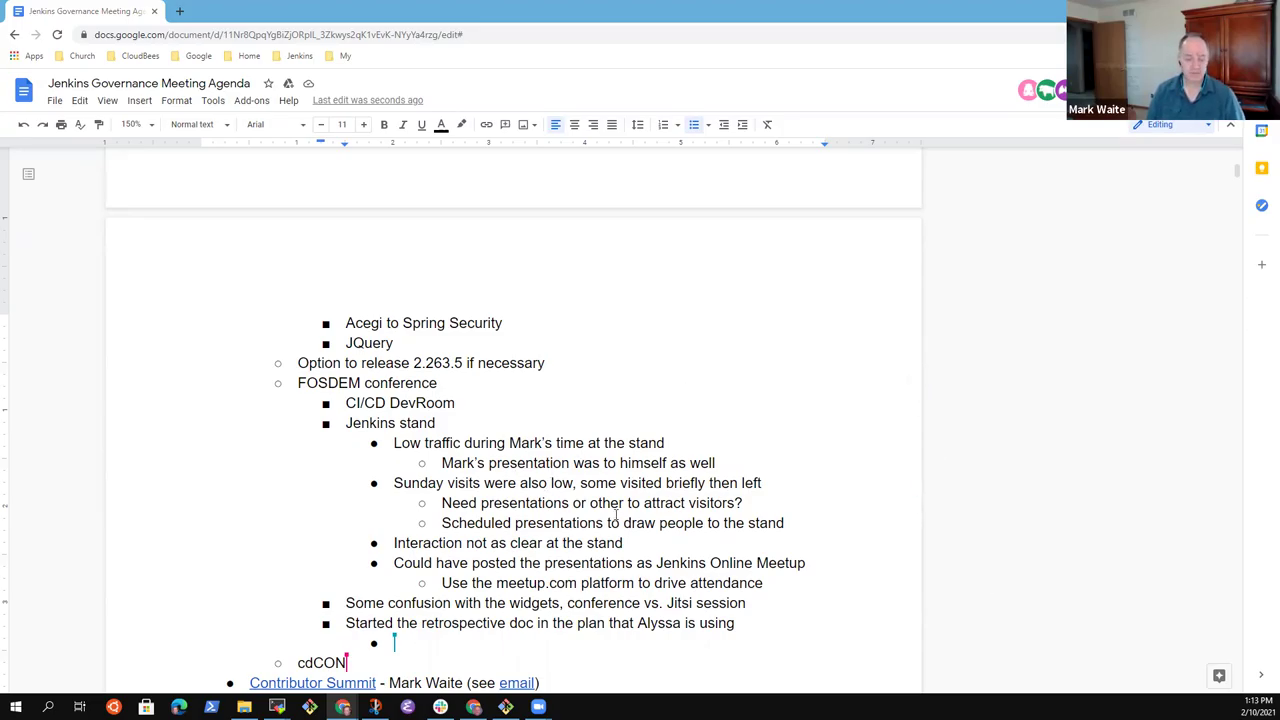
Add a sub-bullet after the meetup.com note reading "Joining the Jitsi meeting placed you into video chat directly".
left_click(748, 583)
left_click(758, 590)
key("Return")
type("Joini")
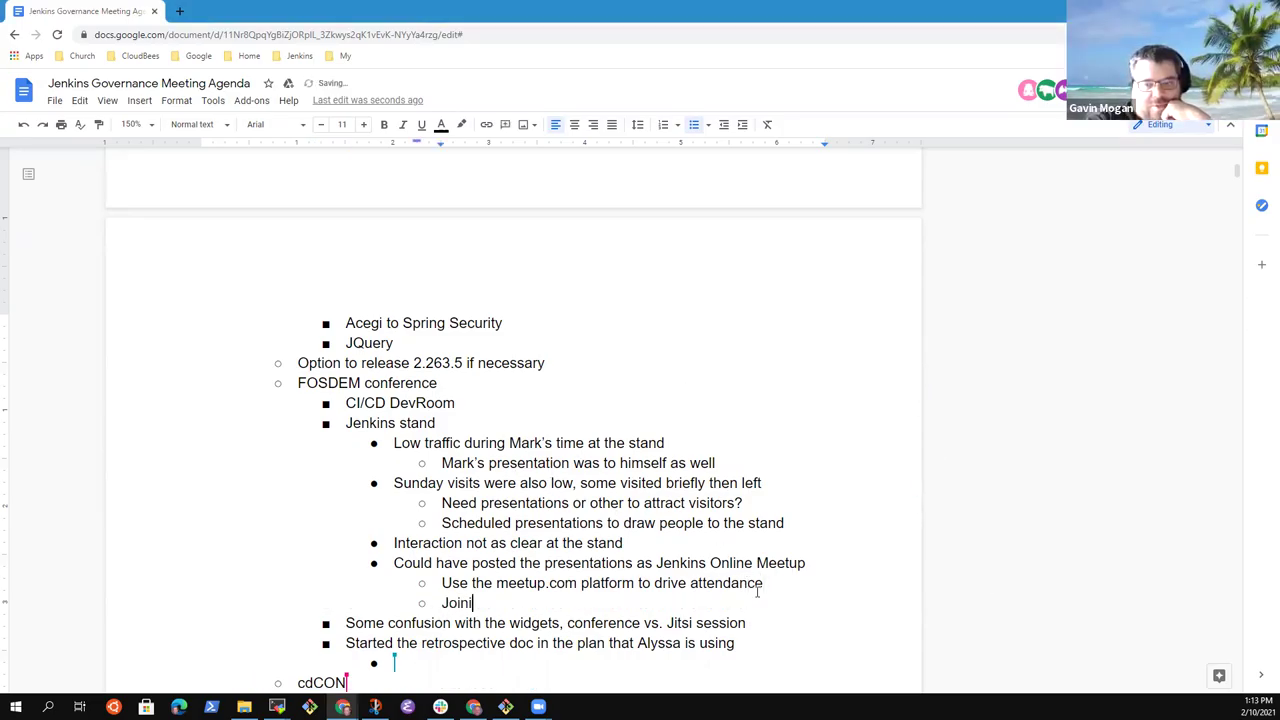
type("ng the Jitsi meeting plaed you")
key("BackSpace")
key("BackSpace")
key("BackSpace")
key("ctrl+BackSpace")
type("placed you into")
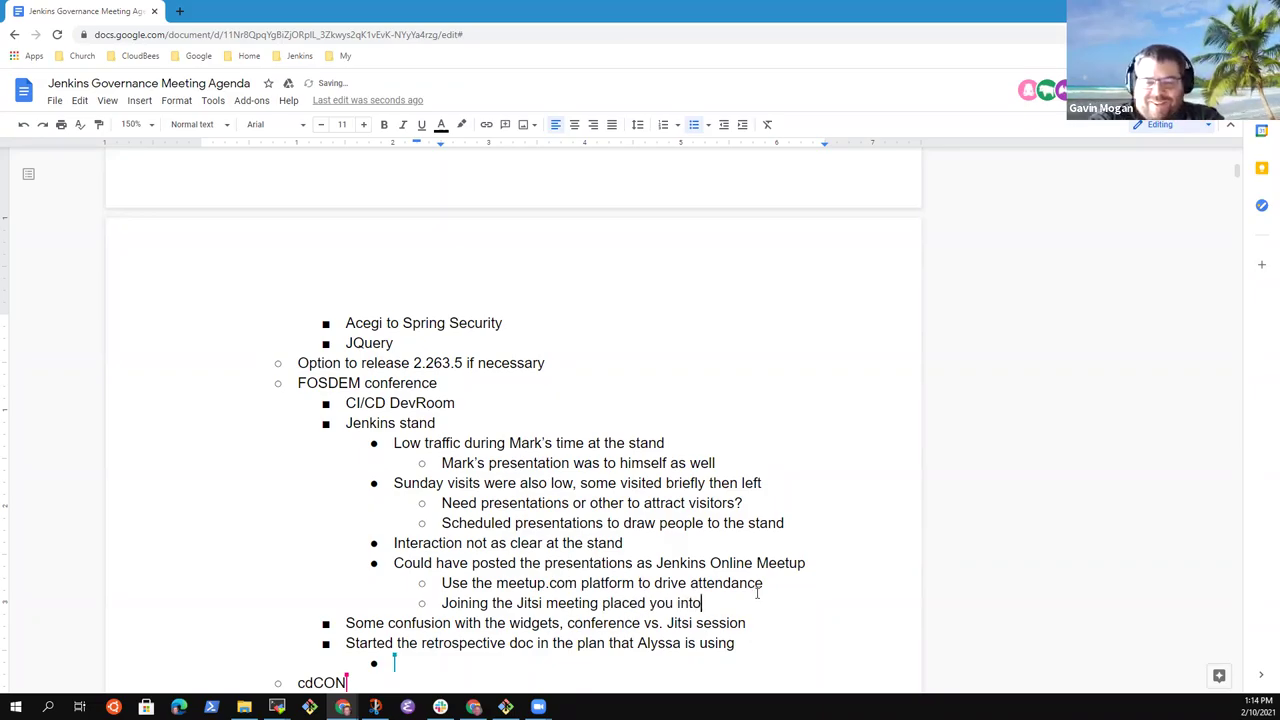
type(" video chat directly")
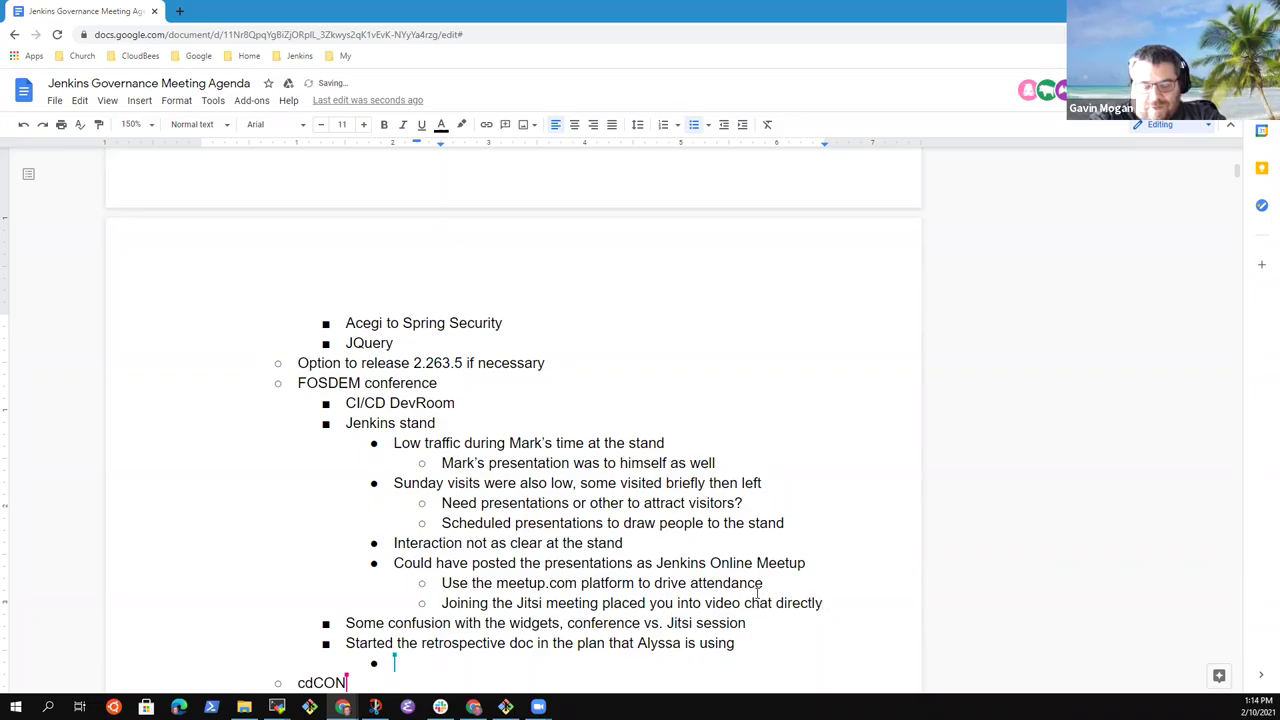
Shorten the retrospective bullet to "Started the retrospective doc" by deleting everything after "doc".
key("Down")
key("Down")
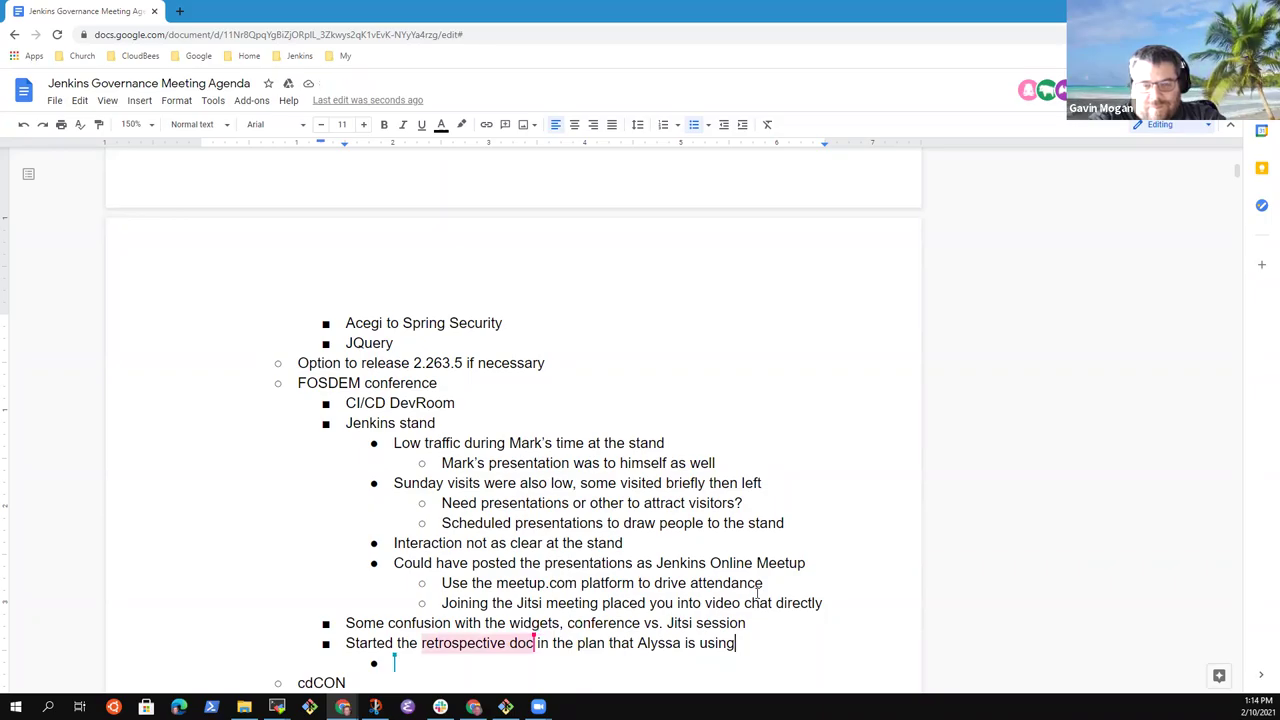
key("shift+Left")
key("shift+Left")
key("shift+Left")
key("shift+Left")
key("shift+Left")
key("shift+Left")
key("shift+Left")
key("shift+Left")
key("shift+Left")
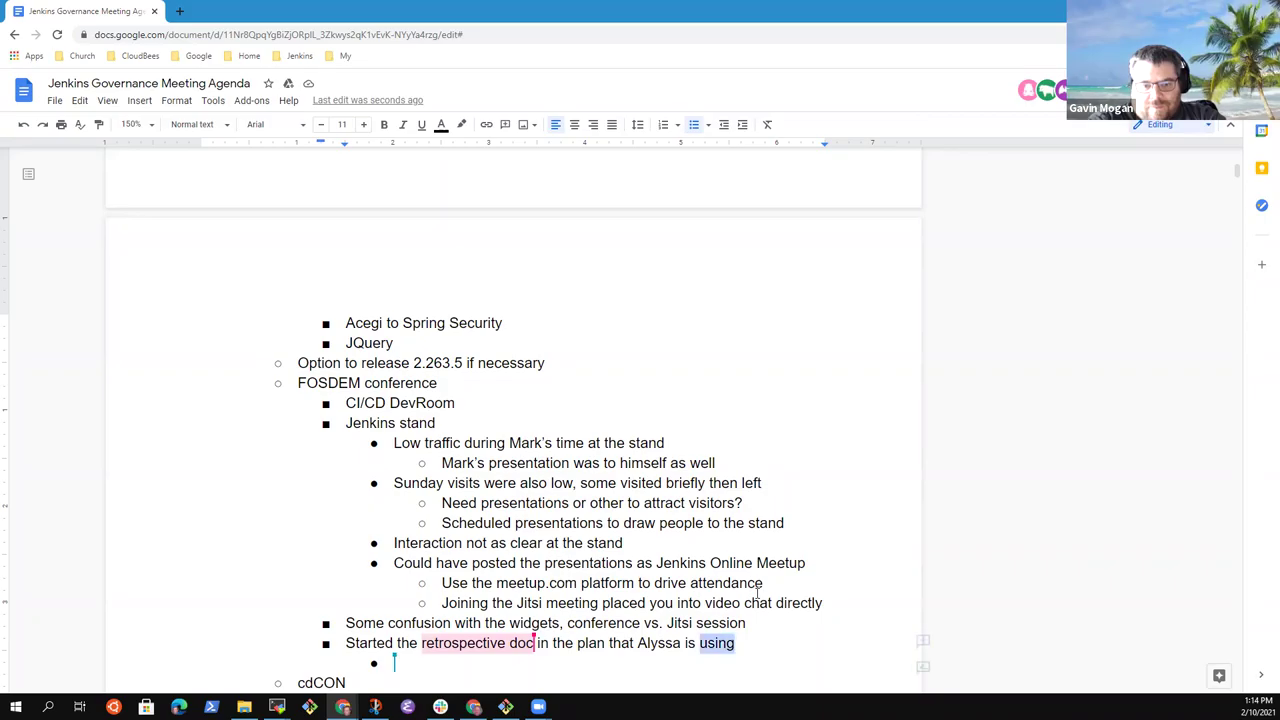
key("BackSpace")
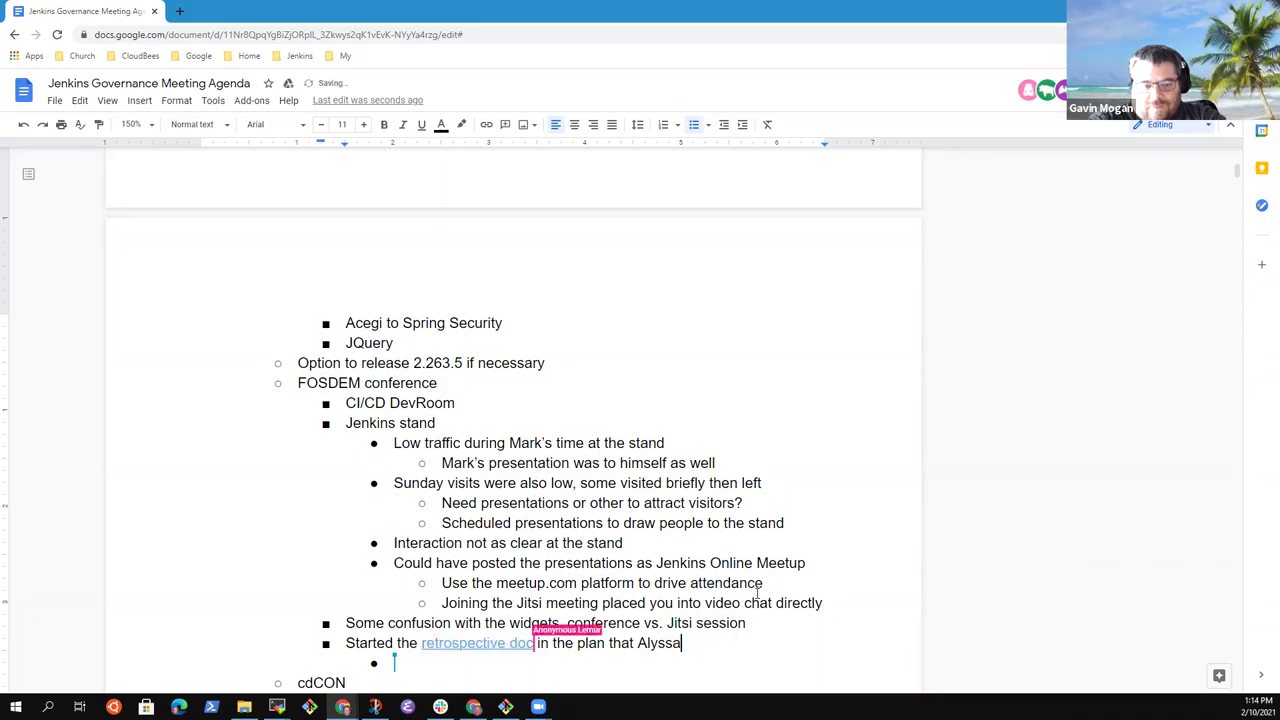
key("ctrl+shift+Left")
key("ctrl+shift+Left")
key("ctrl+shift+Left")
key("ctrl+shift+Left")
key("ctrl+shift+Left")
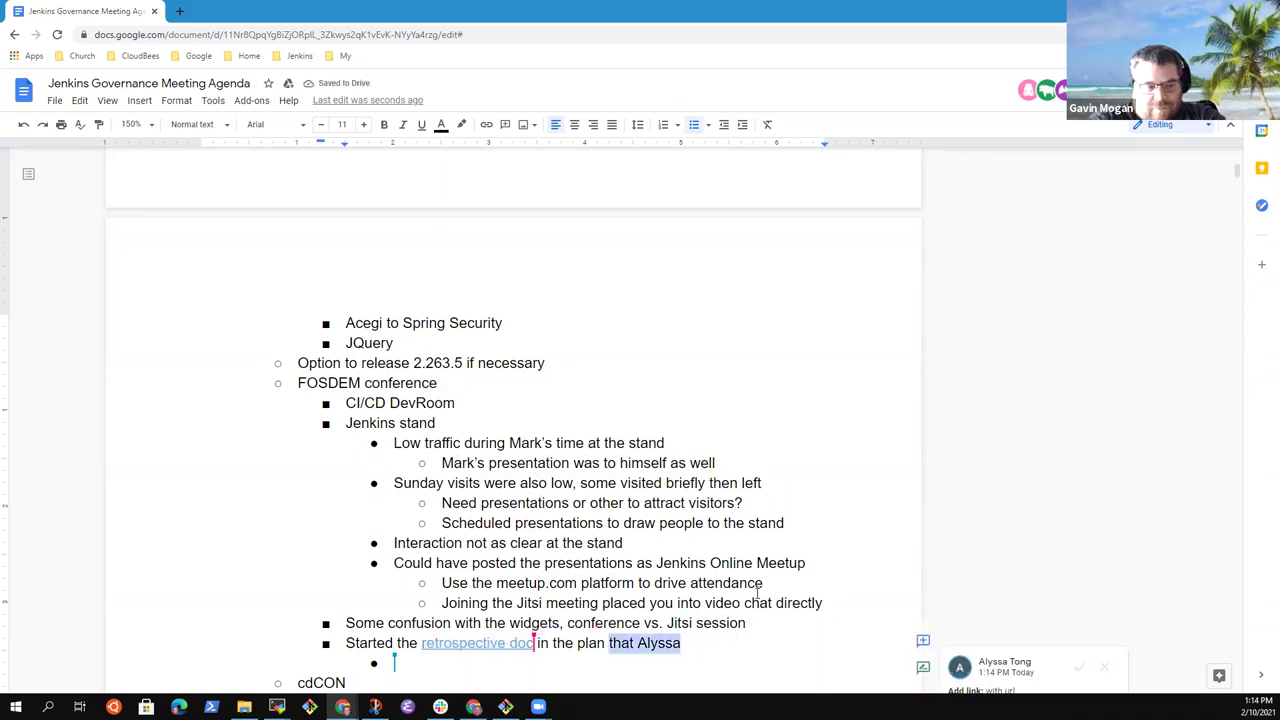
key("BackSpace")
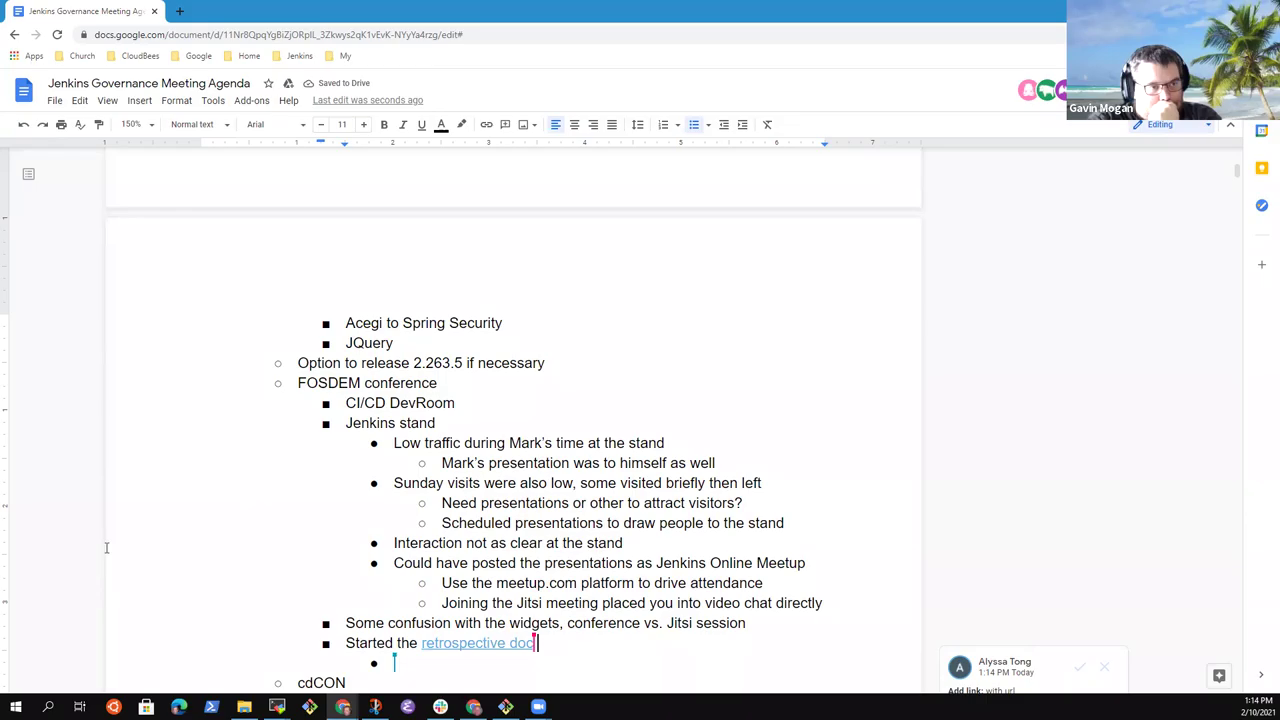
Accept the suggested link on "retrospective doc" and remove the empty sub-bullet beneath it.
scroll(546, 371, "down", 1)
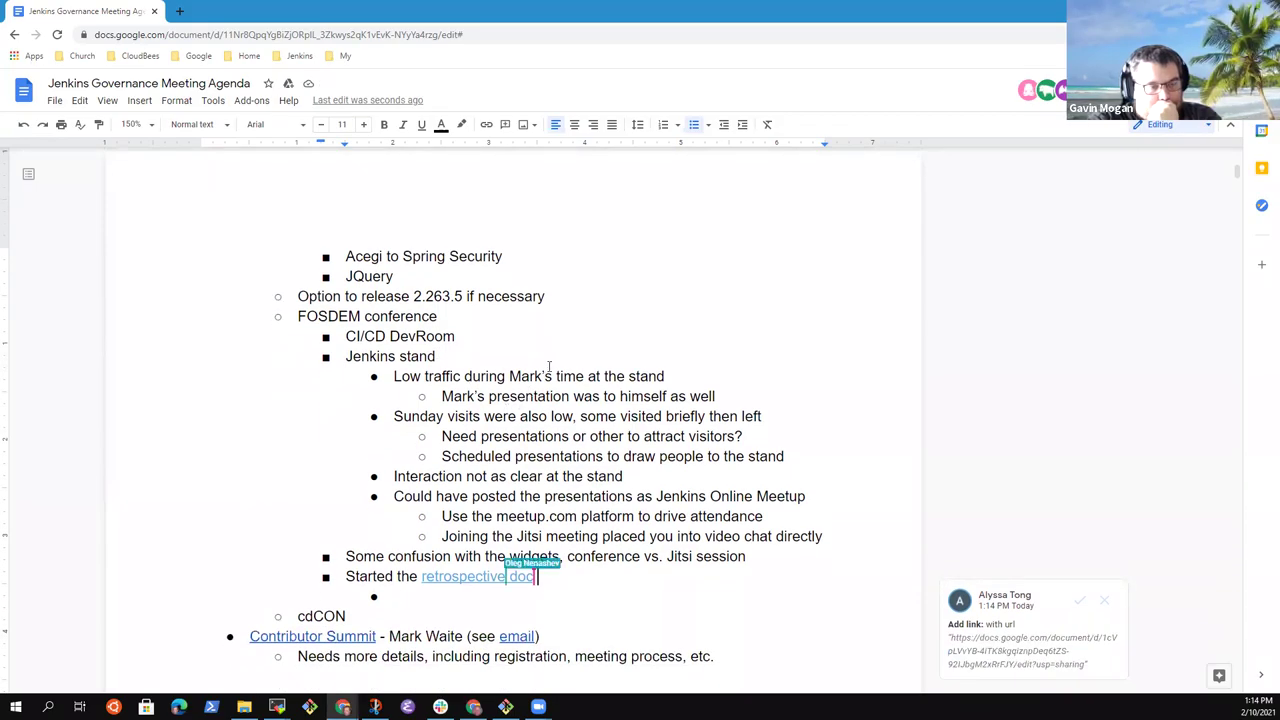
left_click(1082, 603)
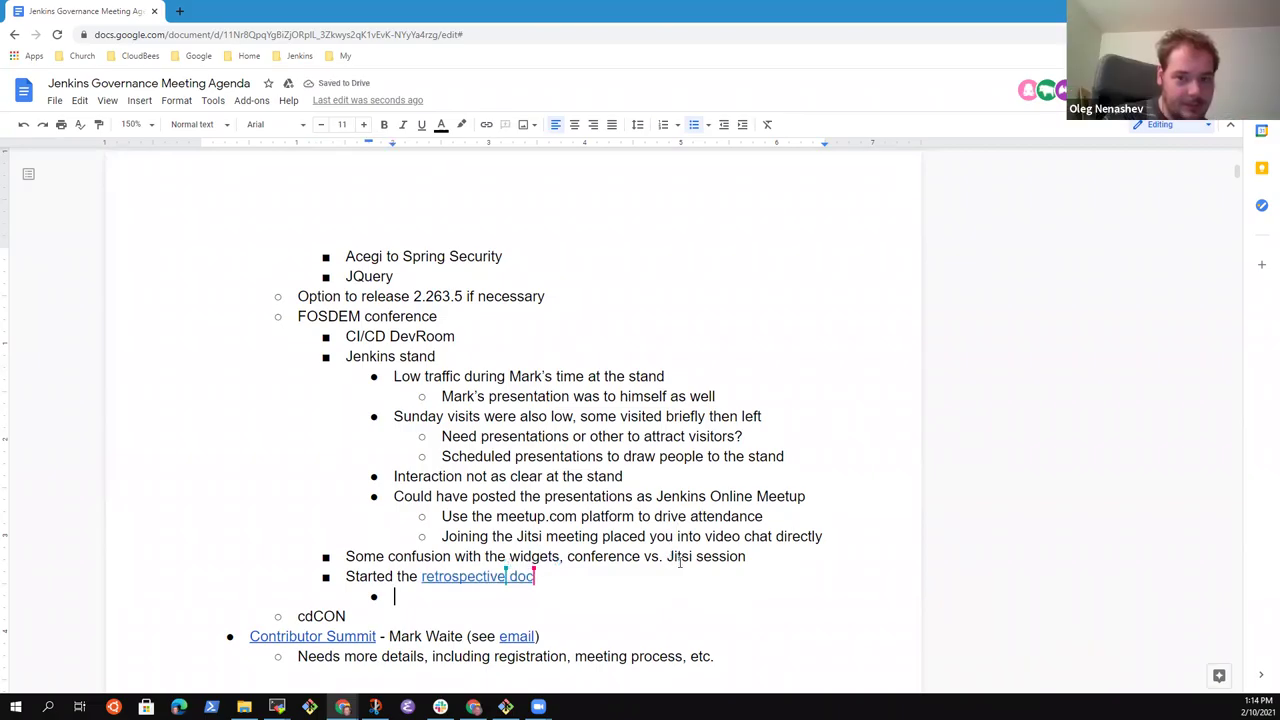
key("BackSpace")
key("BackSpace")
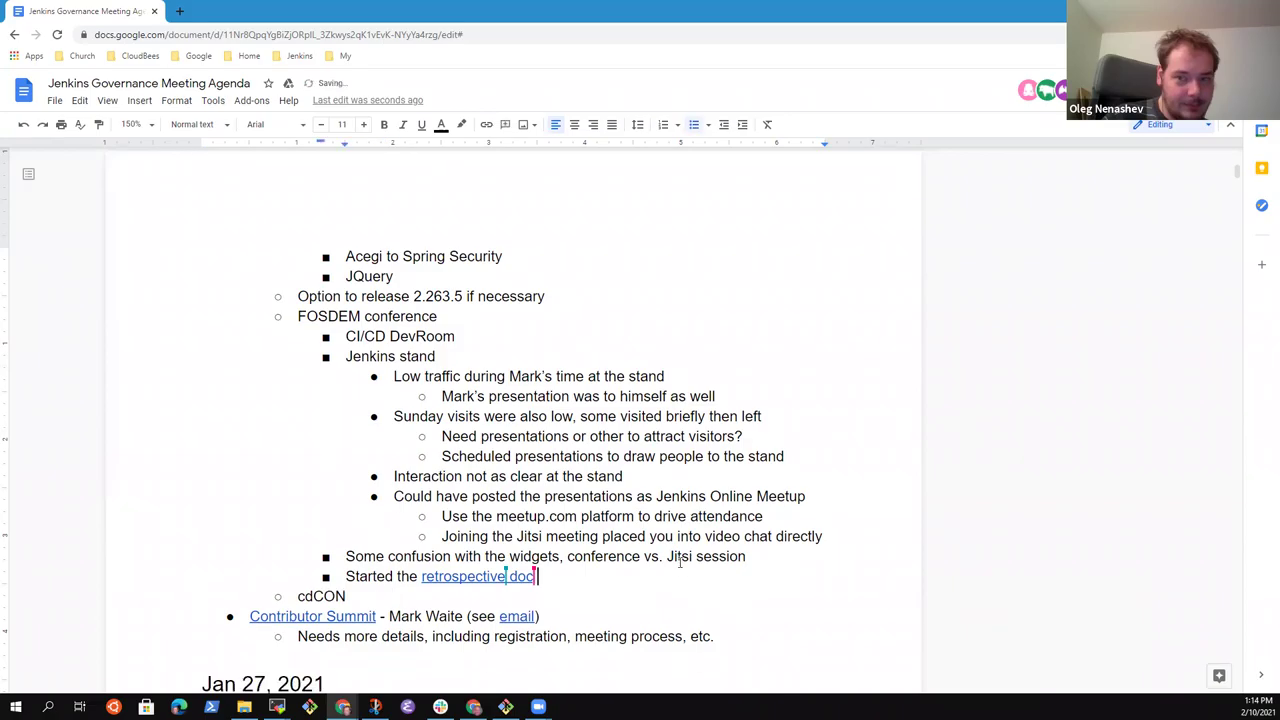
key("Down")
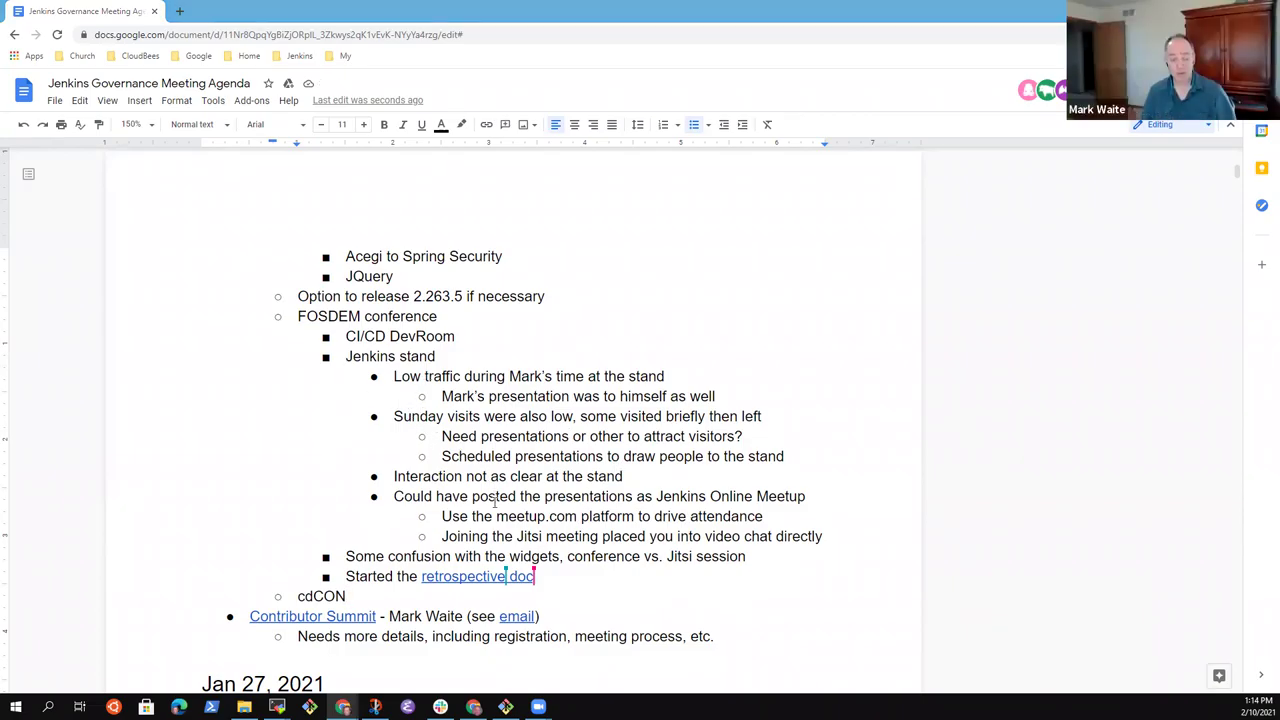
left_click(428, 380)
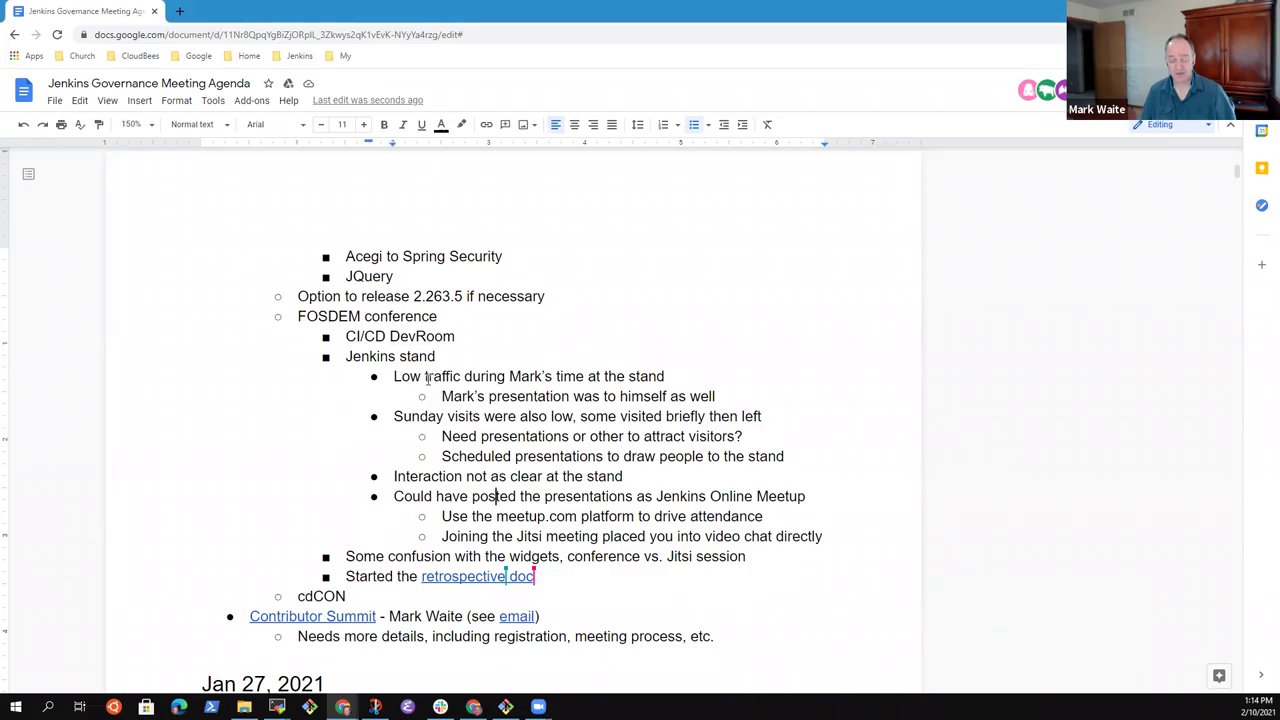
key("Home")
key("shift+Down")
key("shift+Down")
key("shift+Down")
key("shift+Down")
key("shift+Down")
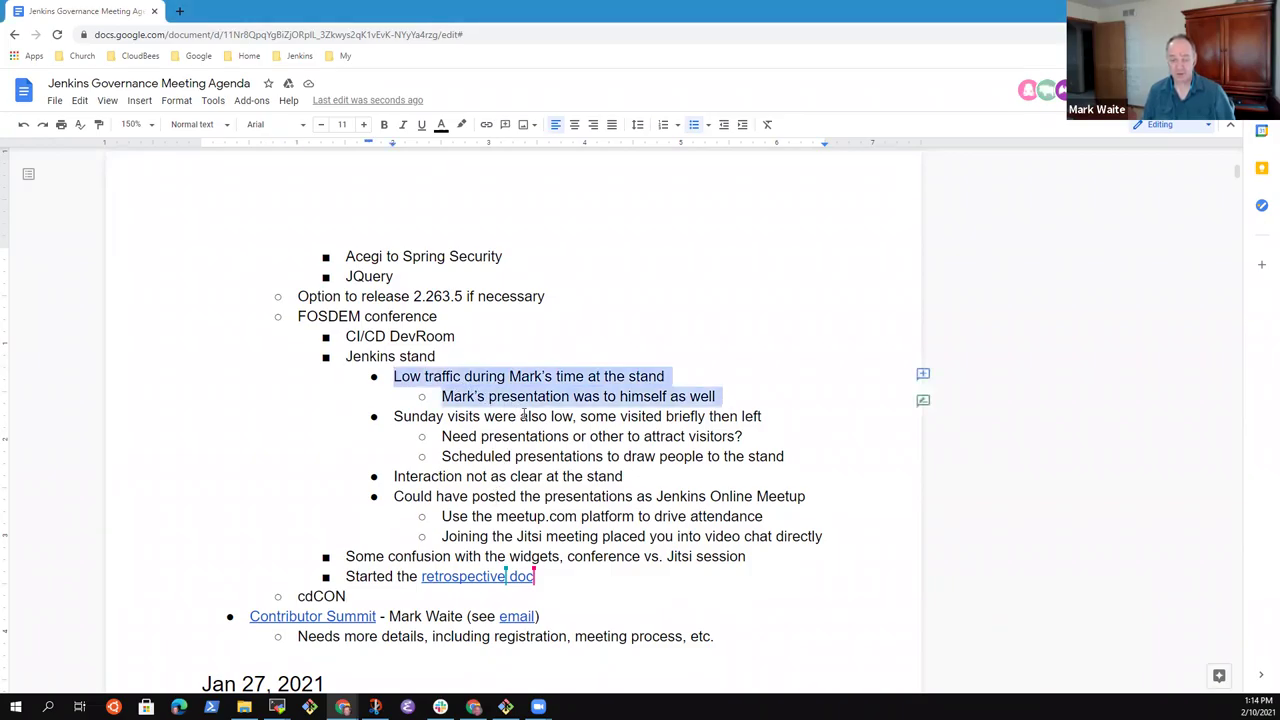
key("shift+Down")
key("shift+Down")
key("shift+Down")
key("shift+Down")
key("Left")
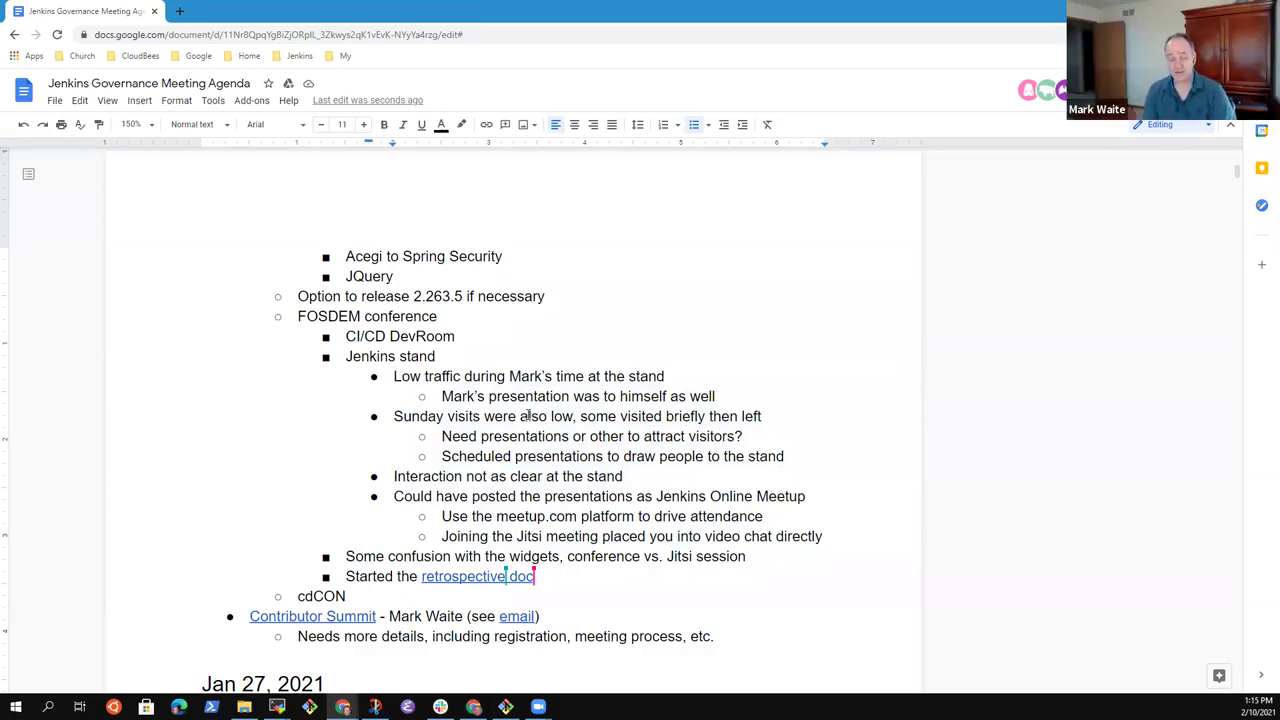
Add a sub-bullet reading "June conference" under the cdCON item, followed by an empty bullet.
key("Down")
key("Down")
key("Down")
key("Down")
key("Down")
key("Down")
key("Down")
key("Down")
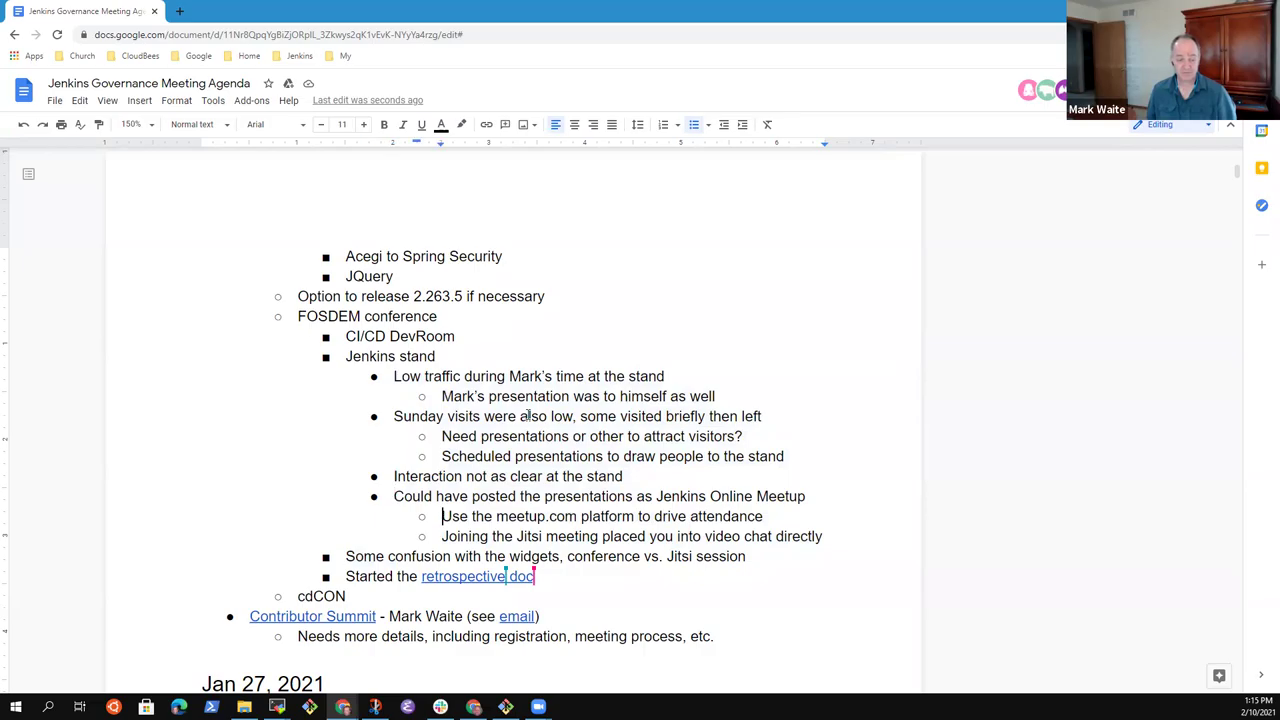
key("Down")
key("Down")
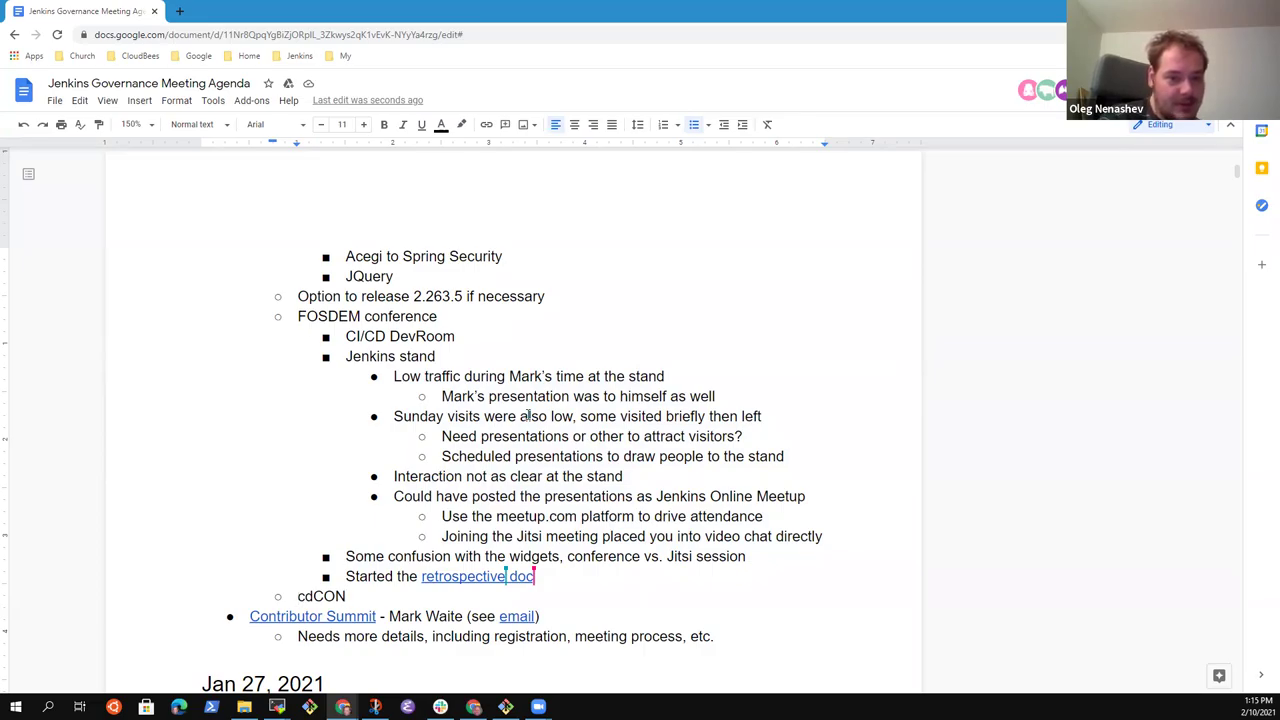
key("Return")
key("Tab")
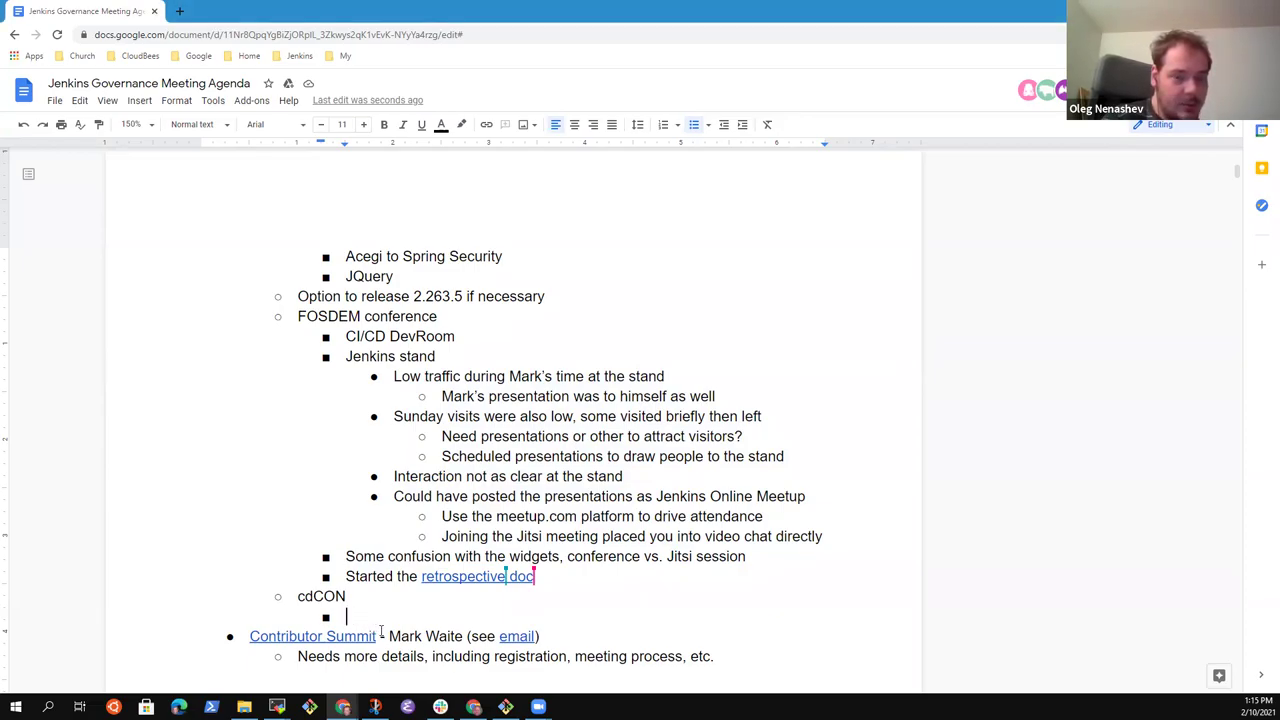
type("June conference")
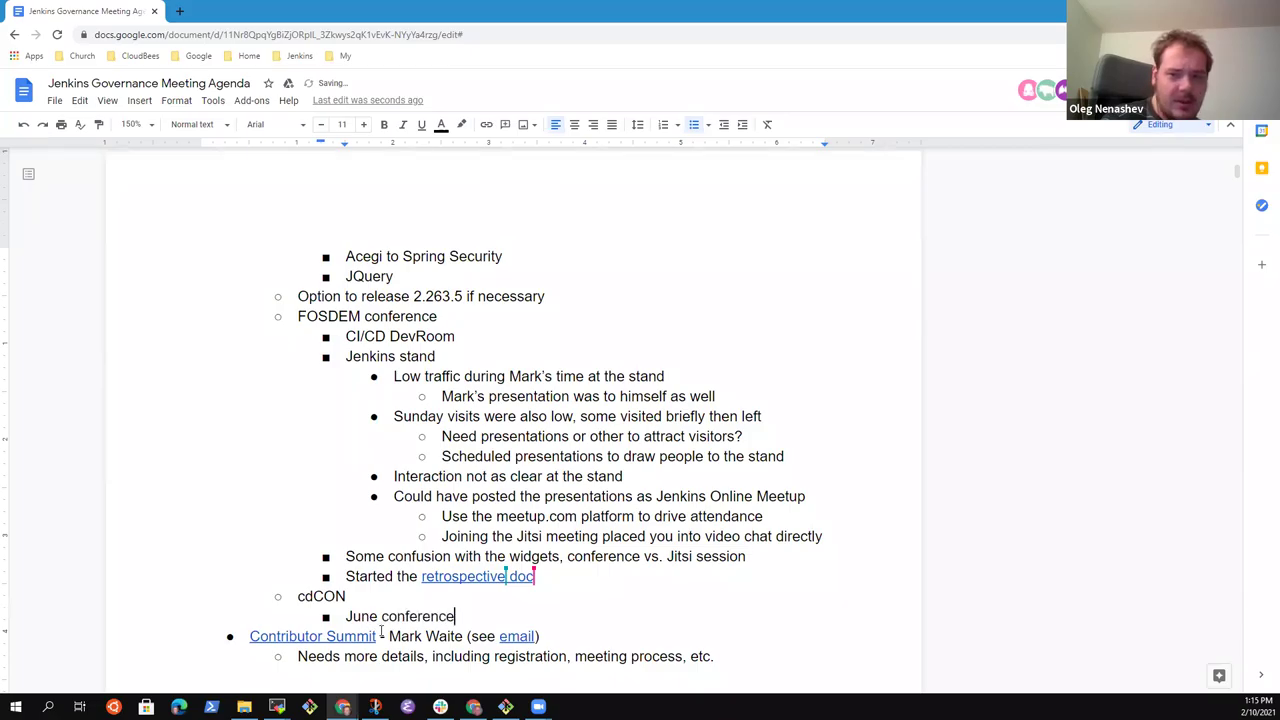
key("Return")
type("No")
key("BackSpace")
key("BackSpace")
type("Not likely of")
key("BackSpace")
key("BackSpace")
key("BackSpace")
key("BackSpace")
key("BackSpace")
key("BackSpace")
key("BackSpace")
key("BackSpace")
key("BackSpace")
key("BackSpace")
key("BackSpace")
key("BackSpace")
key("BackSpace")
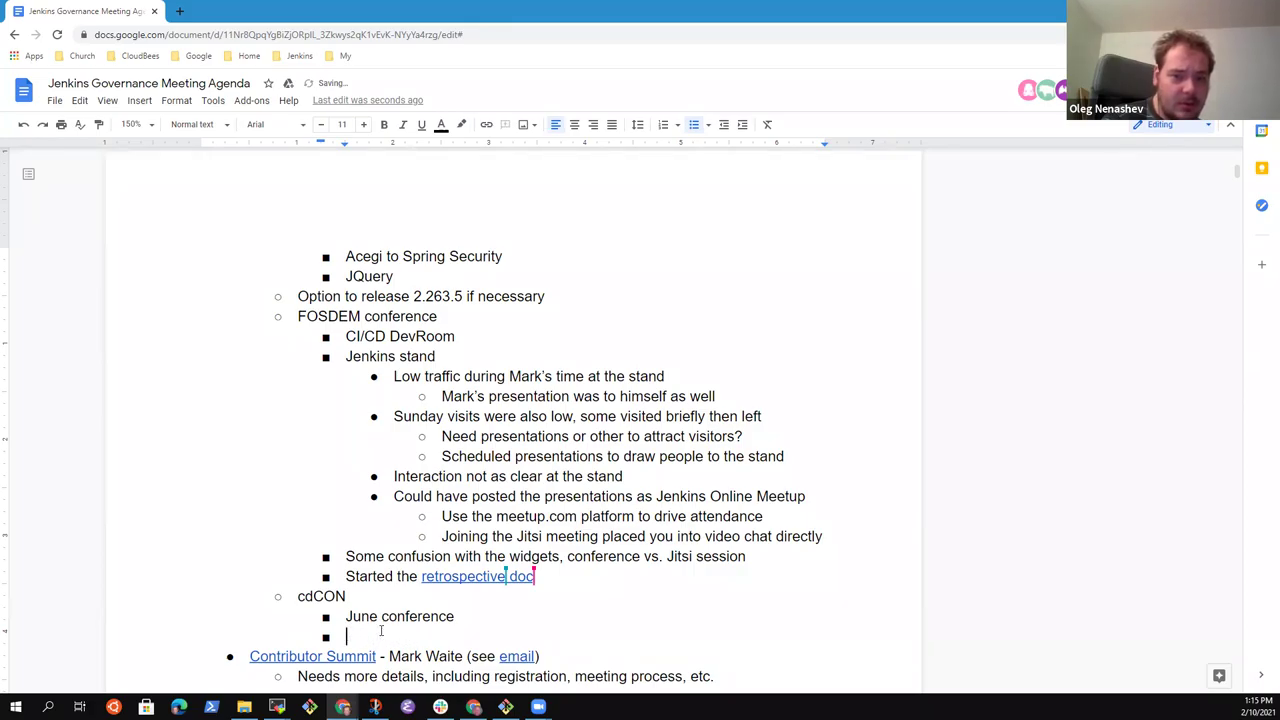
Fill the empty bullet with "Kubecon stand for the Jenkins project" and outdent it to the cdCON level.
type("Kubecon")
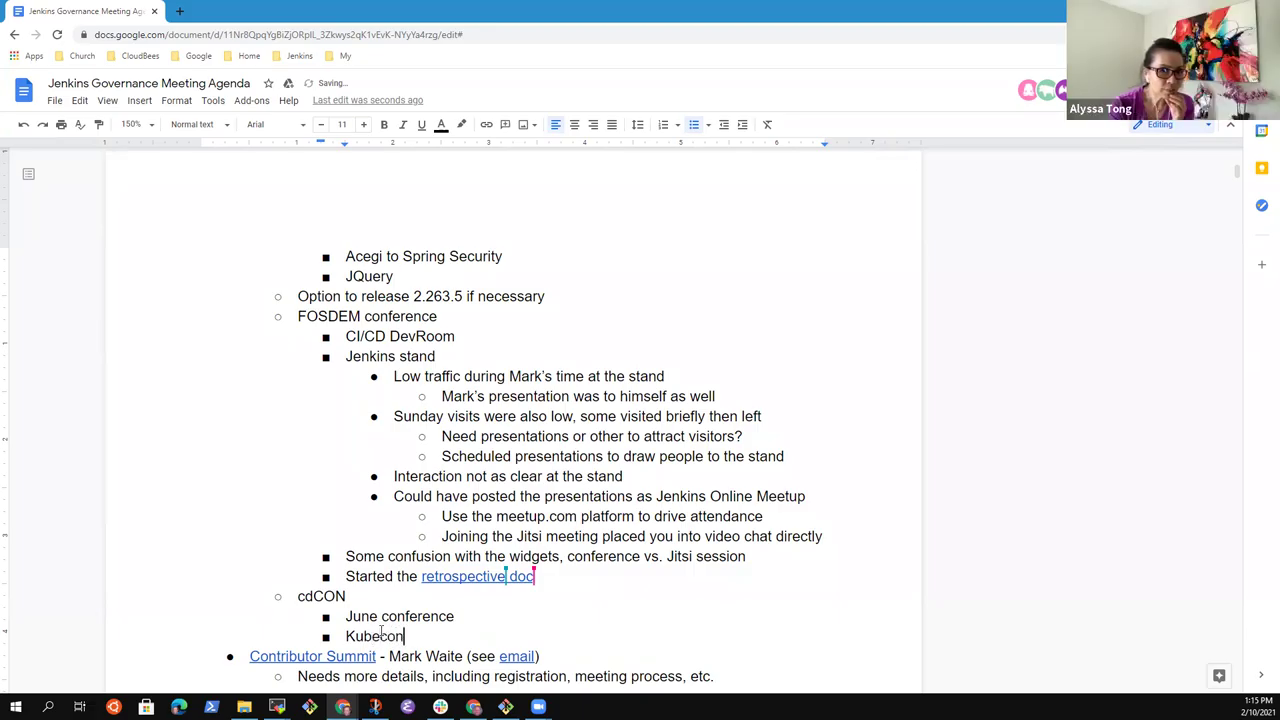
type(" stand for th")
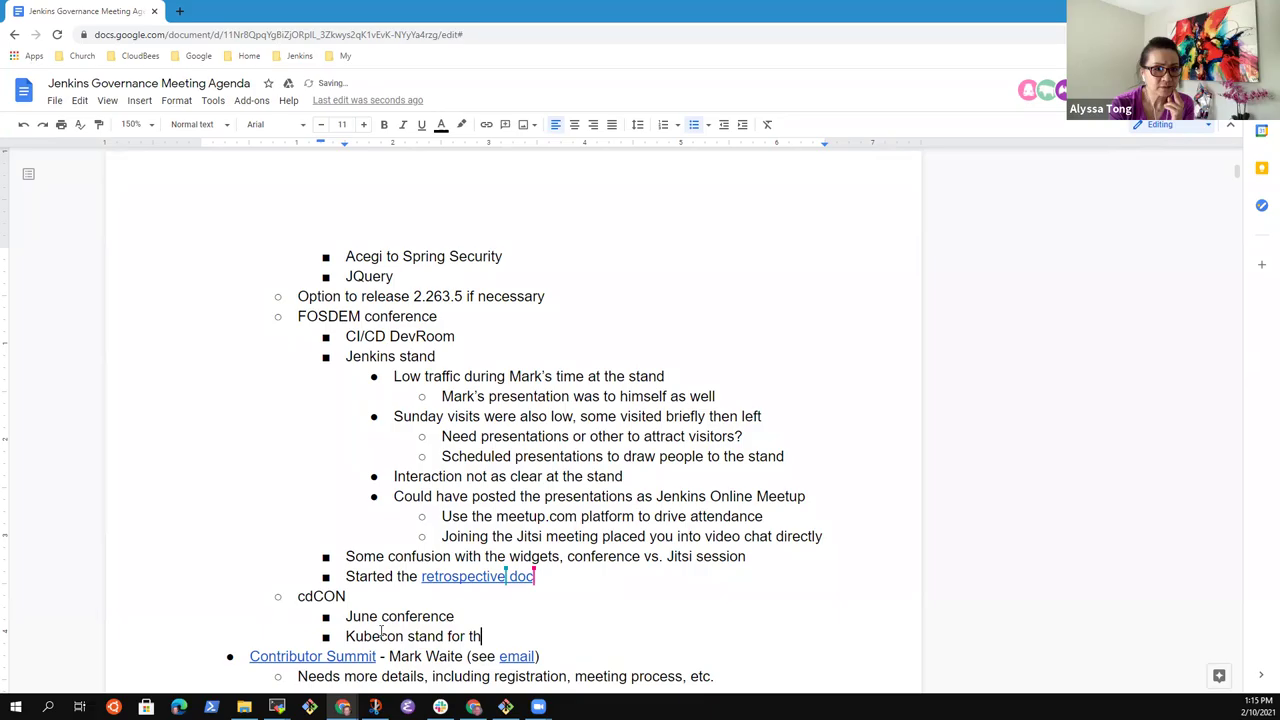
type("e")
key("Home")
key("shift+Tab")
key("End")
type("Jenkins project ")
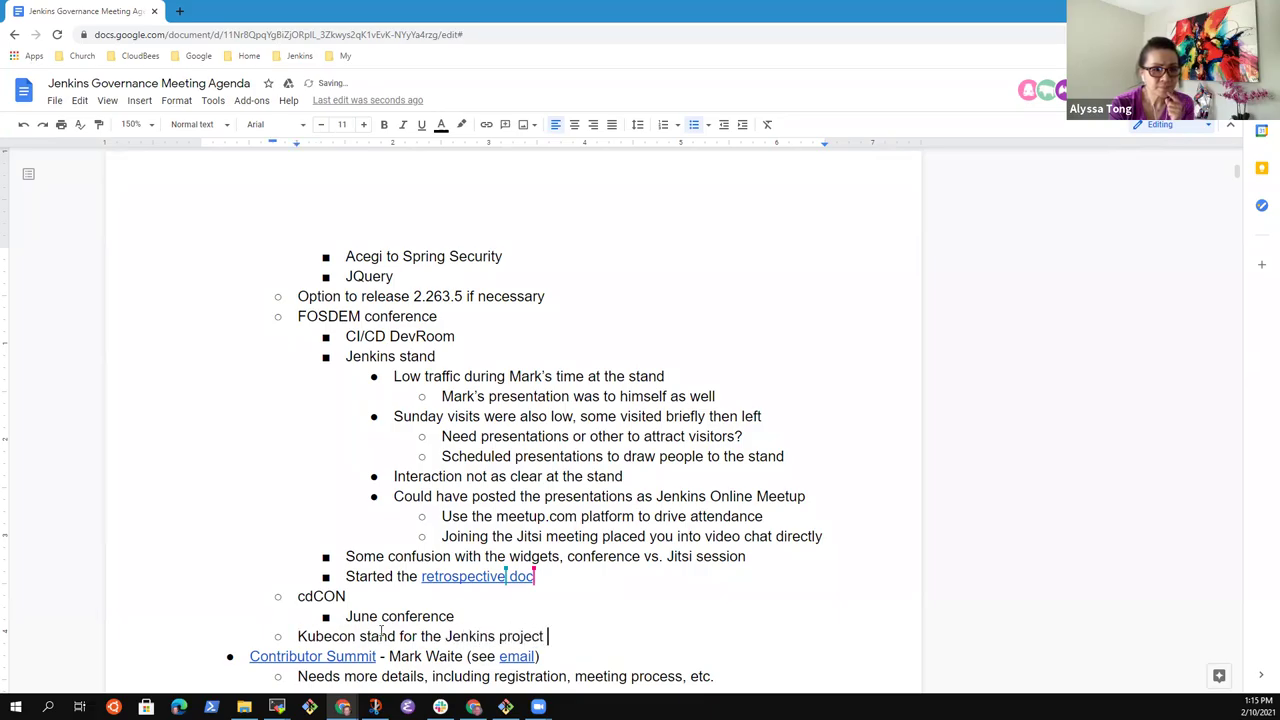
type("-")
key("BackSpace")
key("BackSpace")
Add a sub-bullet under the Kubecon item with the assignee's first name followed by "investigate as part of the CDF stand".
key("Return")
key("Tab")
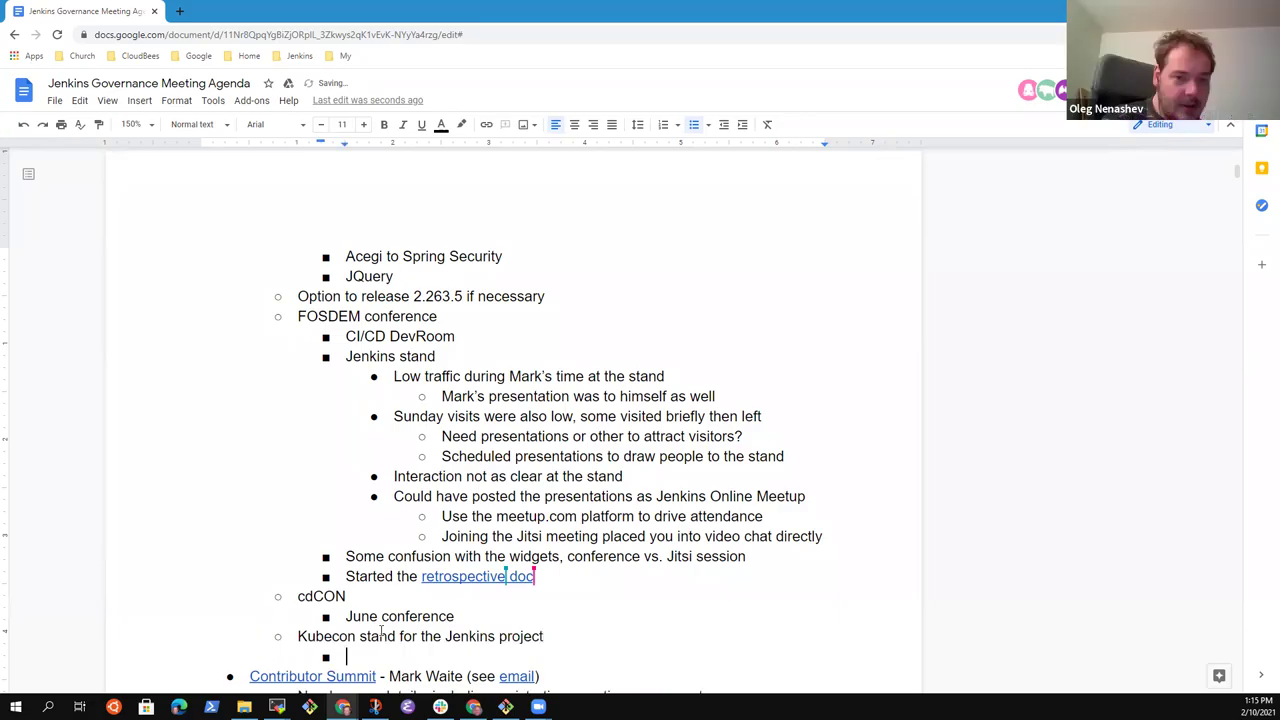
type("Alyssa investigate?")
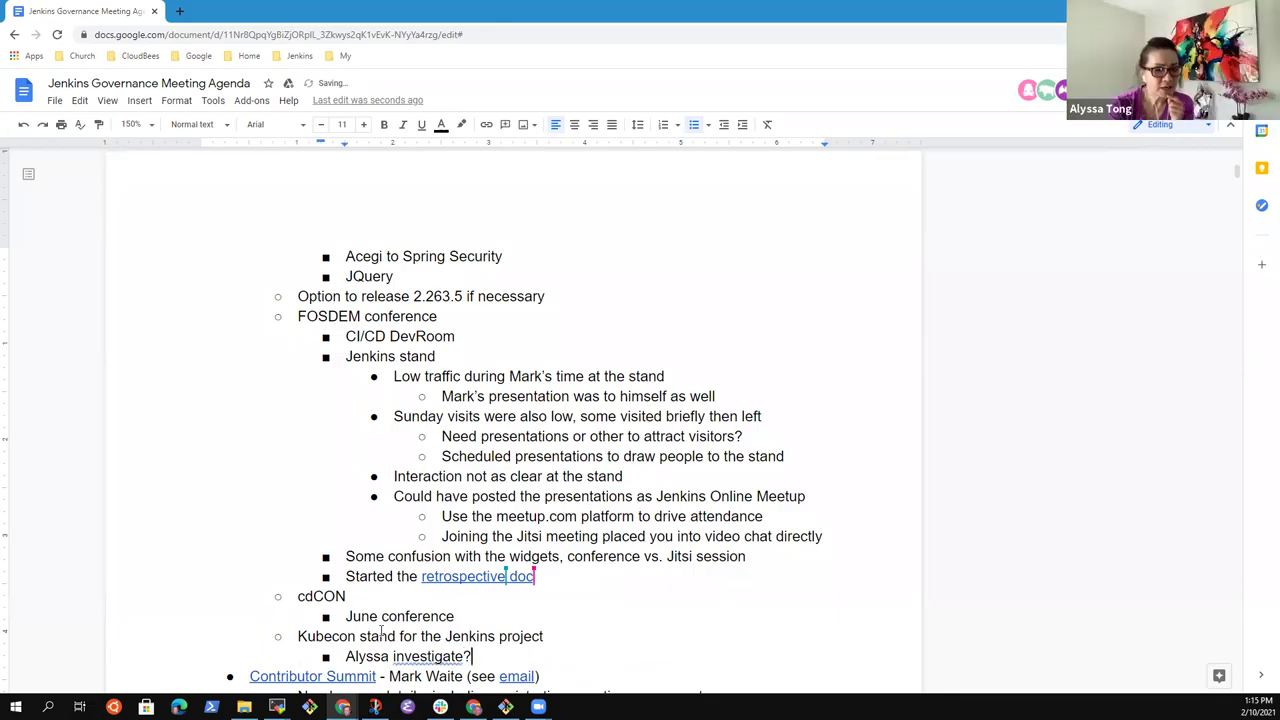
key("BackSpace")
type("as part of the CDF standa")
key("BackSpace")
Add a bullet after the Kubecon notes, at the cdCON level, reading "DevOps World - " followed by the presenter's first name.
key("Down")
key("Down")
key("Up")
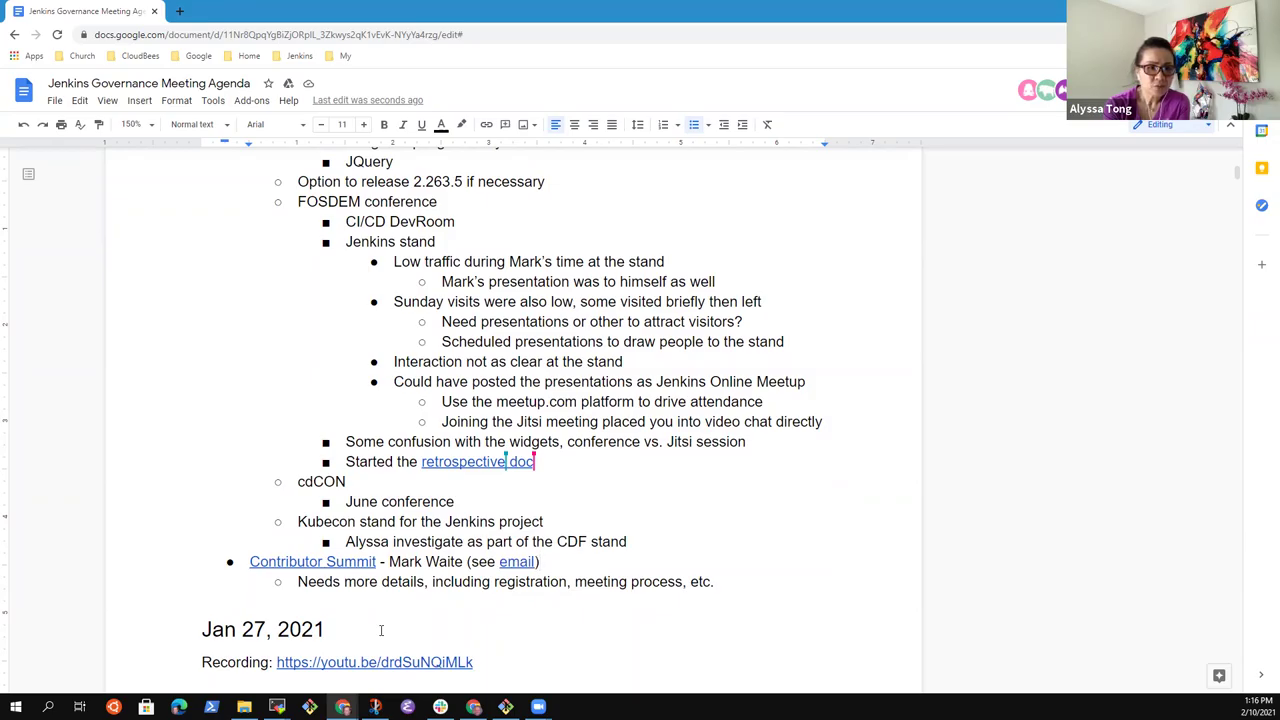
key("Down")
key("Up")
key("Up")
key("Up")
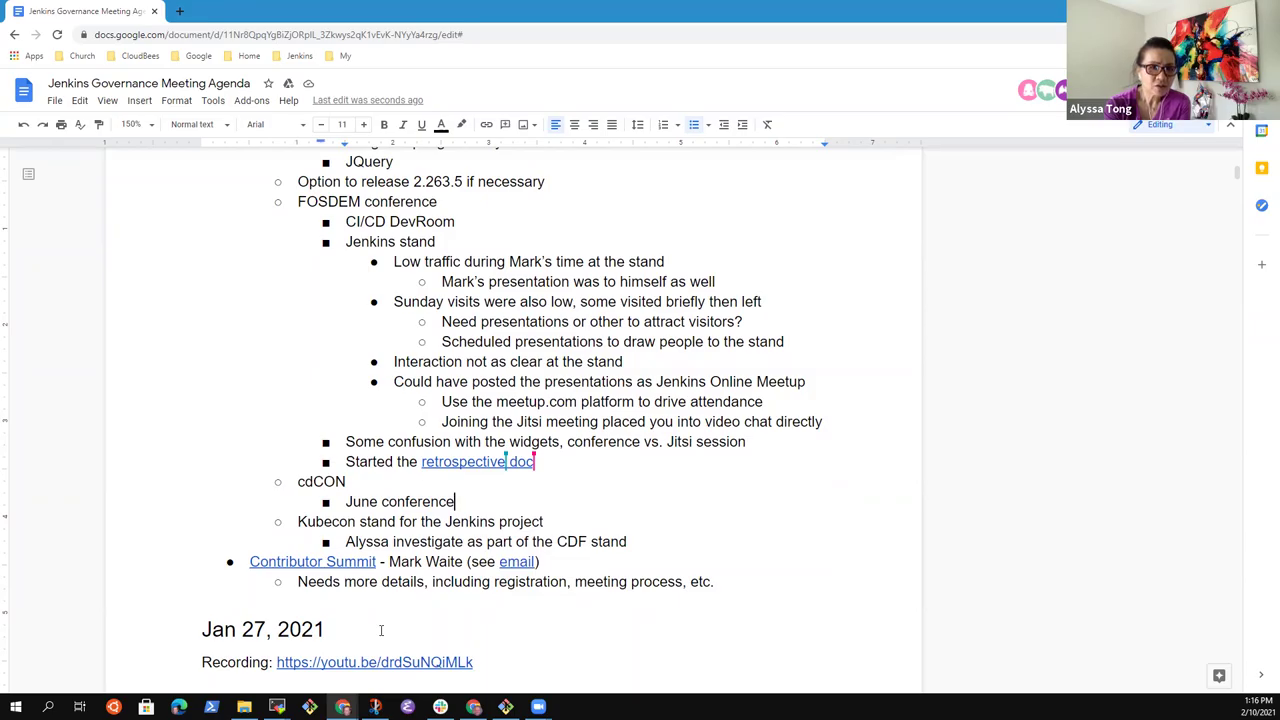
key("Up")
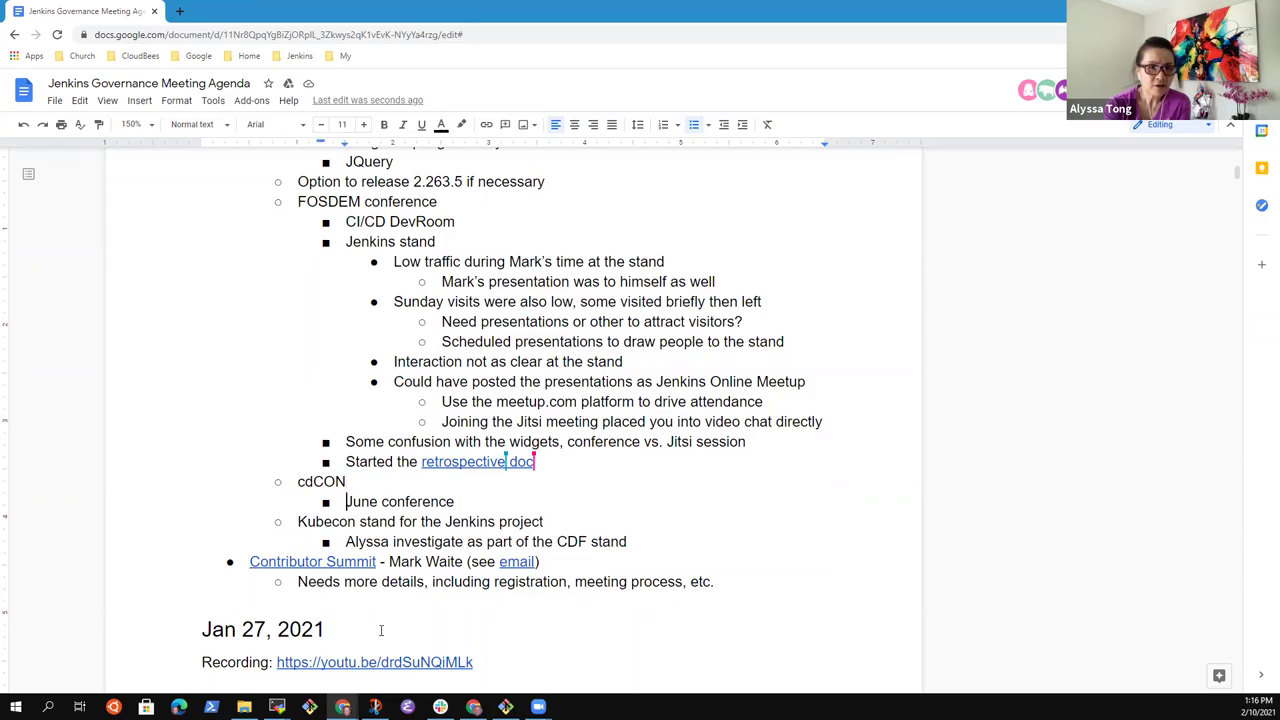
key("Down")
key("Left")
key("Return")
key("shift+Tab")
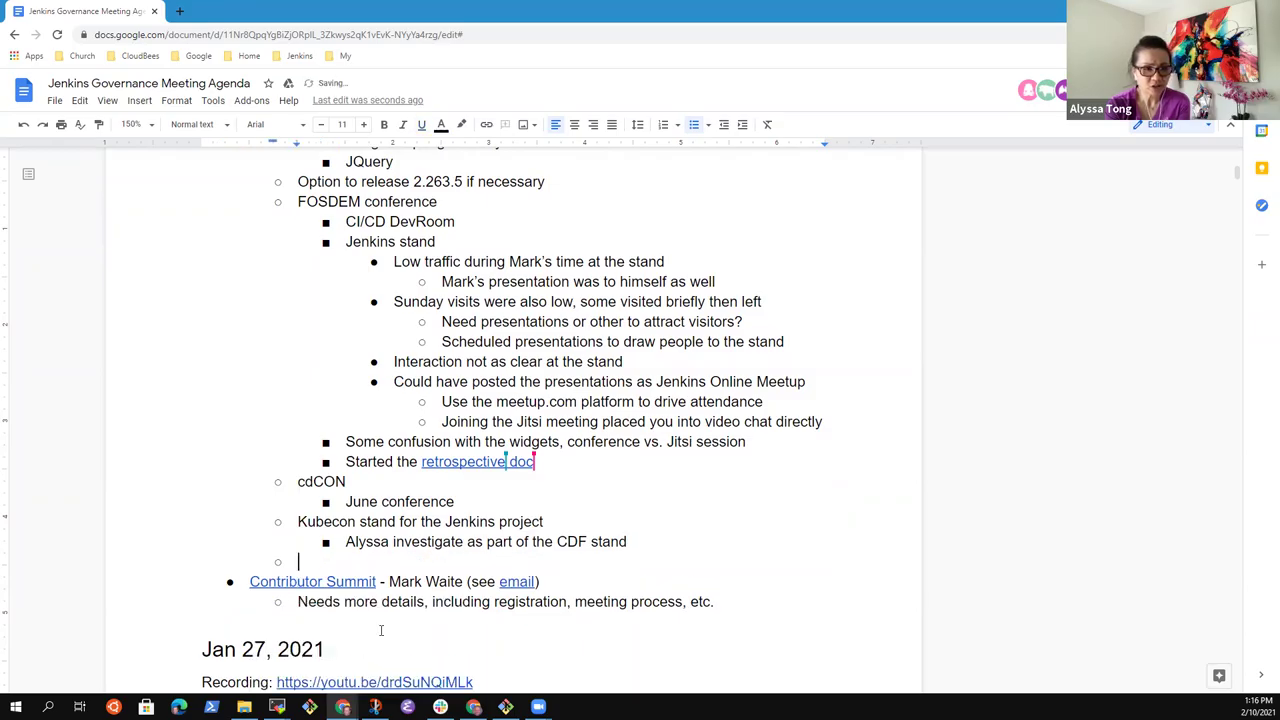
type("DevOps World - Alyssa")
Add a sub-bullet under DevOps World reading "Sep 29-30, 2021 - workshop on Sep 28".
key("Return")
key("Tab")
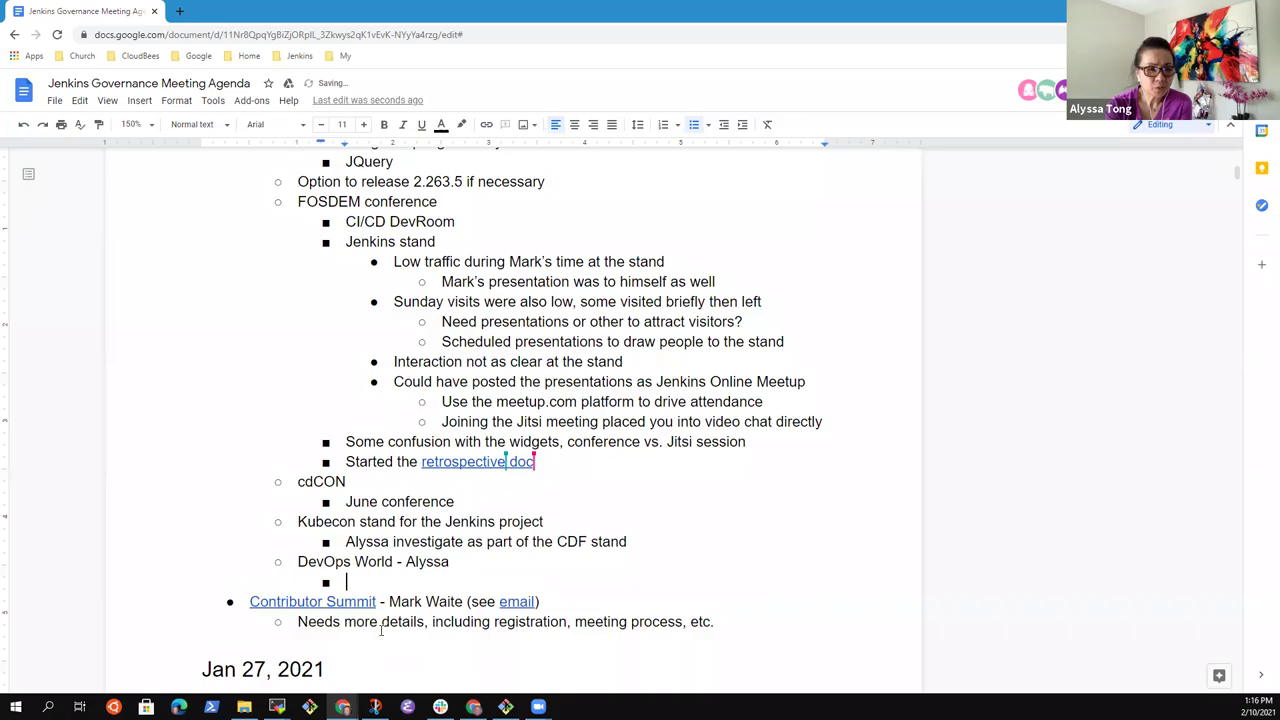
type("Re")
key("BackSpace")
key("BackSpace")
type("Sep 29-30")
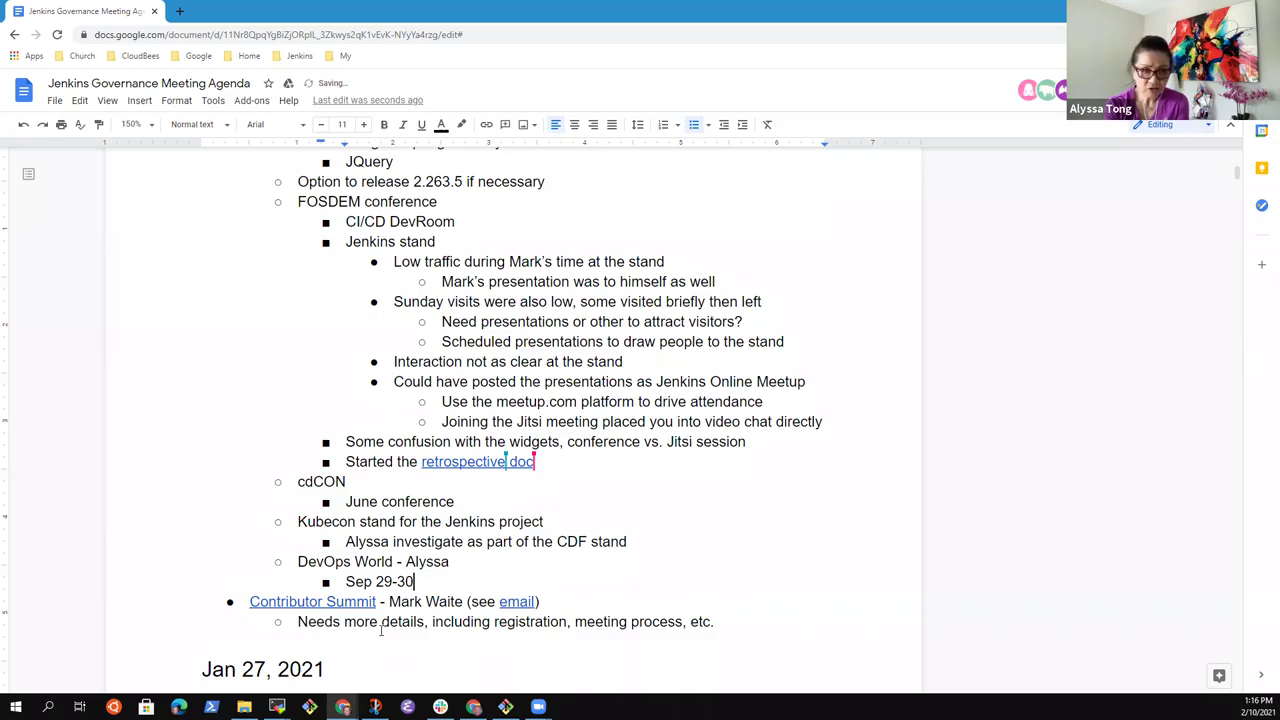
type(", 2021")
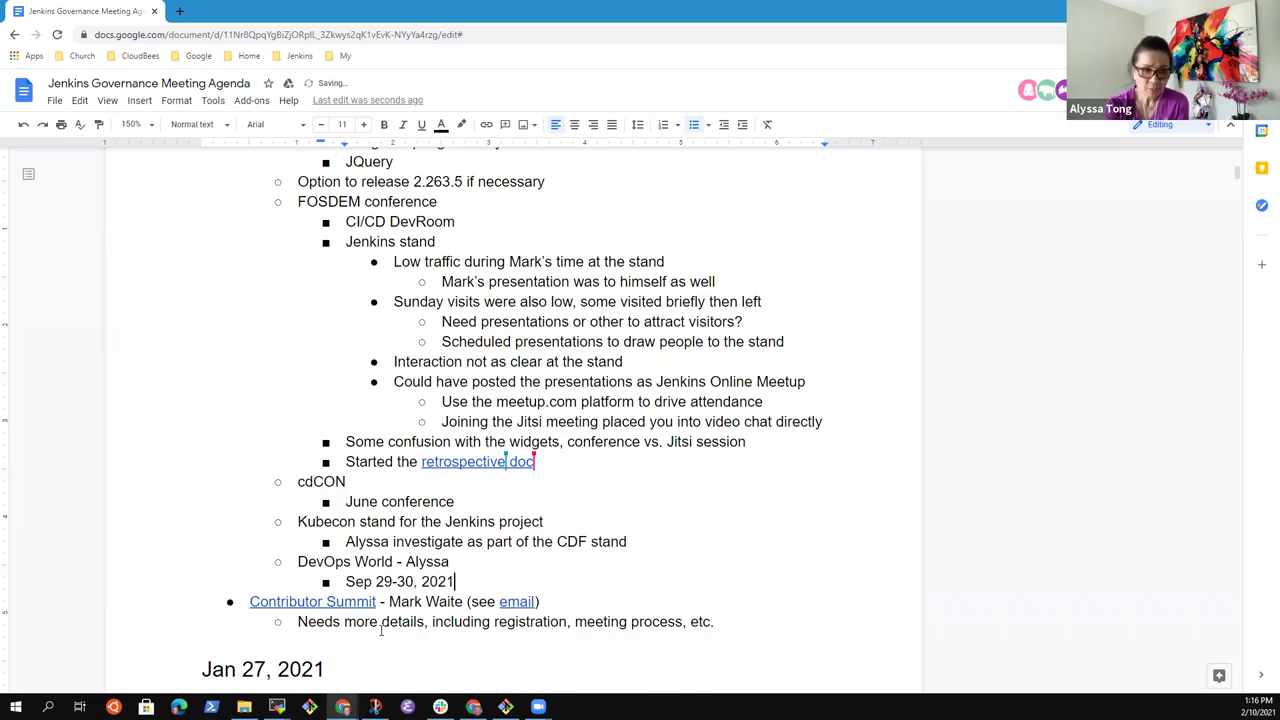
type(" - worksh")
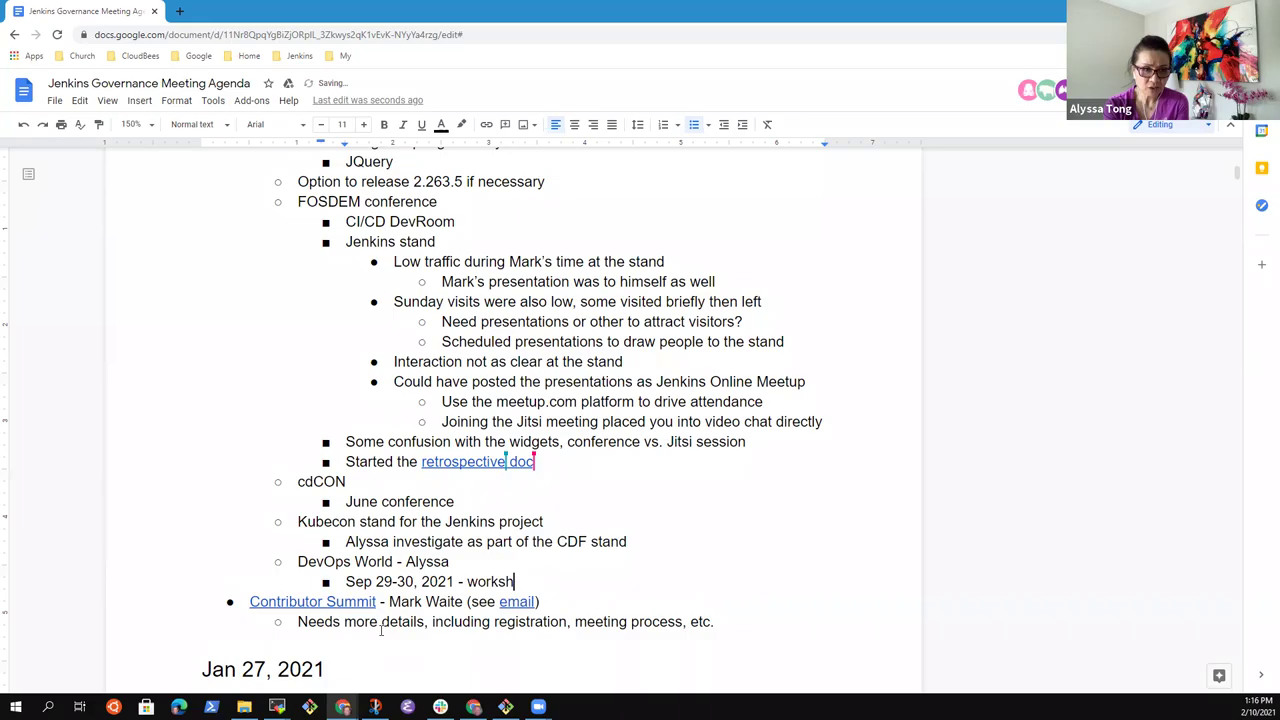
type("op on Sep 28")
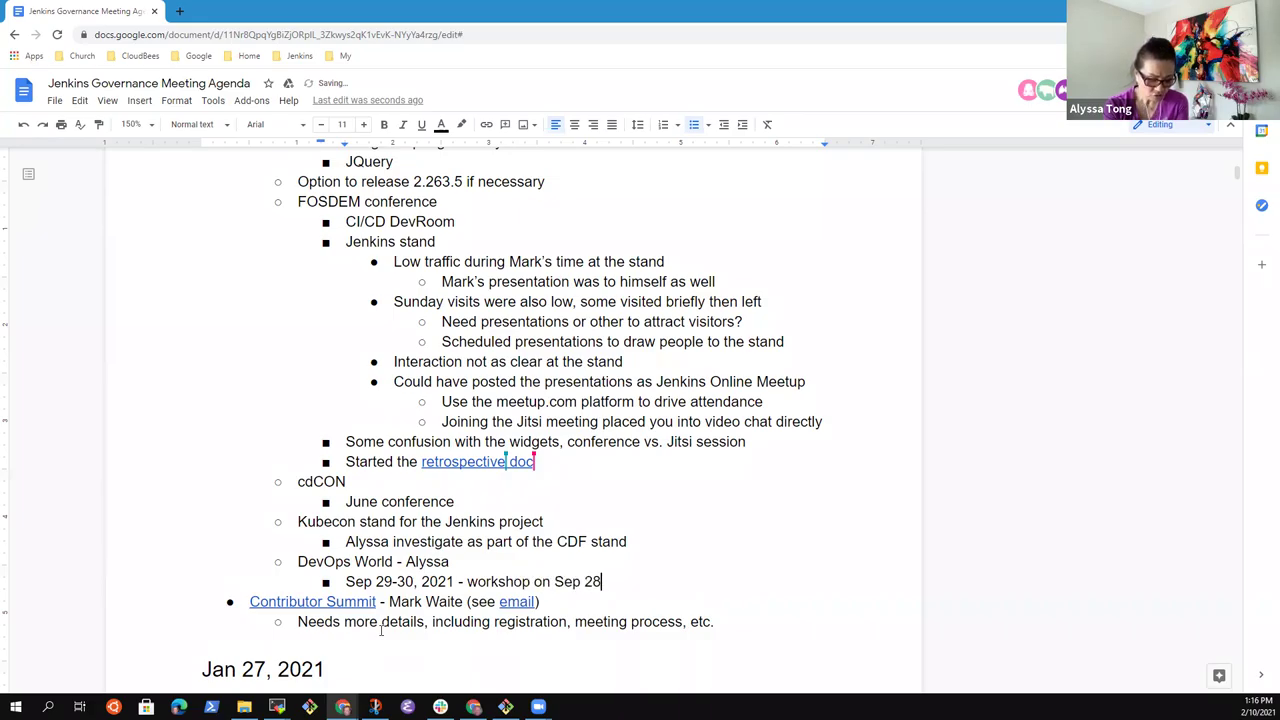
Add a bullet below the DevOps World dates reading "Community track with ~24 sessions in the track".
key("Return")
type("C")
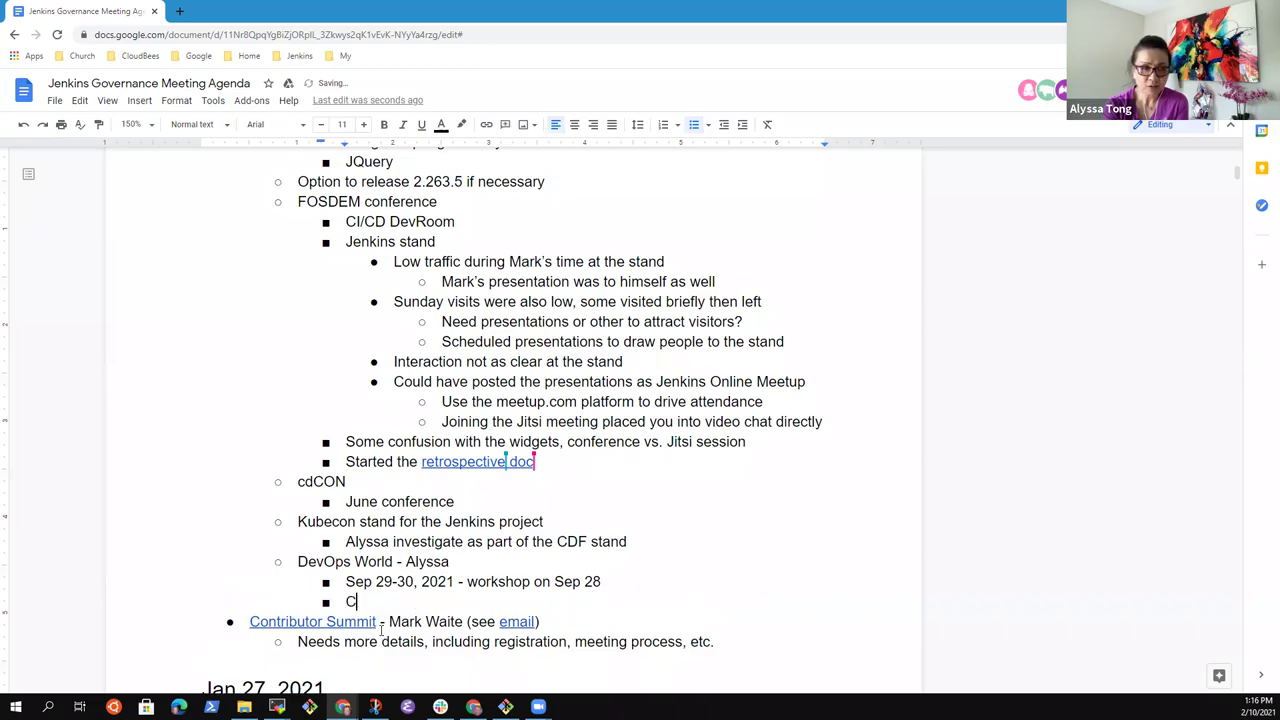
type("ommunity track with ~24 asess")
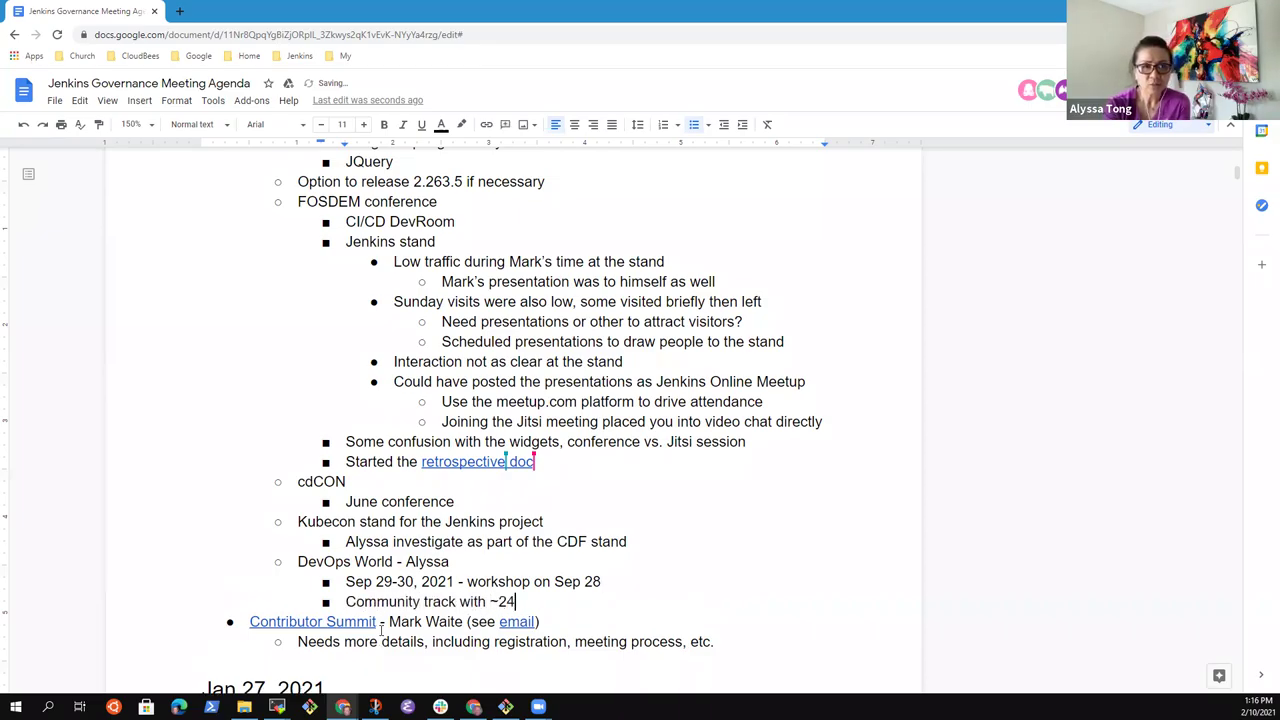
key("BackSpace")
key("BackSpace")
key("BackSpace")
key("BackSpace")
key("BackSpace")
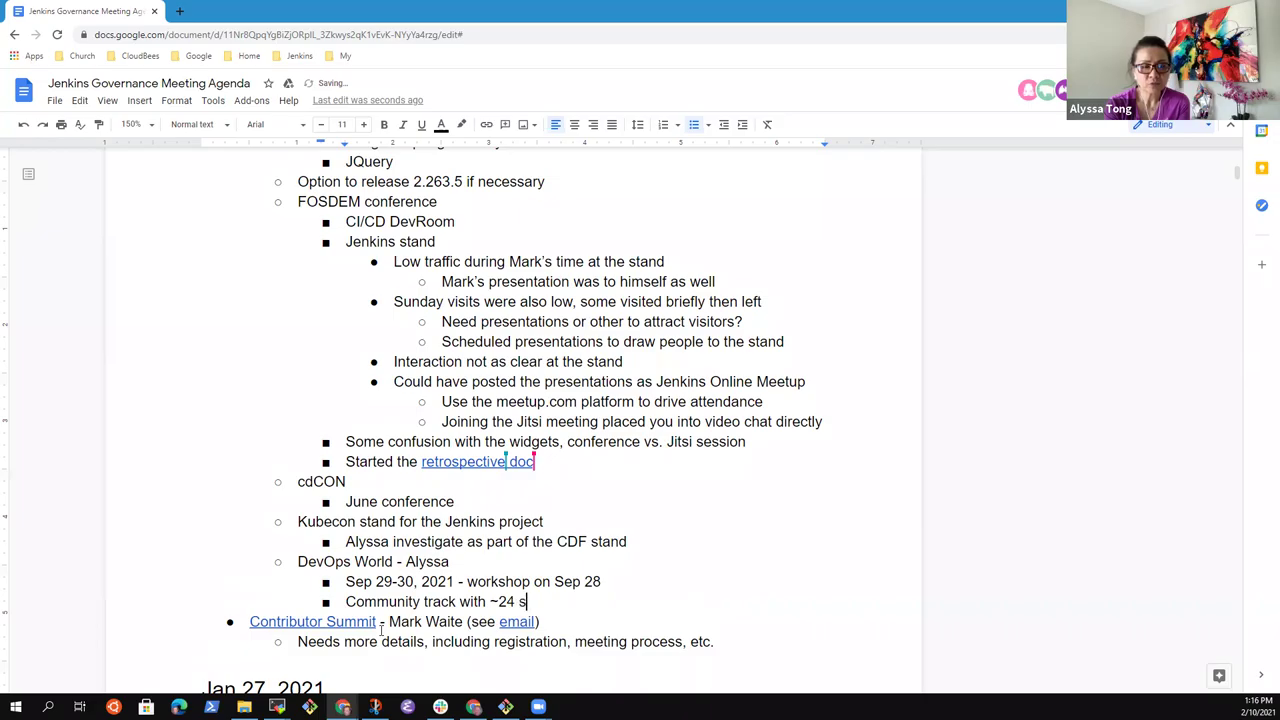
type("sessions in the track")
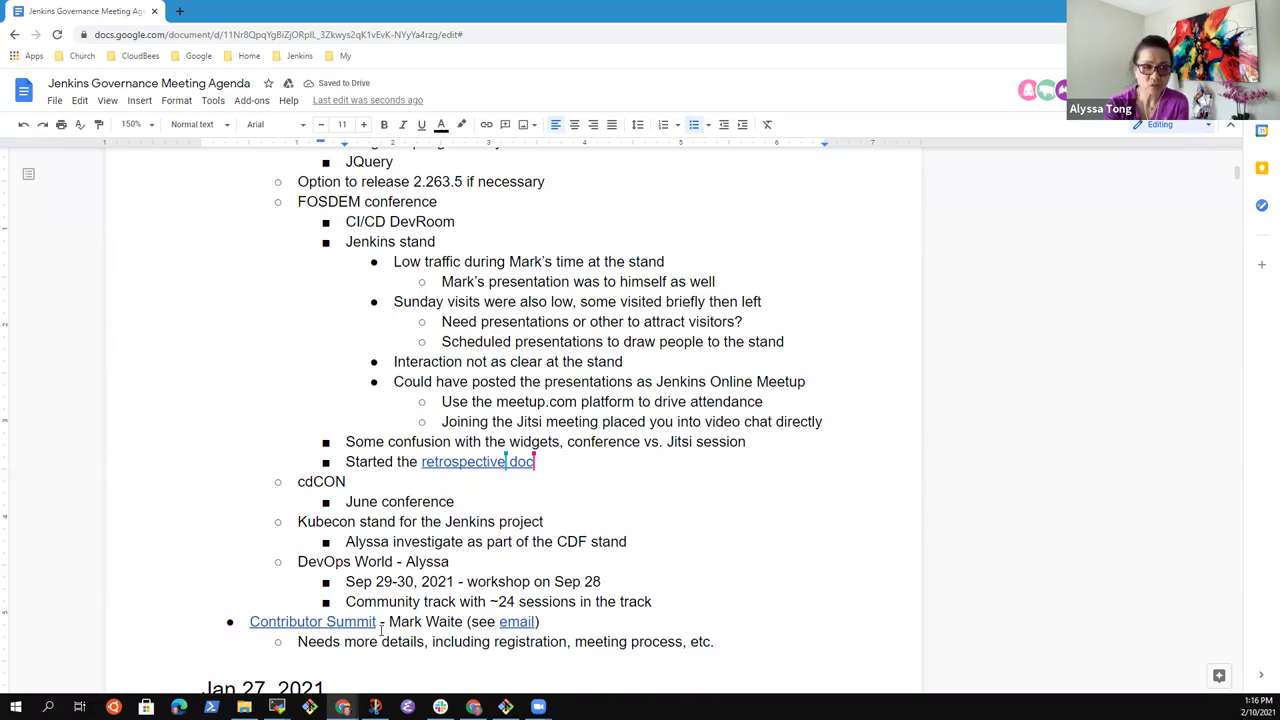
Add a bullet below the community track note reading "CDF have its own track".
key("Return")
type("CDF have its own")
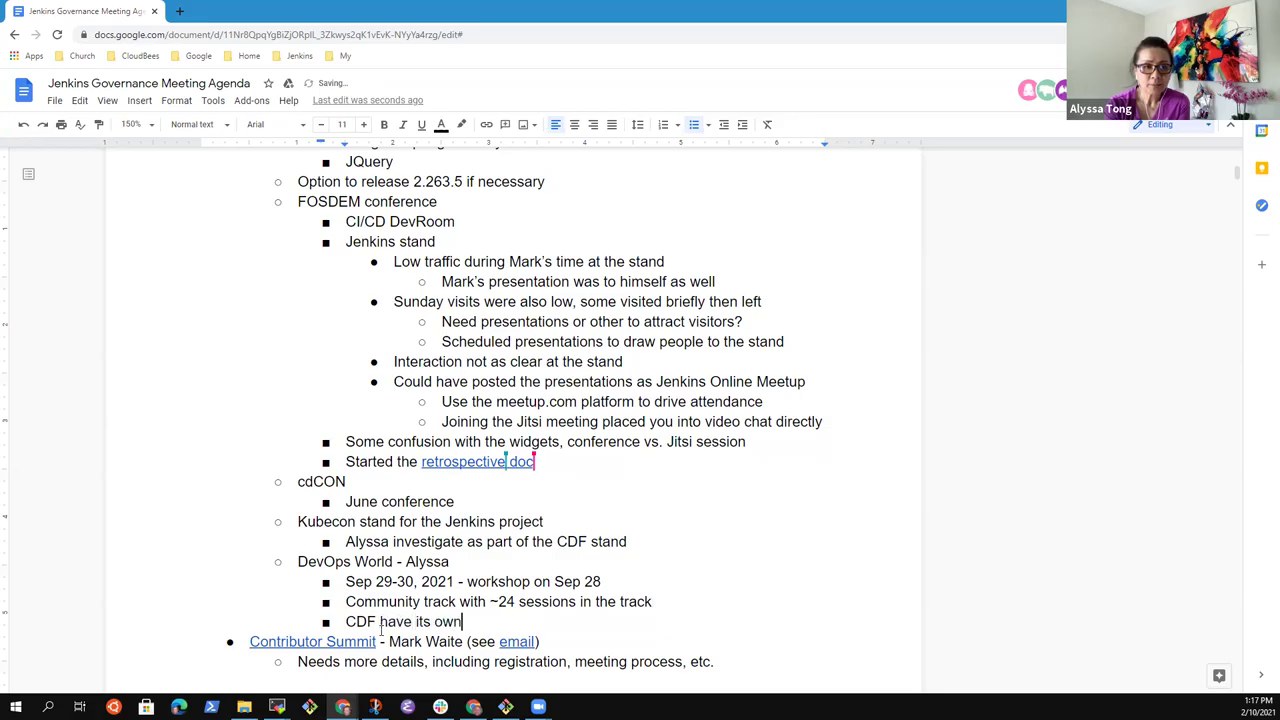
type(" track")
Add a bullet with the organizer's first name followed by "starting a CFP committee to evaluate proposed talks for the community track".
key("Return")
type("Alyssa (")
key("BackSpace")
key("BackSpace")
type("starting a CFP committee to evaluate proposed ")
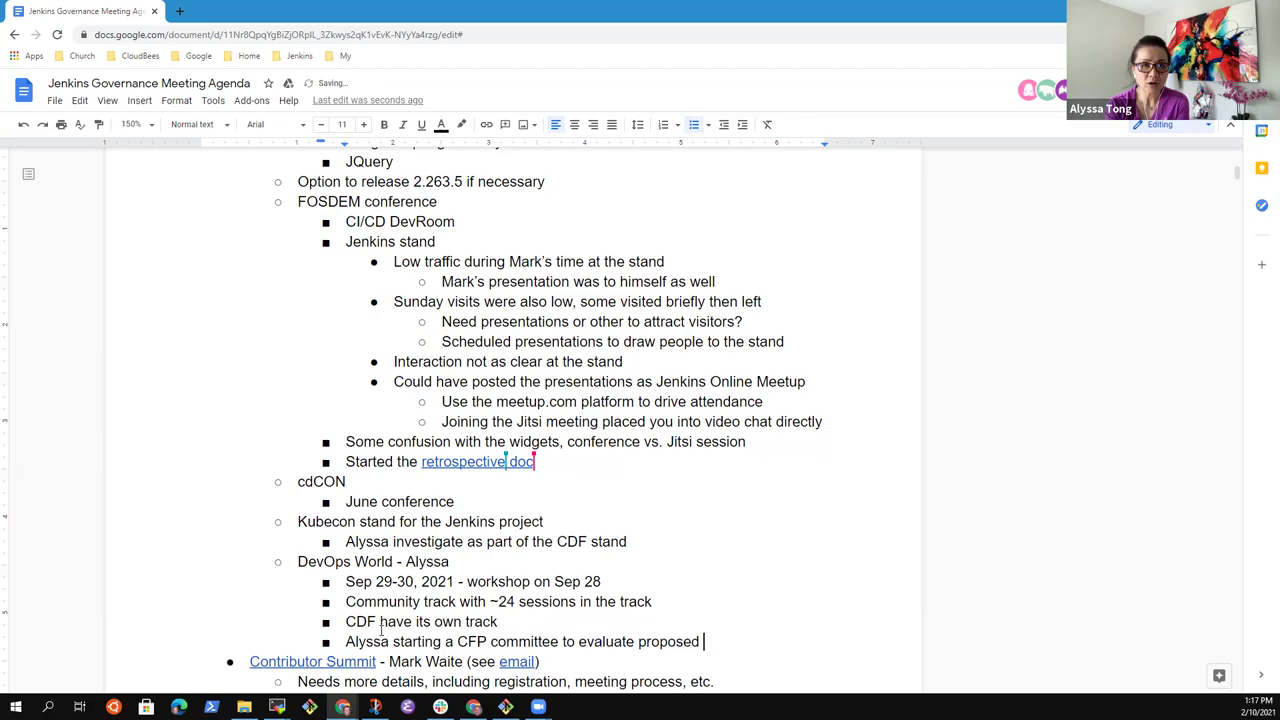
type("talks for the community track")
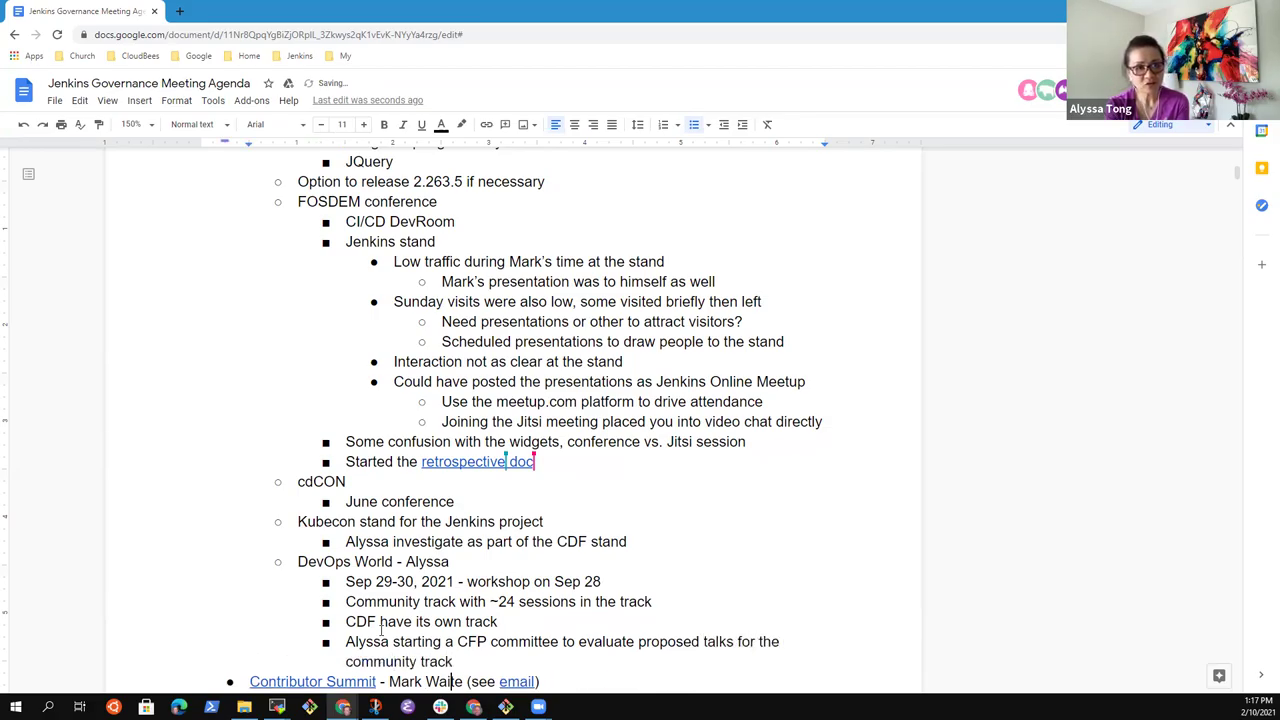
Add a nested bullet under the CFP committee note reading "Seeking volunteers to review and grade submissions".
scroll(380, 630, "down", 2)
key("Return")
key("Tab")
type("Seeking volunteers to review and grade submiossions")
key("ctrl+BackSpace")
type("submissions")
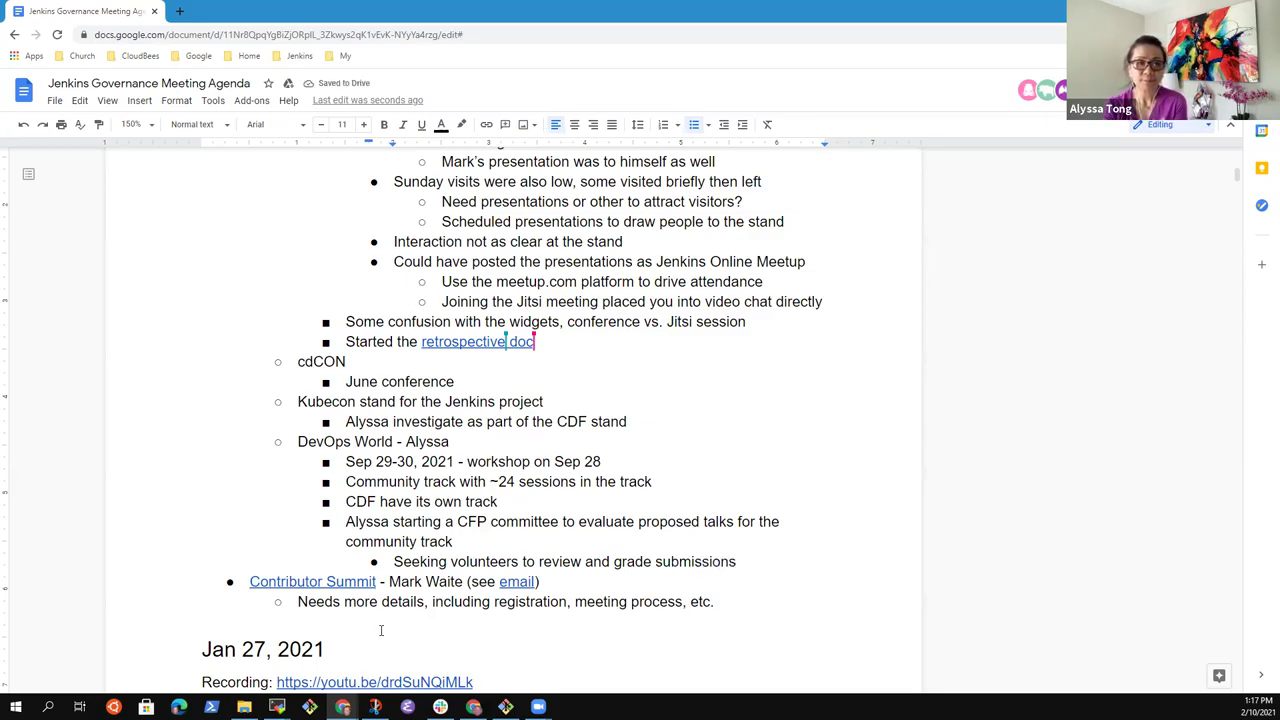
Append an empty bullet at the CFP committee level, and nest "Online only event" under the Sep 29-30 bullet.
key("Return")
key("shift+Tab")
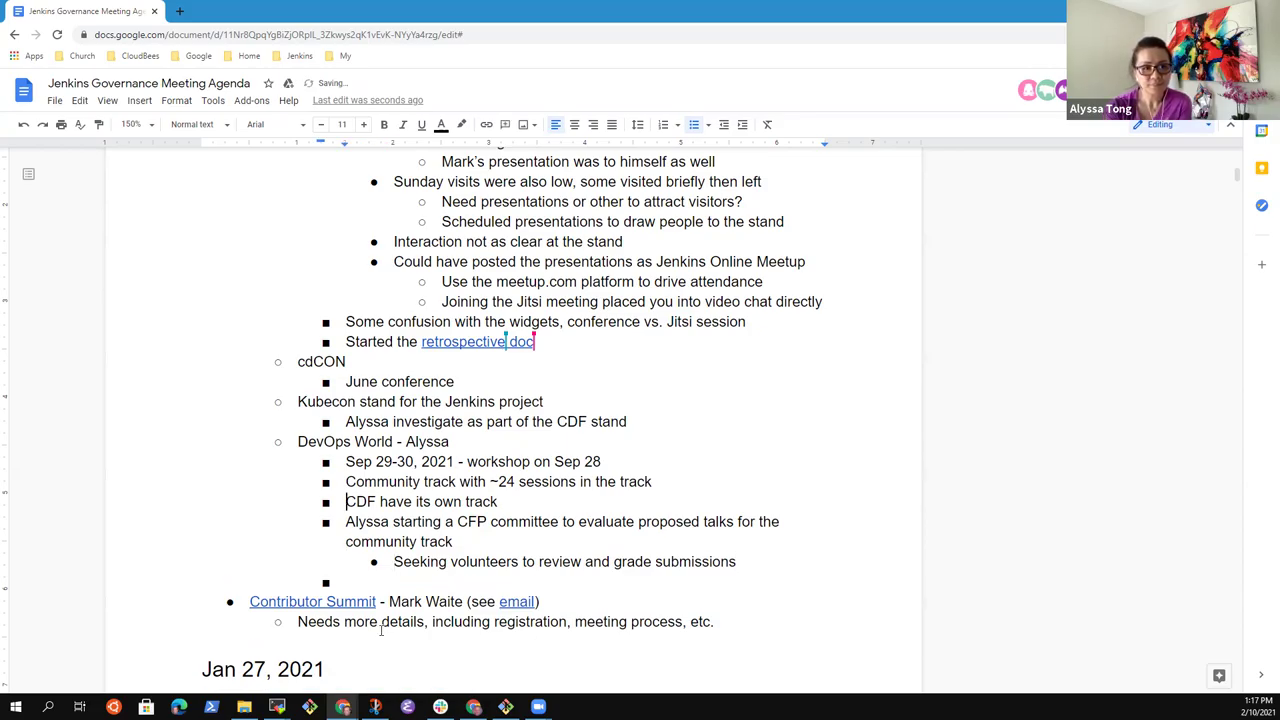
key("End")
key("Return")
key("Tab")
type("Online only event")
Fill the empty last DevOps World bullet with "Replaces / renames Jenkins World (was a new name last year)".
key("Down")
key("Down")
key("Down")
type("Replaces")
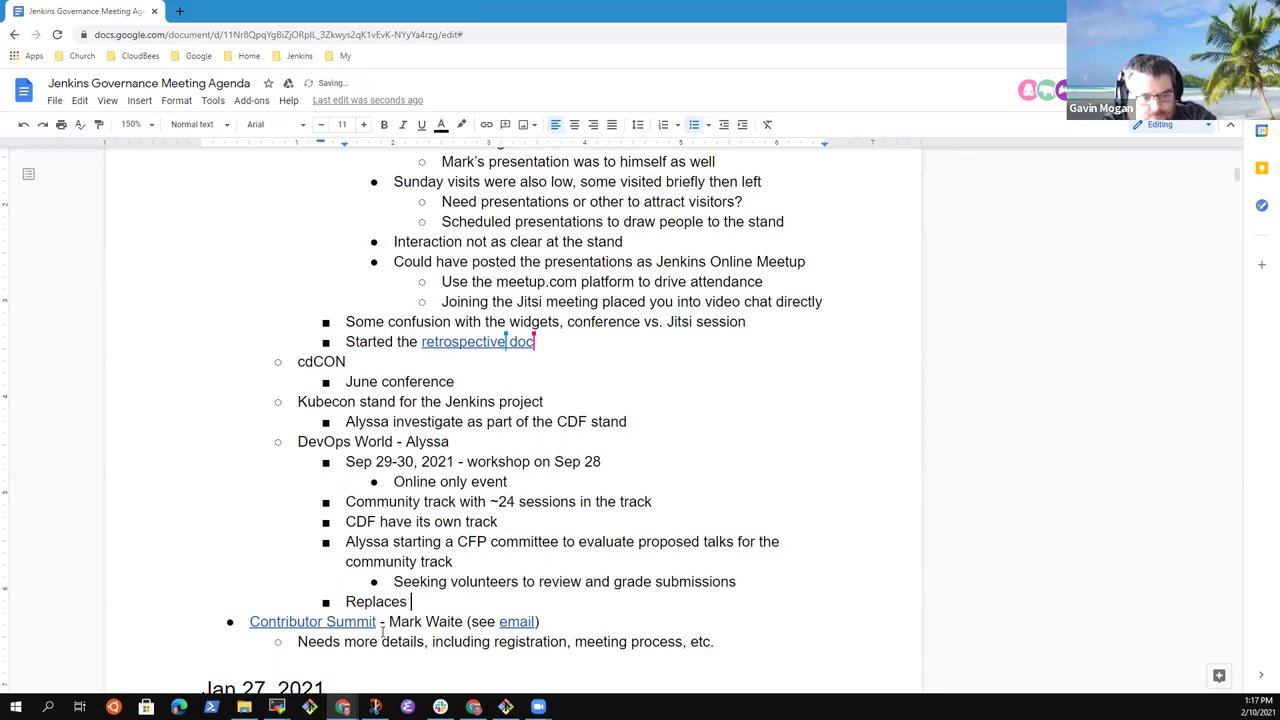
type(" / renames Je")
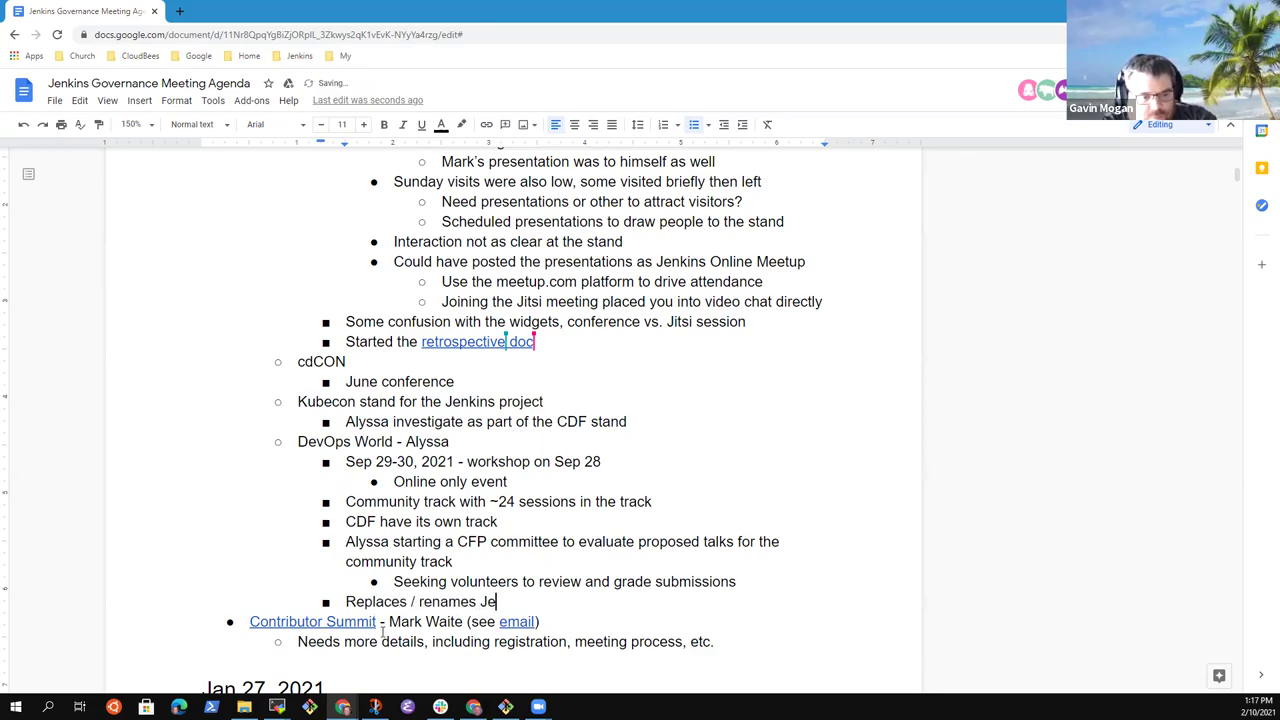
type("nkins World")
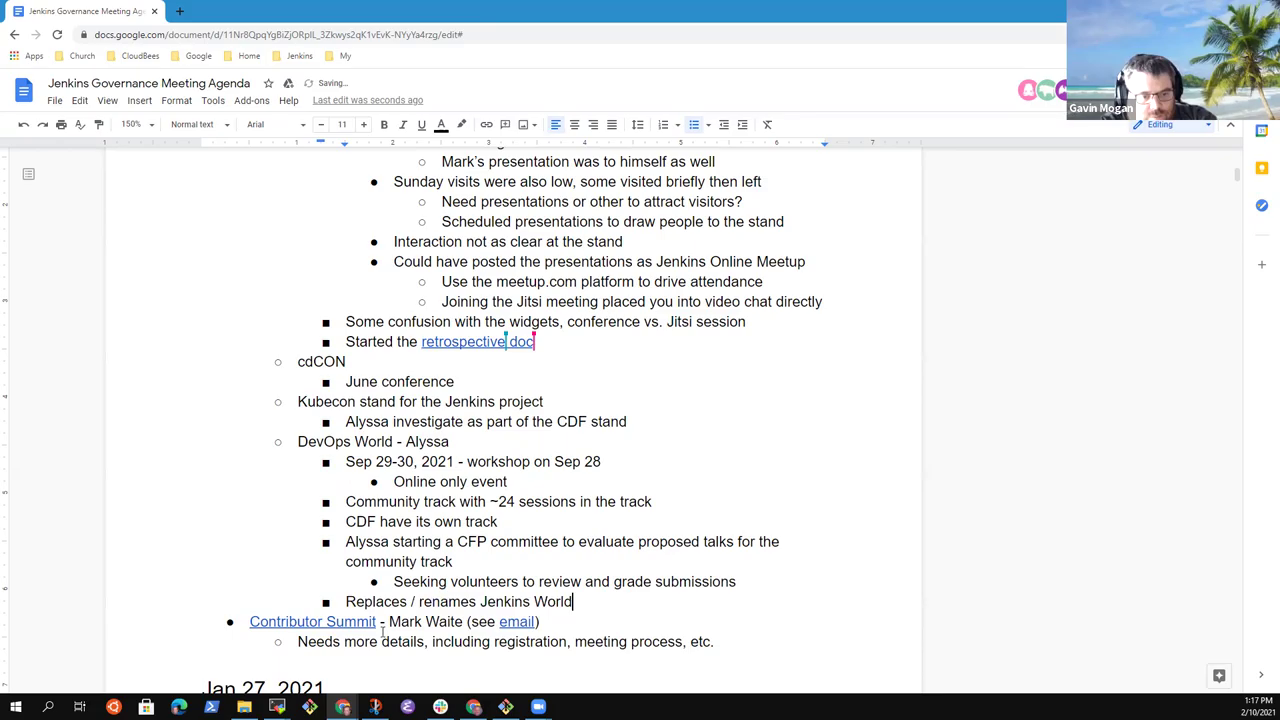
type(" (")
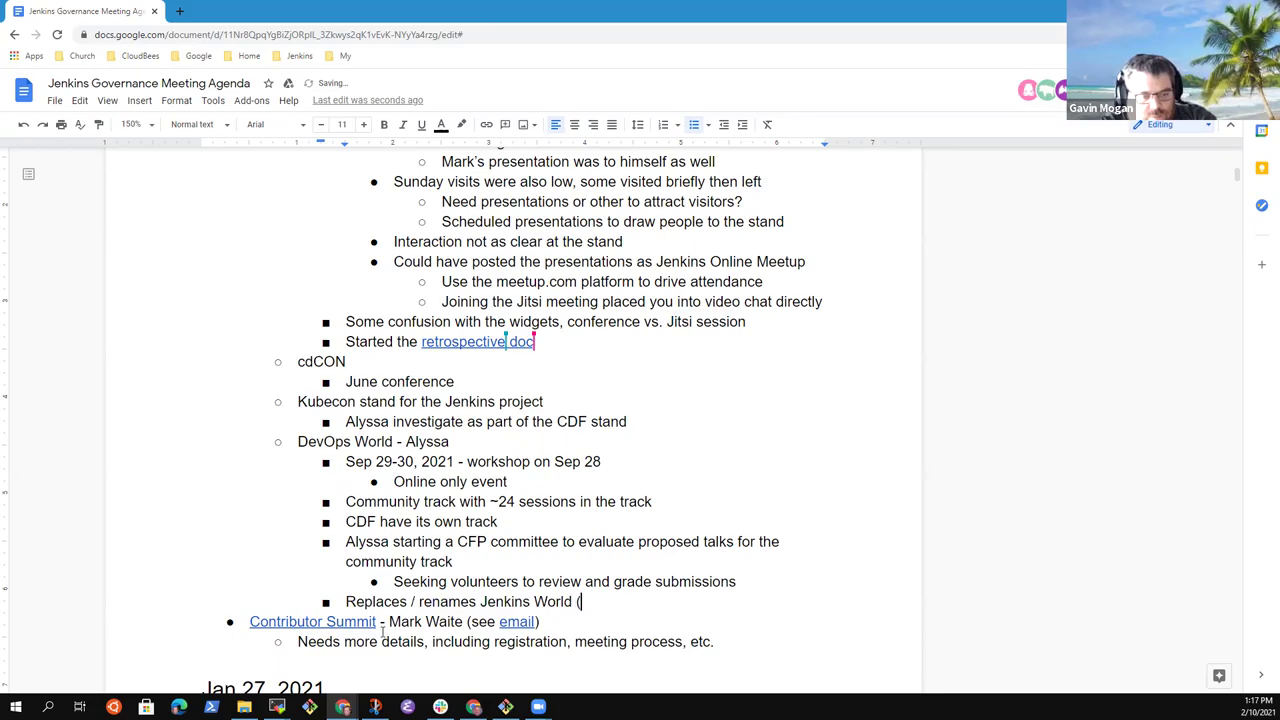
key("BackSpace")
type("(was a ")
type("new name last year)")
Reword the parenthetical after "Jenkins World" to read "(was that new name in 2020)".
key("ctrl+Left")
key("ctrl+Left")
key("ctrl+Left")
key("ctrl+Left")
key("ctrl+Left")
key("ctrl+shift+Left")
type("that")
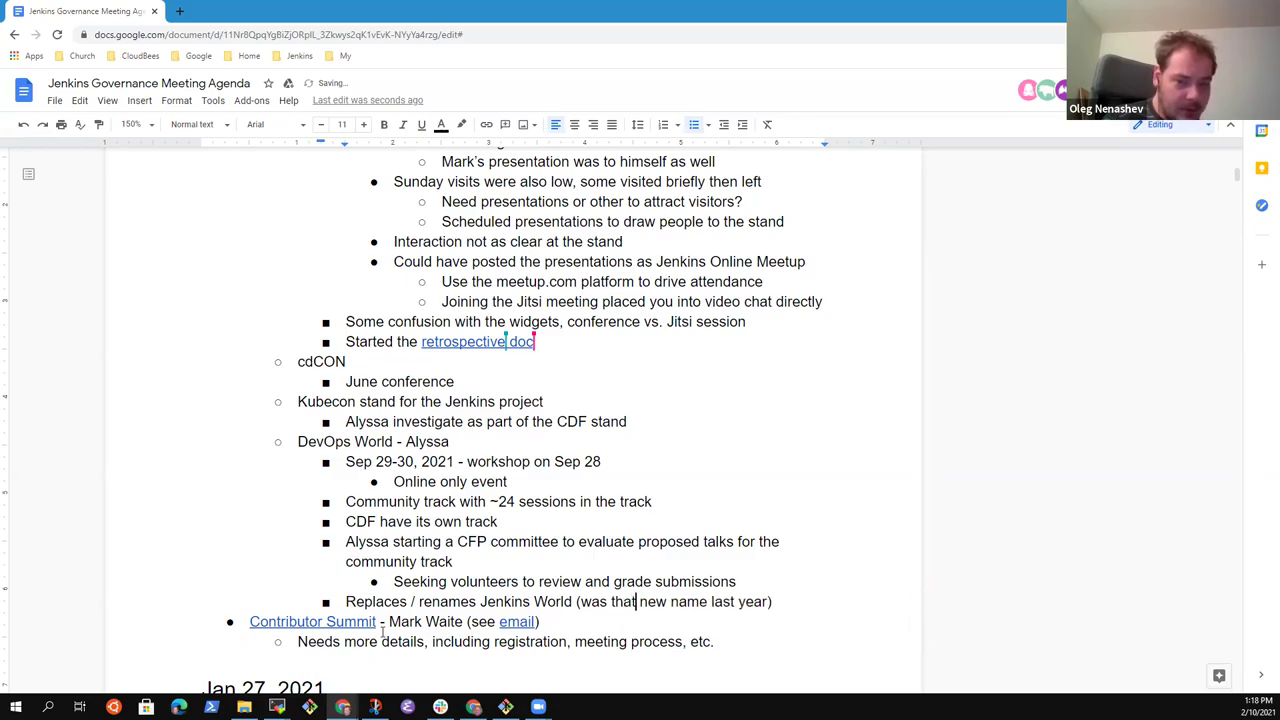
key("ctrl+Right")
key("ctrl+Right")
key("ctrl+Right")
key("ctrl+shift+Right")
key("ctrl+shift+Right")
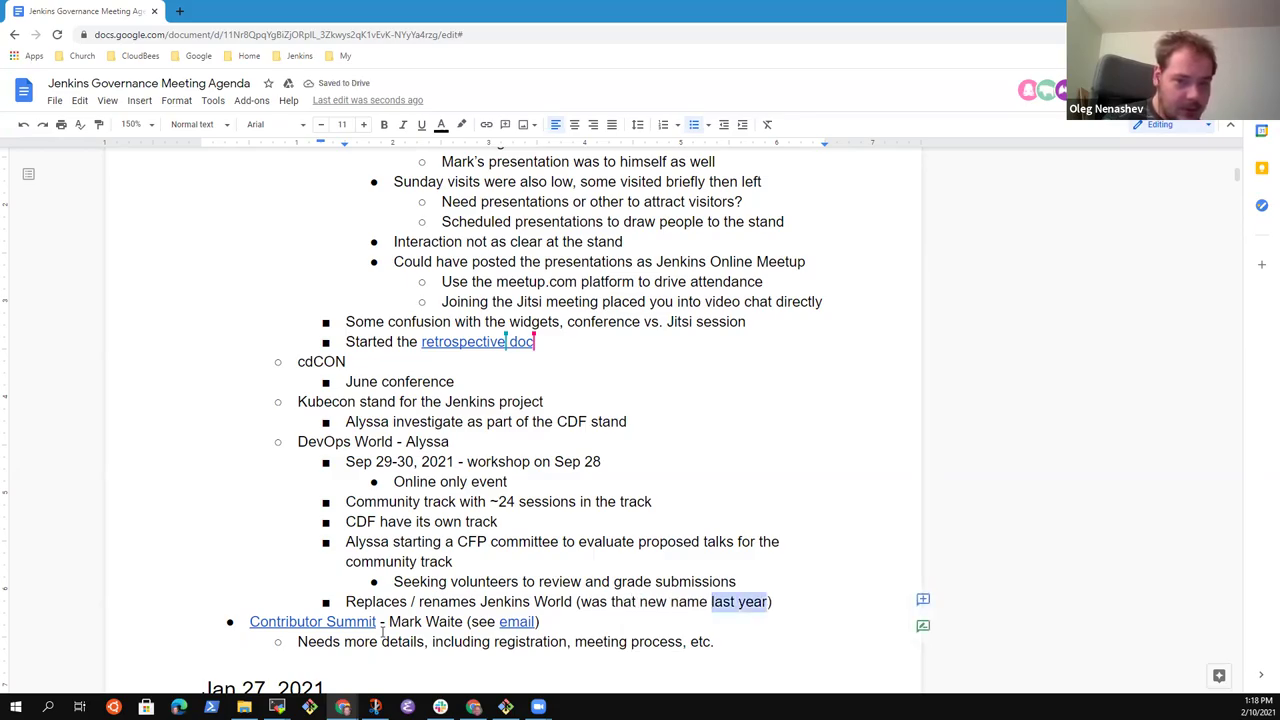
type("in 2020")
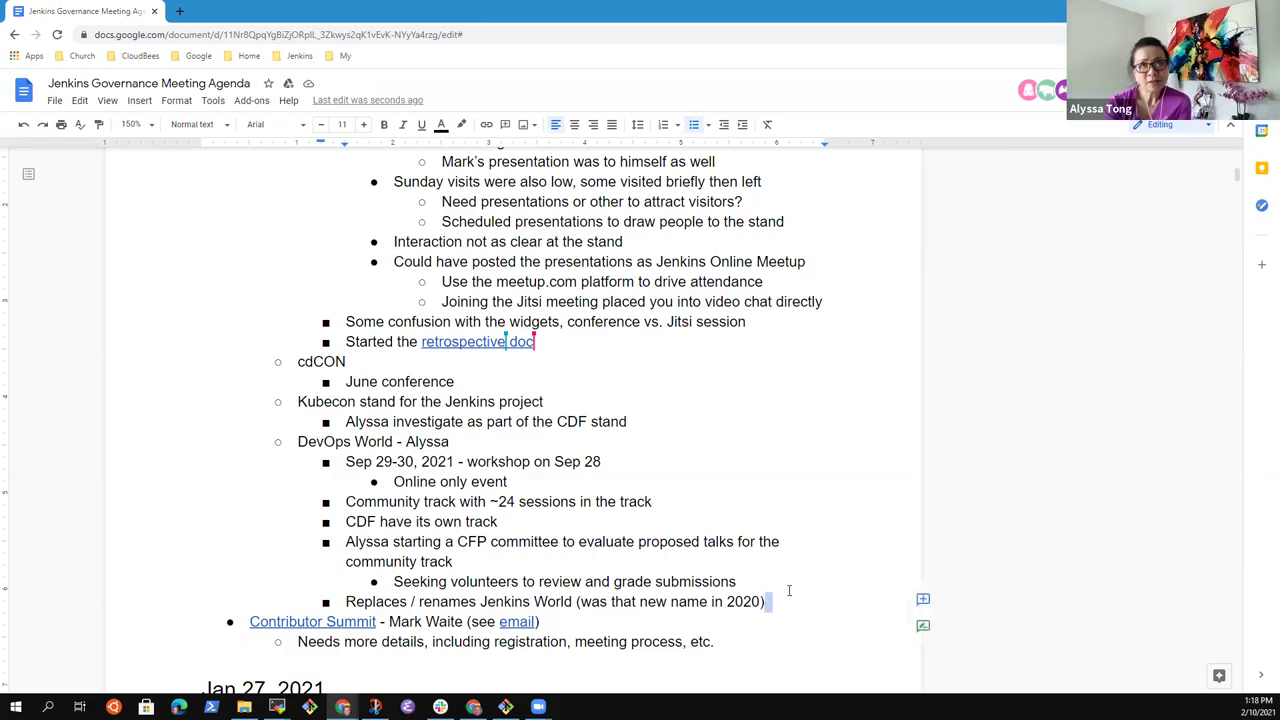
Add a nested bullet reading "Which topics?" under the "Community track with ~24 sessions in the track" note.
key("Up")
key("Up")
key("Up")
key("Up")
key("Up")
key("Return")
key("Tab")
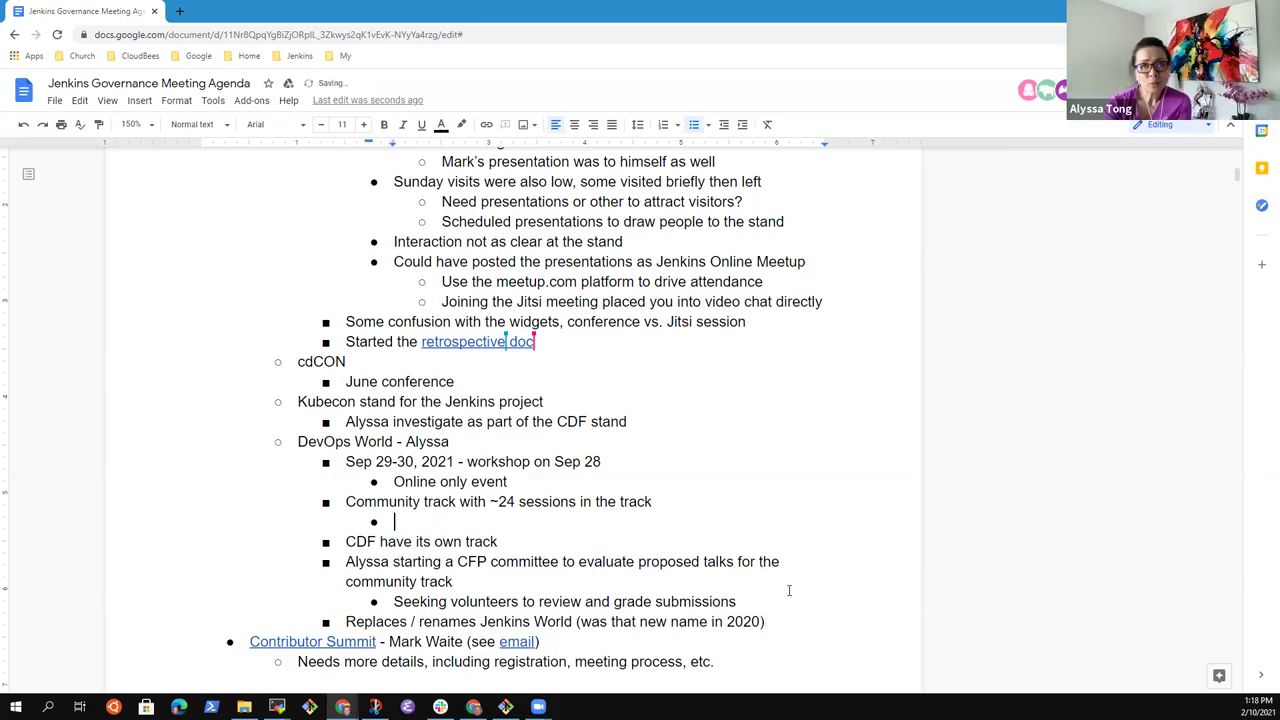
type("Which topics?")
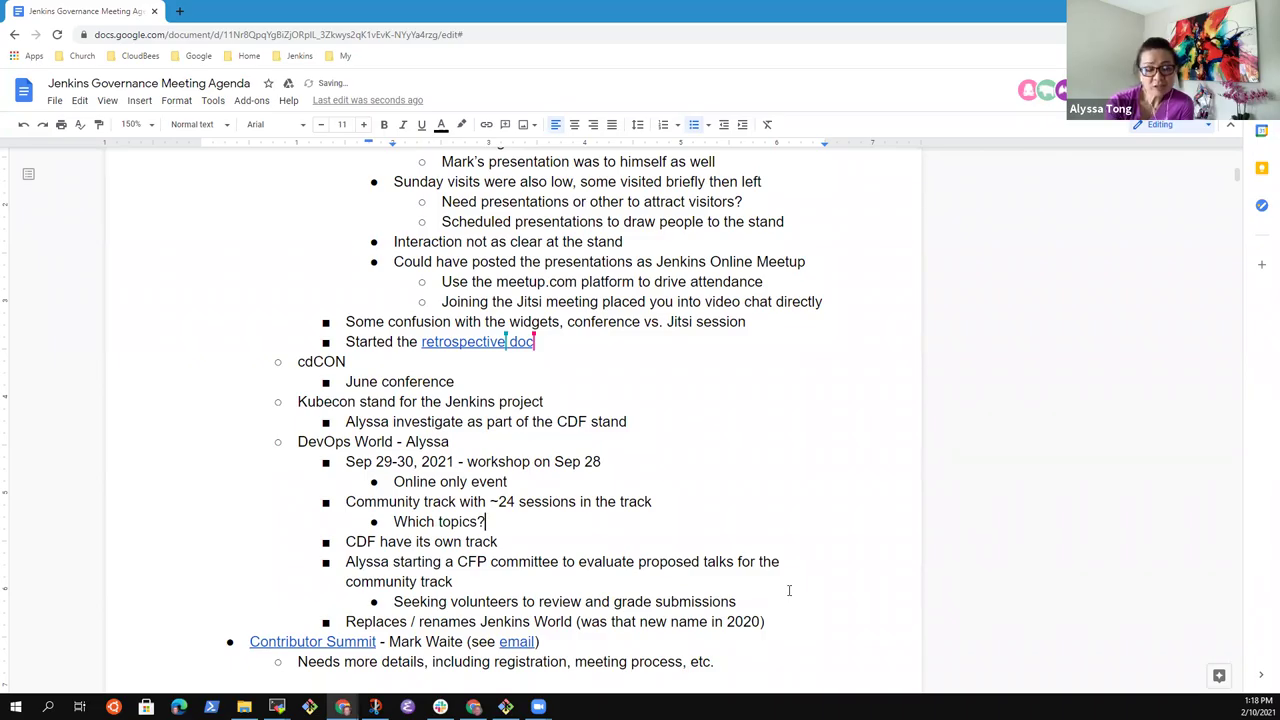
Nest a "Culture" bullet under "Which topics?" and start another bullet at the same level.
key("Return")
type("Culter")
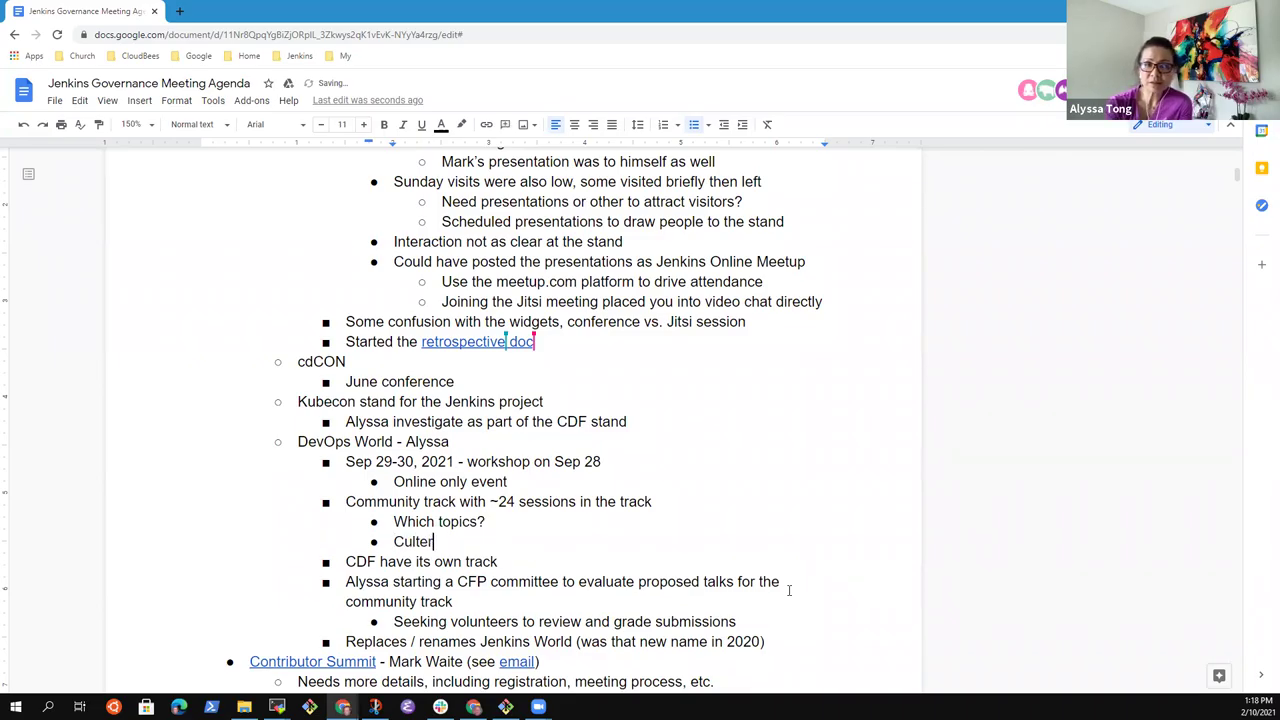
key("Tab")
key("End")
key("BackSpace")
key("BackSpace")
type("ure")
key("Return")
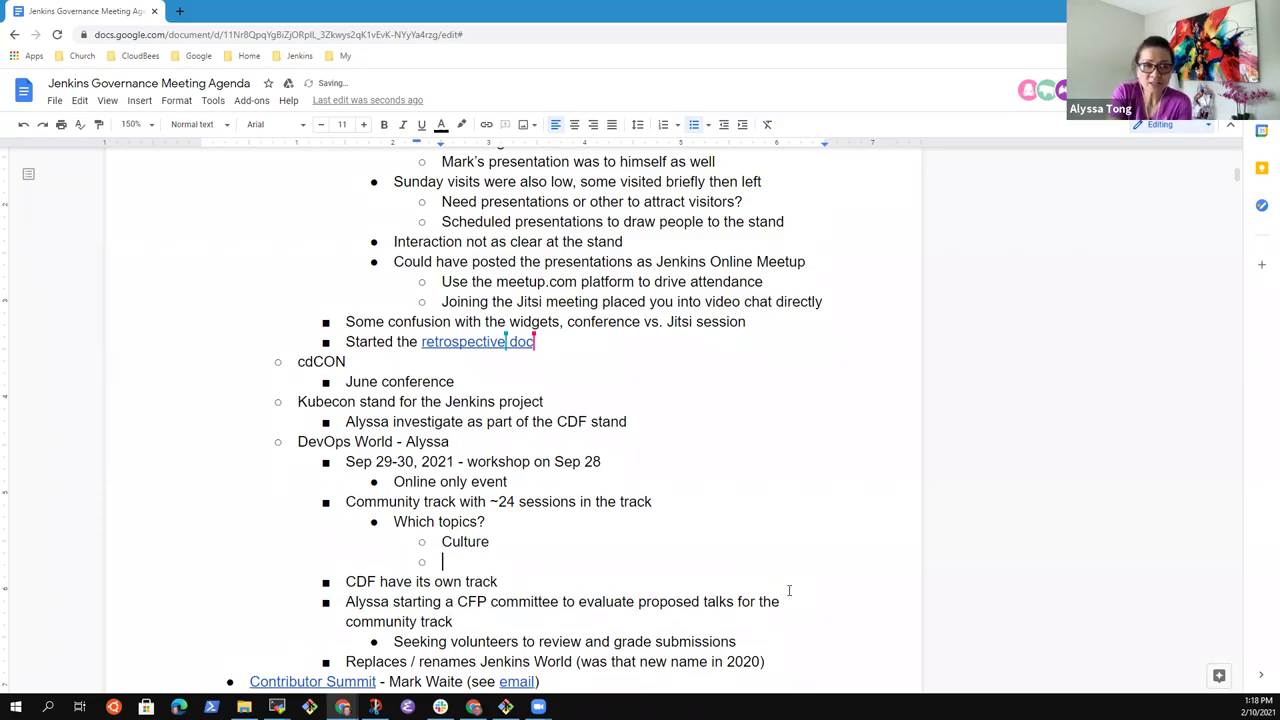
List "Creative use", "Growing the community" and "Open source stories" as further topic bullets, followed by an empty one.
type("Creative use")
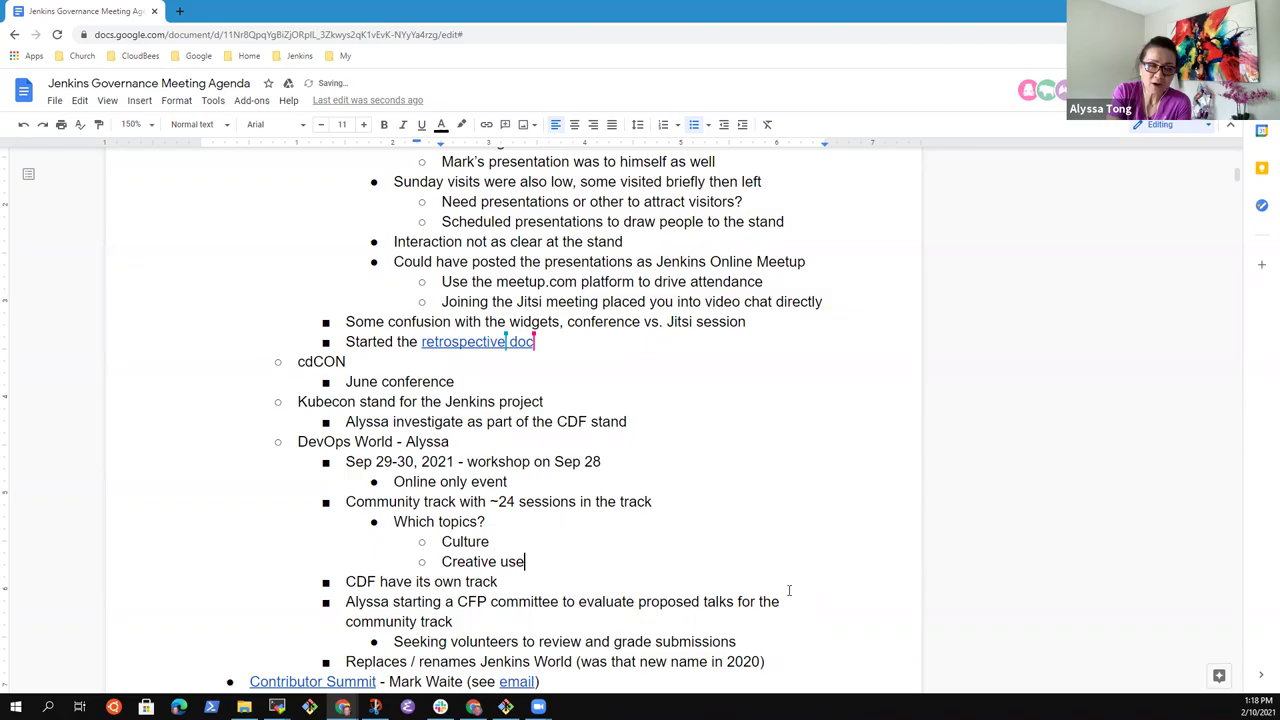
key("Return")
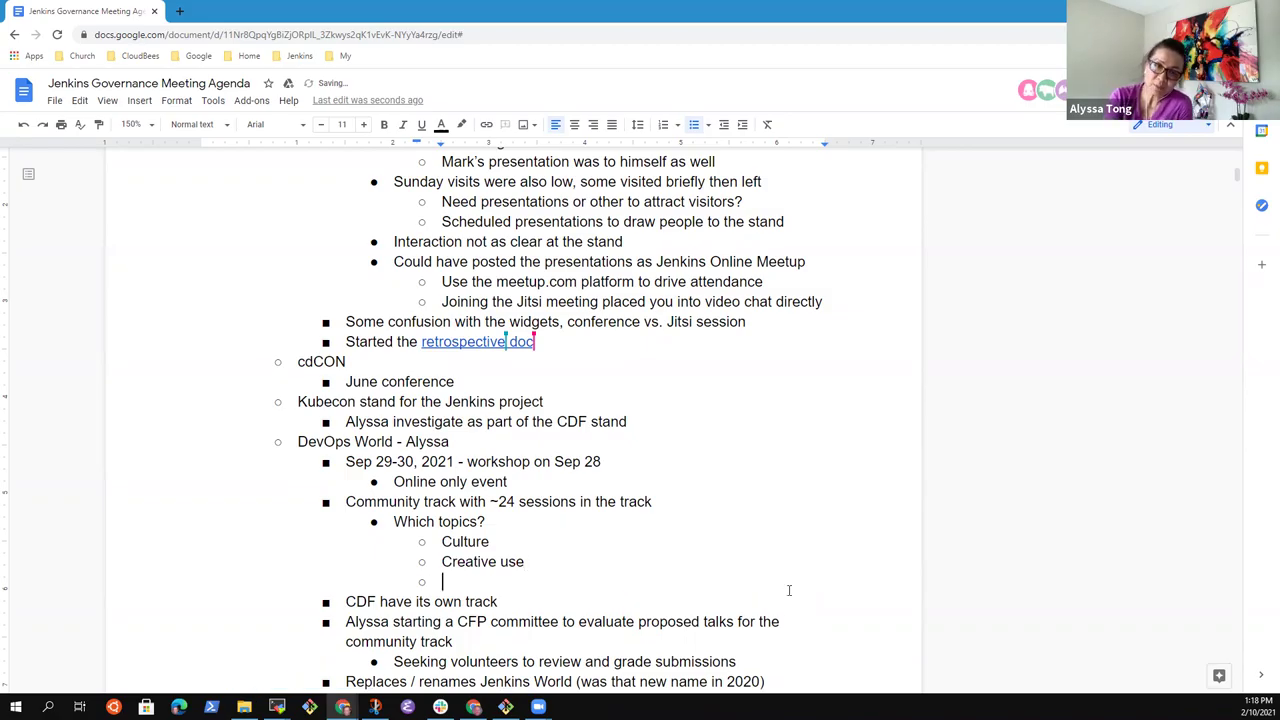
type("Growing the co")
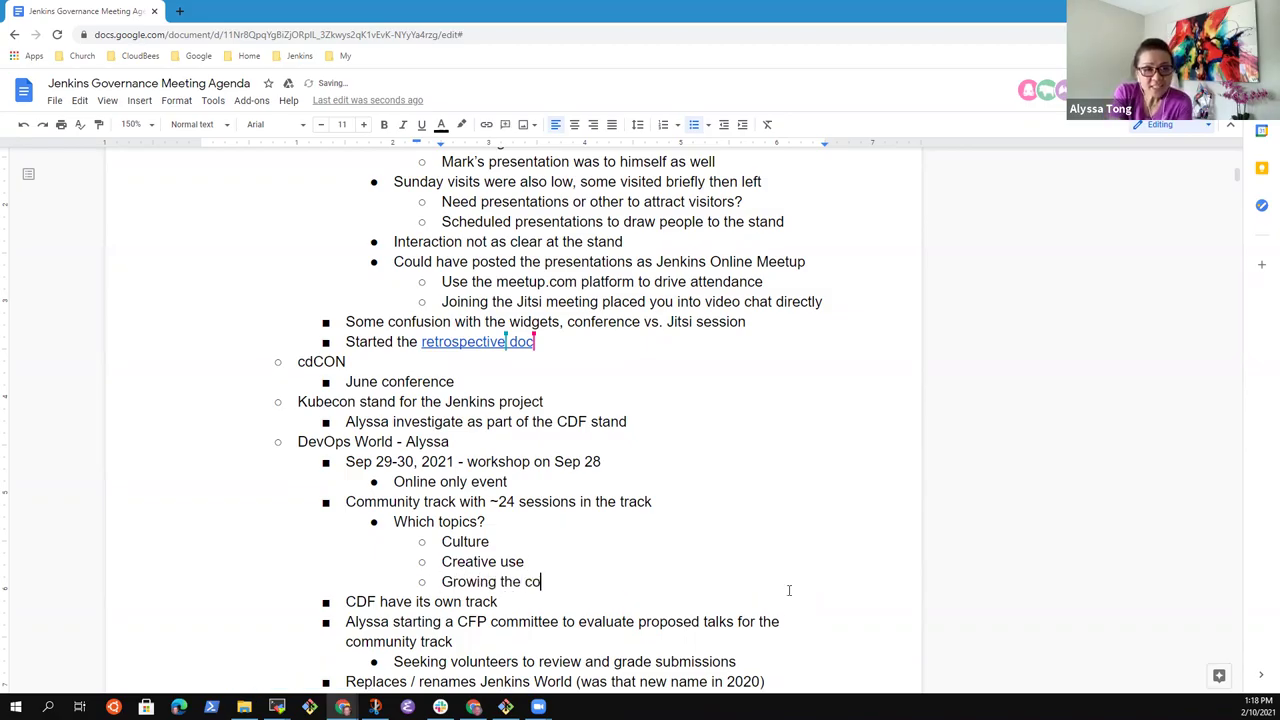
type("mmunity")
key("Return")
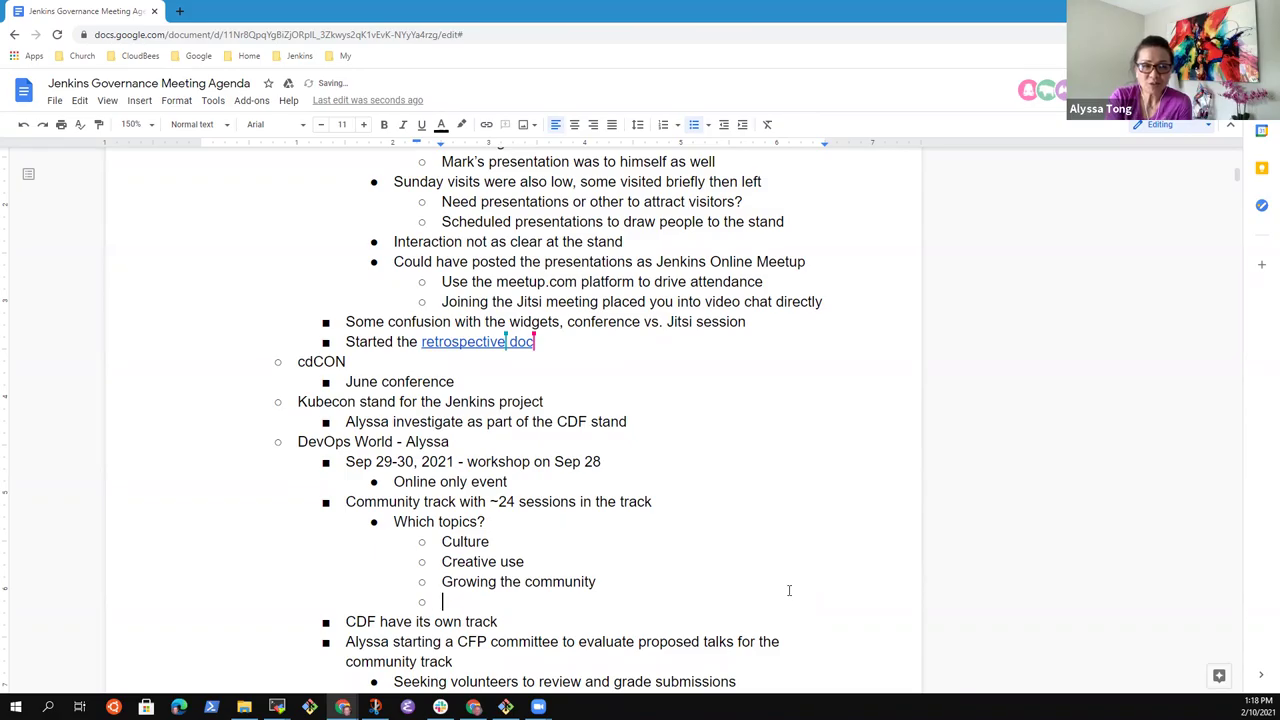
type("Open source stories")
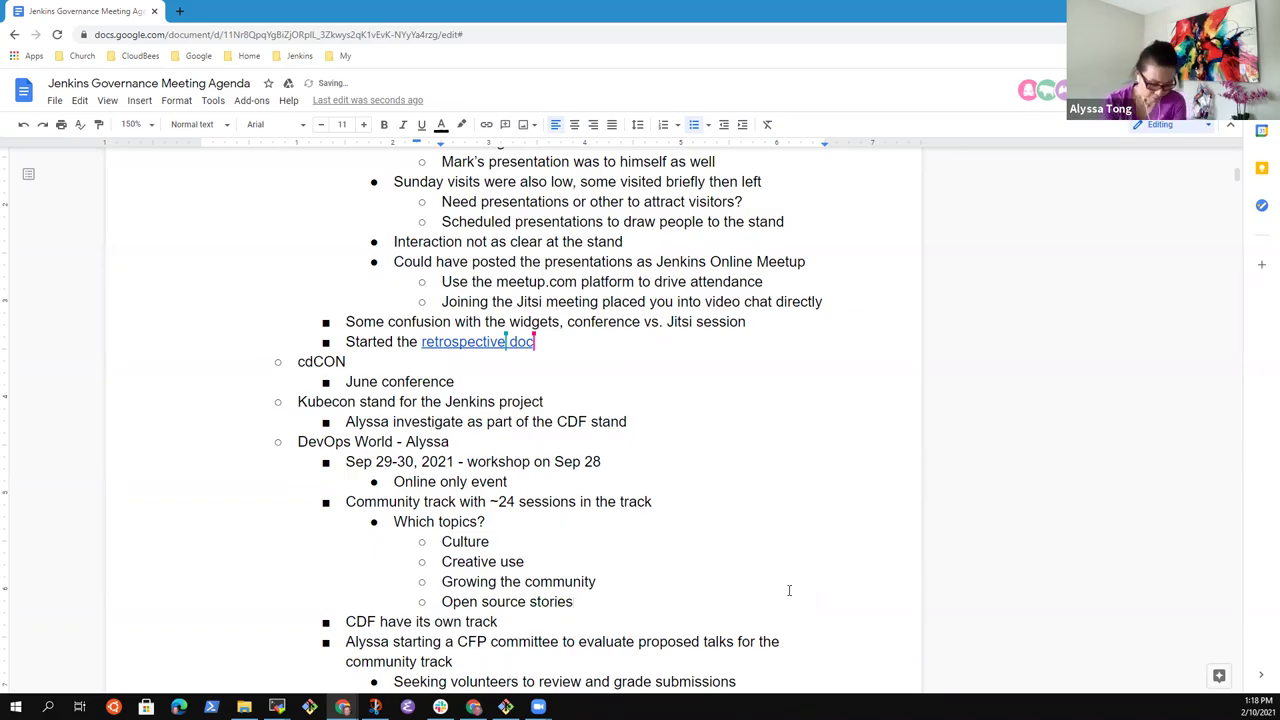
key("Return")
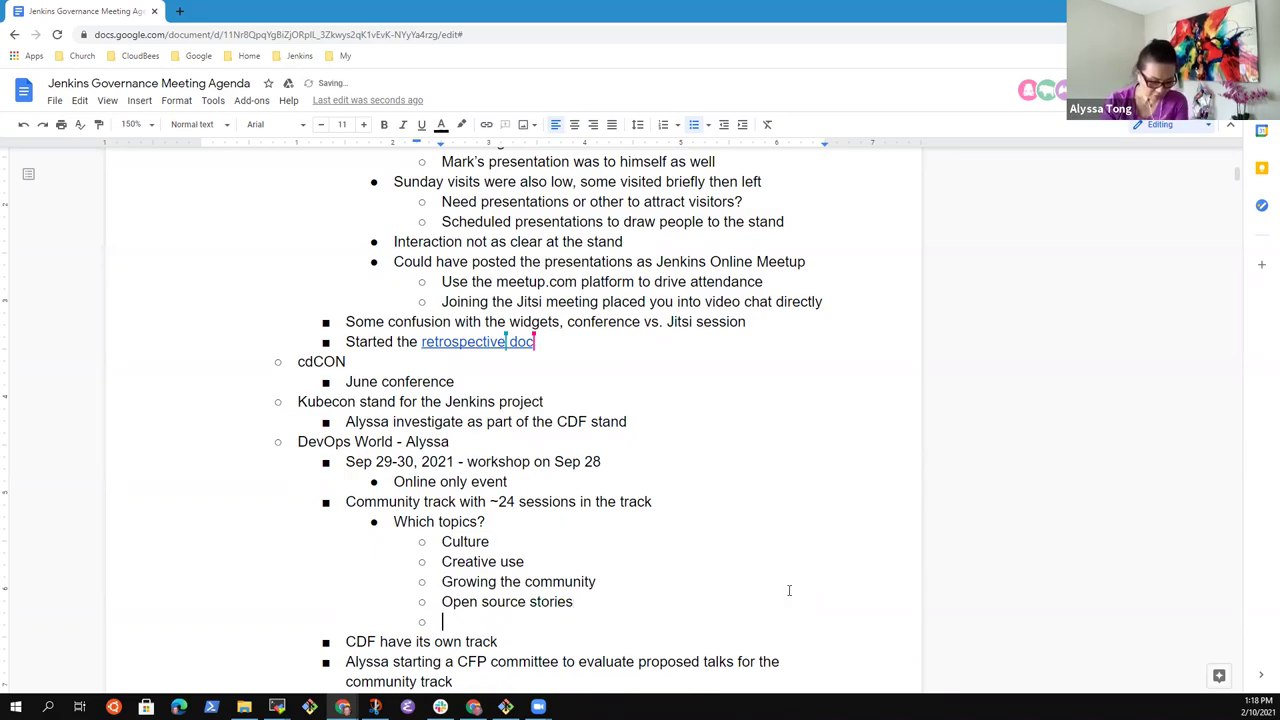
key("Down")
key("Down")
key("Down")
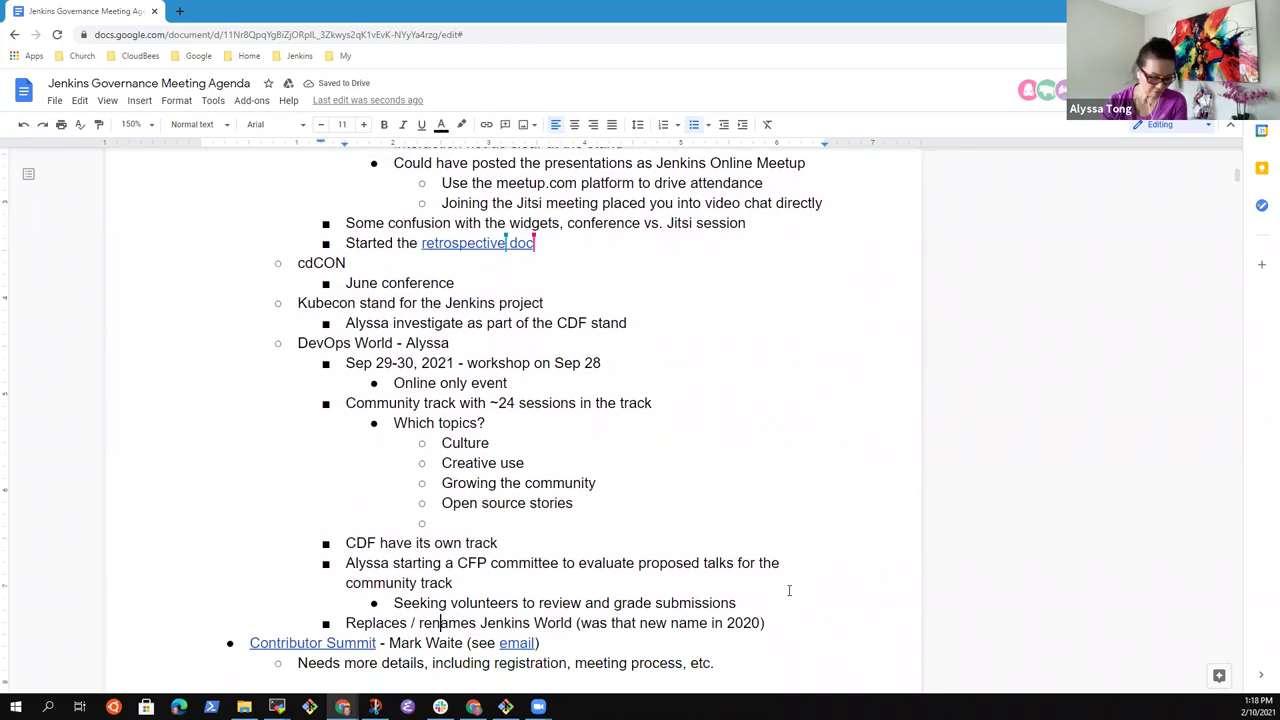
key("Up")
key("Up")
key("Up")
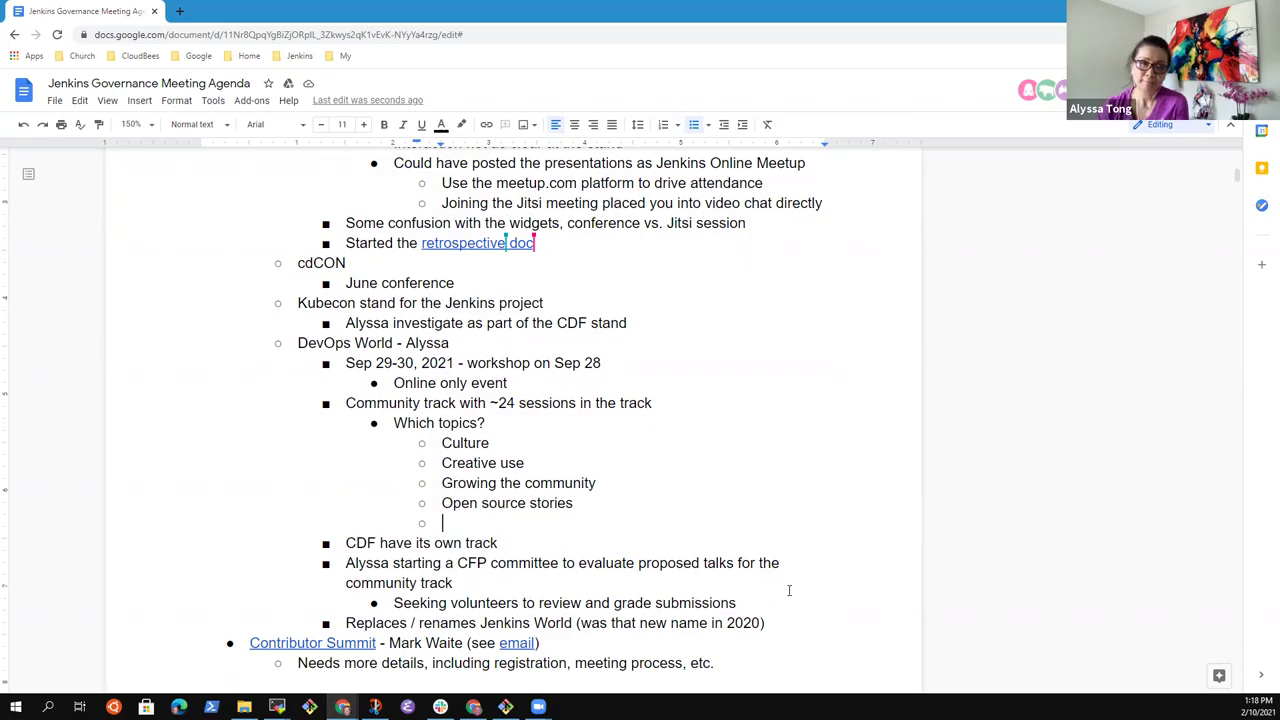
Extend the "Online only event" bullet with "- Building the Future of Software Delivery Together".
key("Up")
key("Up")
key("Up")
key("Up")
key("Up")
key("Up")
key("Up")
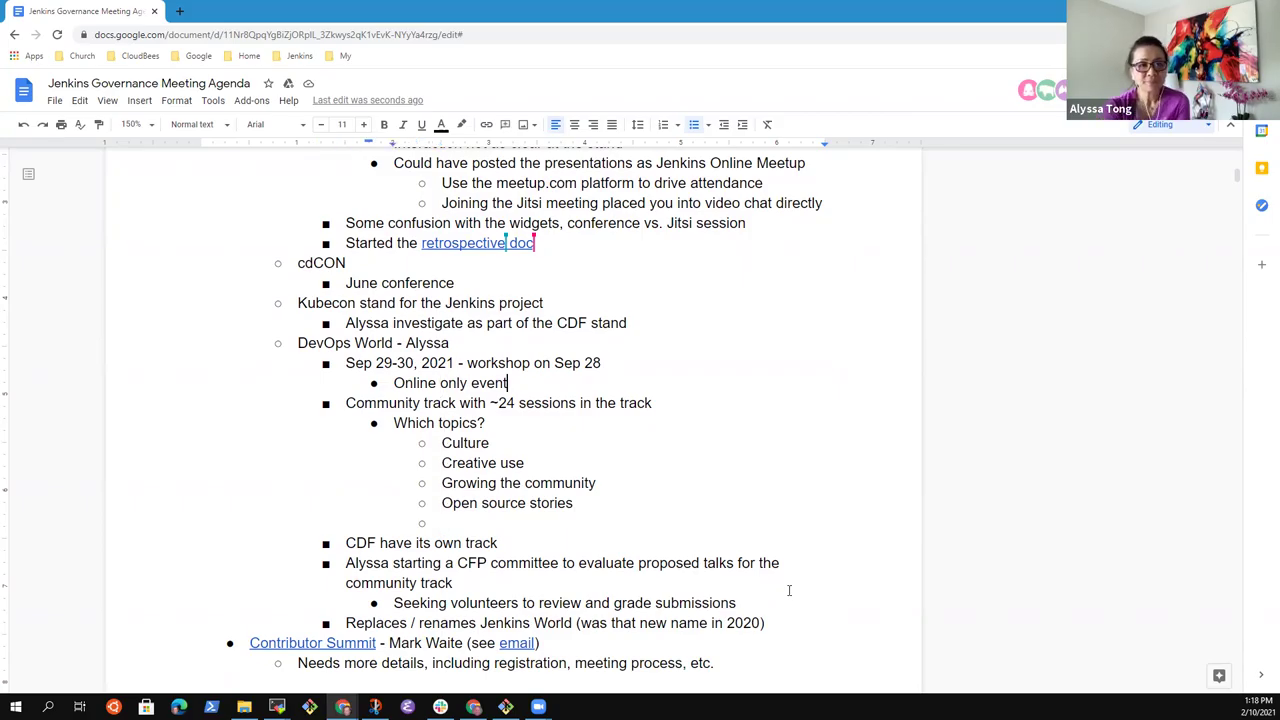
key("End")
type("- BHuilding")
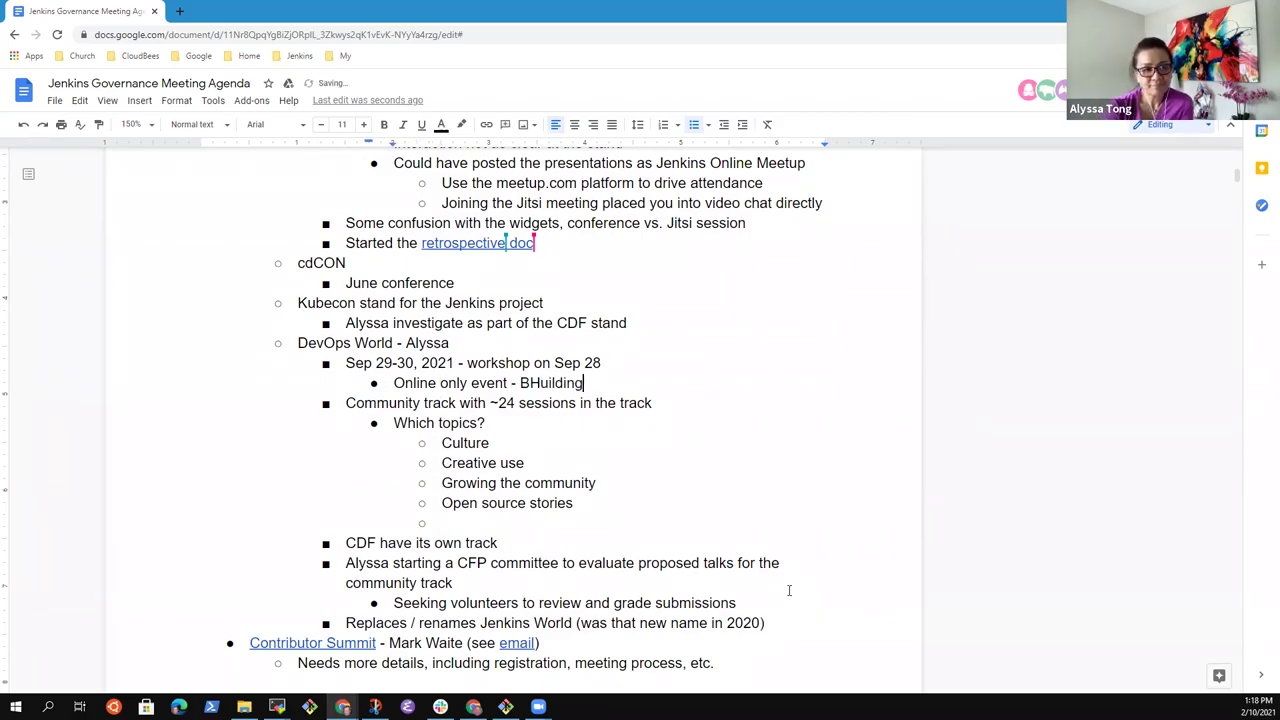
key("ctrl+BackSpace")
type("Building the FGut")
key("BackSpace")
key("BackSpace")
key("BackSpace")
type("uture of Software Develop")
key("ctrl+BackSpace")
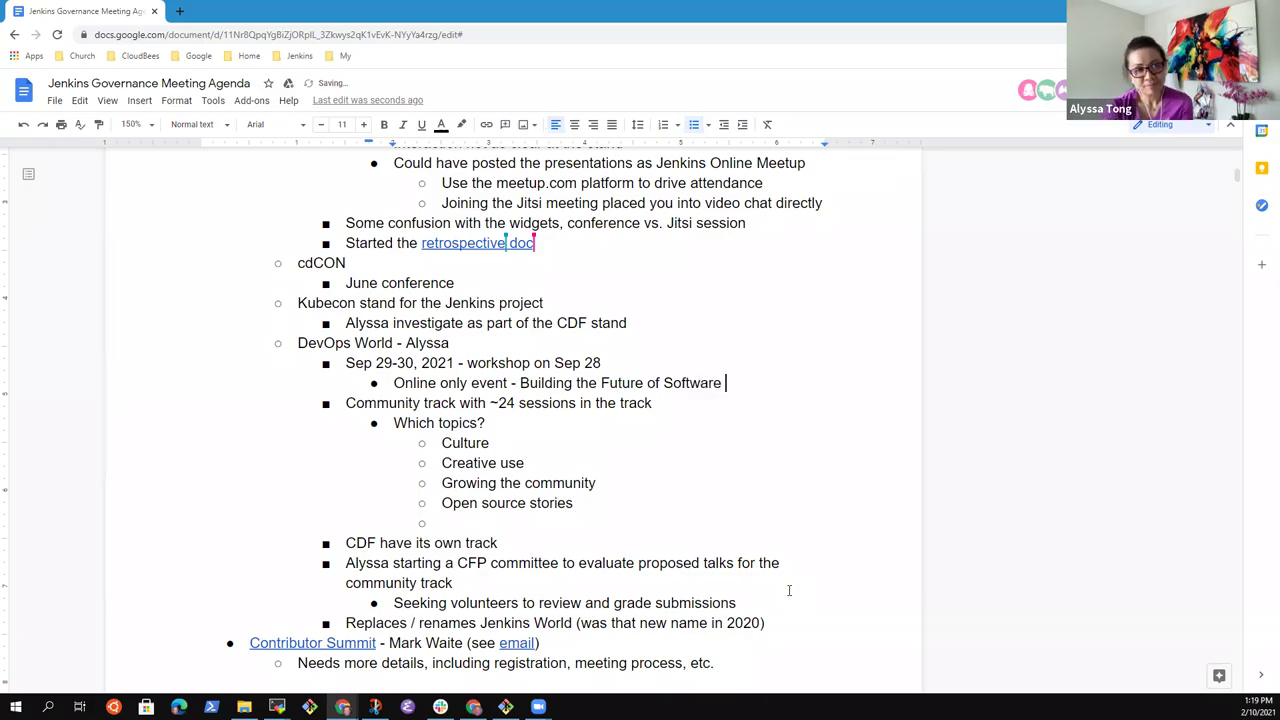
type("Delivery Tgoge")
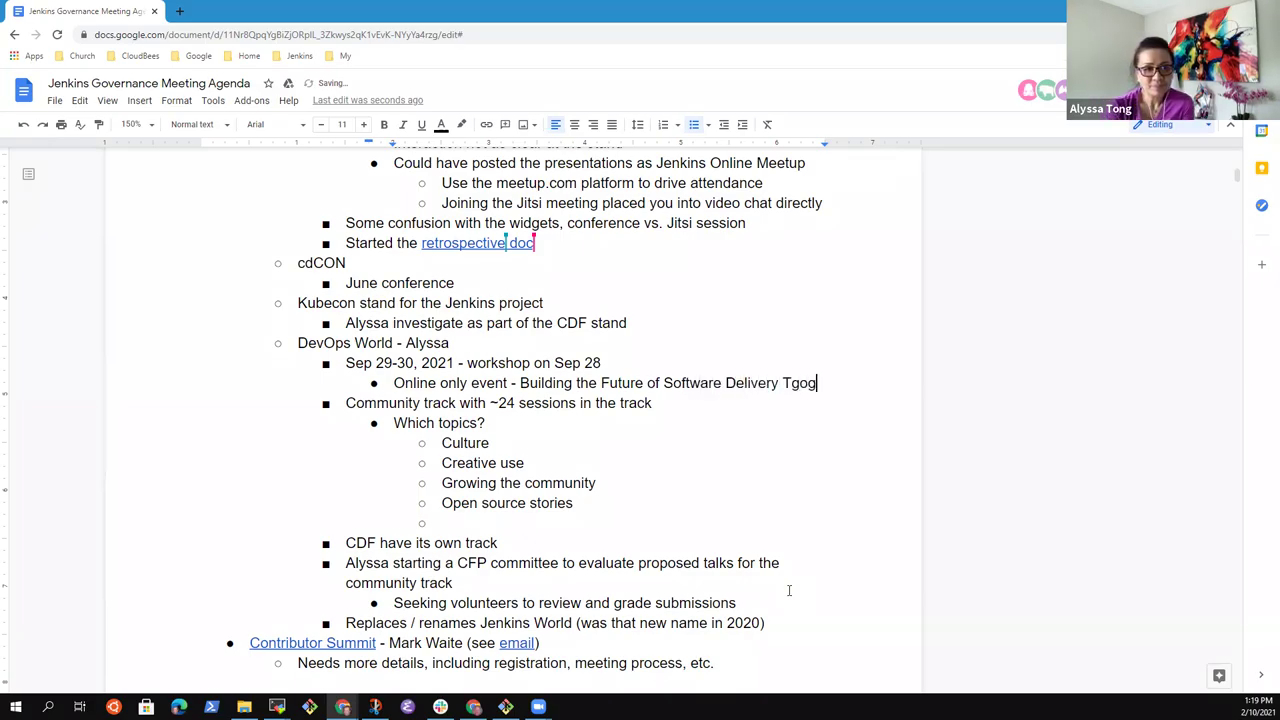
key("BackSpace")
key("BackSpace")
key("BackSpace")
key("BackSpace")
type("ogether")
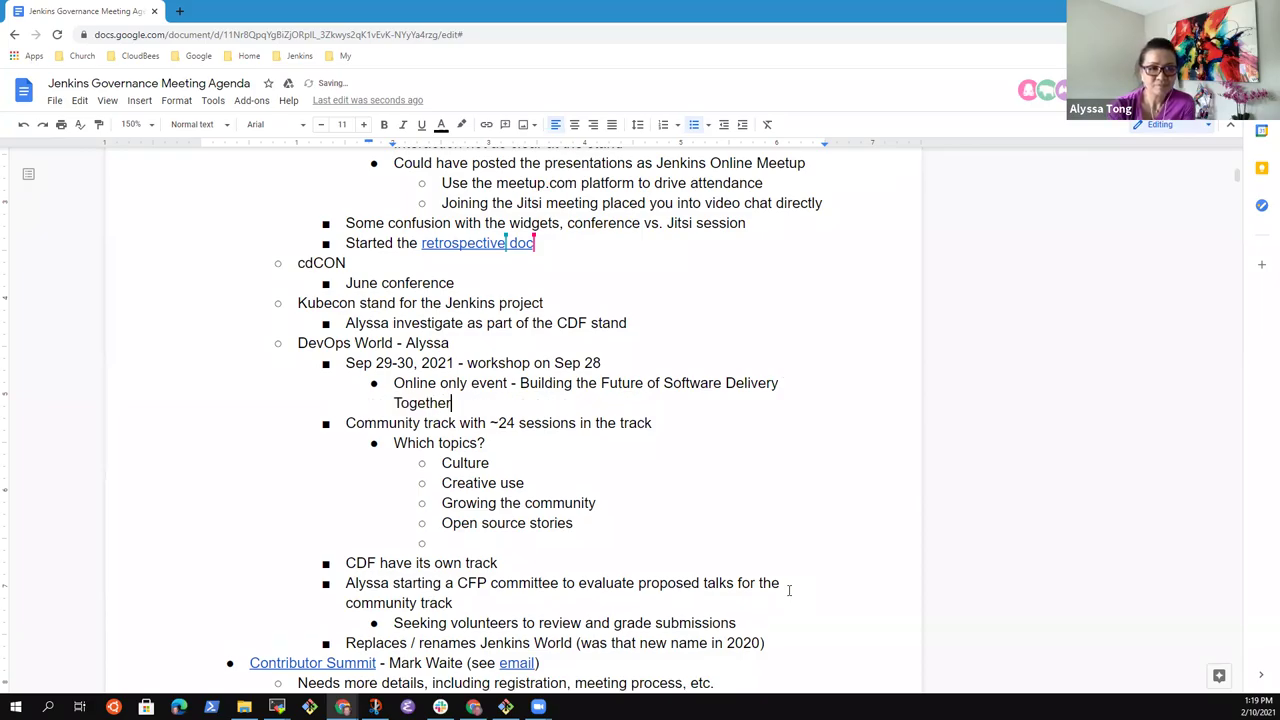
Remove the word "only" from the "Online only event" bullet, and fill the empty topic bullet with "More".
key("Up")
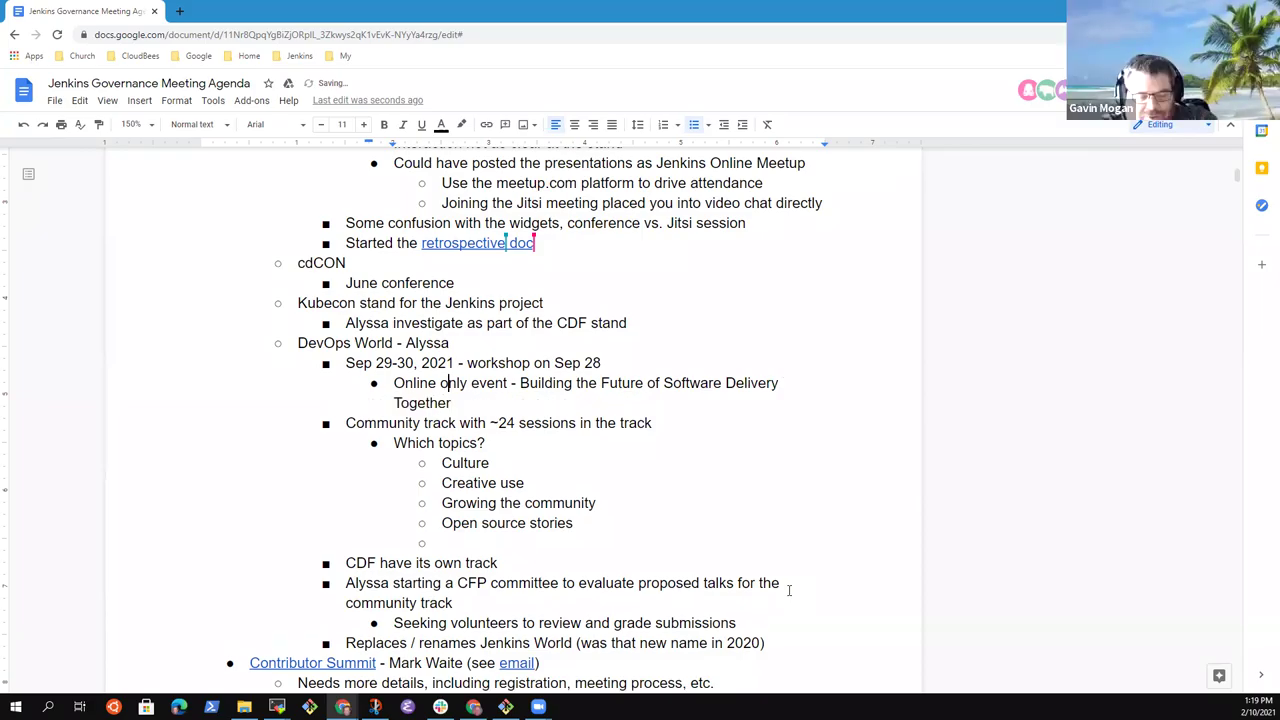
key("ctrl+Right")
key("ctrl+BackSpace")
key("End")
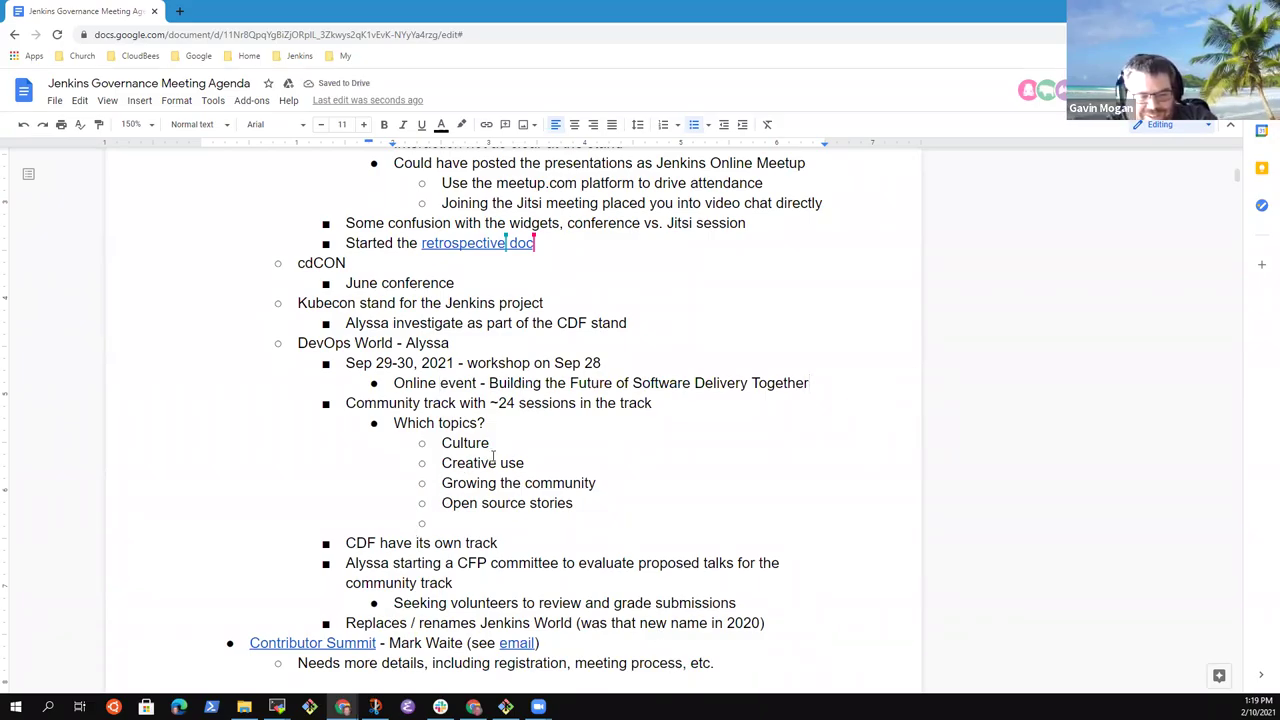
left_click(505, 527)
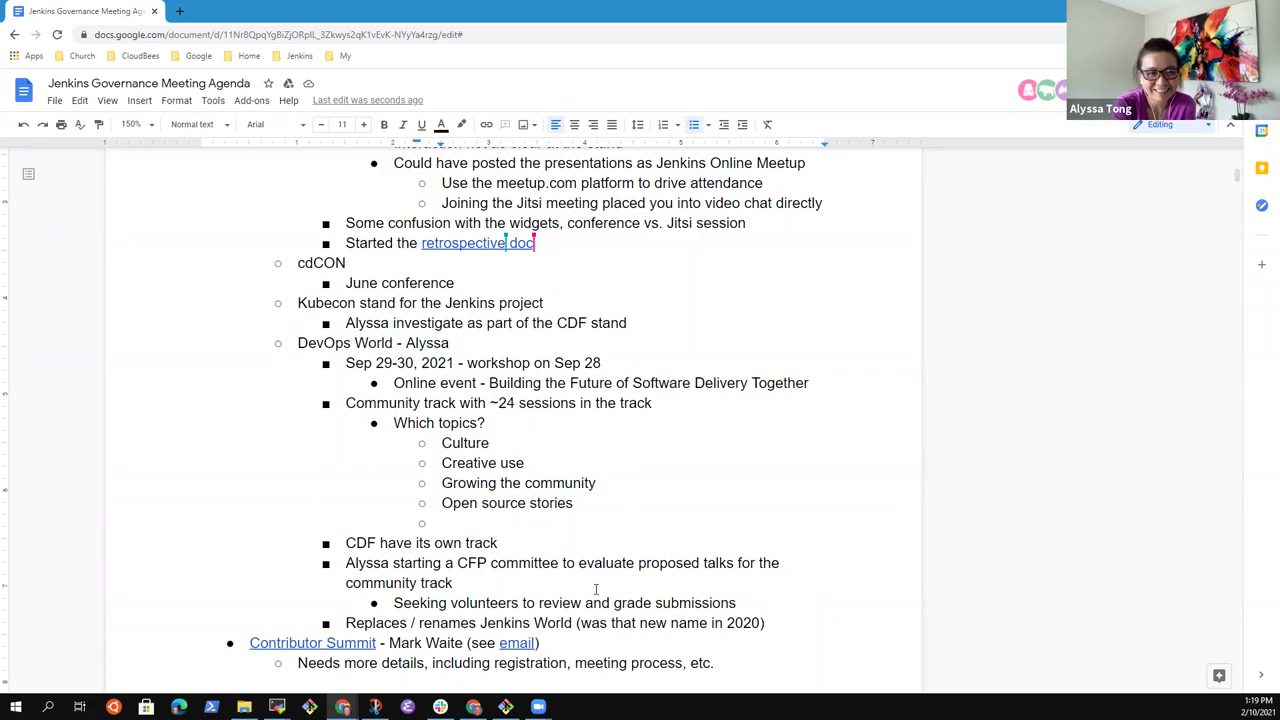
type("More")
Add a bullet reading "Contributor Summit near DevOps World time?" after the "Replaces / renames Jenkins World" note.
key("Down")
key("Down")
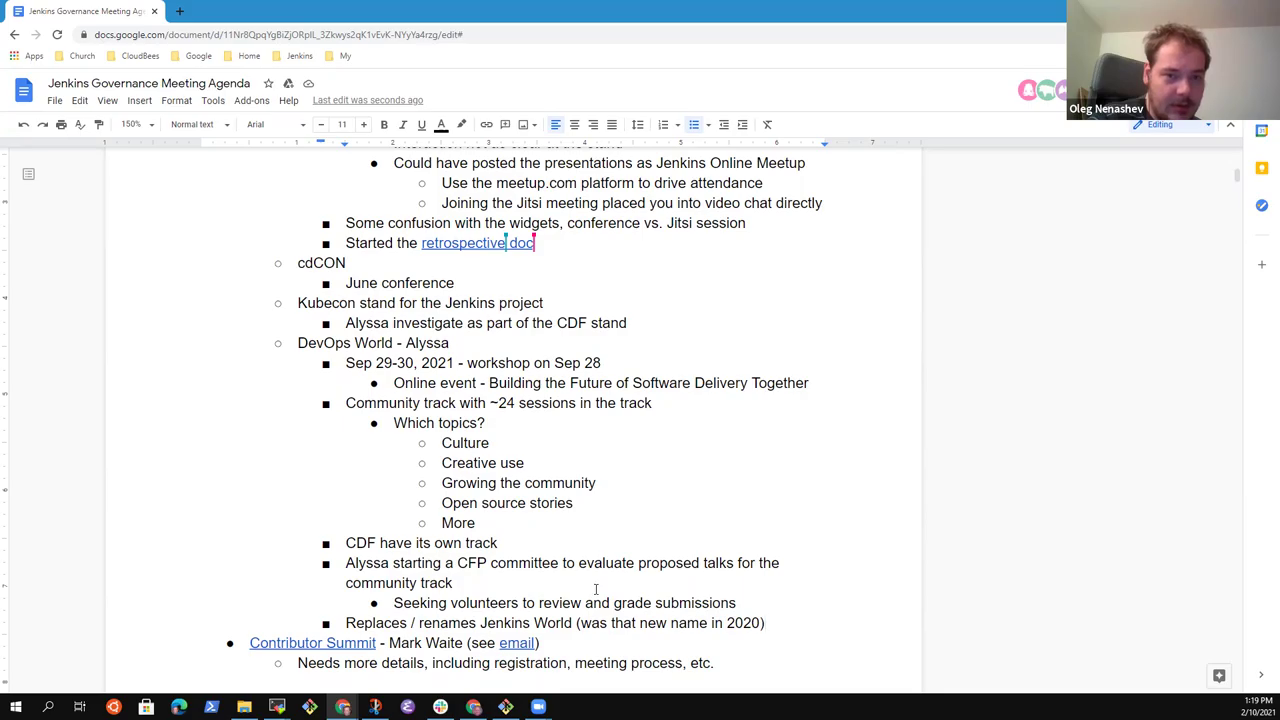
key("Return")
type("Contriu")
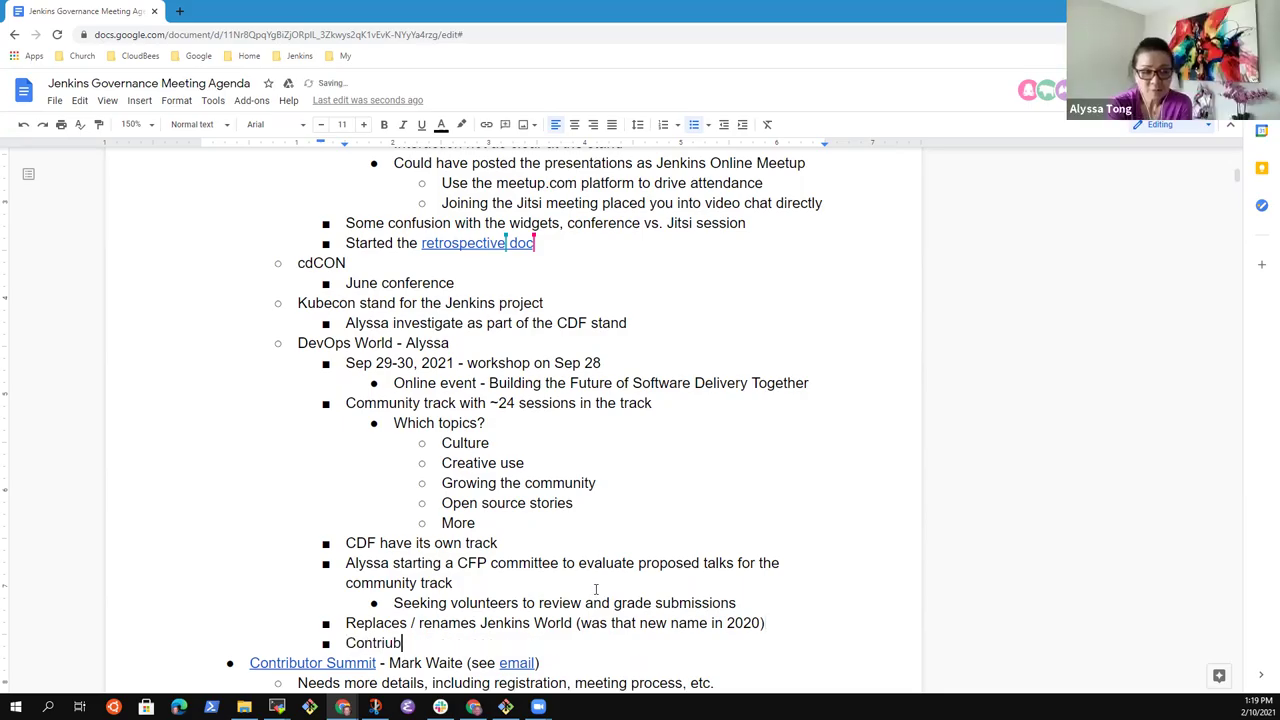
key("BackSpace")
type("butor Summ")
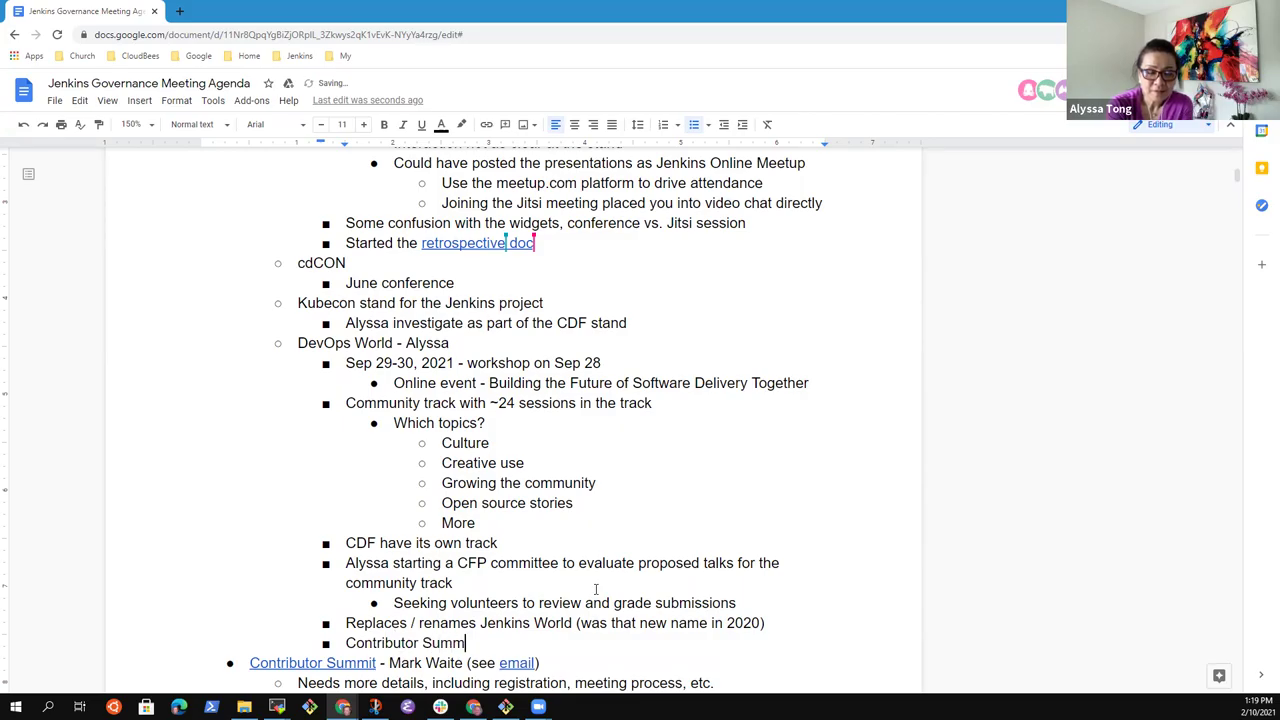
type("it near DevOps World")
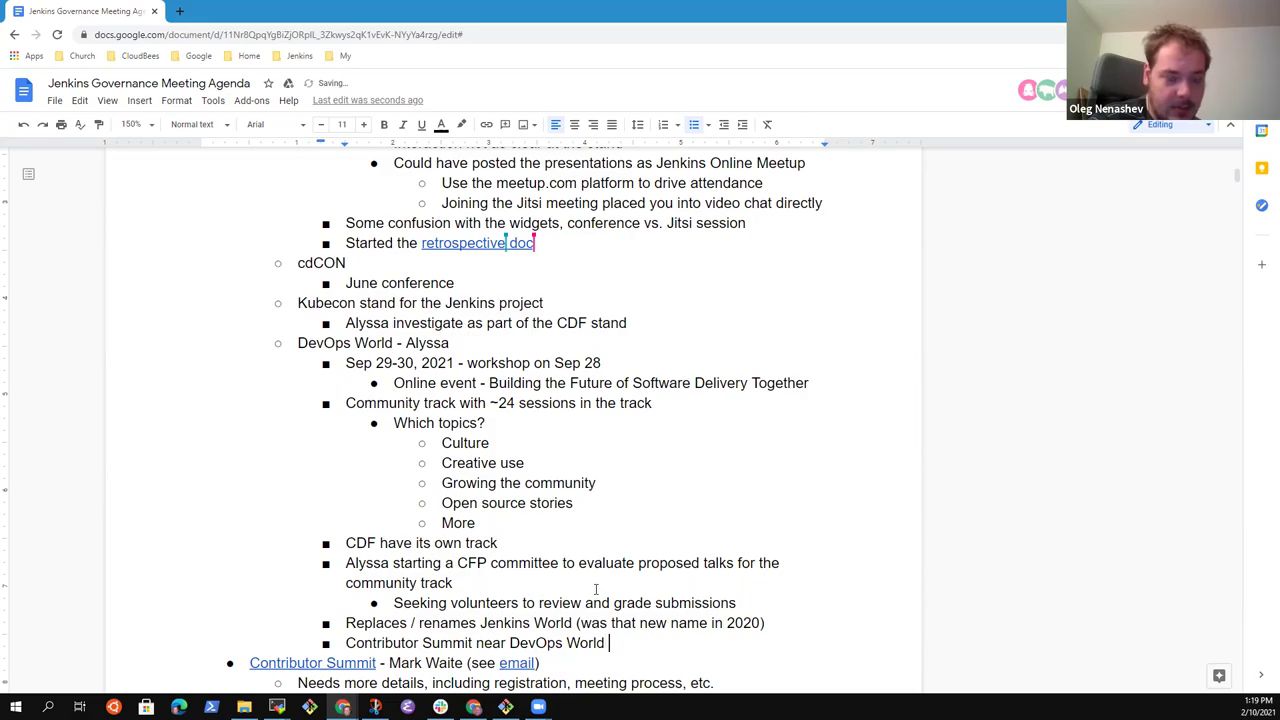
type("time?")
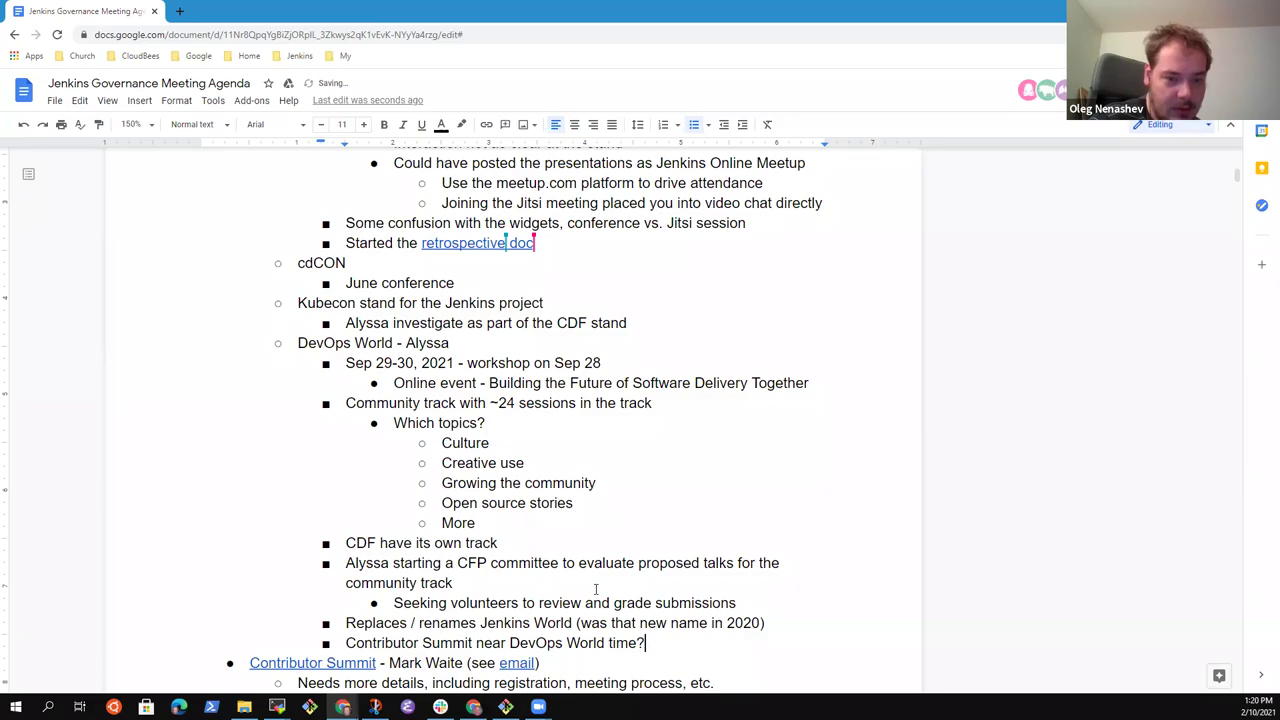
Nest the answer "Yes, can be considered - just before or just after" under the Contributor Summit timing question.
key("Return")
key("Tab")
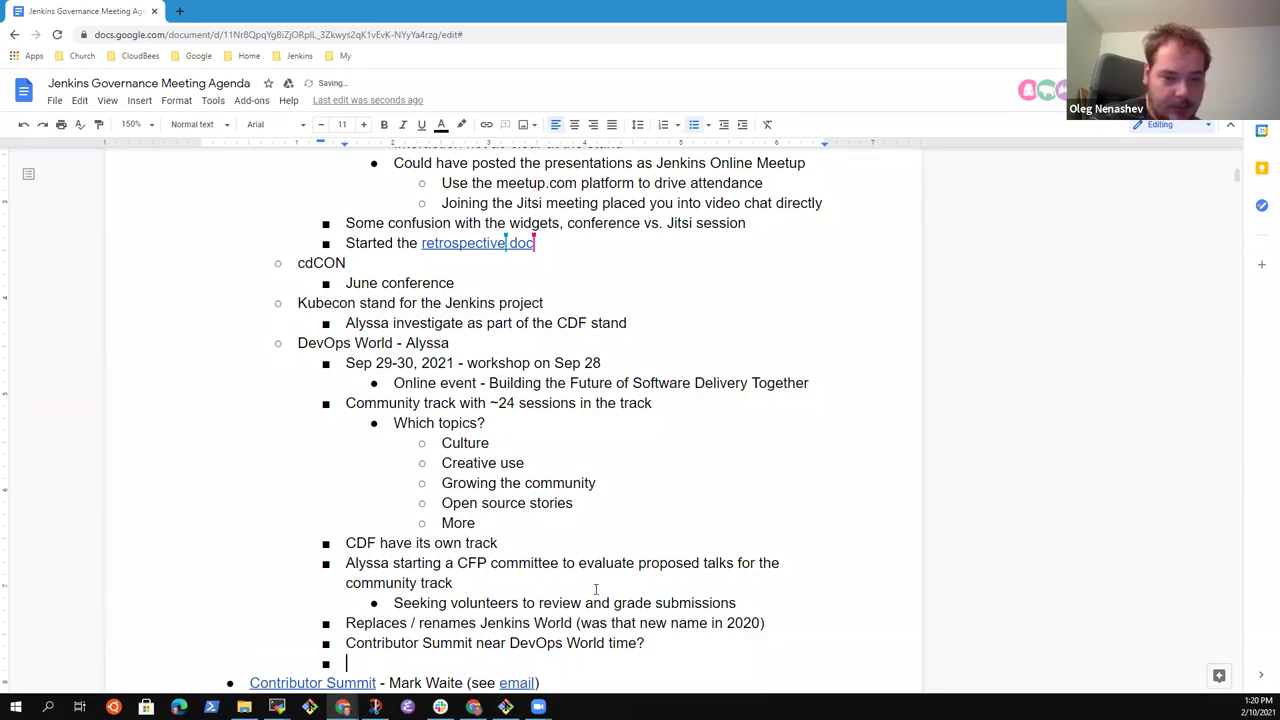
type("Yes, can ")
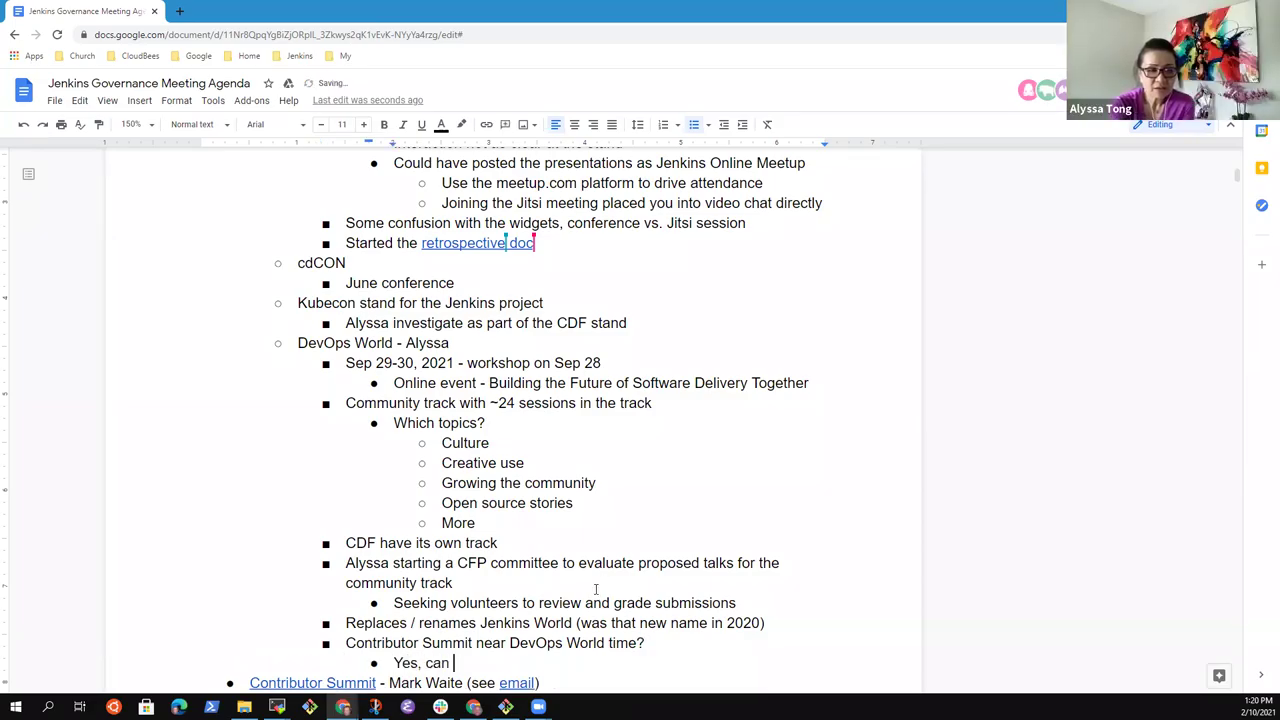
type("be considered - ")
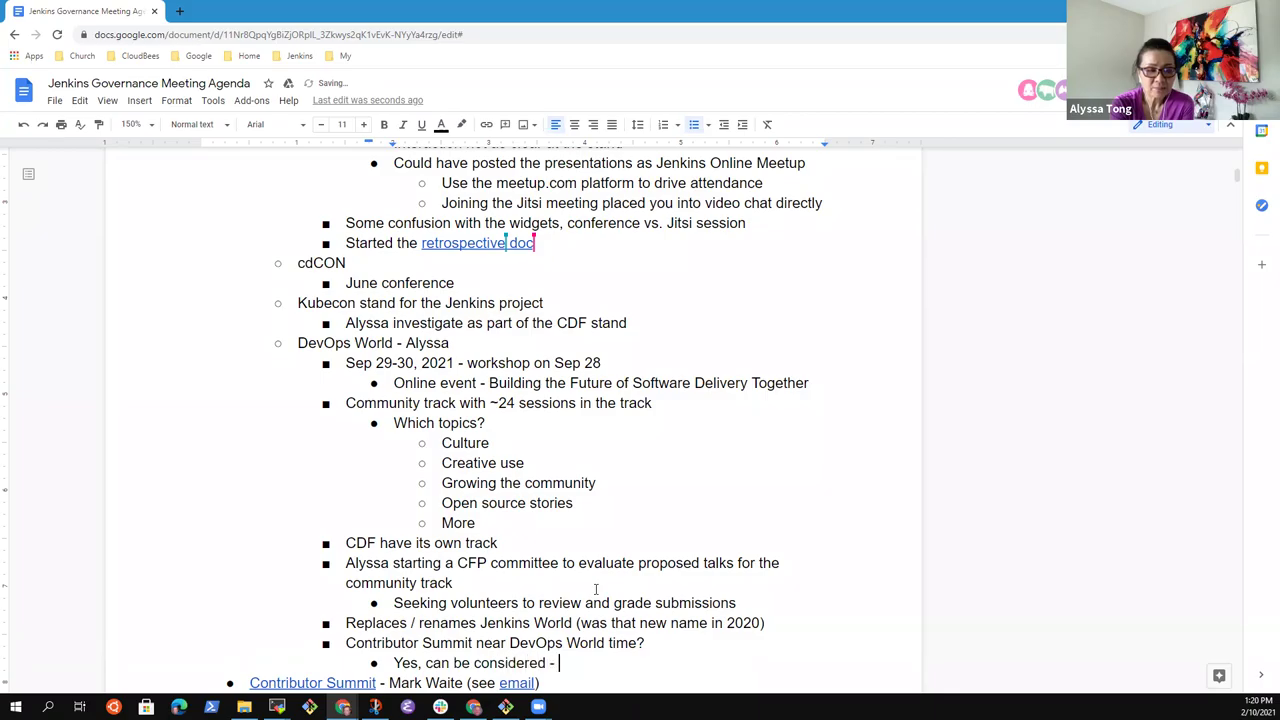
type("Sep")
key("BackSpace")
key("BackSpace")
key("BackSpace")
key("BackSpace")
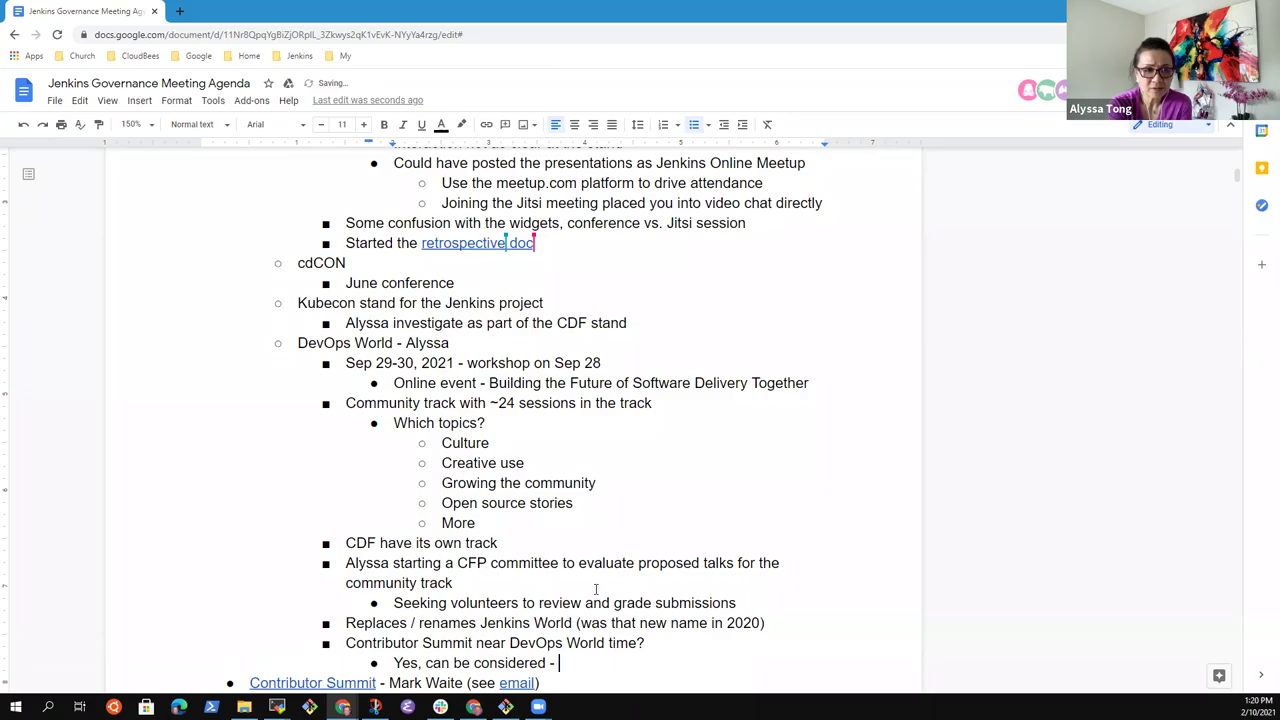
type("just before ort")
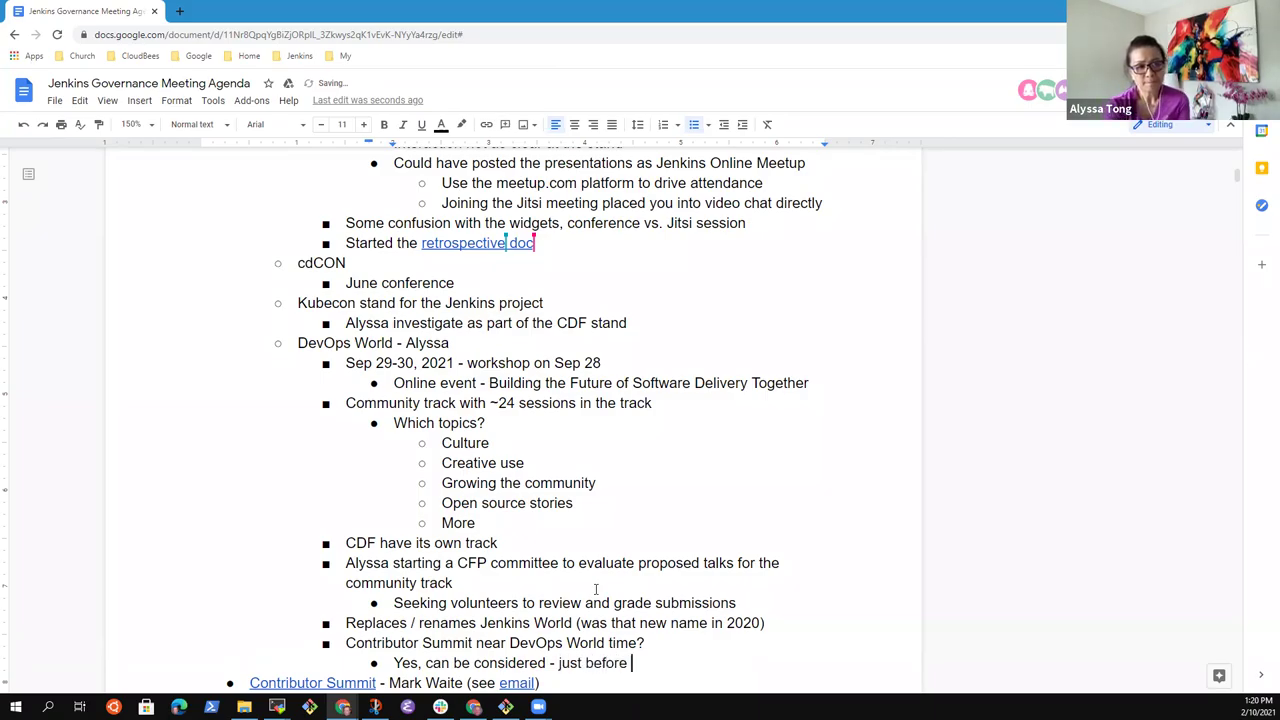
key("BackSpace")
key("BackSpace")
type("just ")
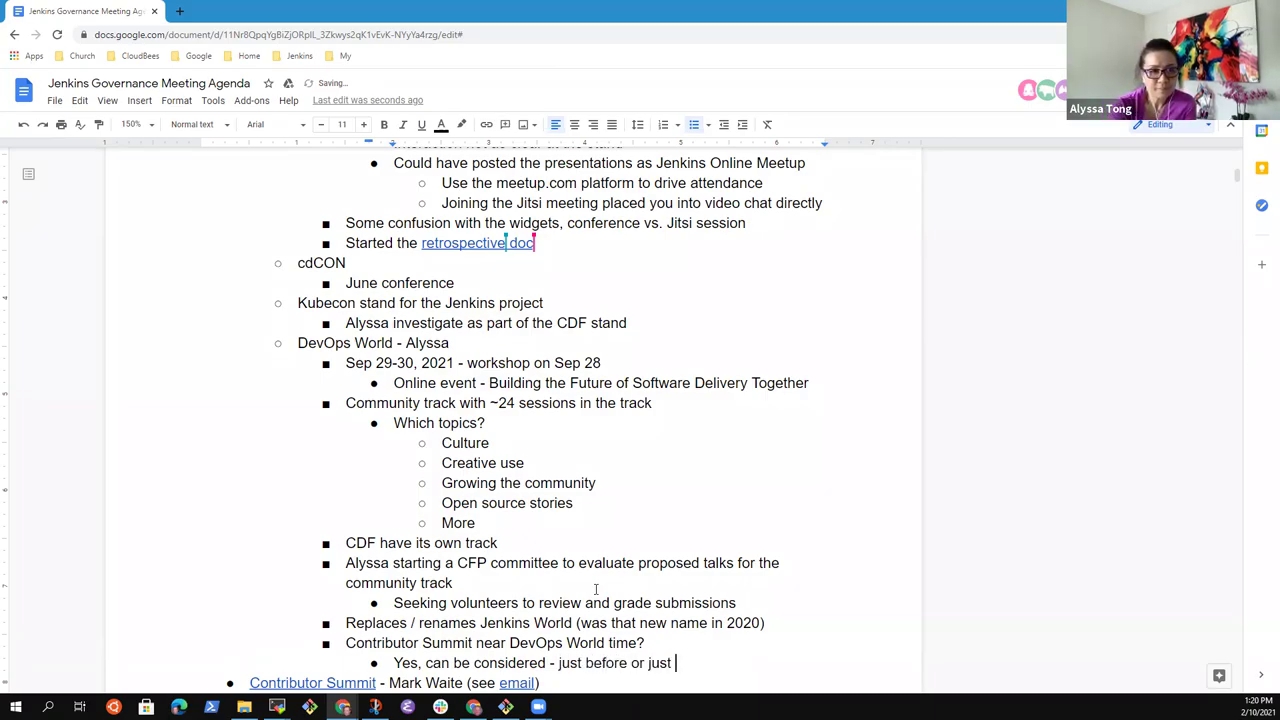
type("after")
scroll(595, 589, "down", 4)
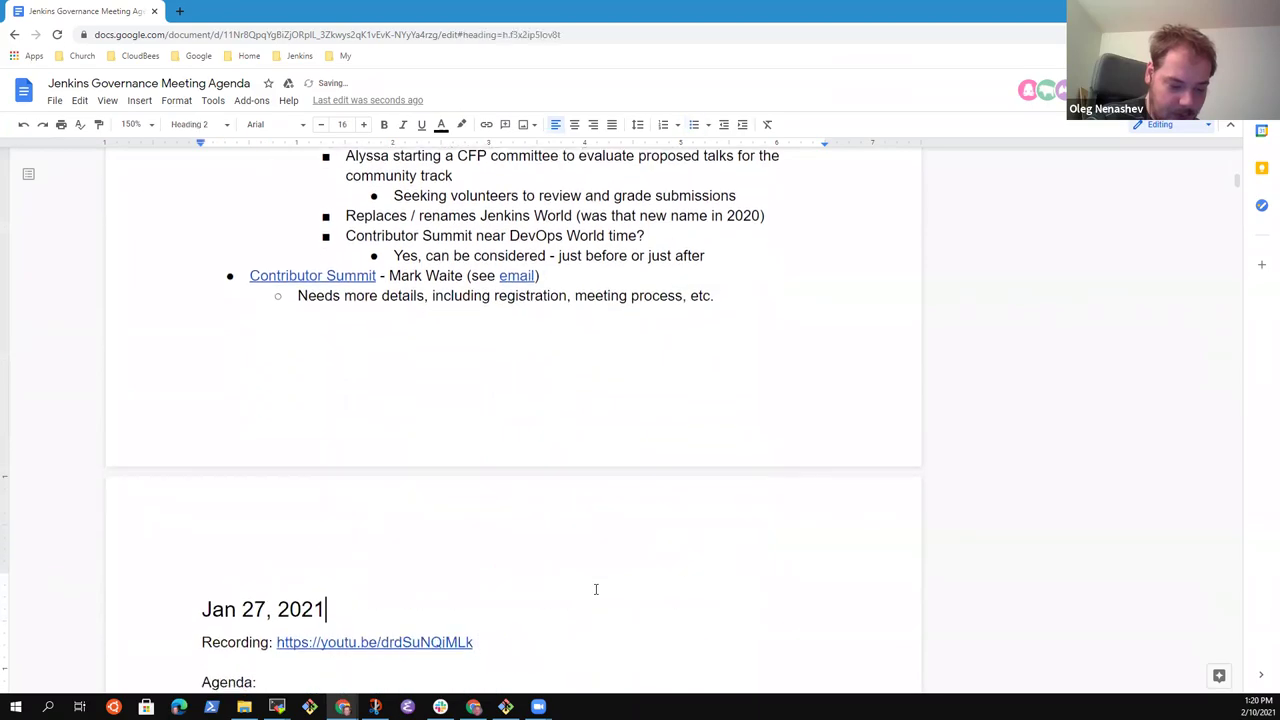
scroll(595, 589, "up", 2)
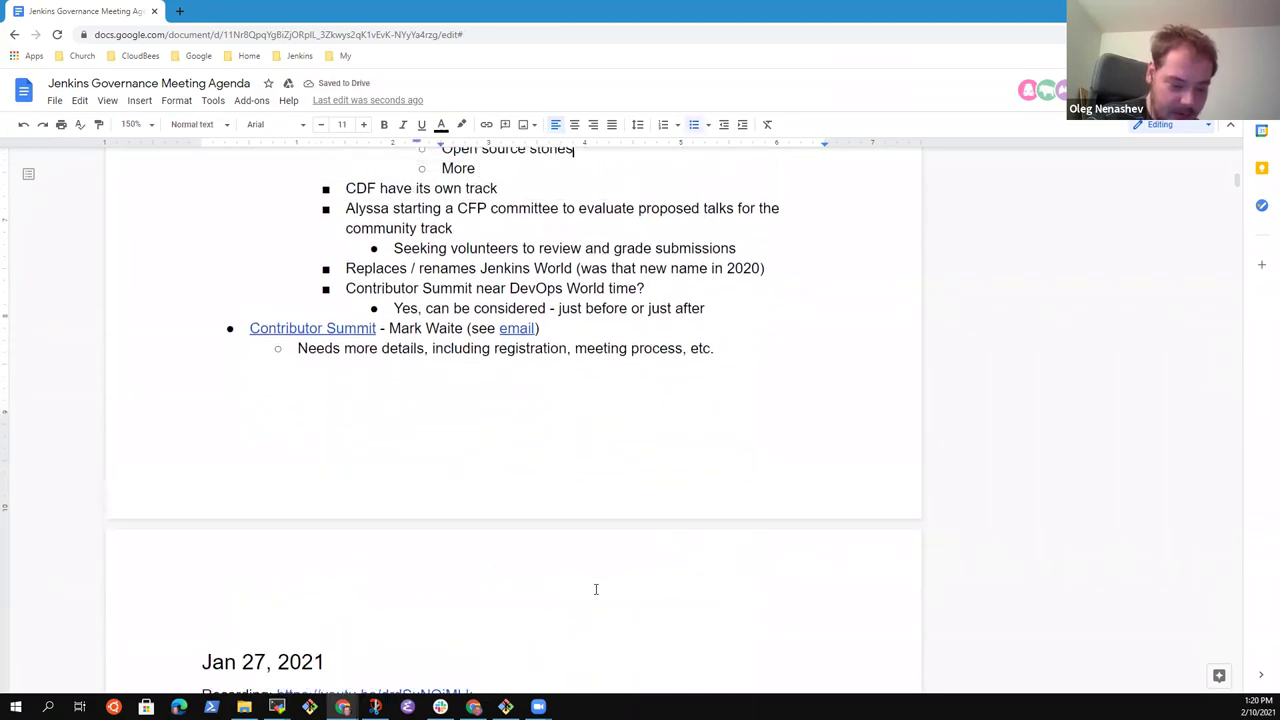
scroll(595, 589, "up", 2)
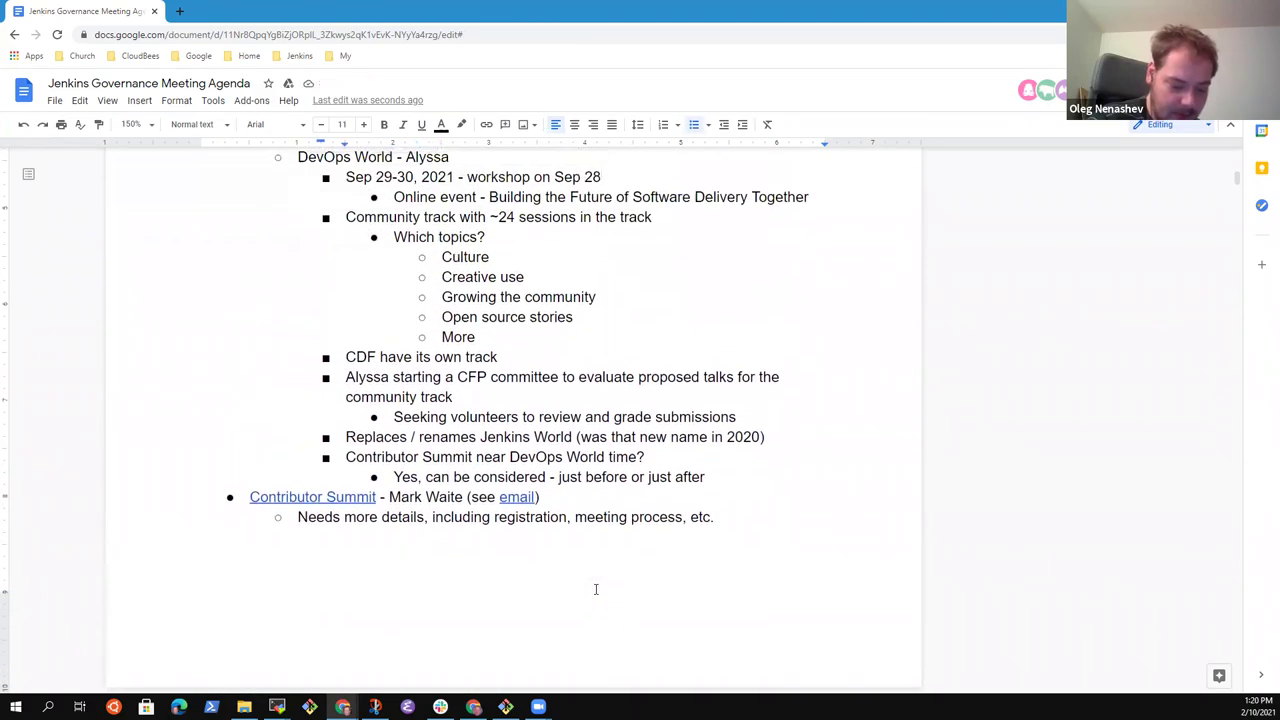
key("Down")
key("Down")
key("Down")
key("Down")
key("Down")
key("Down")
key("Down")
key("Down")
key("Down")
key("Down")
key("Down")
key("Down")
key("Down")
key("Down")
key("Down")
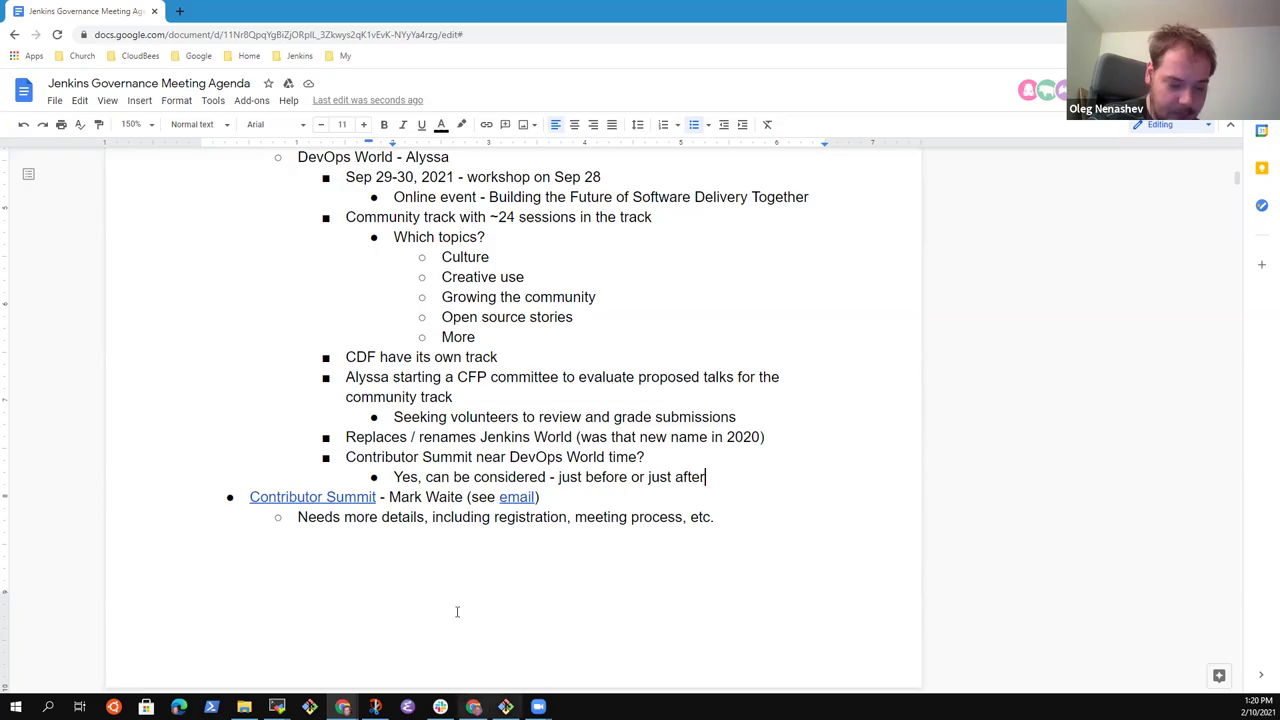
left_click(476, 457)
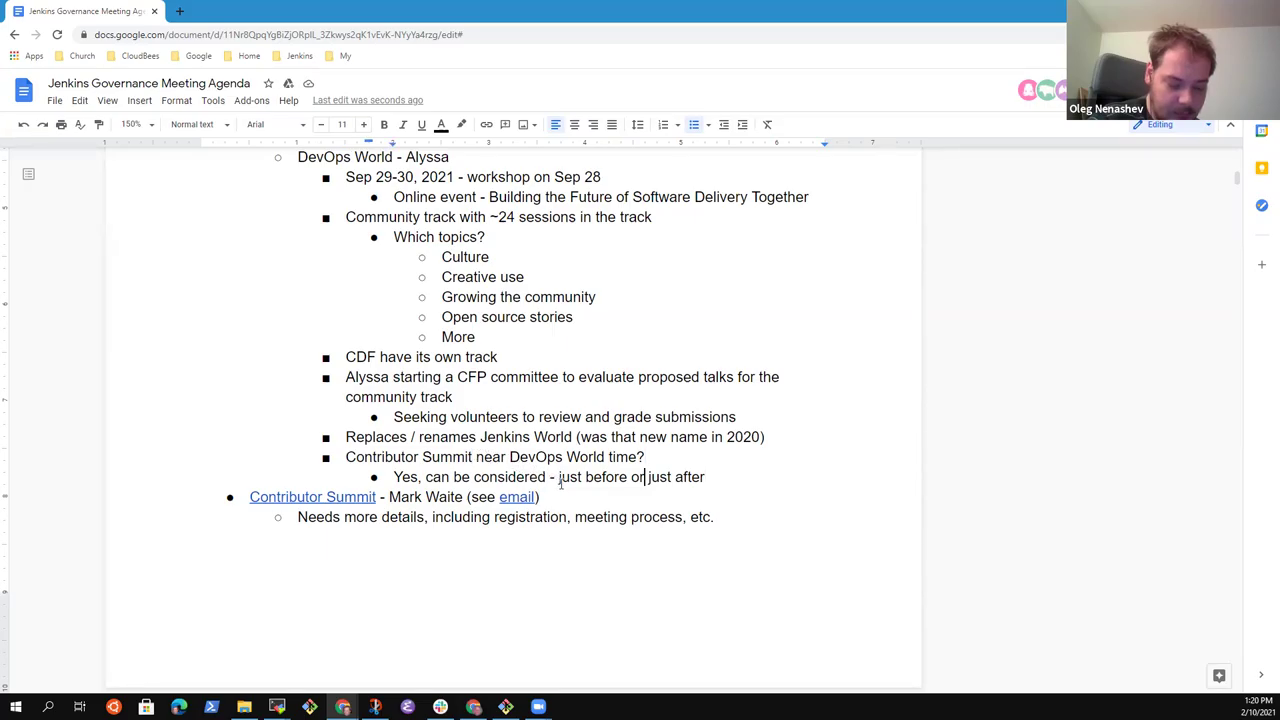
key("Down")
key("End")
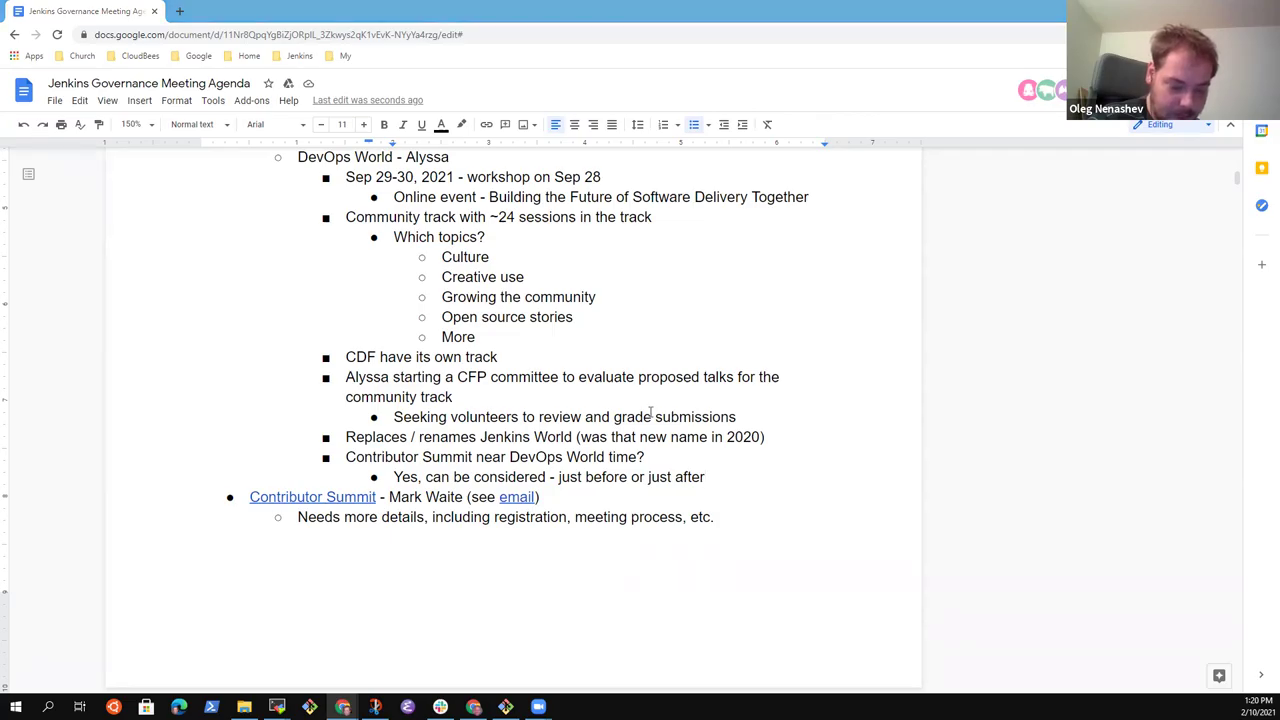
left_click(466, 160)
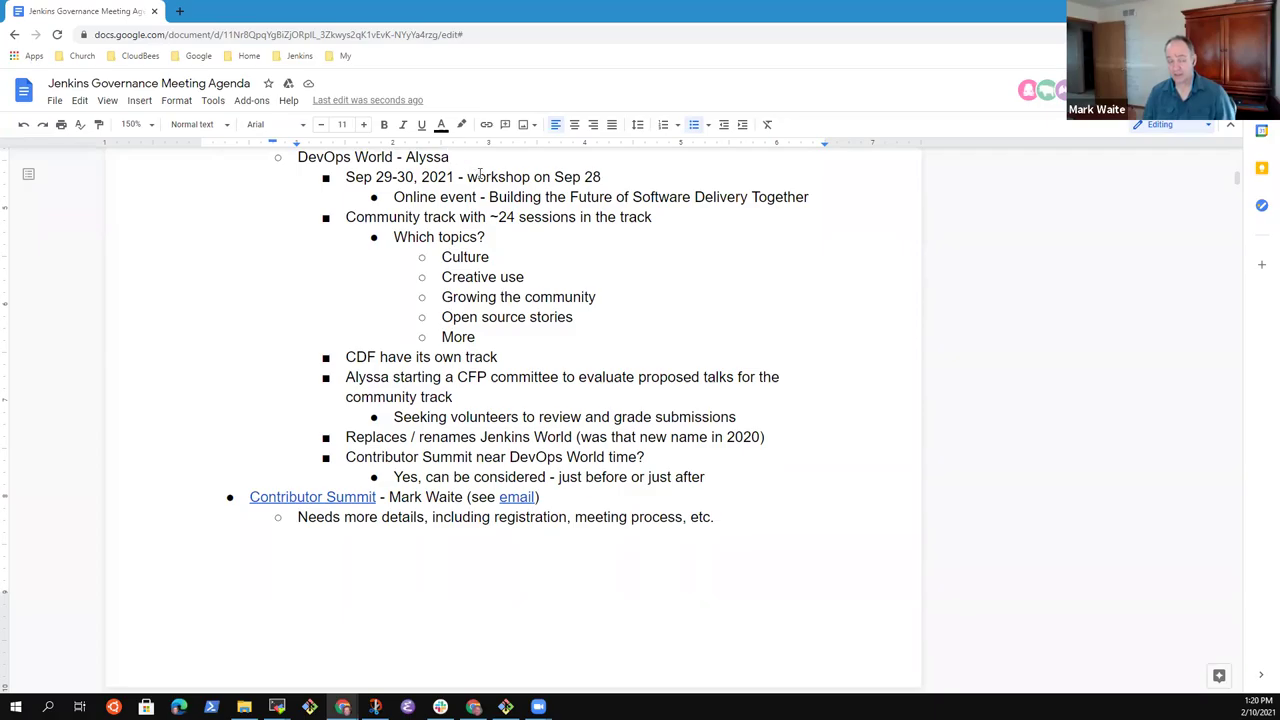
key("Home")
key("shift+End")
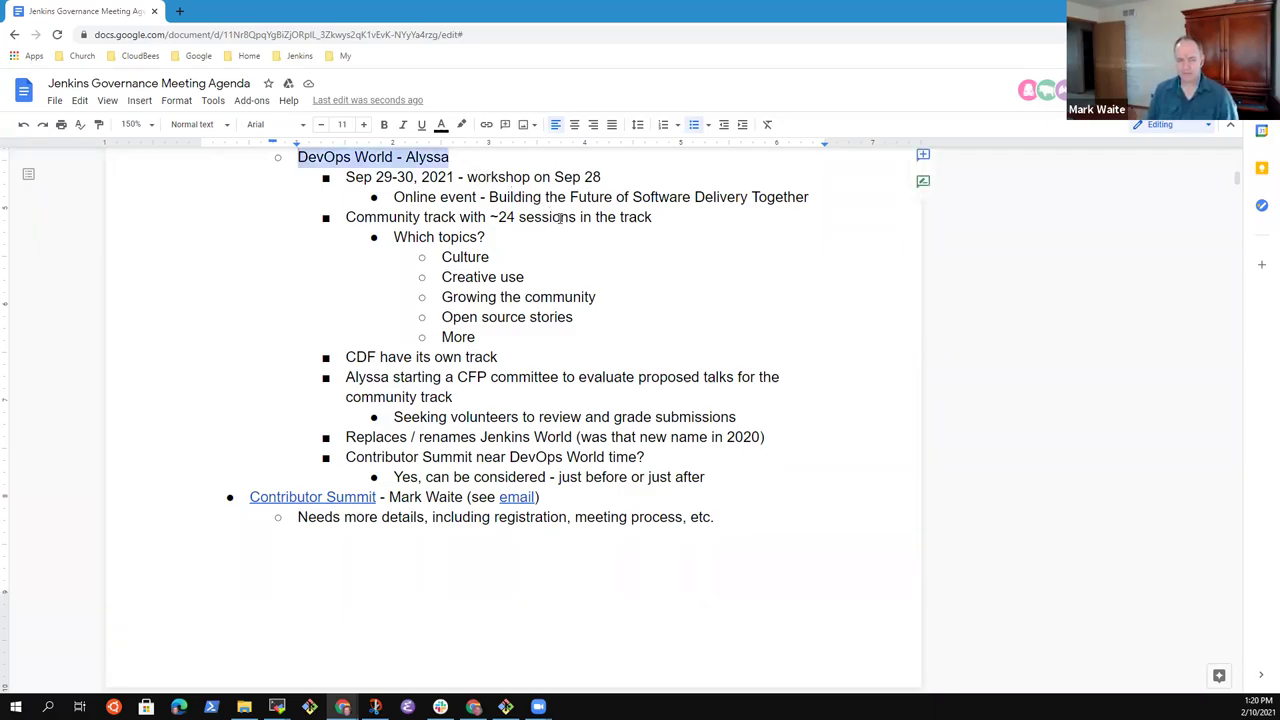
Add a sub-bullet reading "Feb 23-25 online series of sessions" directly under the Contributor Summit agenda item.
key("Down")
key("Down")
key("Down")
key("Down")
key("Down")
key("Down")
key("Down")
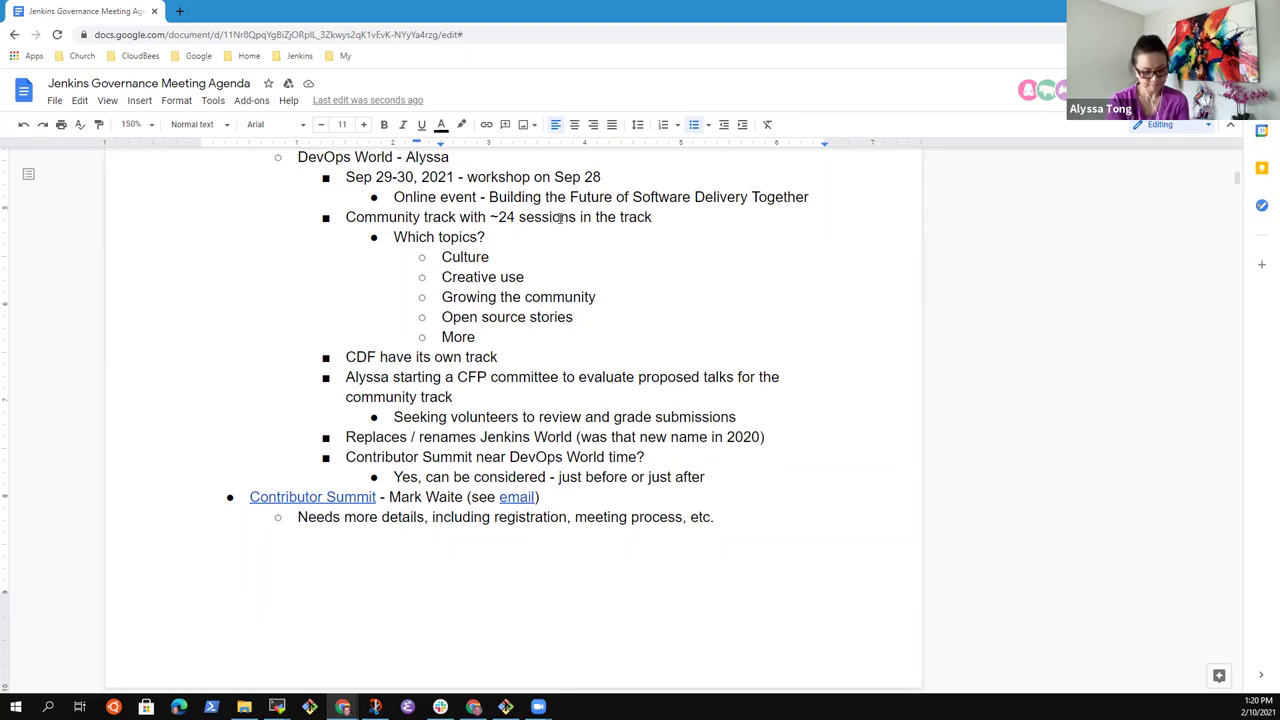
key("Down")
key("Down")
key("Down")
key("Down")
key("Down")
key("Down")
key("Down")
key("Down")
key("Down")
key("Down")
key("Home")
key("shift+End")
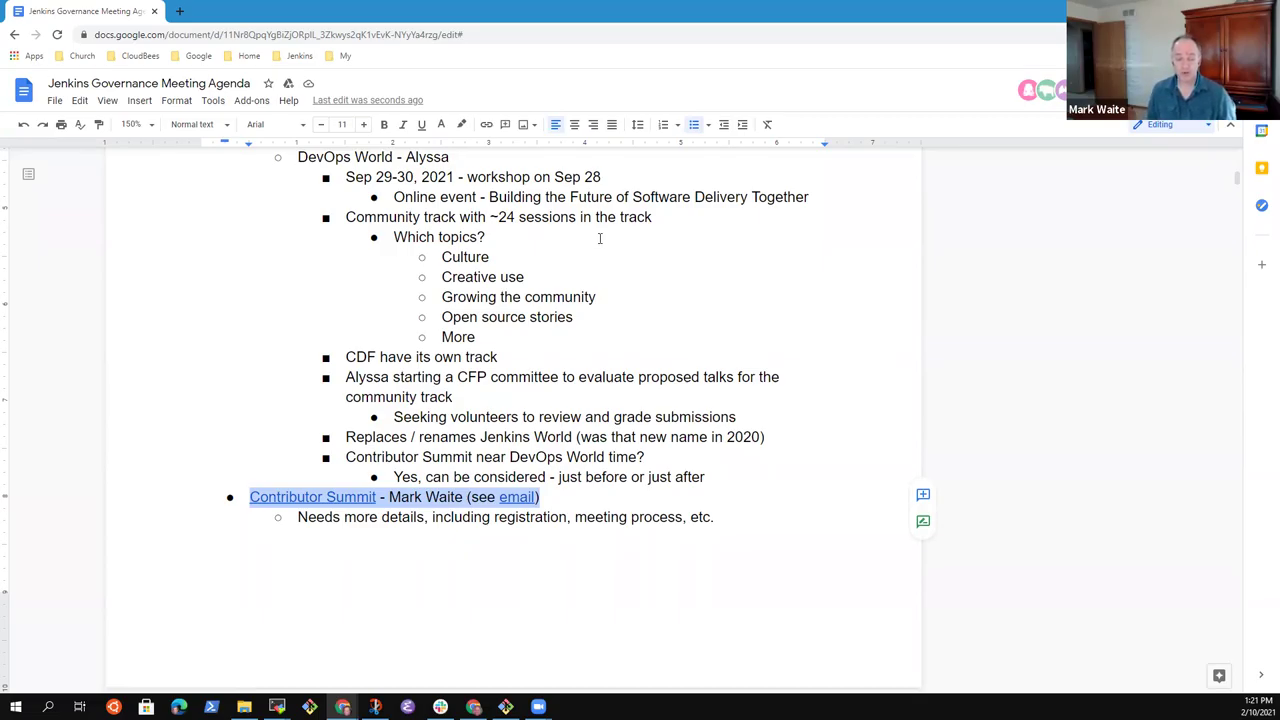
key("Right")
key("Left")
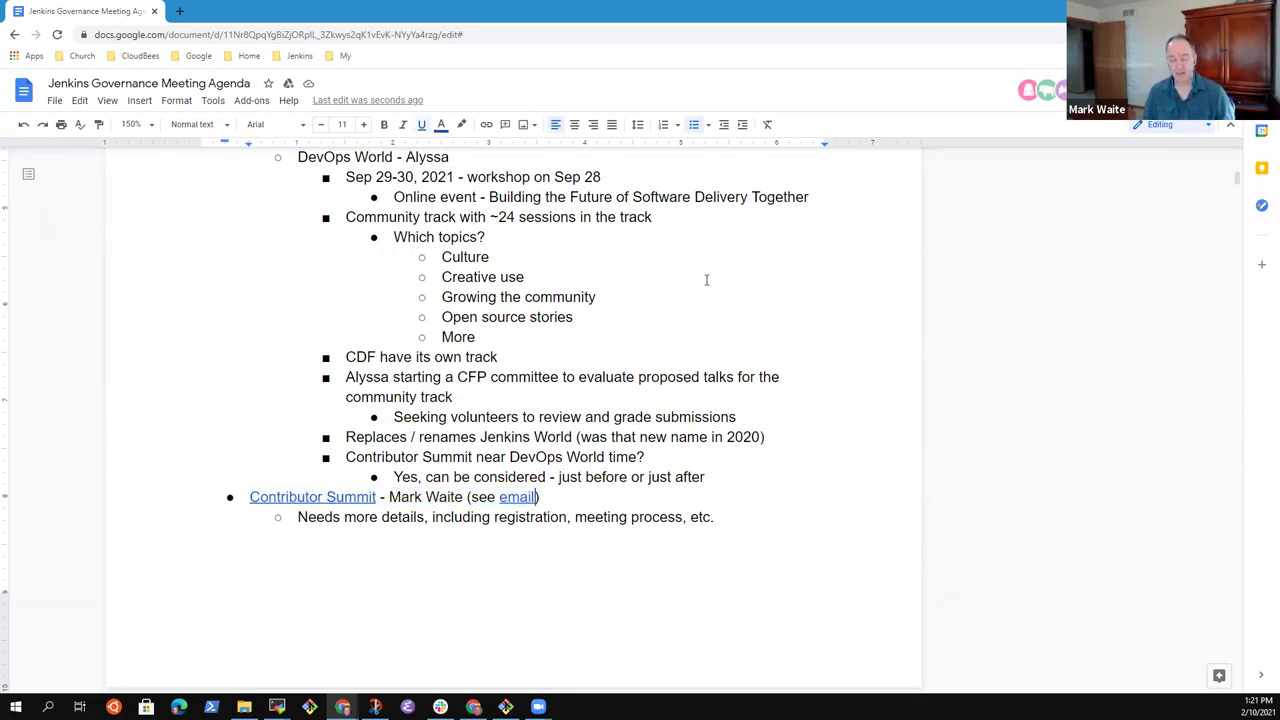
key("End")
key("Return")
key("Tab")
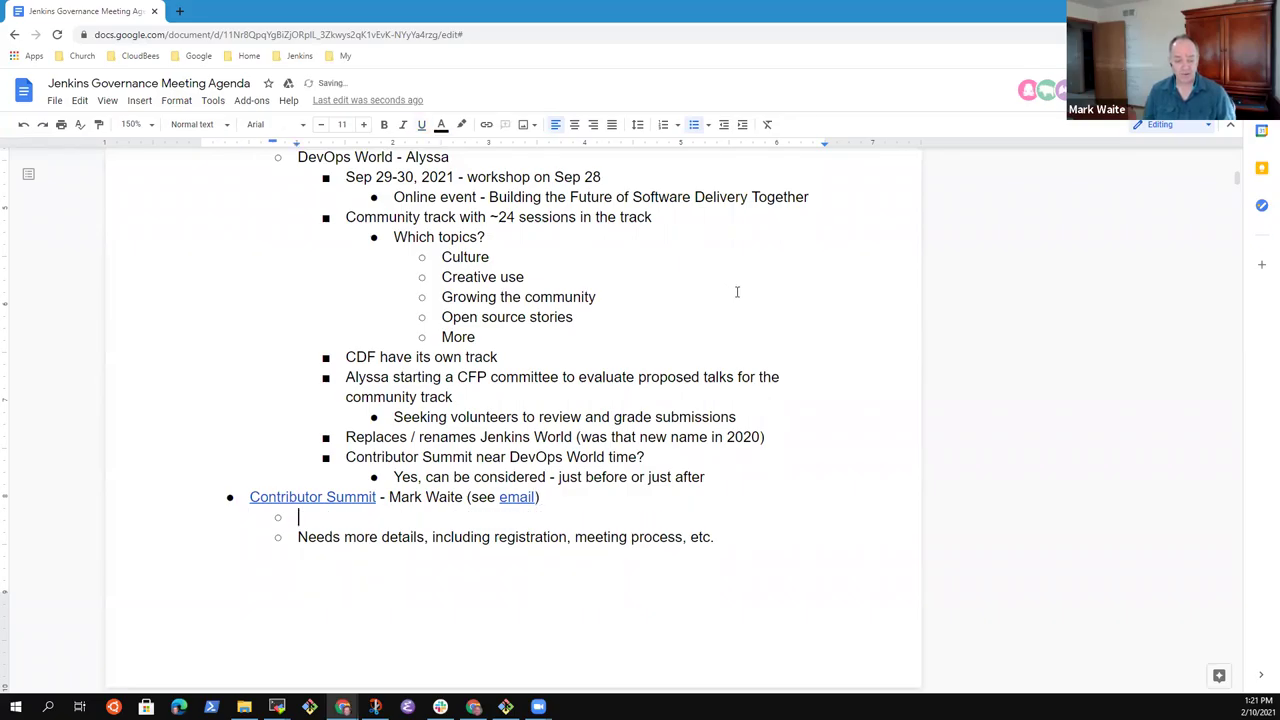
type("Feb 23-25")
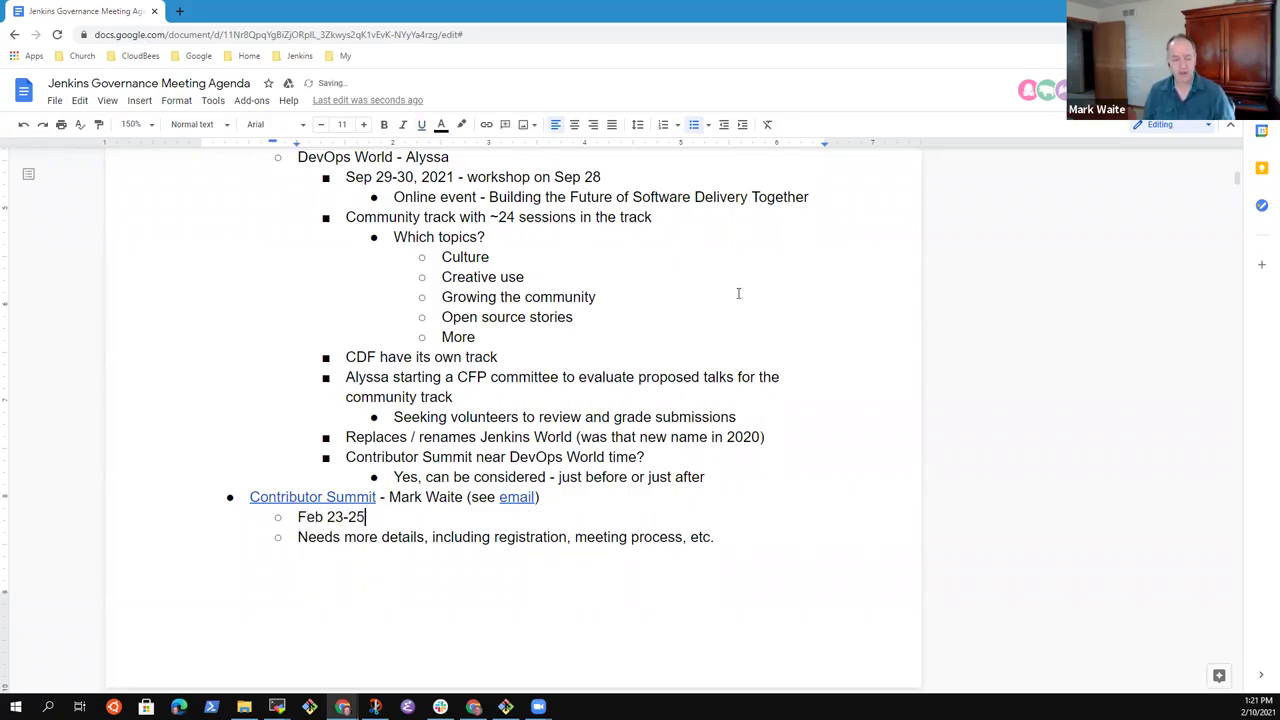
type(" online ")
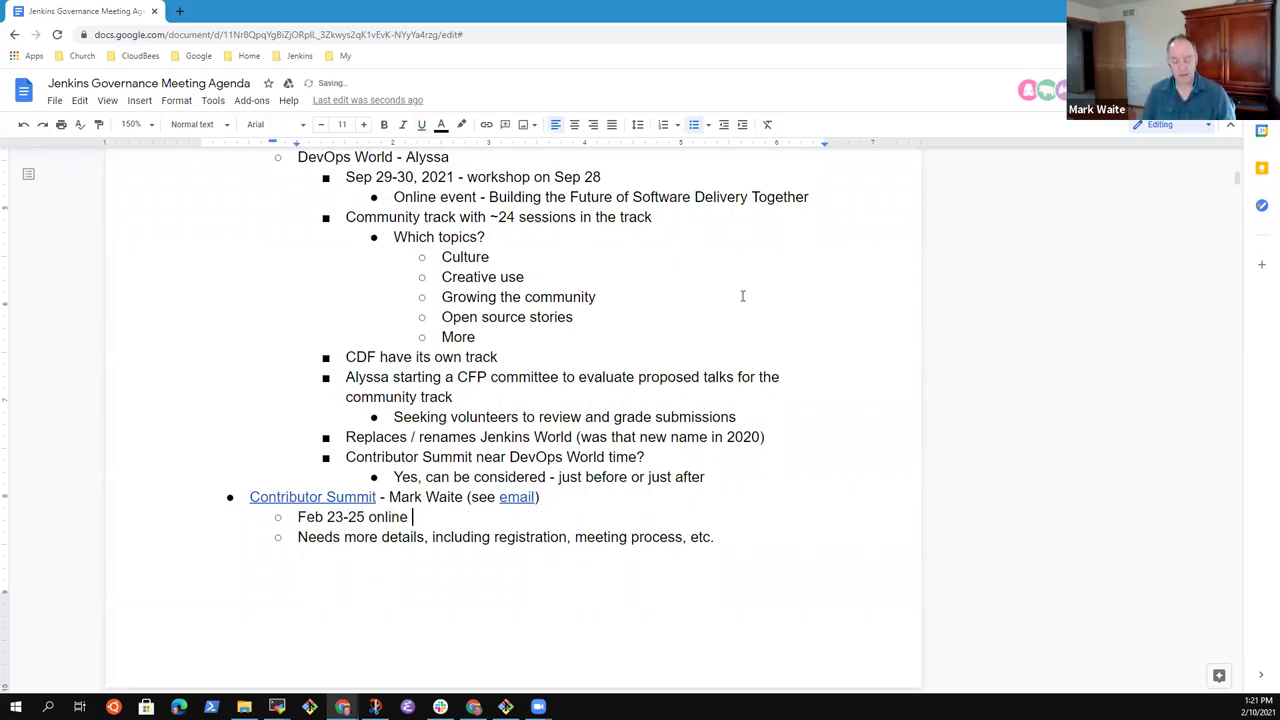
type("sess")
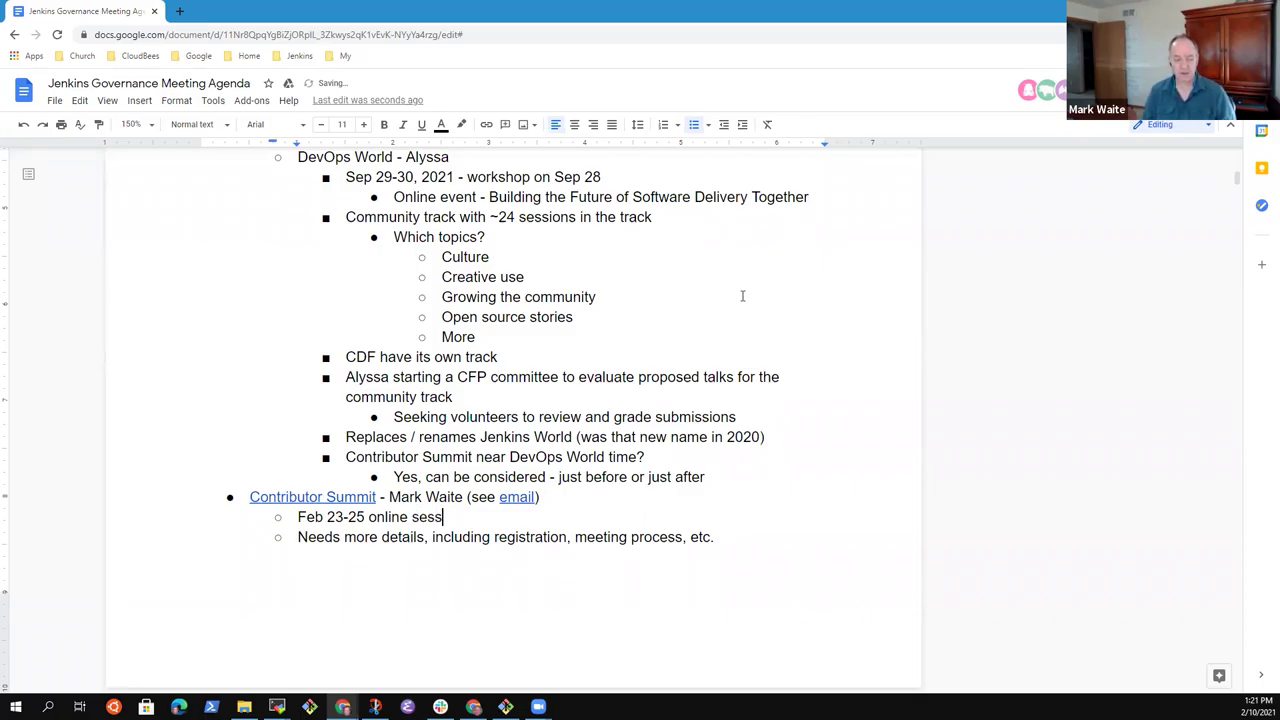
key("BackSpace")
key("BackSpace")
type("ries ")
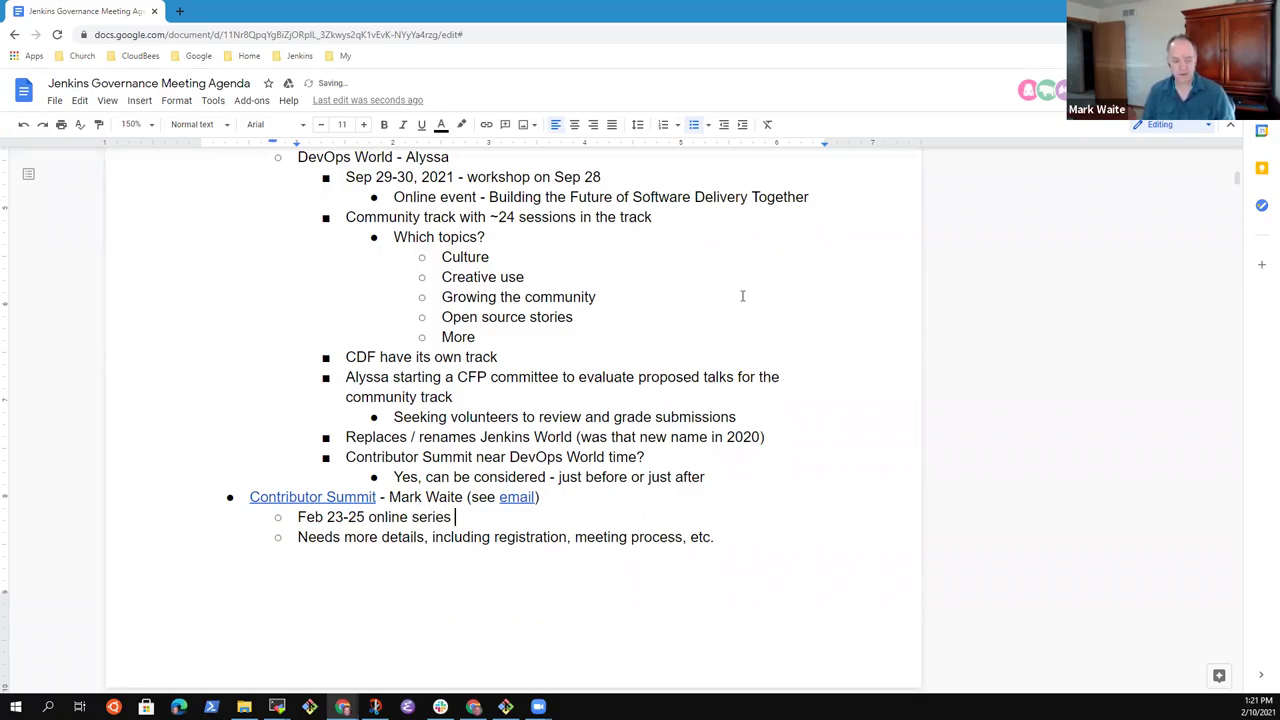
type("of sessions")
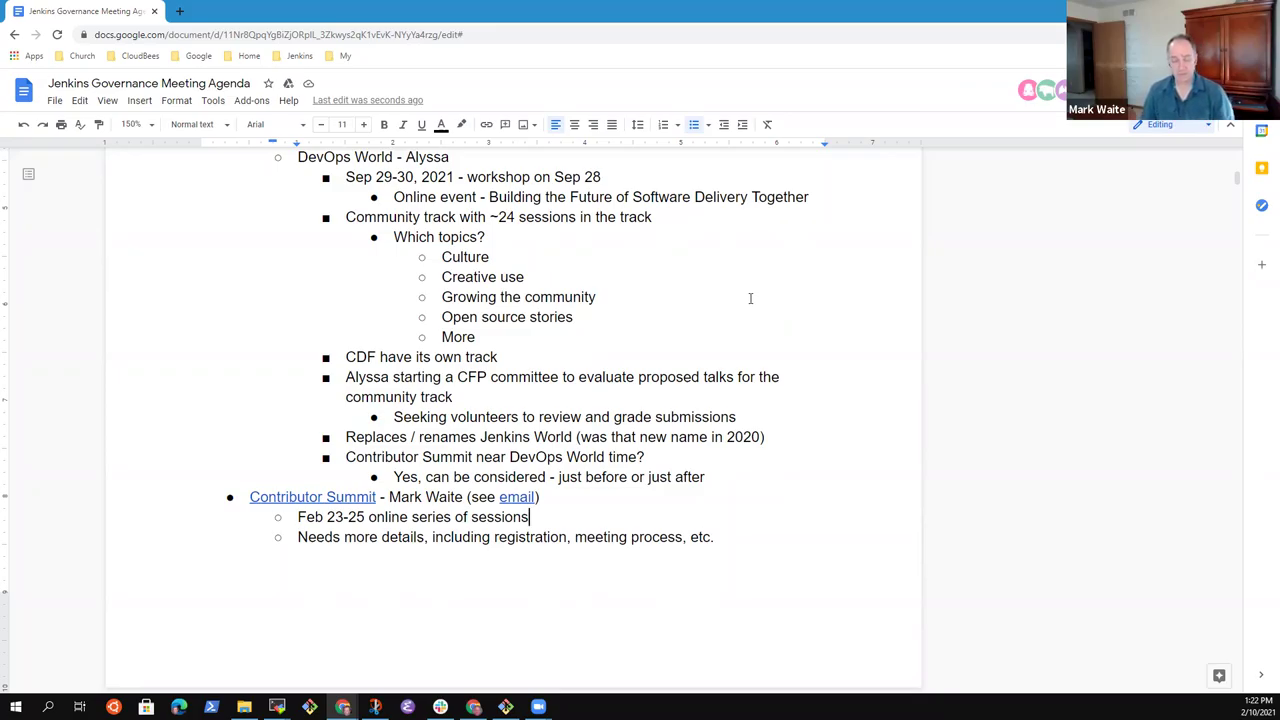
Nest the note "Google Form for registration, name, areas of interest" under the Feb 23-25 online sessions bullet.
key("Return")
key("Tab")
type("Google ")
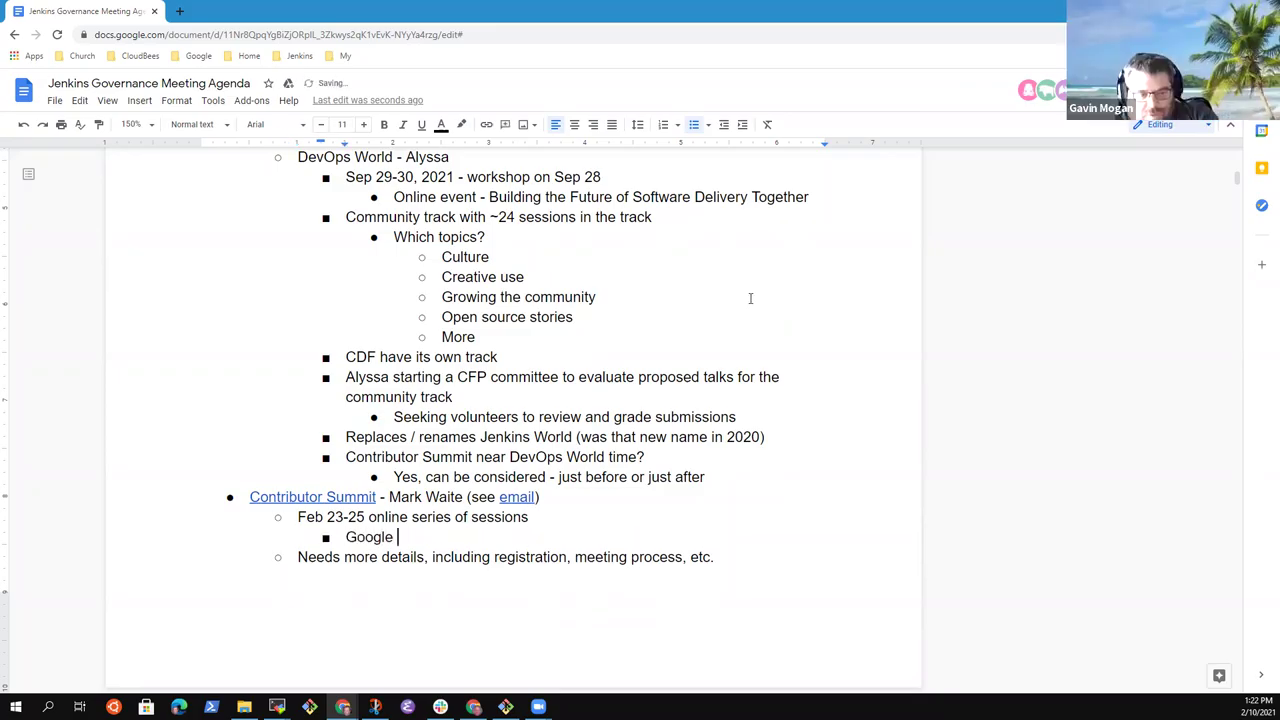
type("Form ")
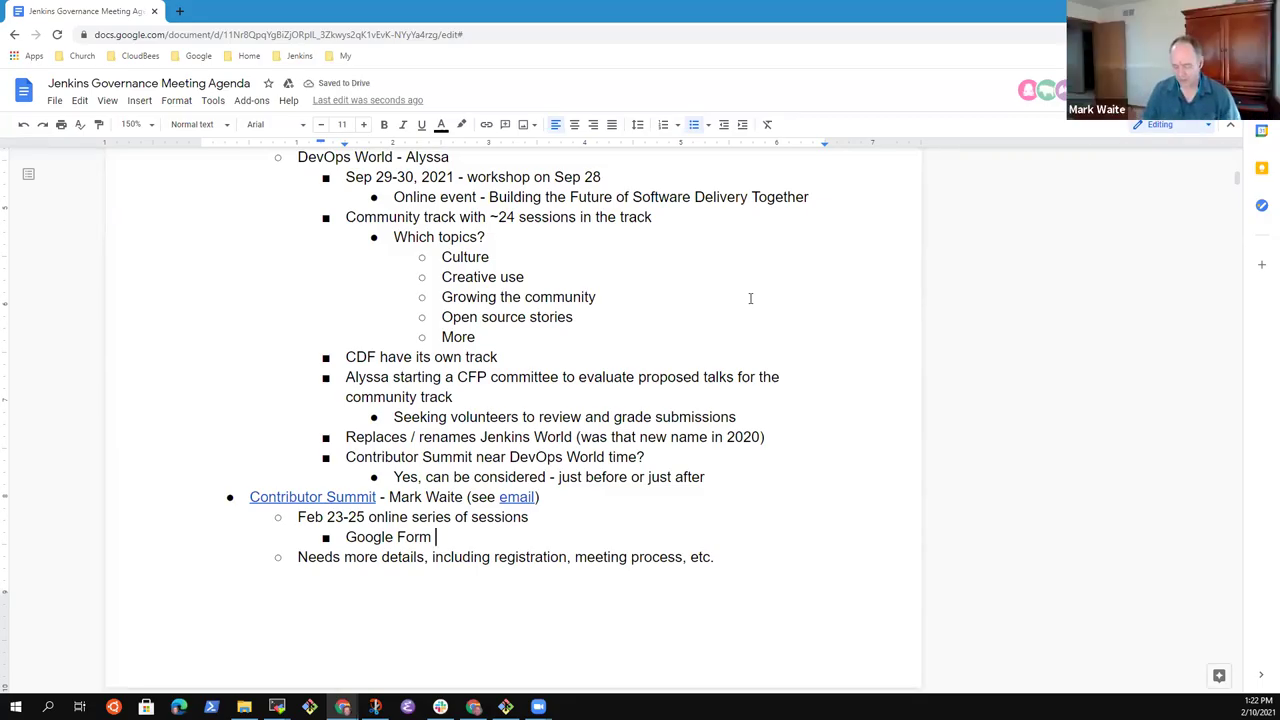
type("for ")
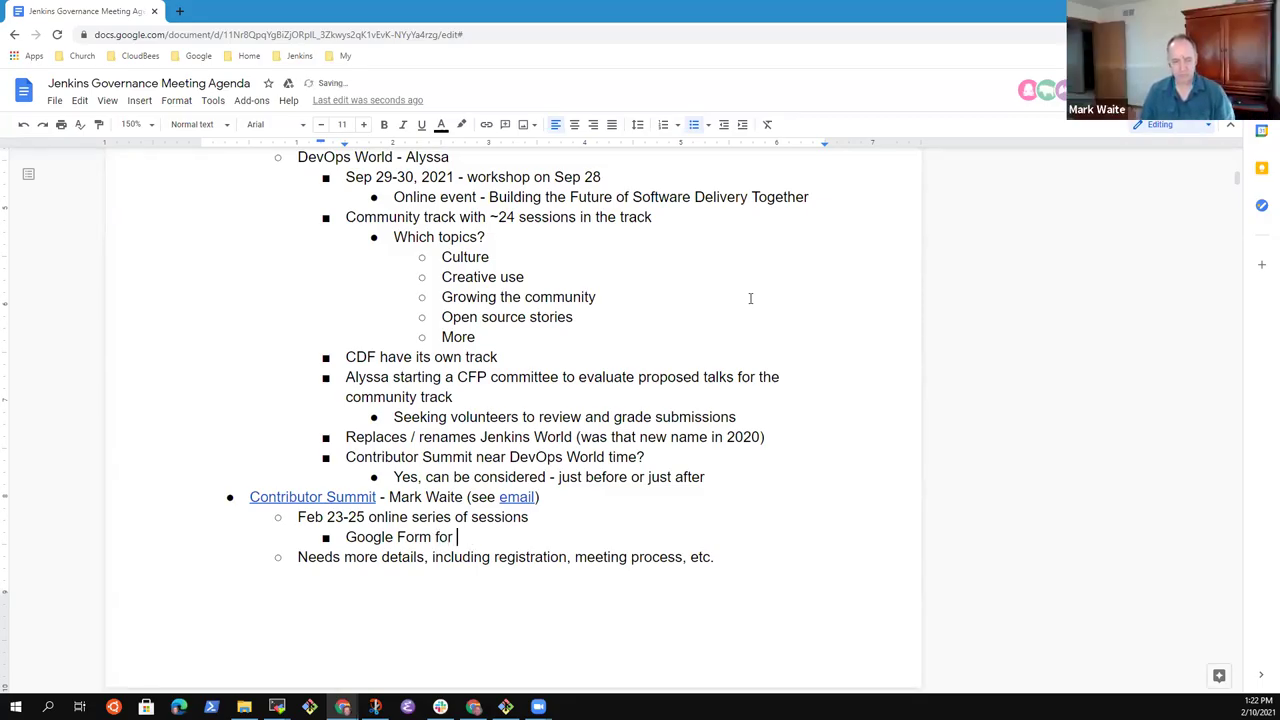
type("registrat")
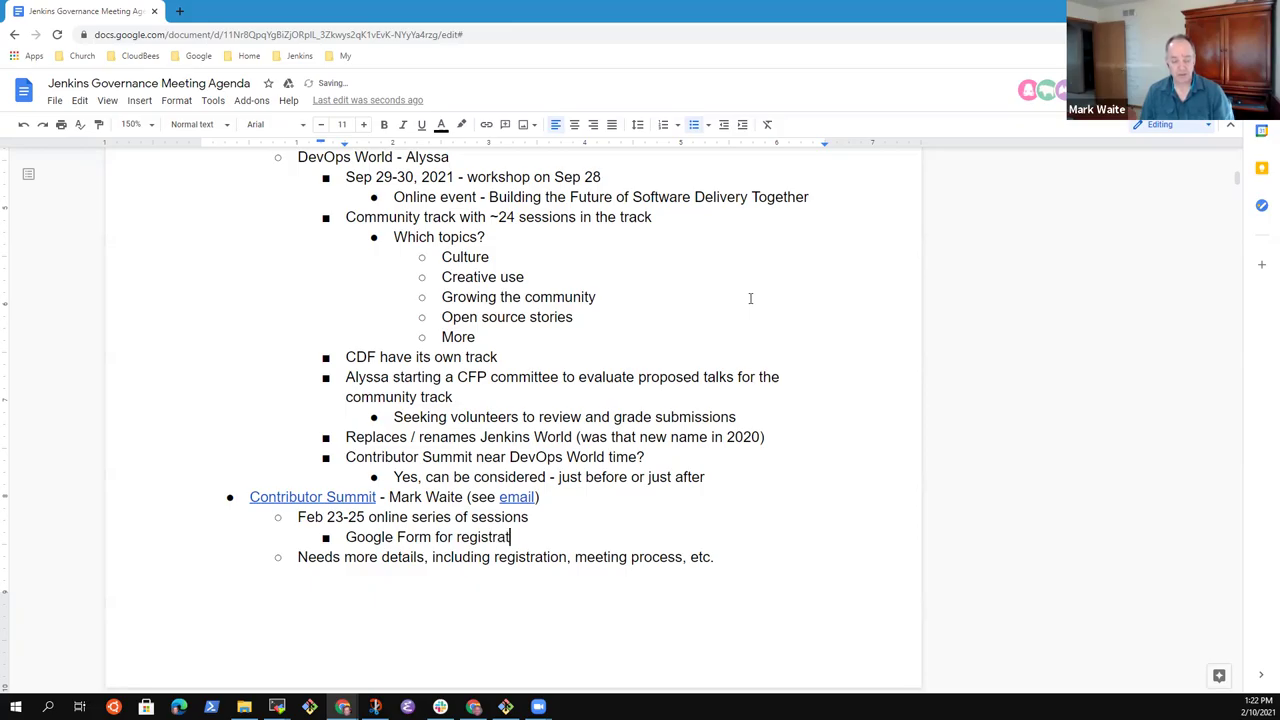
type("ion")
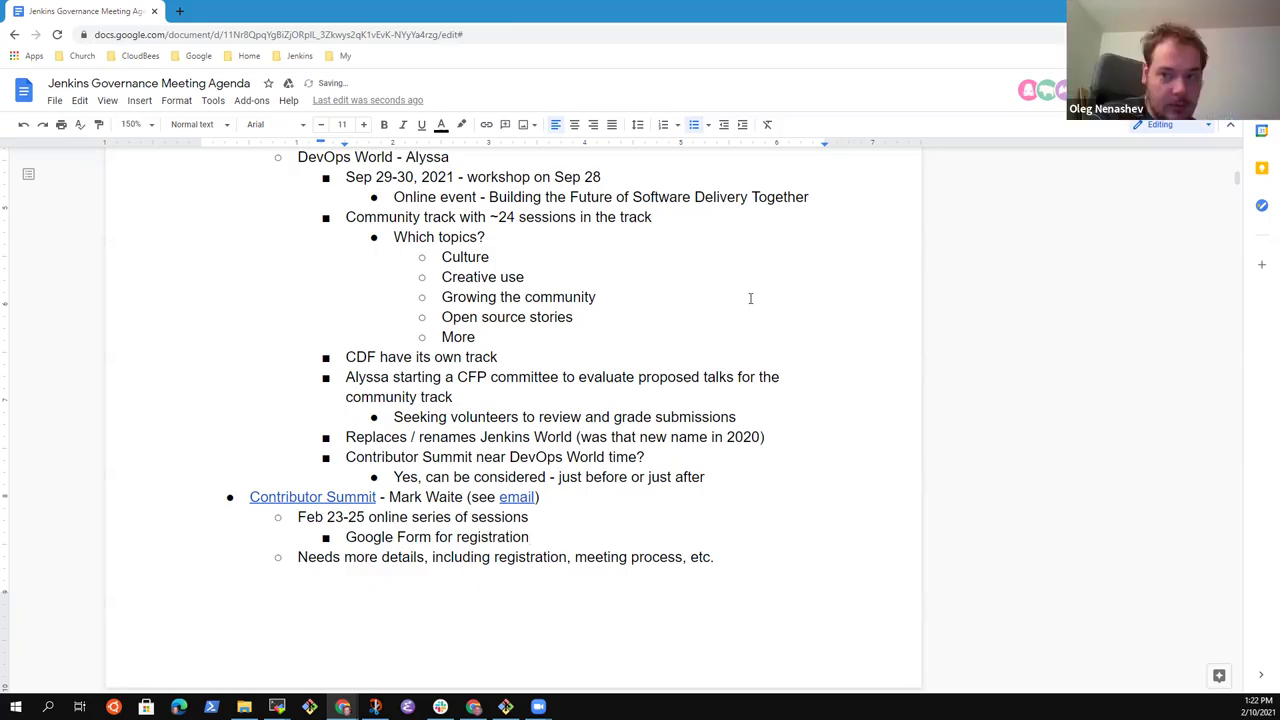
type(", collect data")
key("ctrl+BackSpace")
key("ctrl+BackSpace")
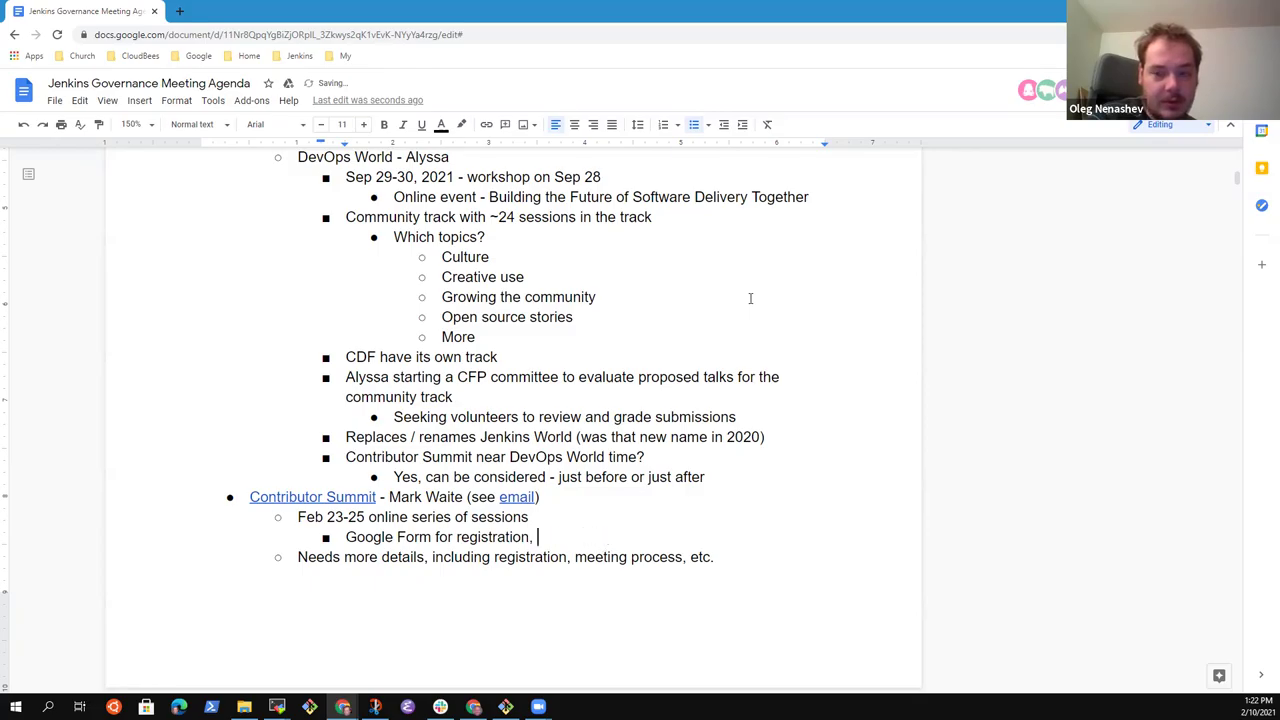
type("name, ")
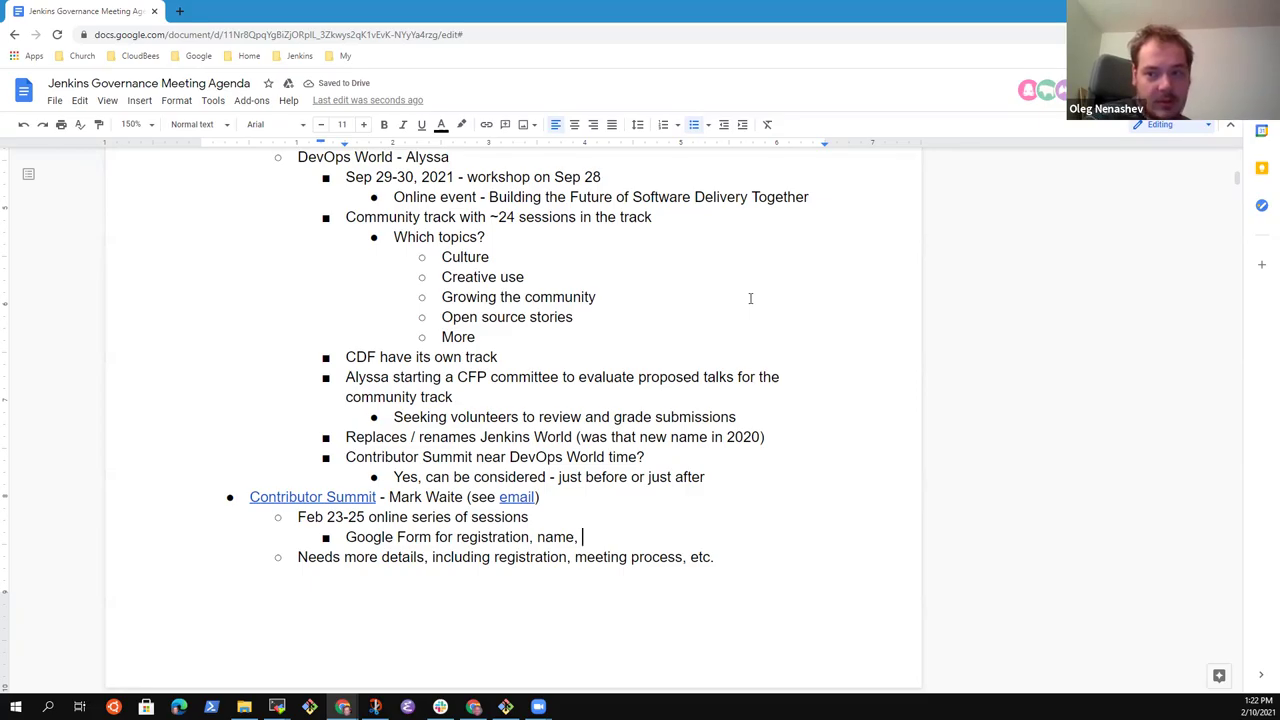
type("areas ")
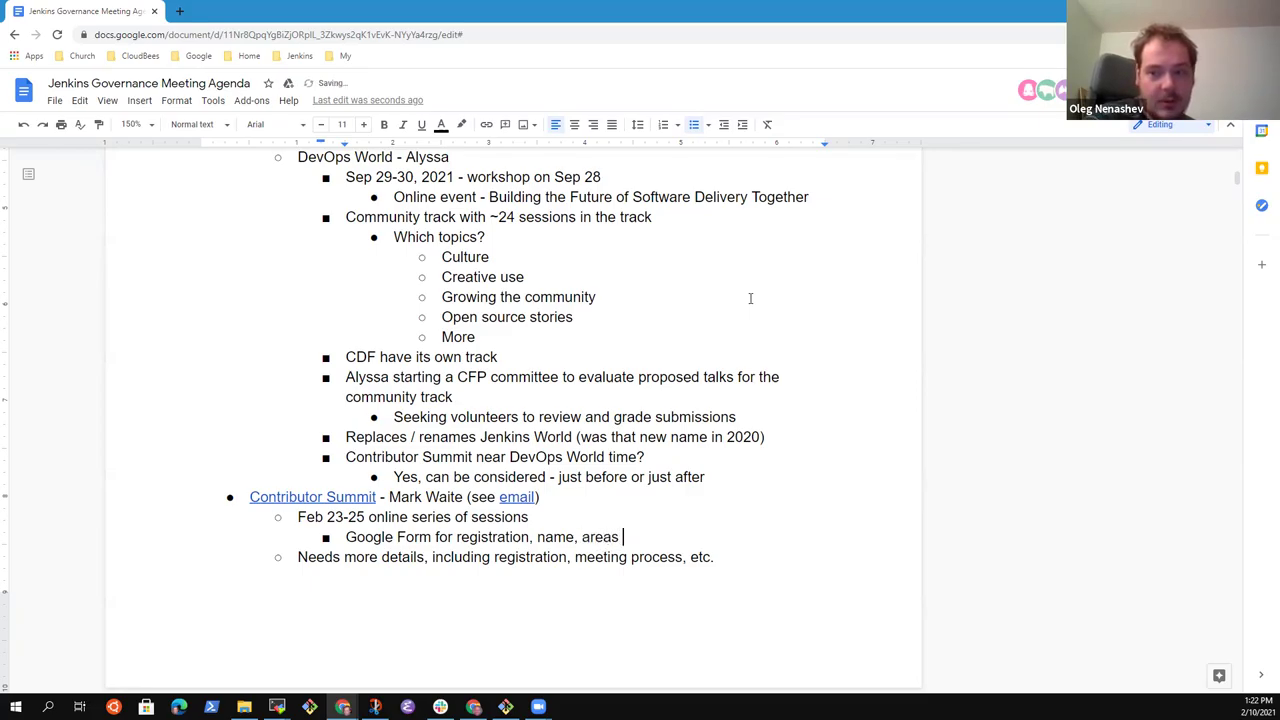
type("of interest")
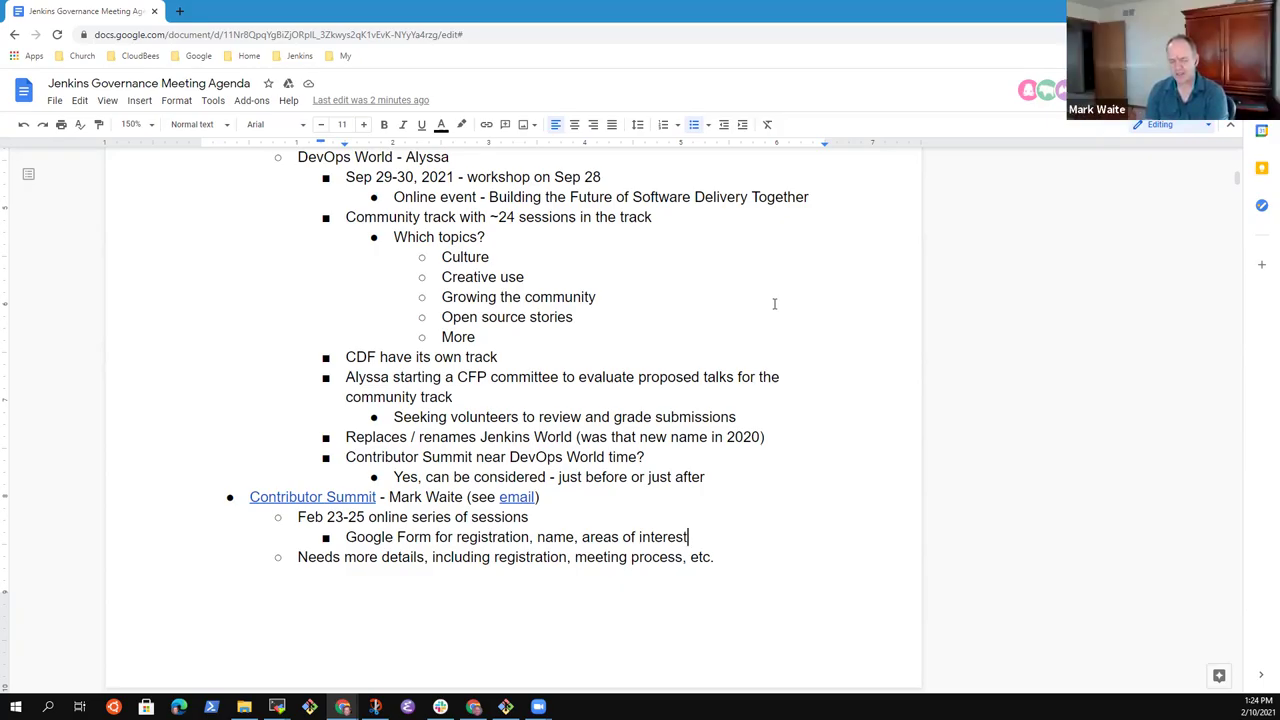
Open the document linked from the Contributor Summit item and look through its dates, outline and session agendas.
left_click(310, 497)
left_click(343, 523)
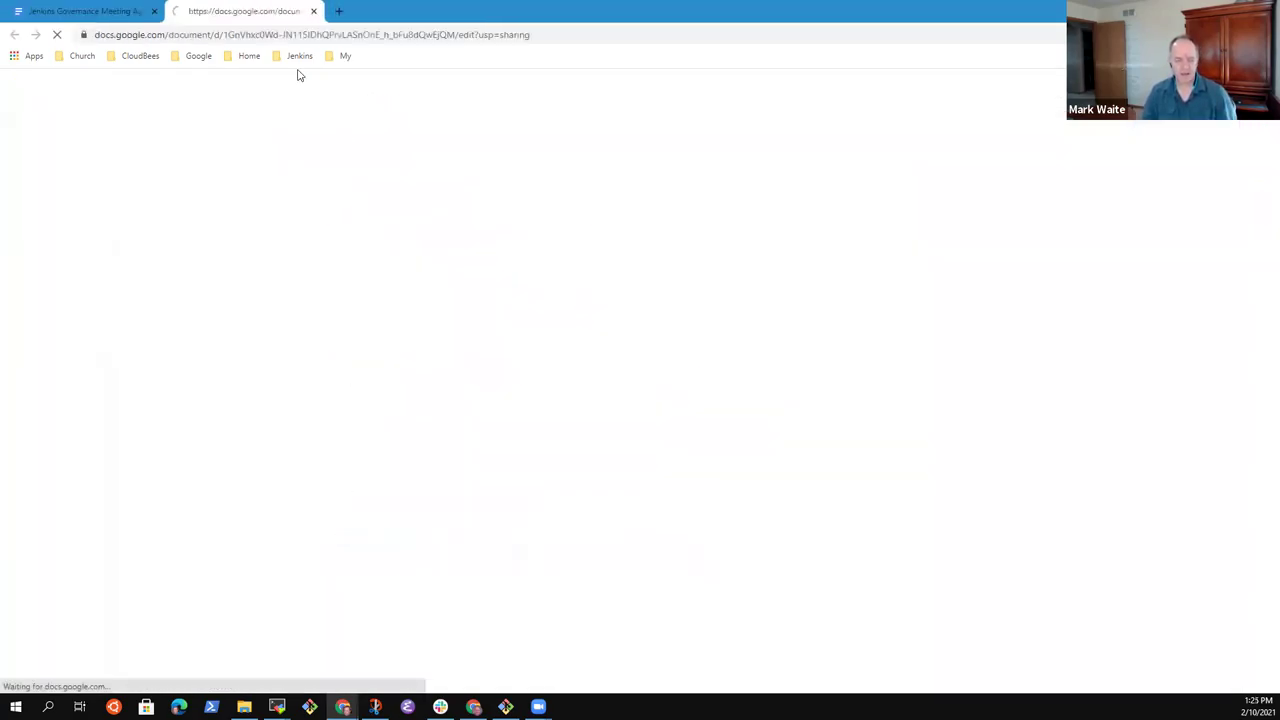
scroll(444, 433, "down", 10)
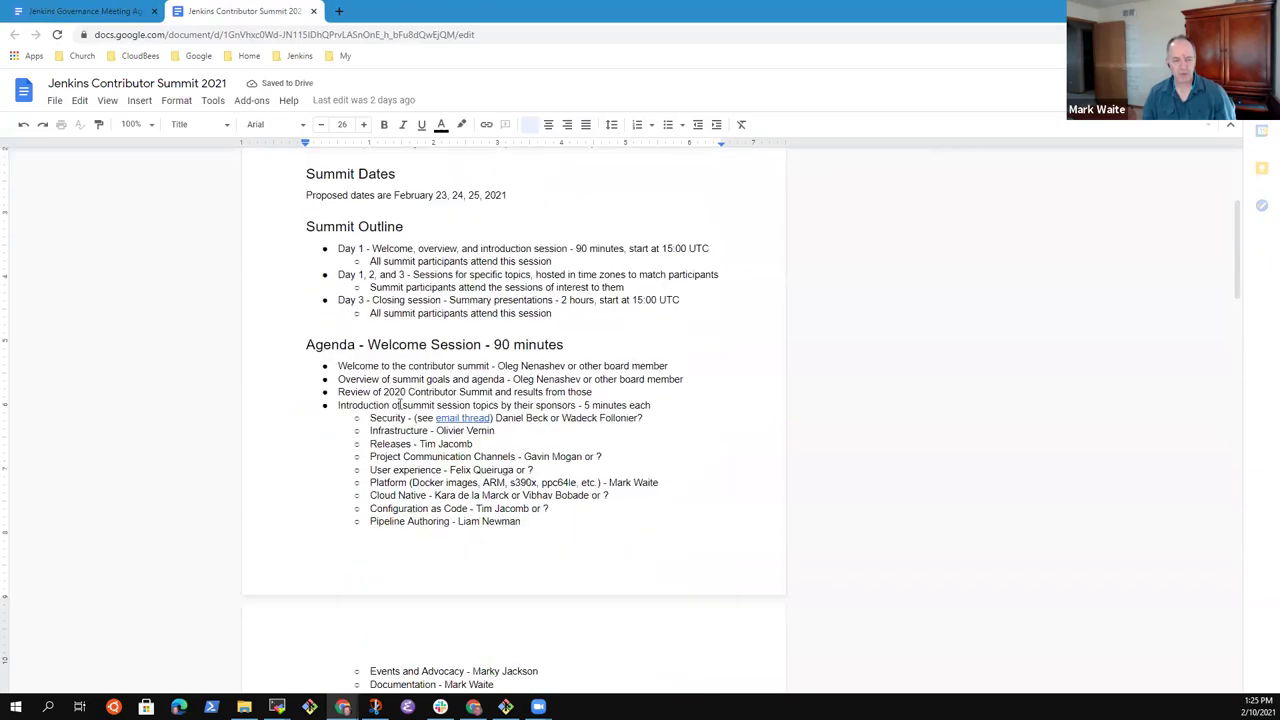
scroll(444, 433, "down", 5)
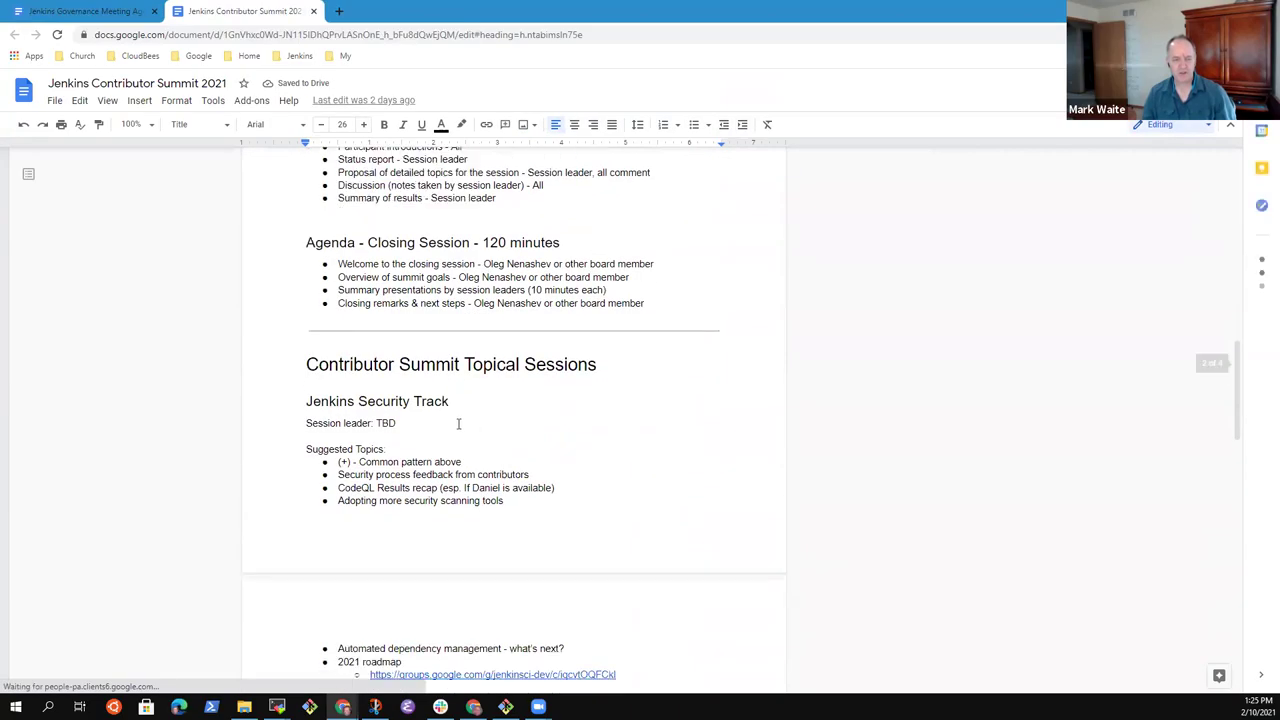
scroll(492, 436, "down", 1)
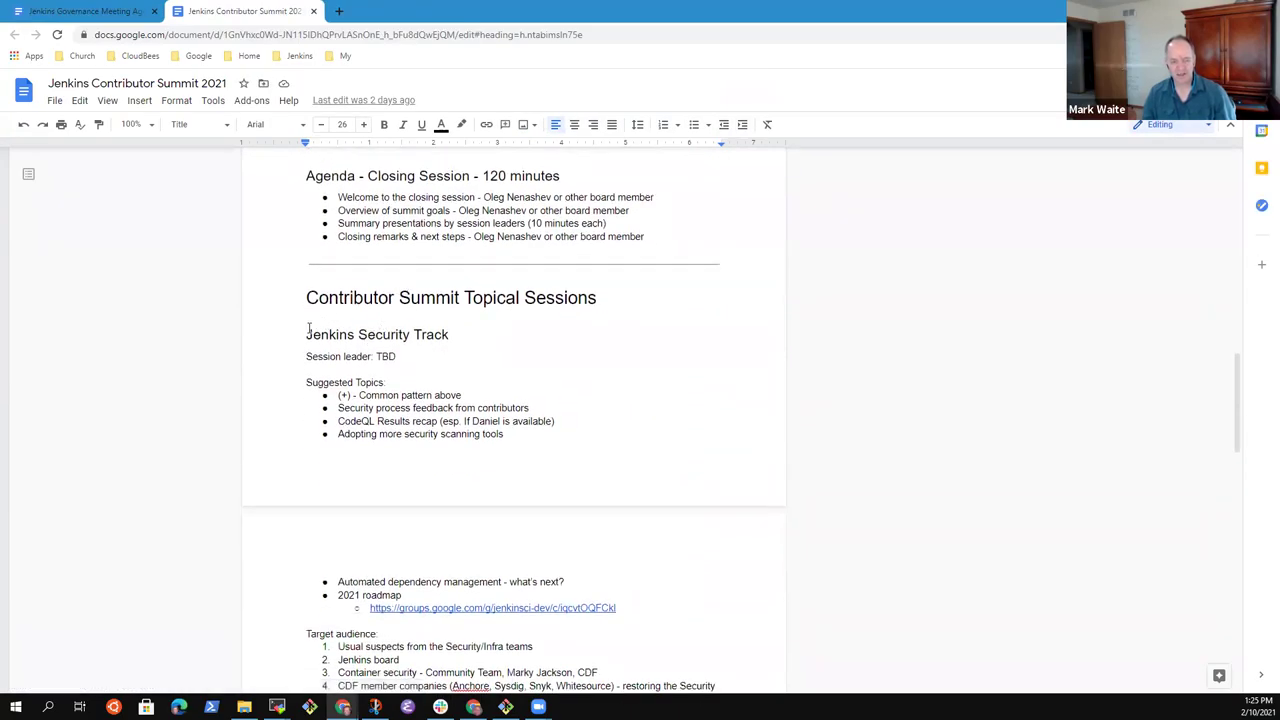
Examine the topical session tracks: Security, Pipeline Authoring, Developer Onboarding and Documentation, with their leaders, suggested topics and target audiences.
left_click_drag(307, 334, 463, 334)
scroll(563, 371, "down", 5)
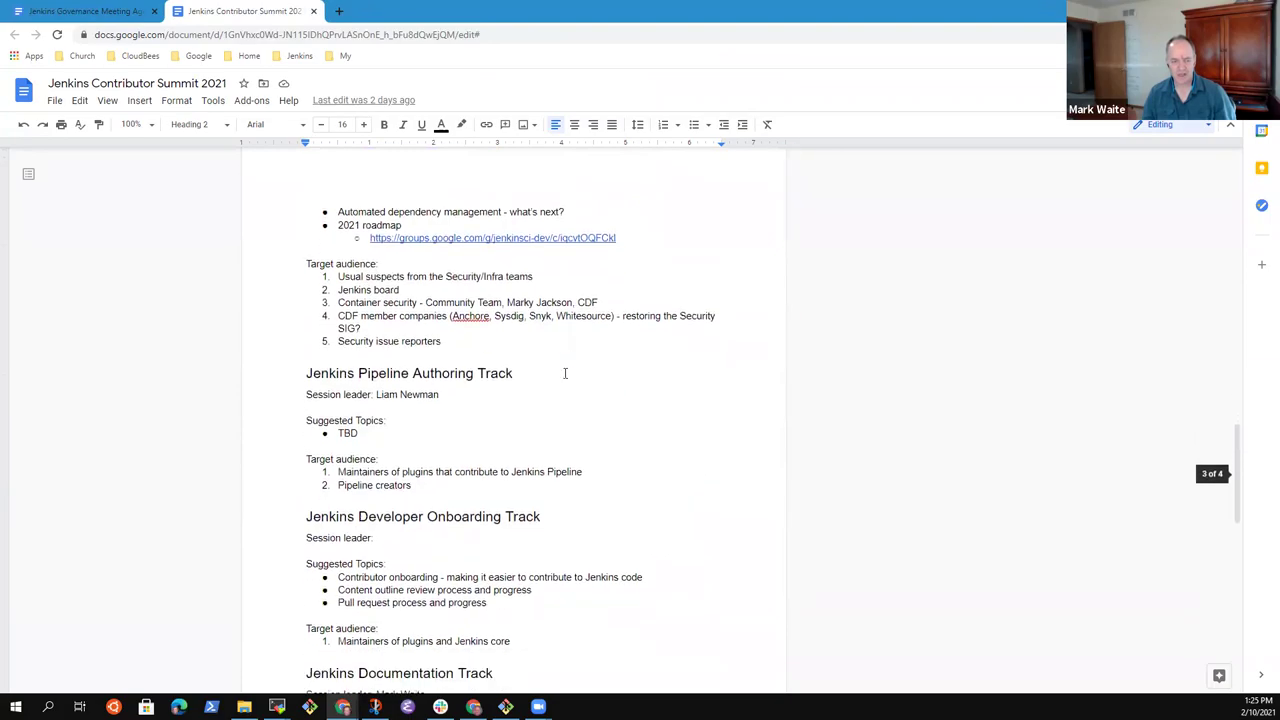
left_click_drag(313, 420, 540, 420)
scroll(449, 464, "down", 1)
scroll(449, 464, "down", 3)
left_click_drag(310, 243, 496, 248)
scroll(494, 397, "down", 4)
scroll(476, 402, "up", 4)
scroll(477, 404, "up", 5)
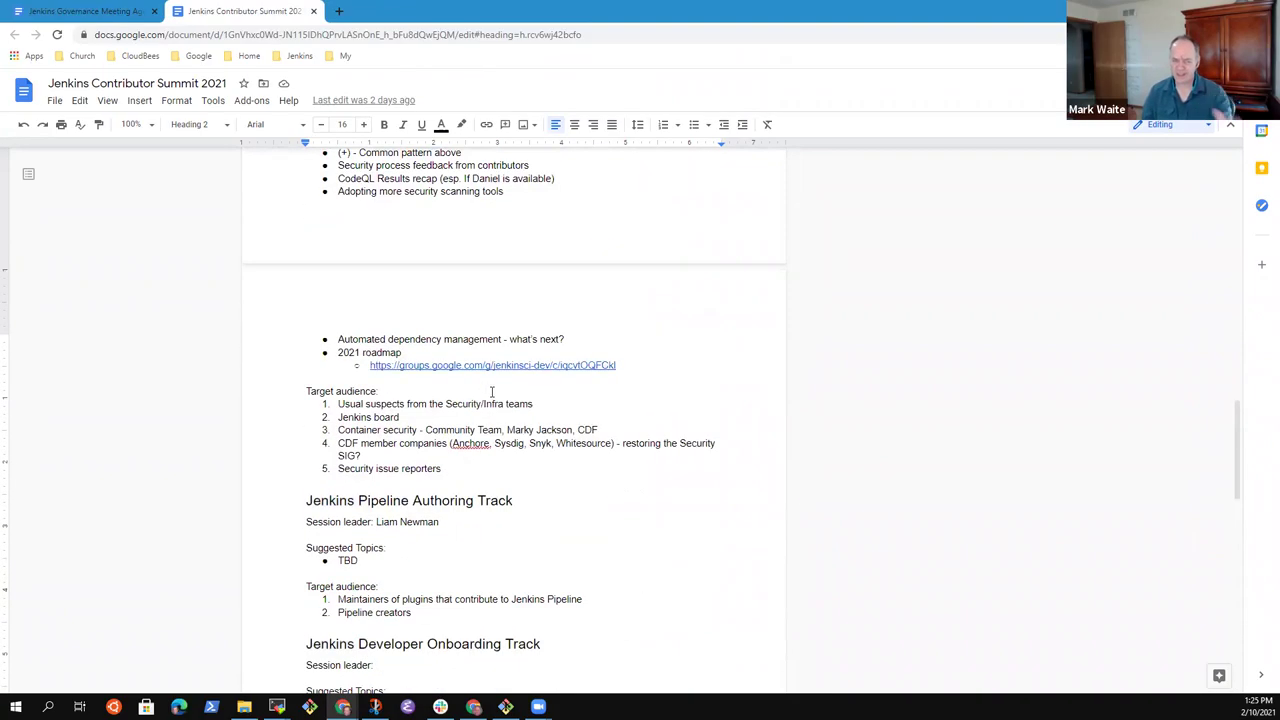
left_click_drag(304, 508, 544, 496)
scroll(597, 508, "up", 2)
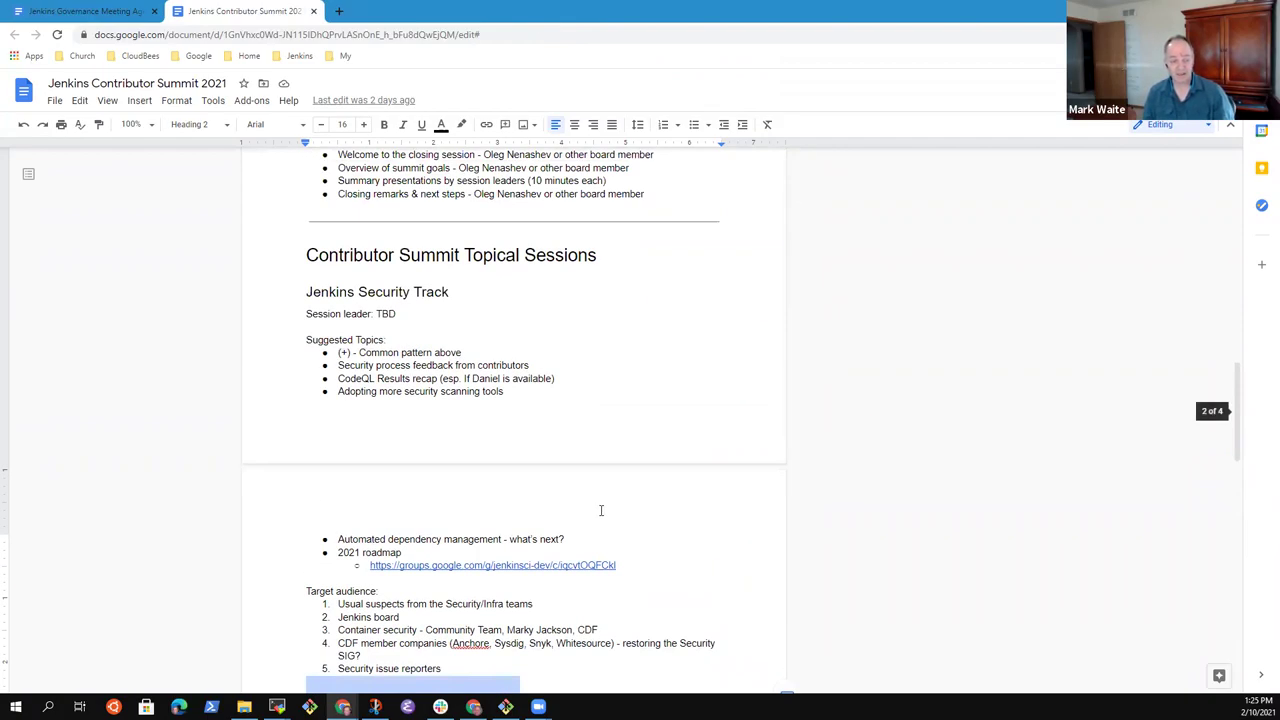
scroll(605, 510, "down", 3)
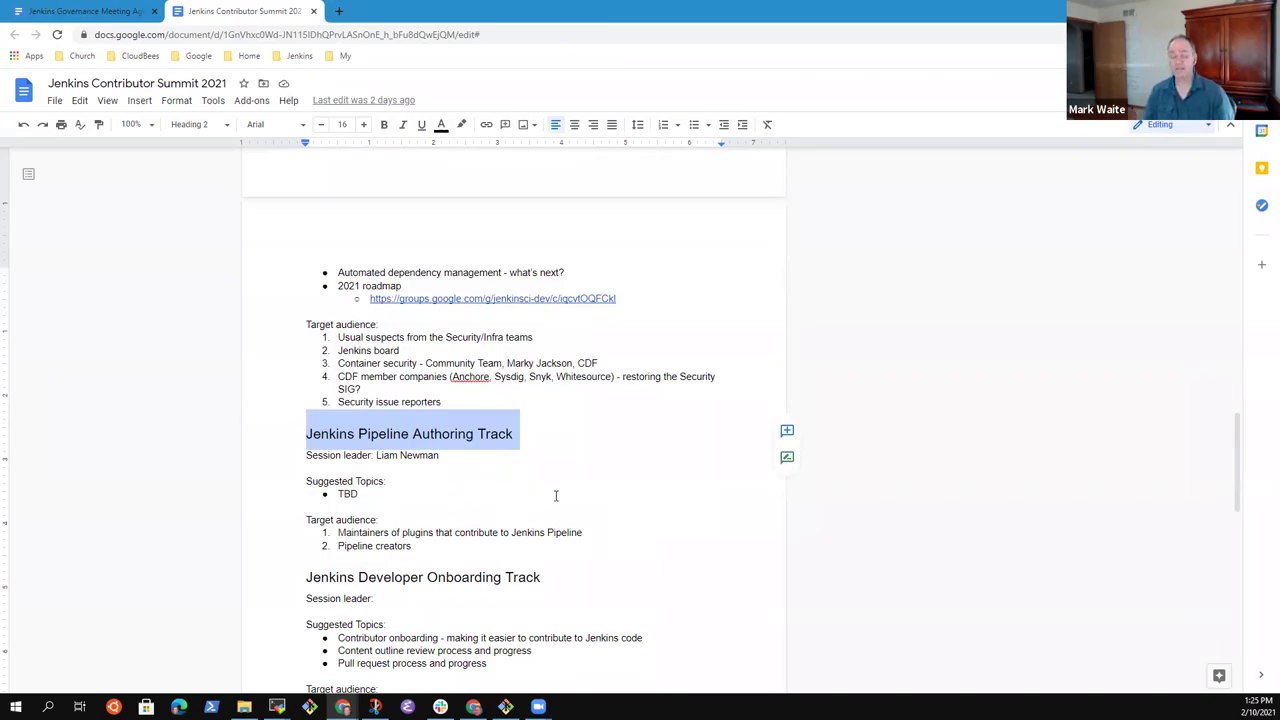
scroll(560, 497, "down", 2)
scroll(579, 494, "down", 1)
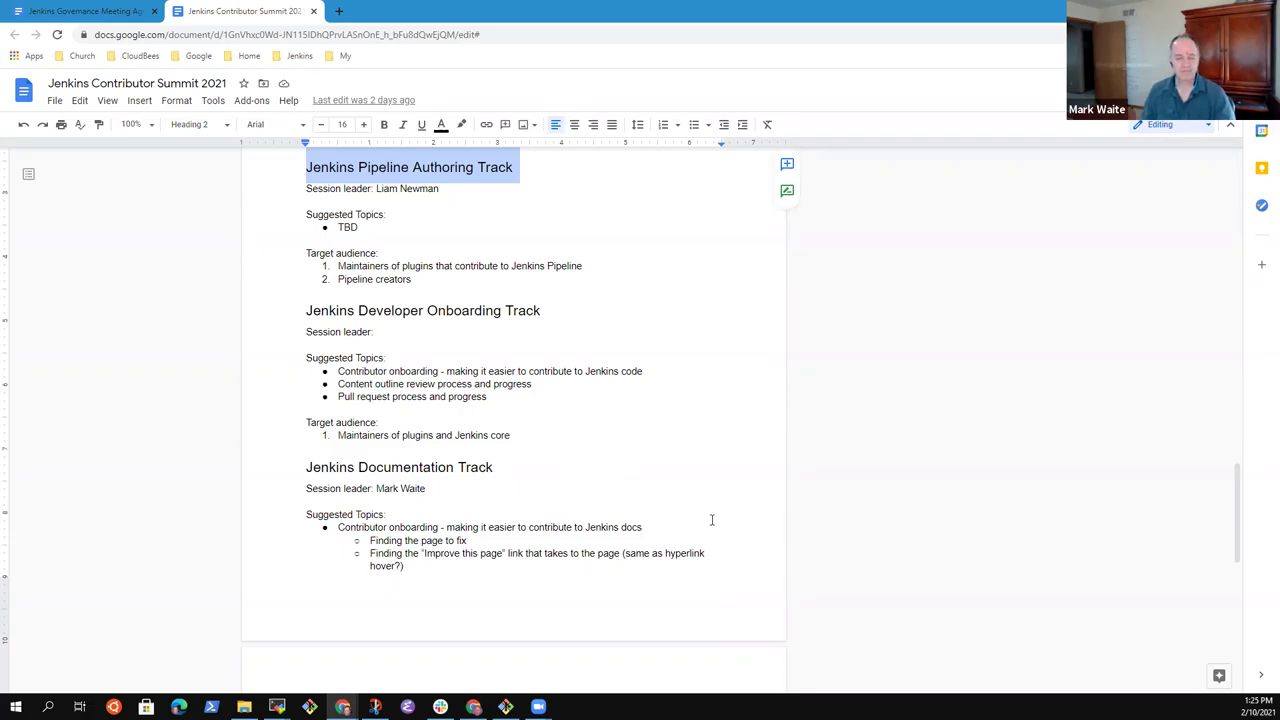
Enlarge the summit document to 150% and review the welcome session's list of topics and sponsors.
left_click(131, 124)
left_click(137, 287)
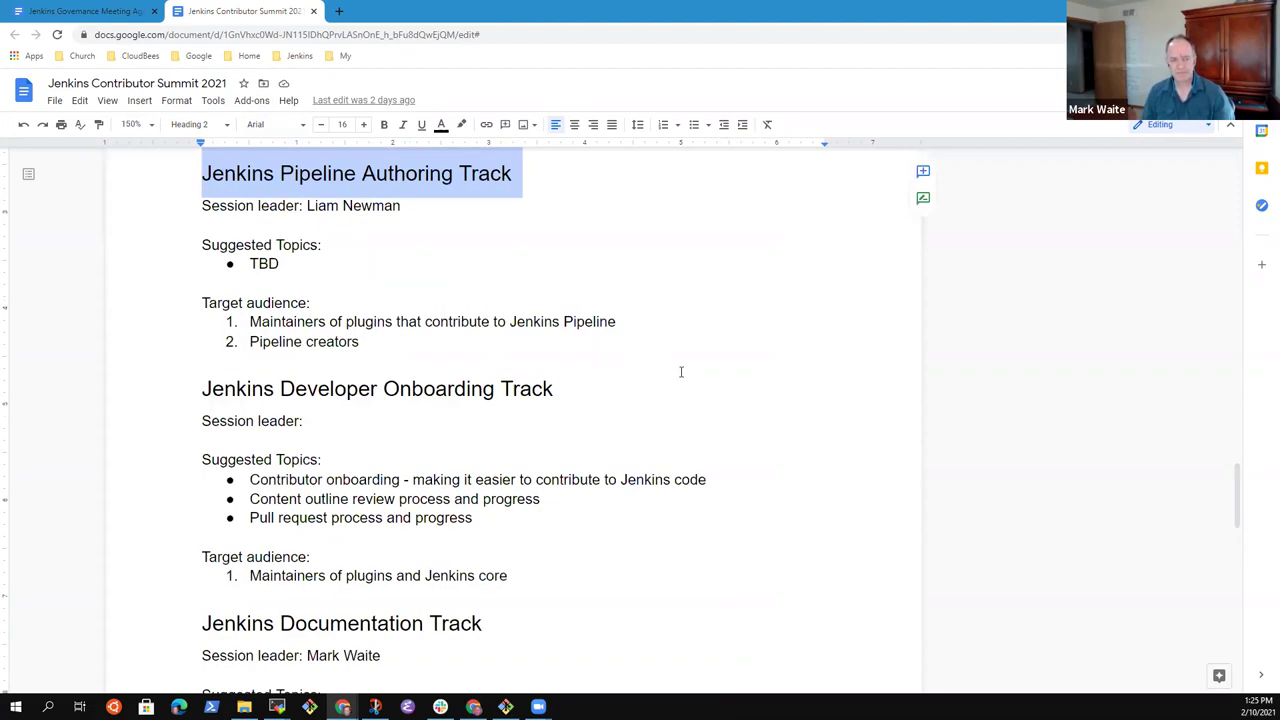
scroll(681, 372, "up", 8)
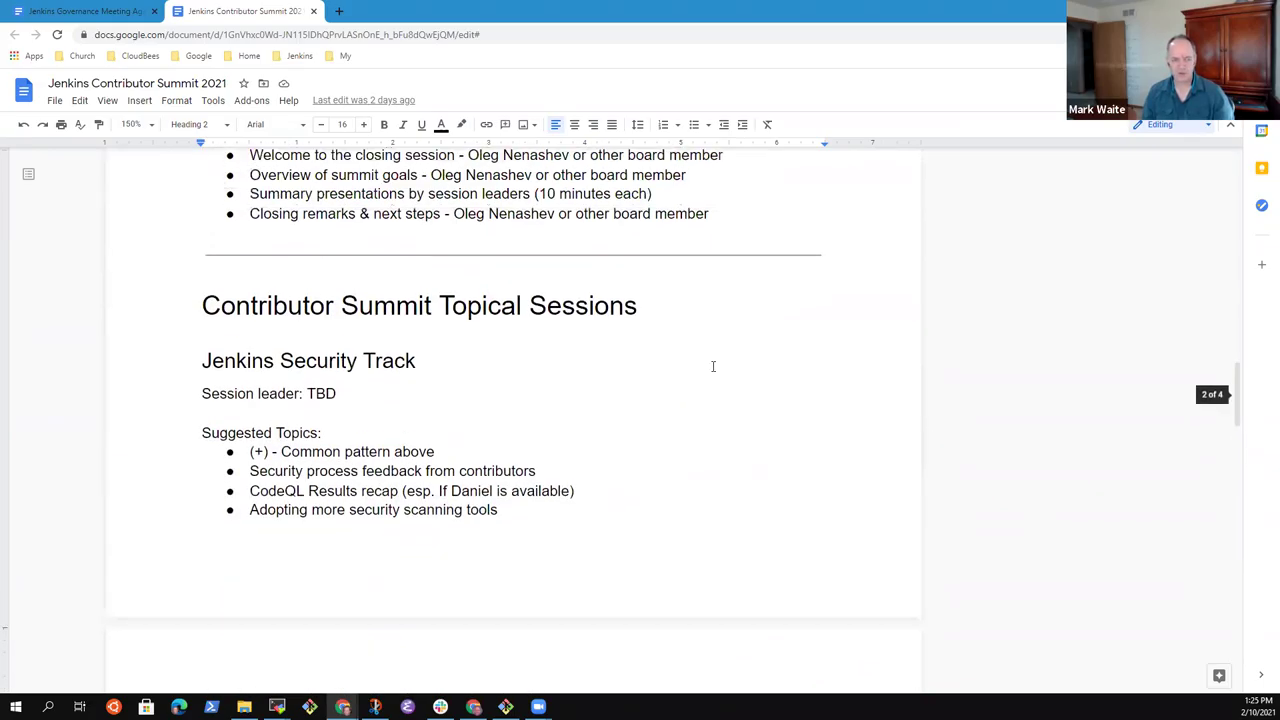
scroll(713, 366, "down", 1)
scroll(700, 375, "up", 8)
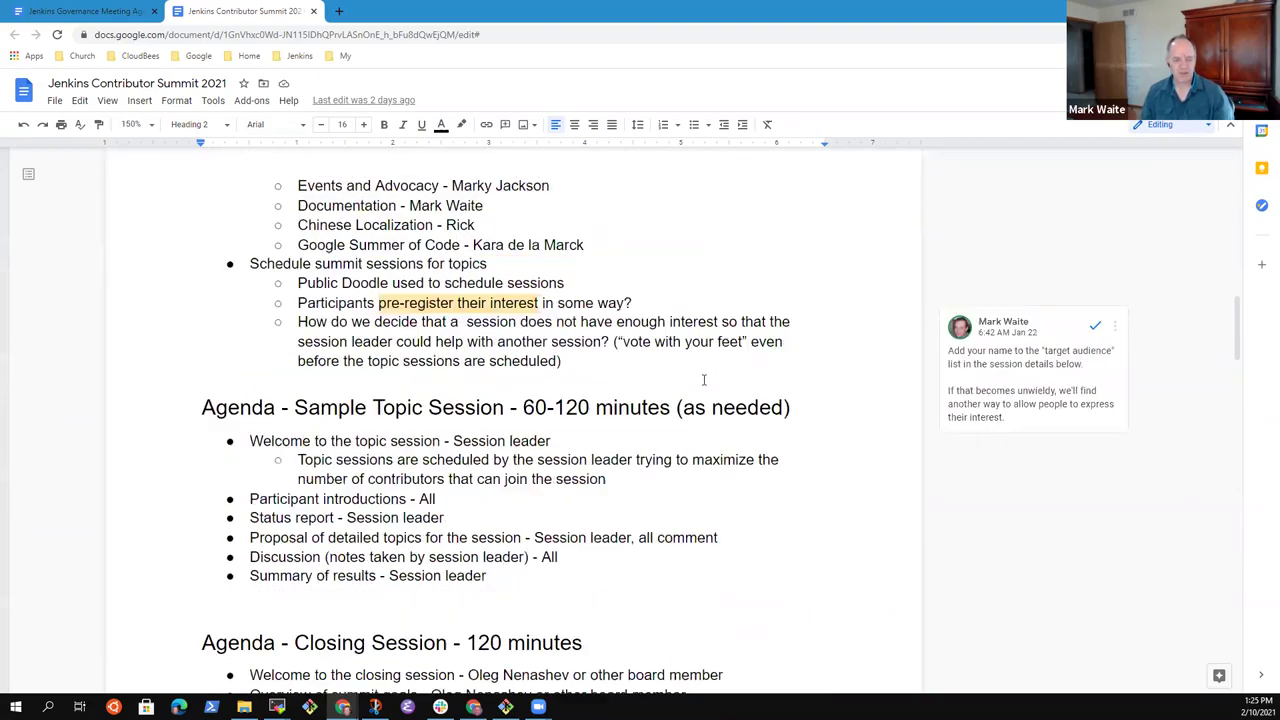
scroll(693, 382, "up", 3)
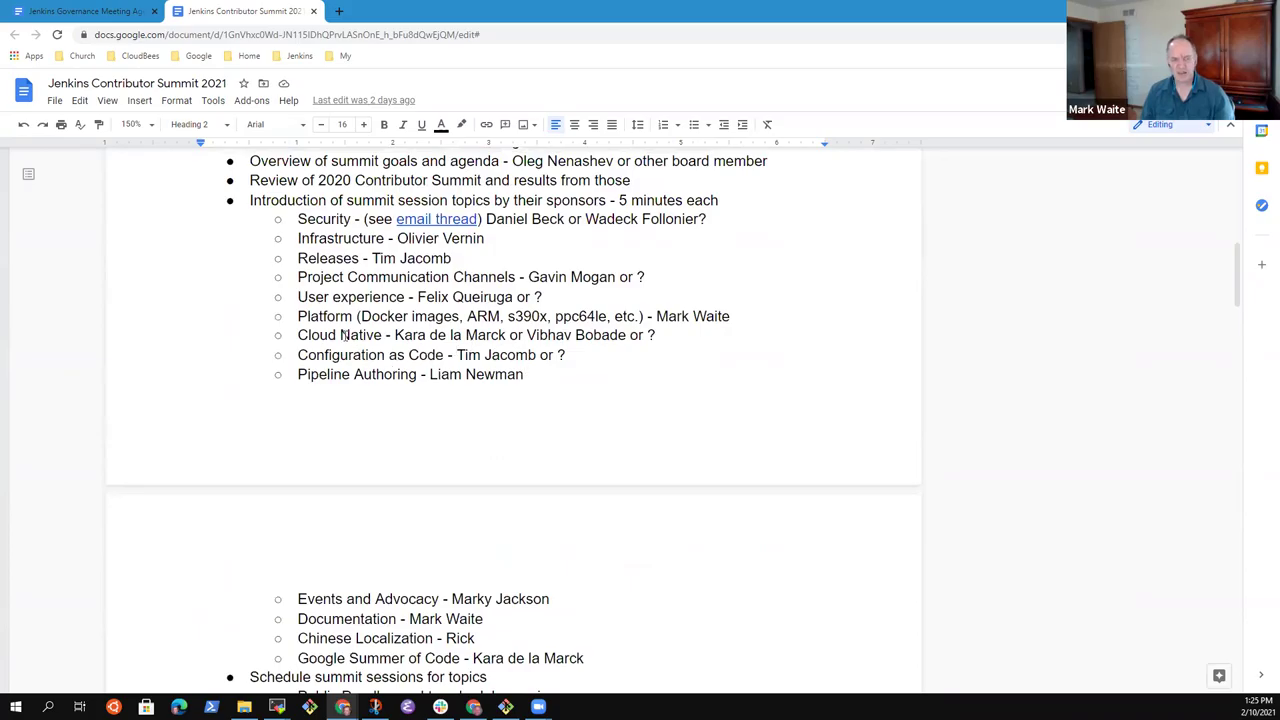
Examine the welcome session's topic list, including the Cloud Native and User experience entries, and the session length given in its heading.
left_click_drag(298, 335, 386, 337)
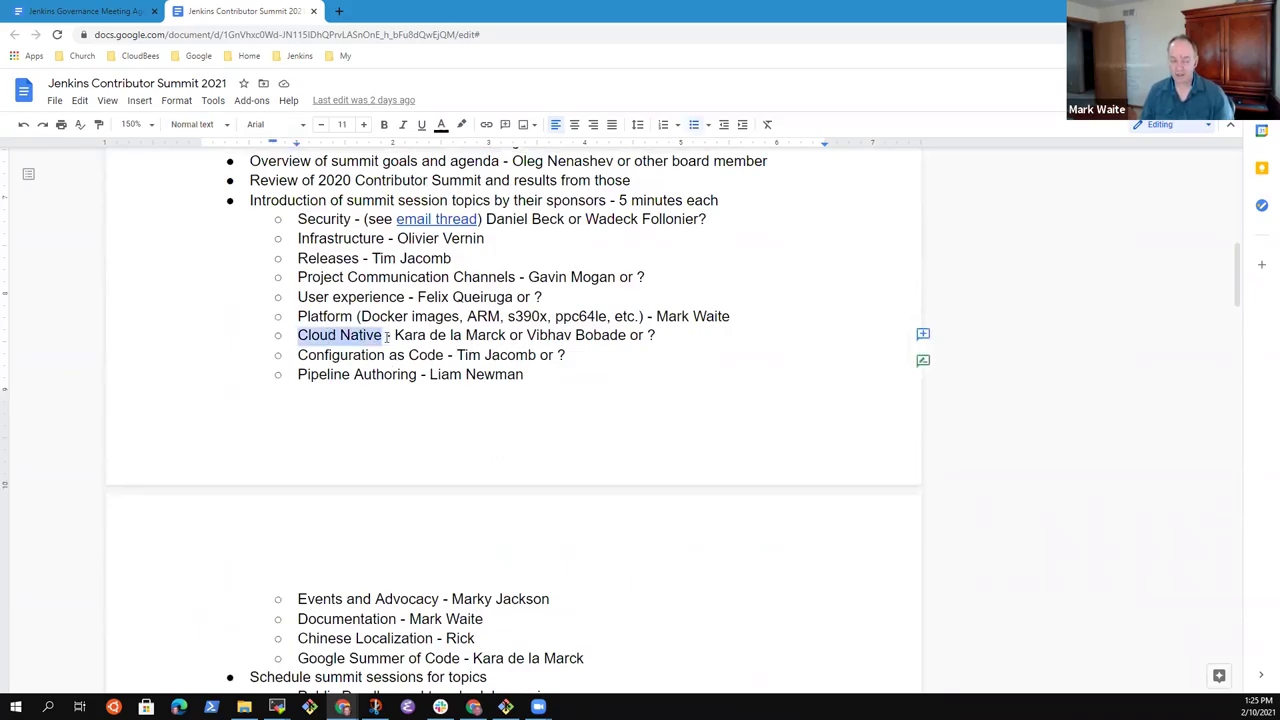
left_click_drag(298, 317, 498, 301)
left_click(315, 286)
double_click(314, 297)
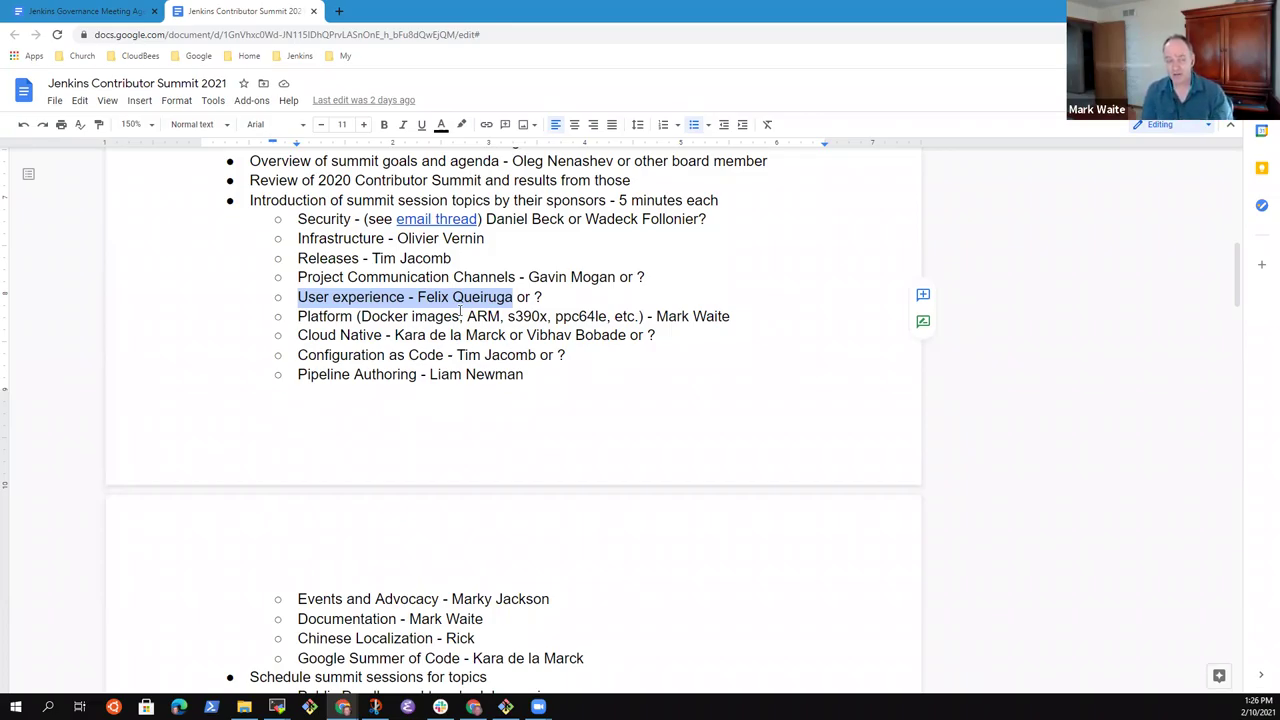
left_click(299, 219)
left_click_drag(299, 219, 582, 646)
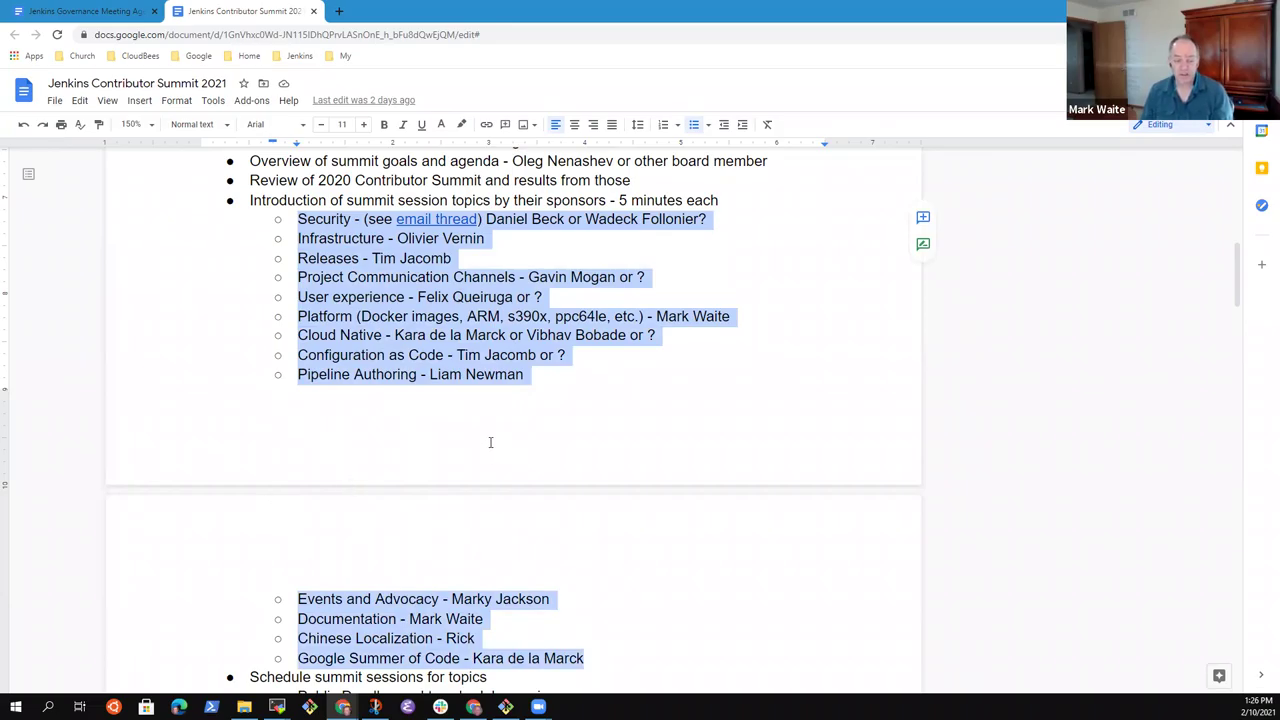
left_click(491, 438)
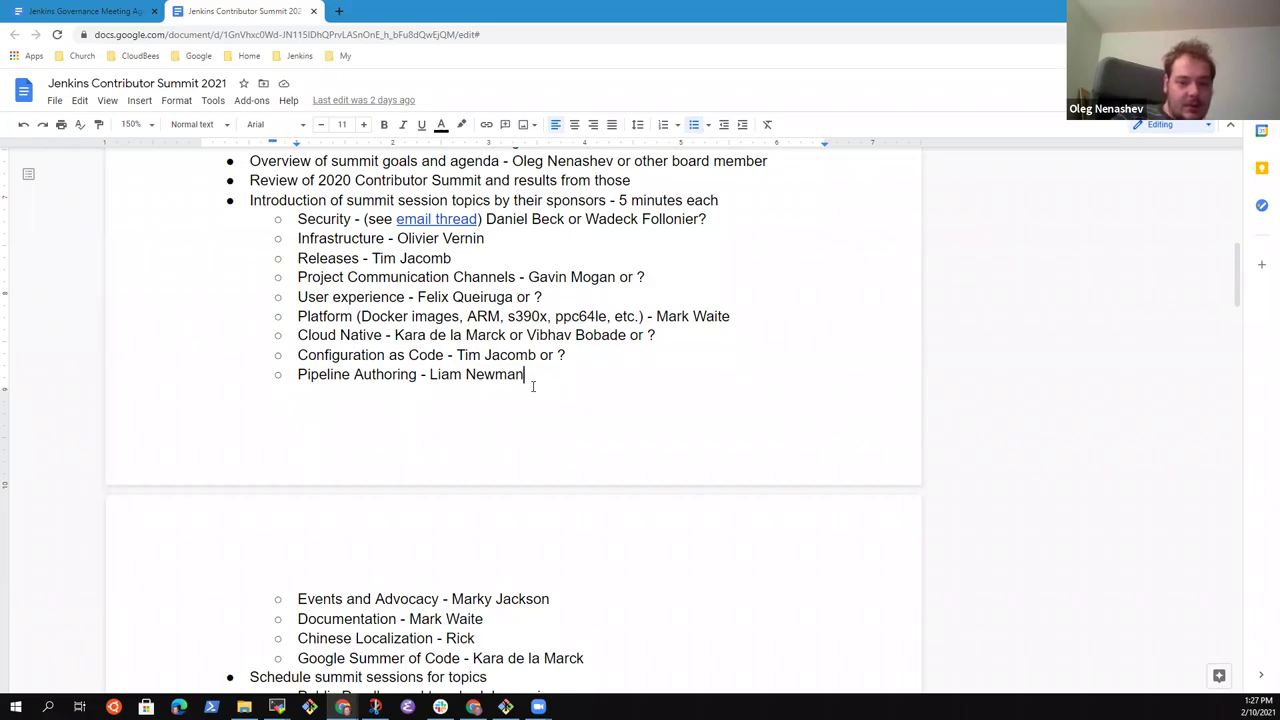
scroll(510, 390, "up", 3)
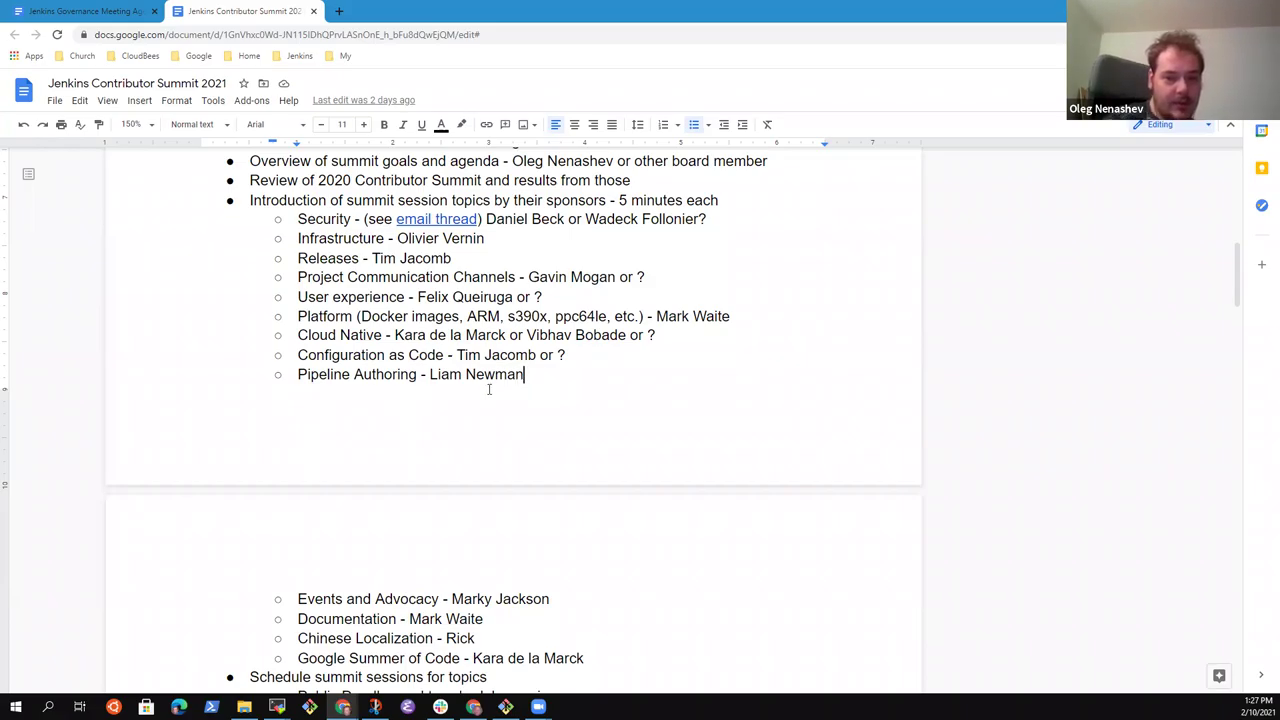
scroll(515, 404, "down", 1)
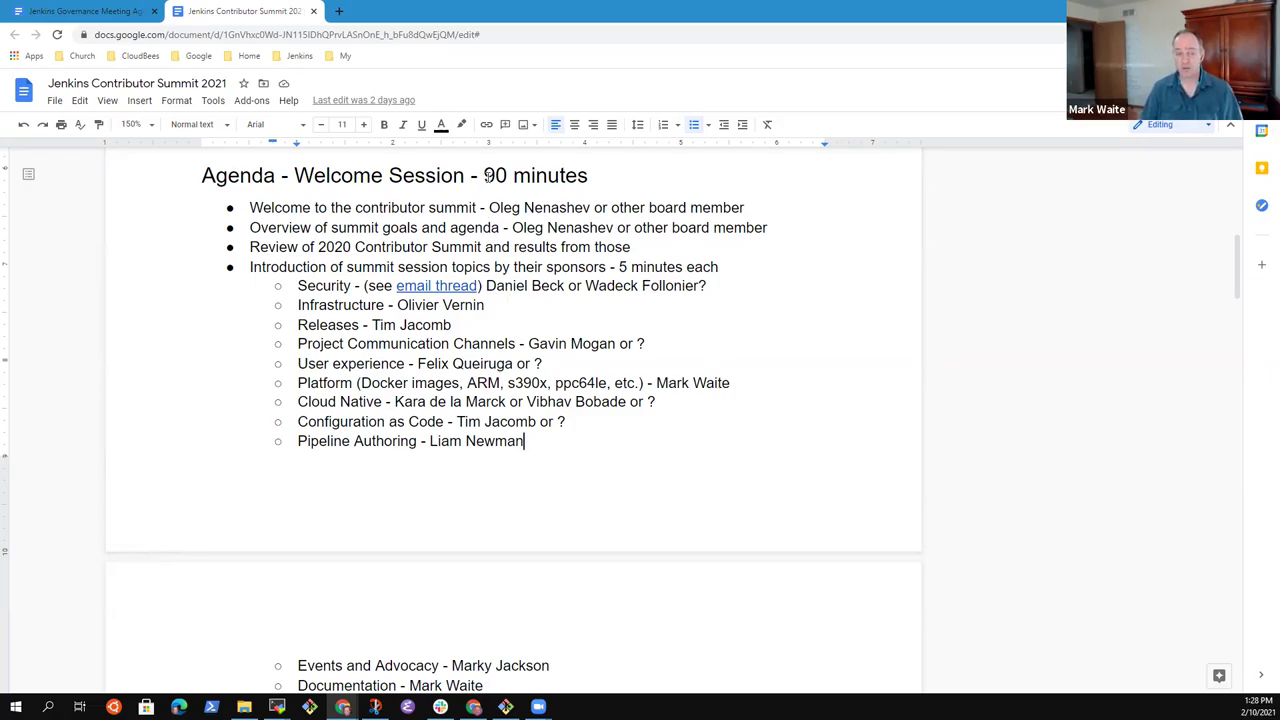
left_click(487, 176)
scroll(510, 185, "up", 1)
key("ctrl+shift+Right")
key("shift+Left")
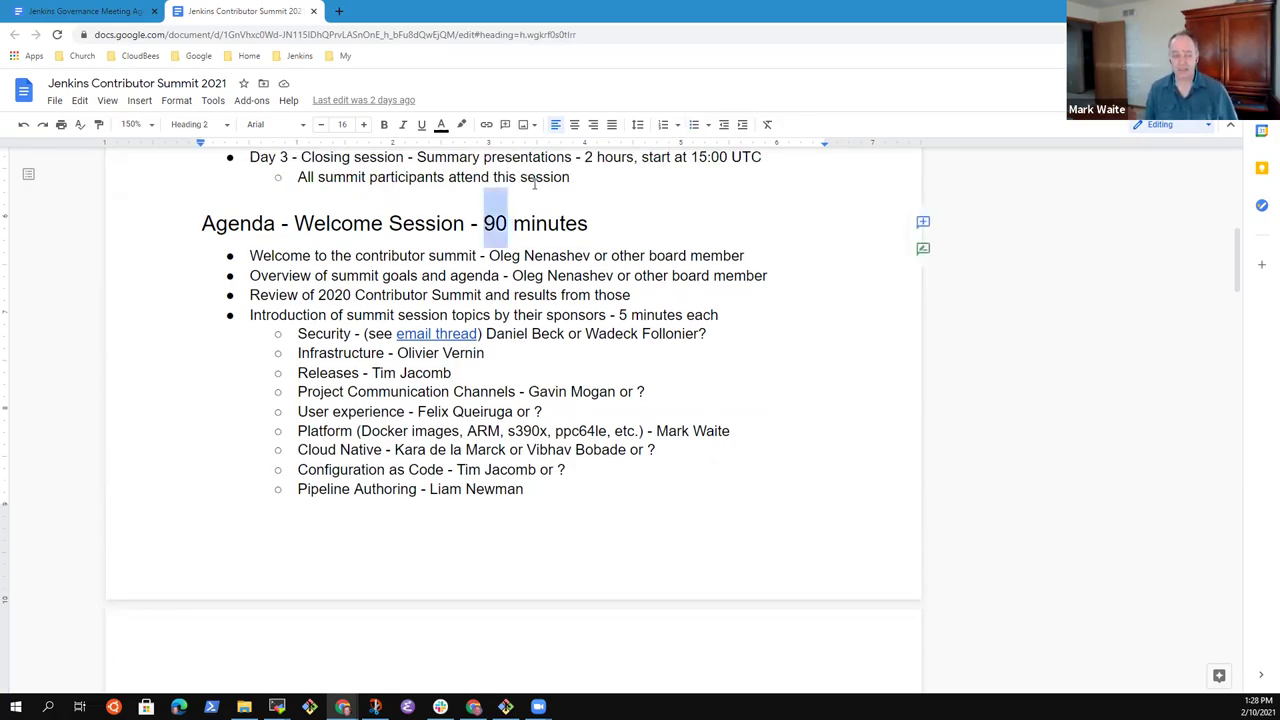
key("Left")
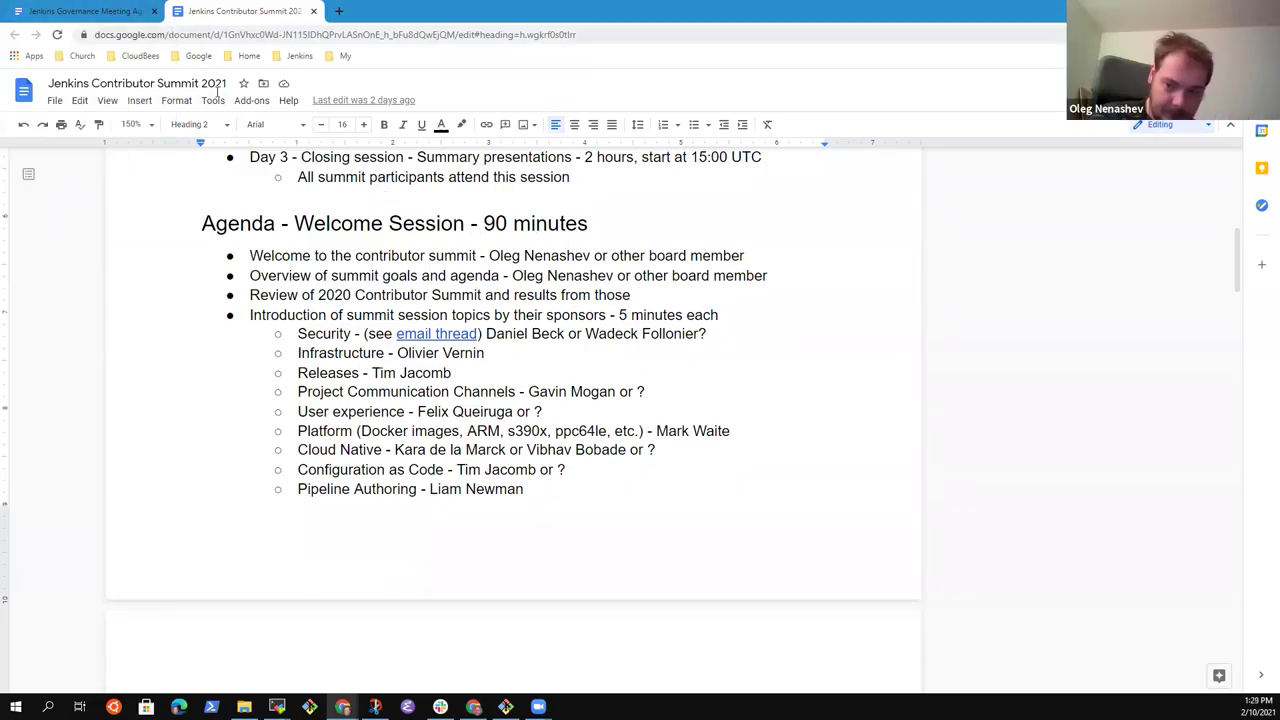
Switch to the Jenkins Governance Meeting Agenda and add the Contributor Summit bullet "Widen the initial to 120 minutes, 90 minutes presentation plus 30 minutes breakout".
left_click(108, 12)
left_click(413, 540)
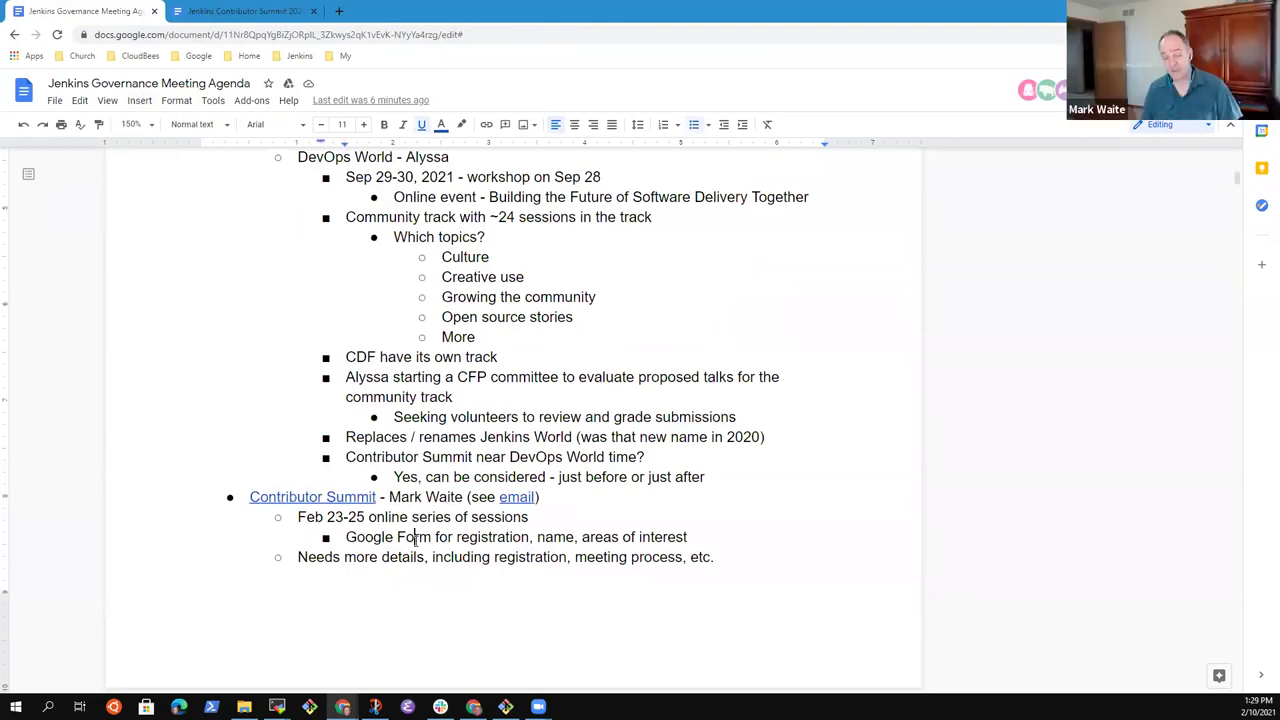
key("Home")
key("Down")
key("Down")
key("shift+End")
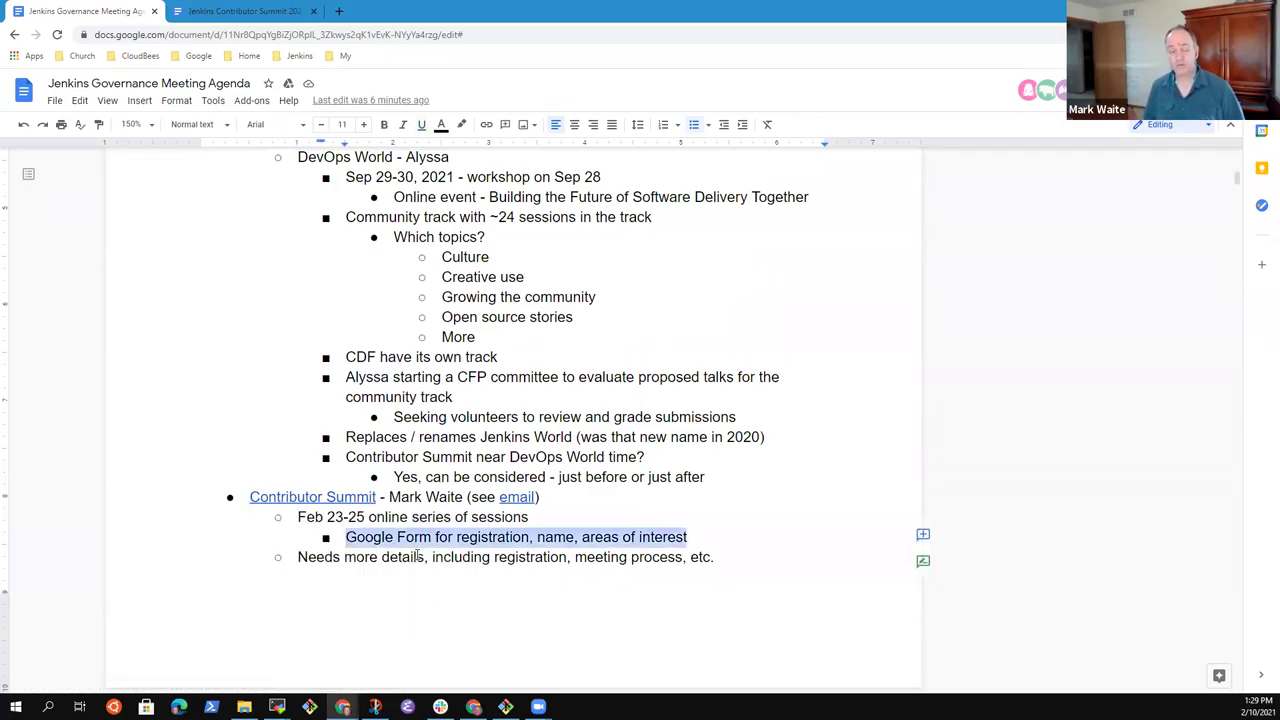
key("Down")
key("End")
key("Return")
type("Widen the iniitial")
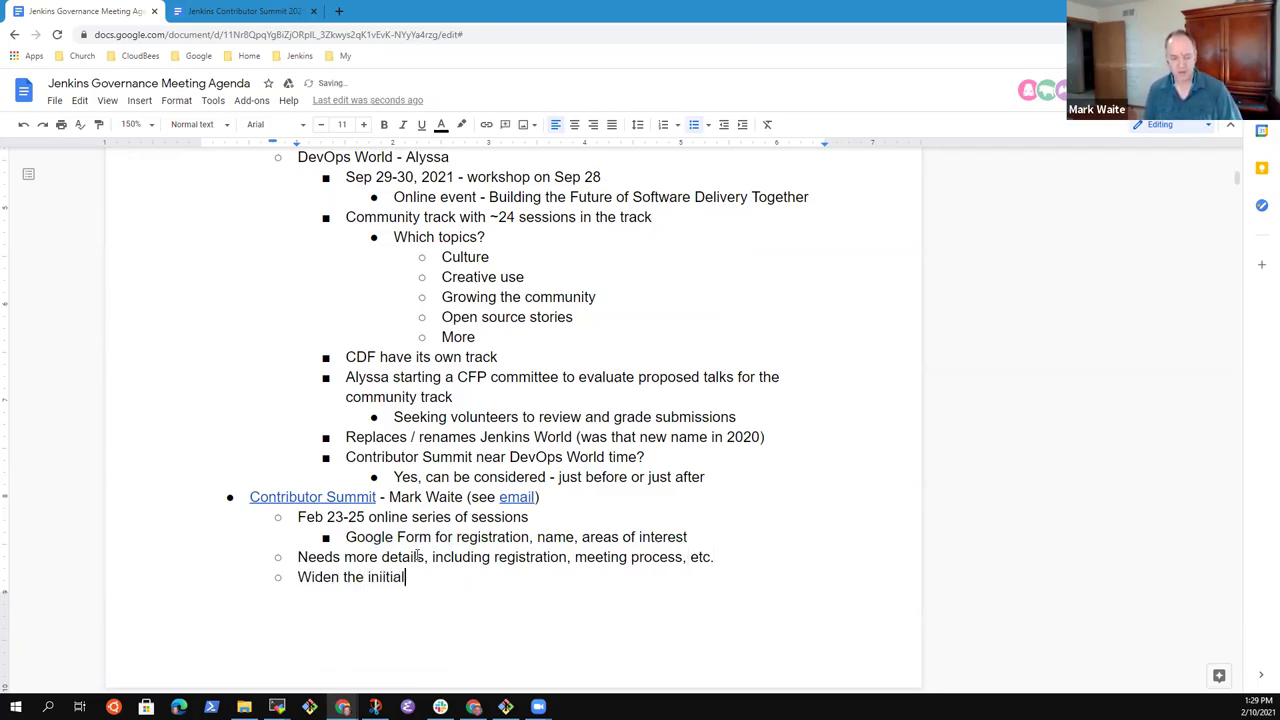
key("BackSpace")
key("BackSpace")
key("BackSpace")
key("BackSpace")
key("BackSpace")
type("tial to 1")
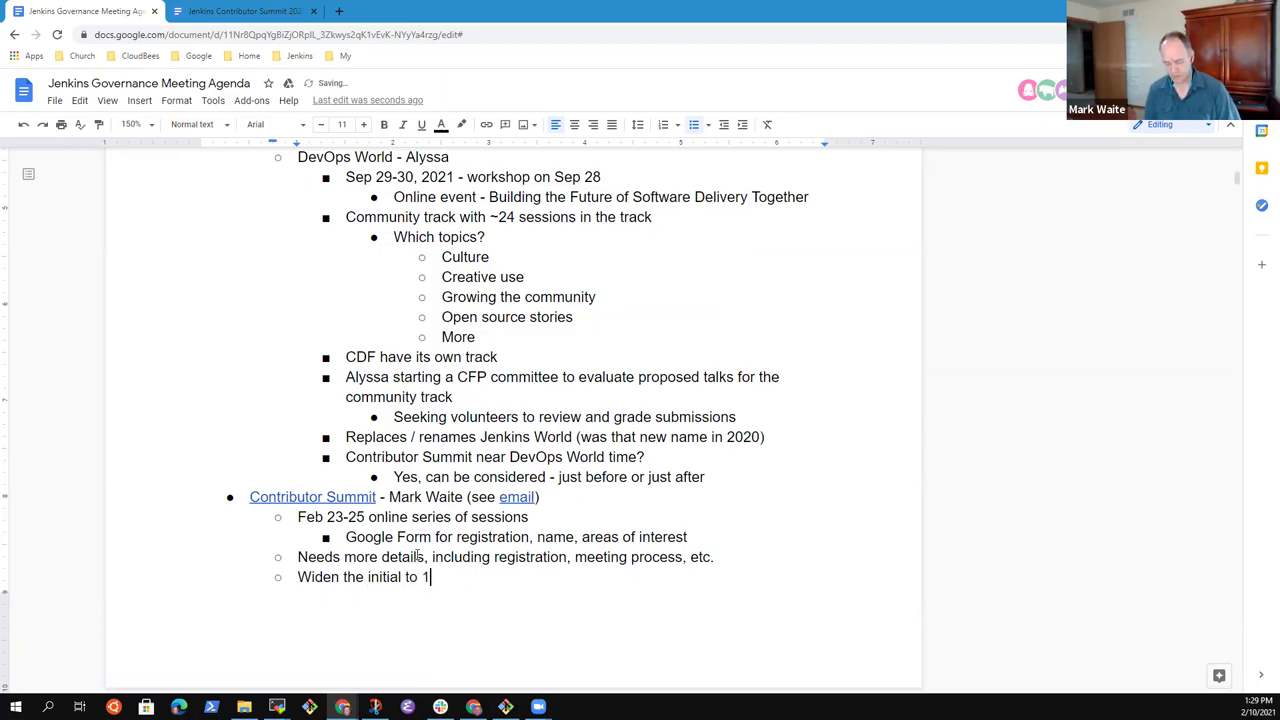
type("20 minutes, 90")
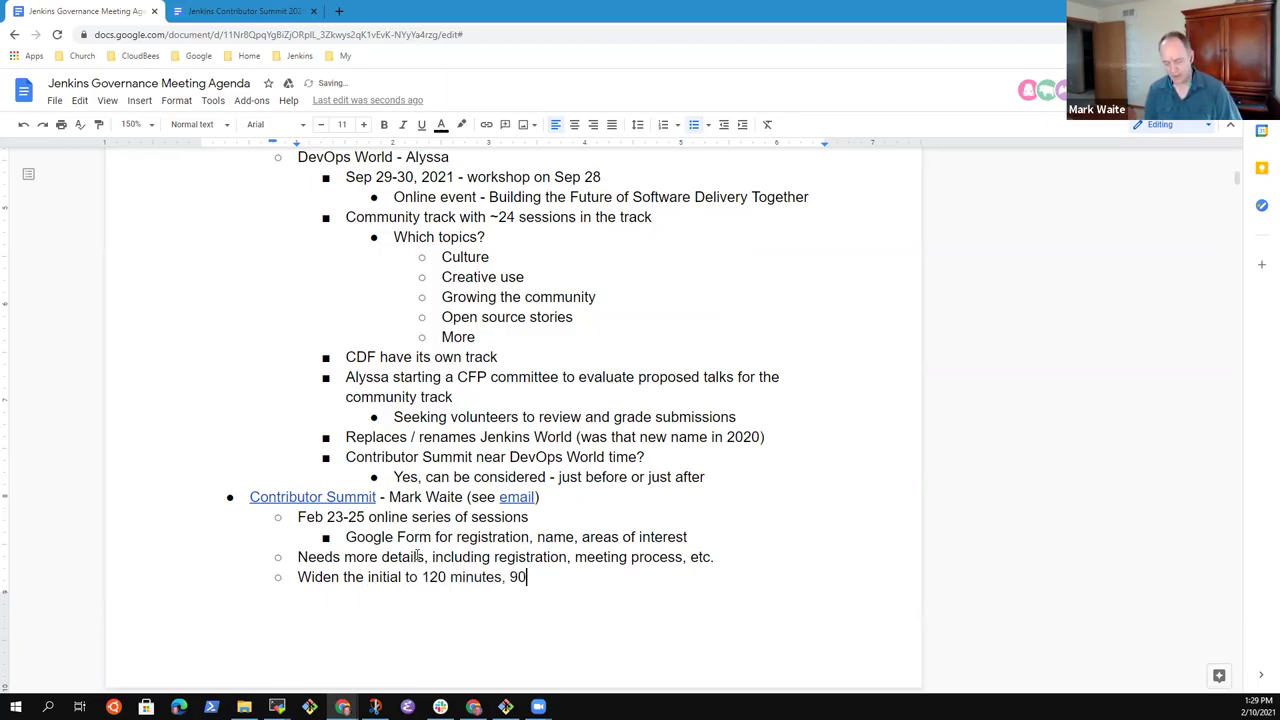
type(" minutes pr")
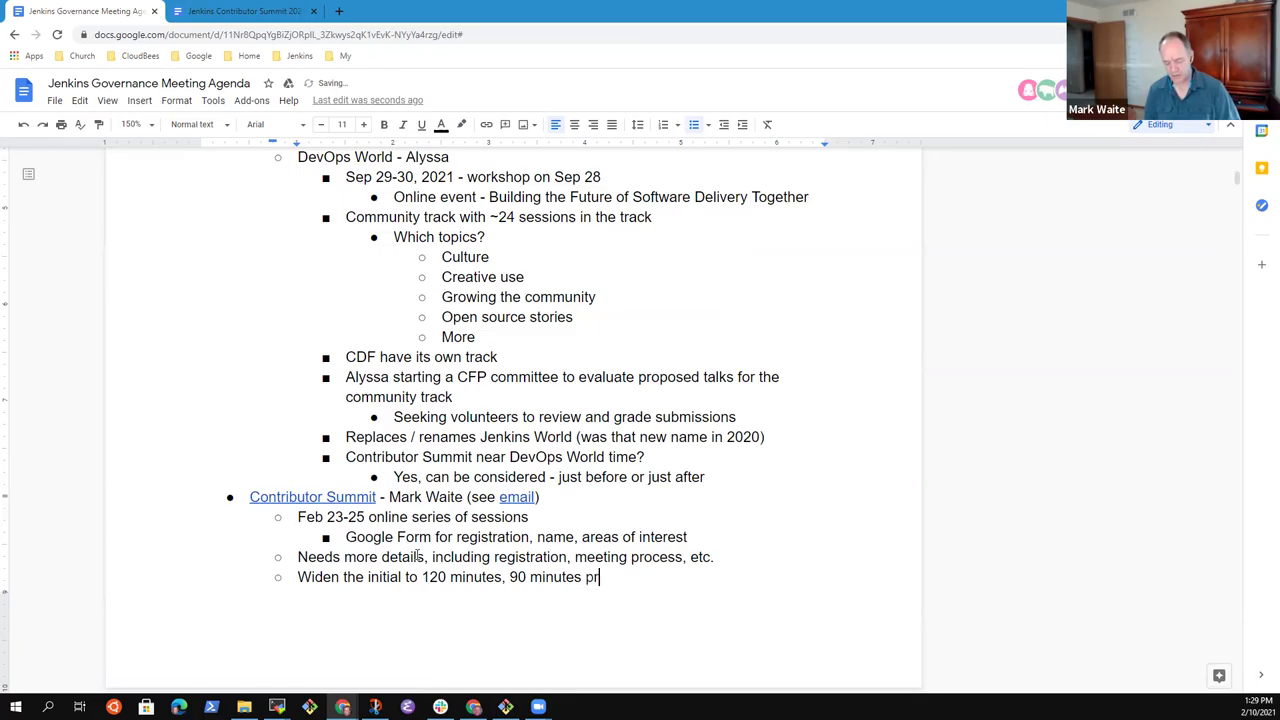
type("esentation pl")
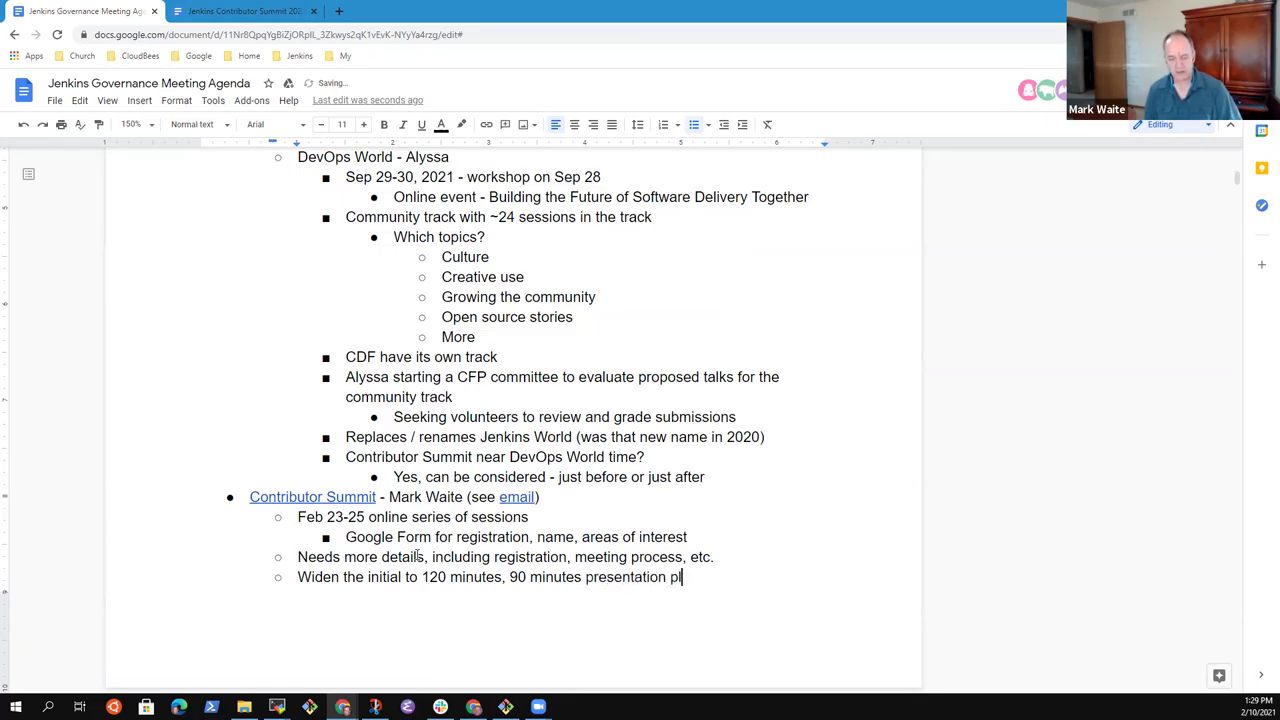
type("us 20")
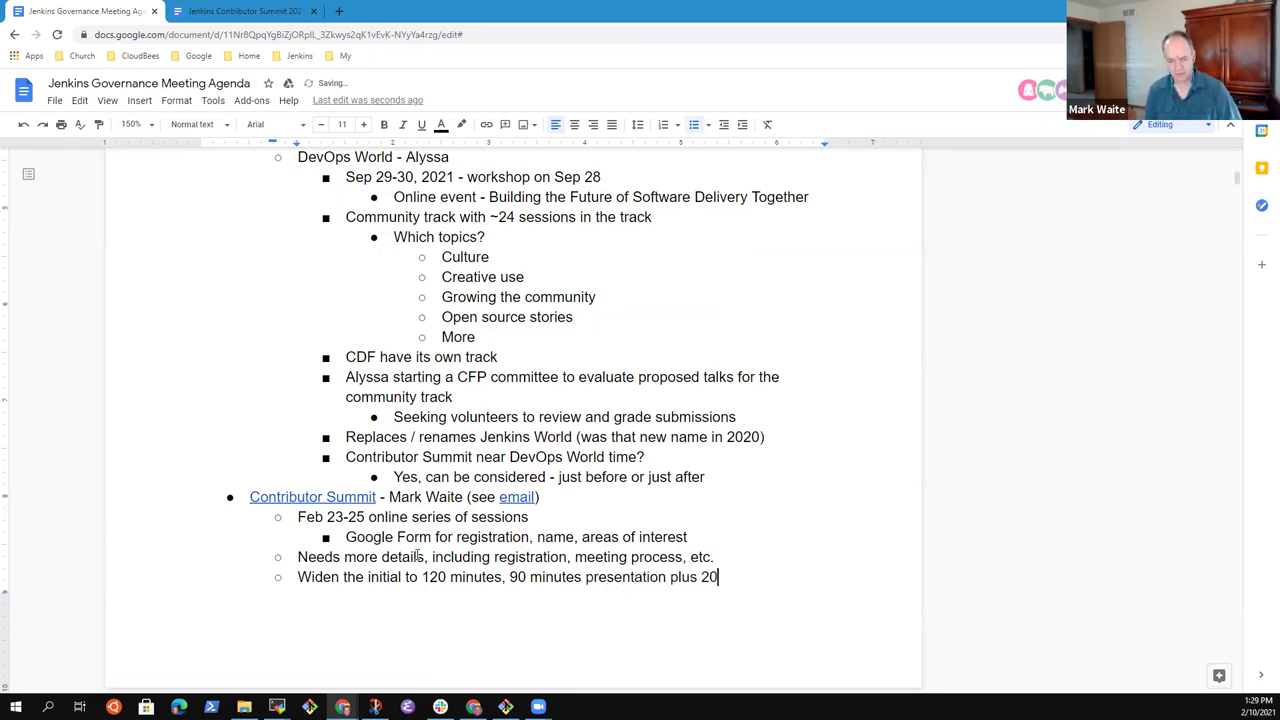
key("BackSpace")
key("BackSpace")
key("BackSpace")
type("30 minutes breakout")
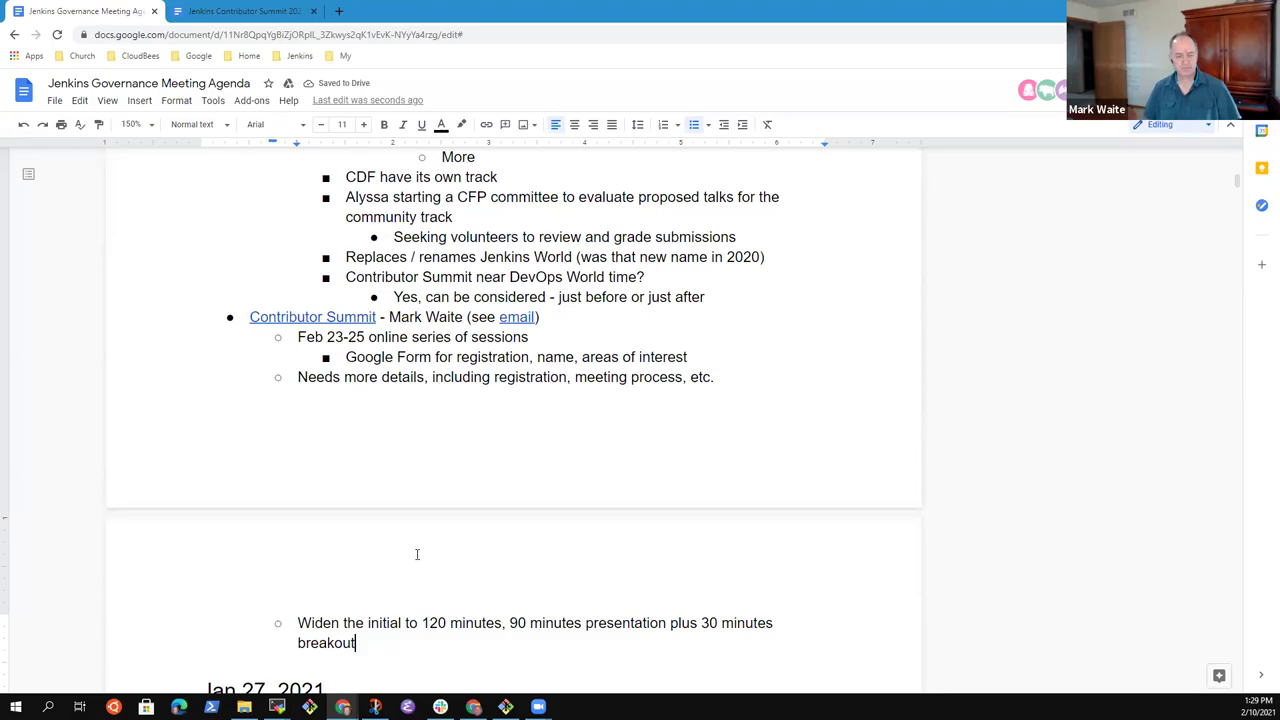
Remove "Widen the" from the start of the 120-minute bullet and capitalize "Initial".
key("Up")
key("ctrl+Right")
key("ctrl+shift+Left")
key("ctrl+shift+Left")
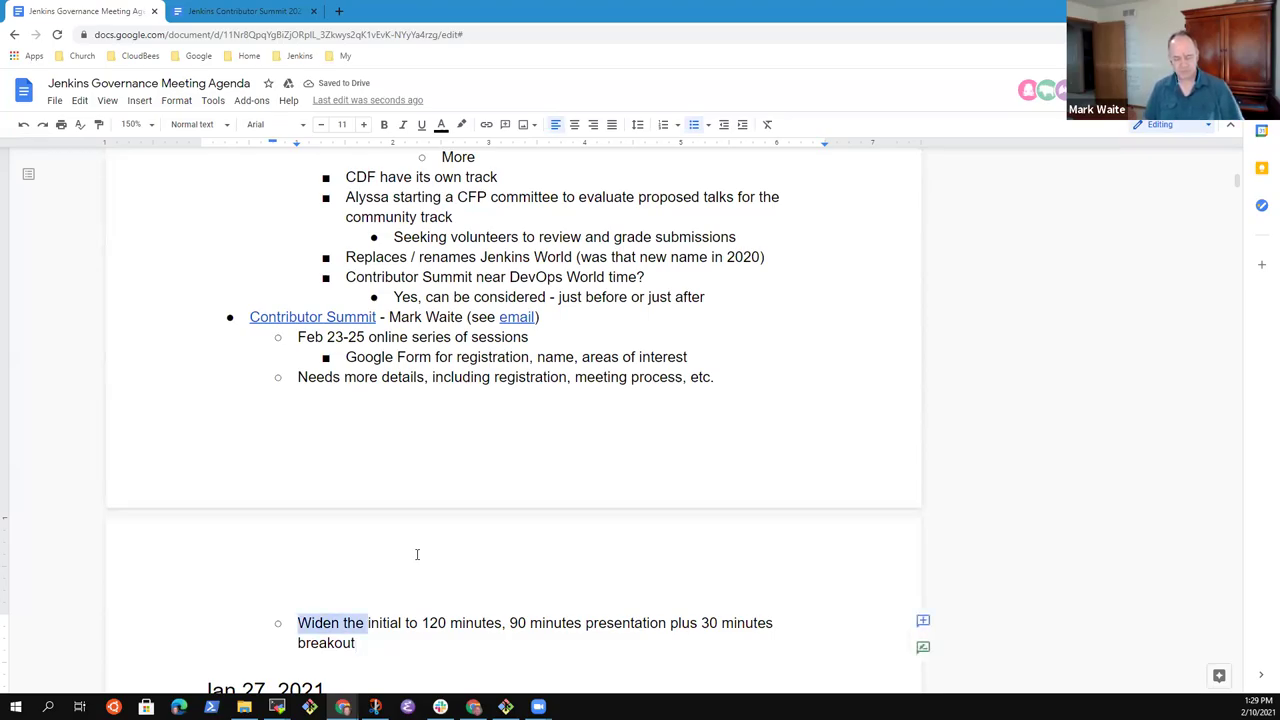
key("BackSpace")
key("ctrl+shift+Right")
key("shift+Left")
key("Left")
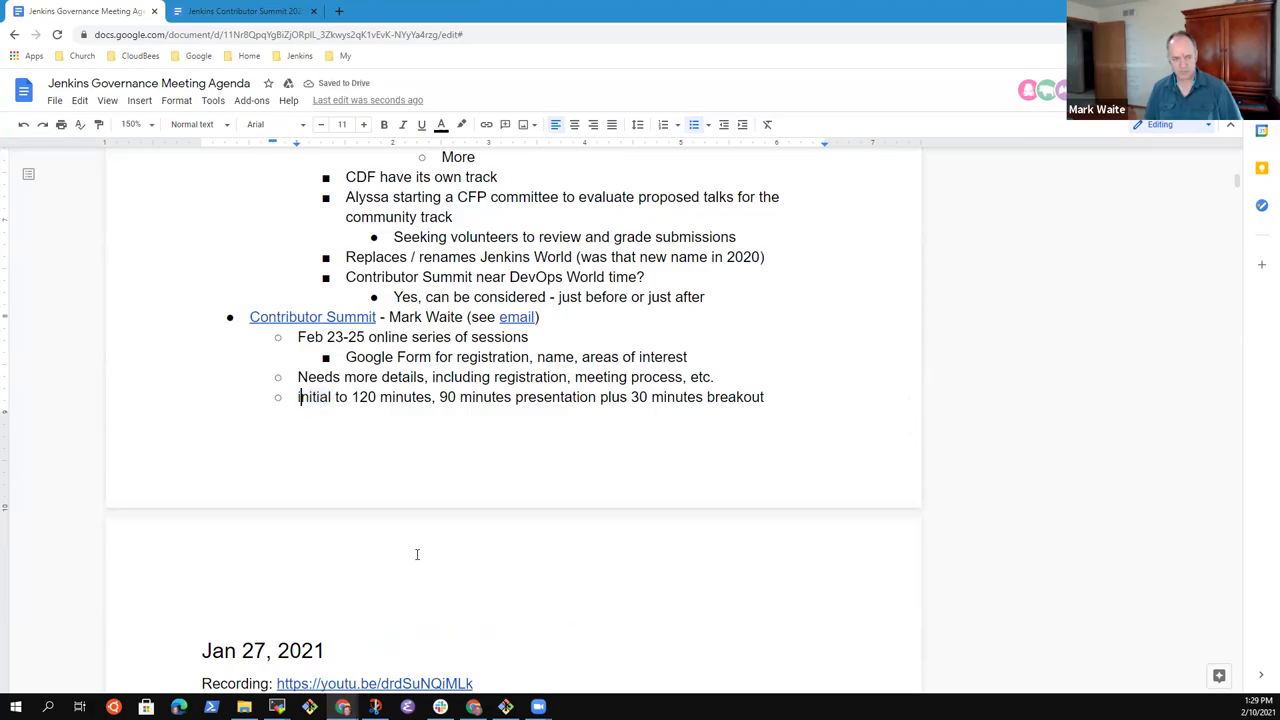
key("Delete")
type("I")
key("End")
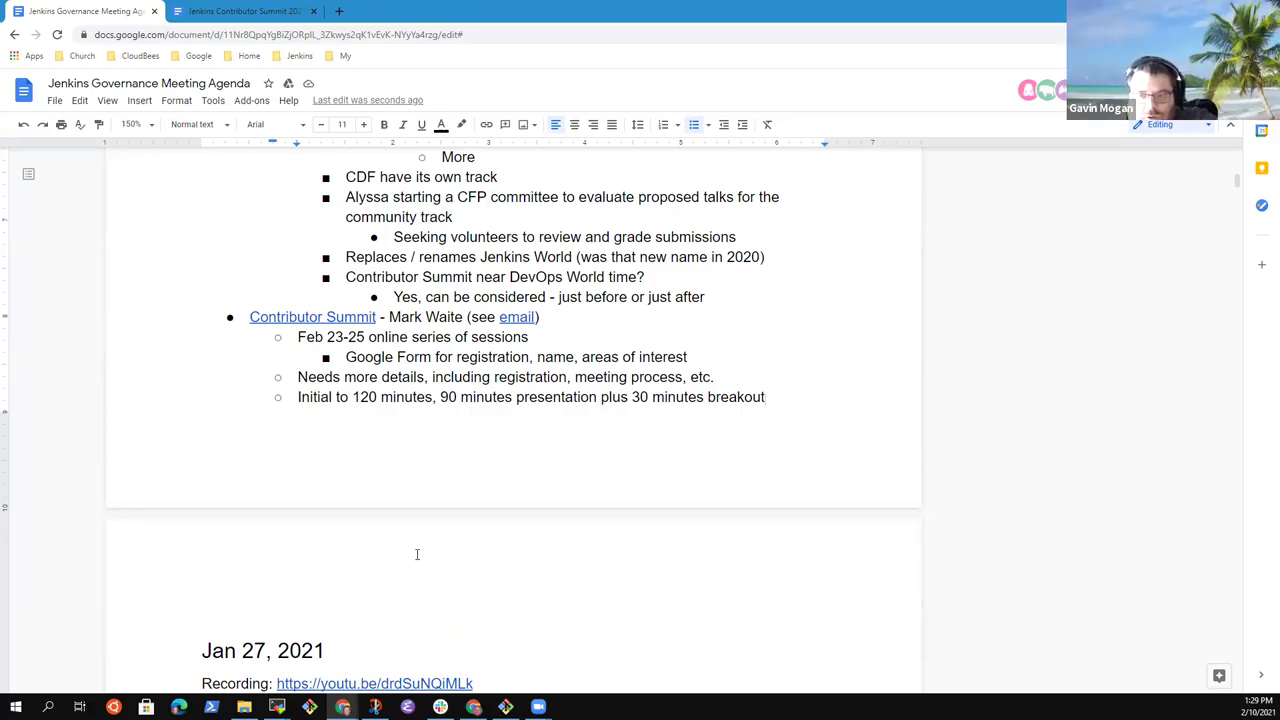
Start a new top-level bullet below the Contributor Summit notes.
key("Return")
key("Return")
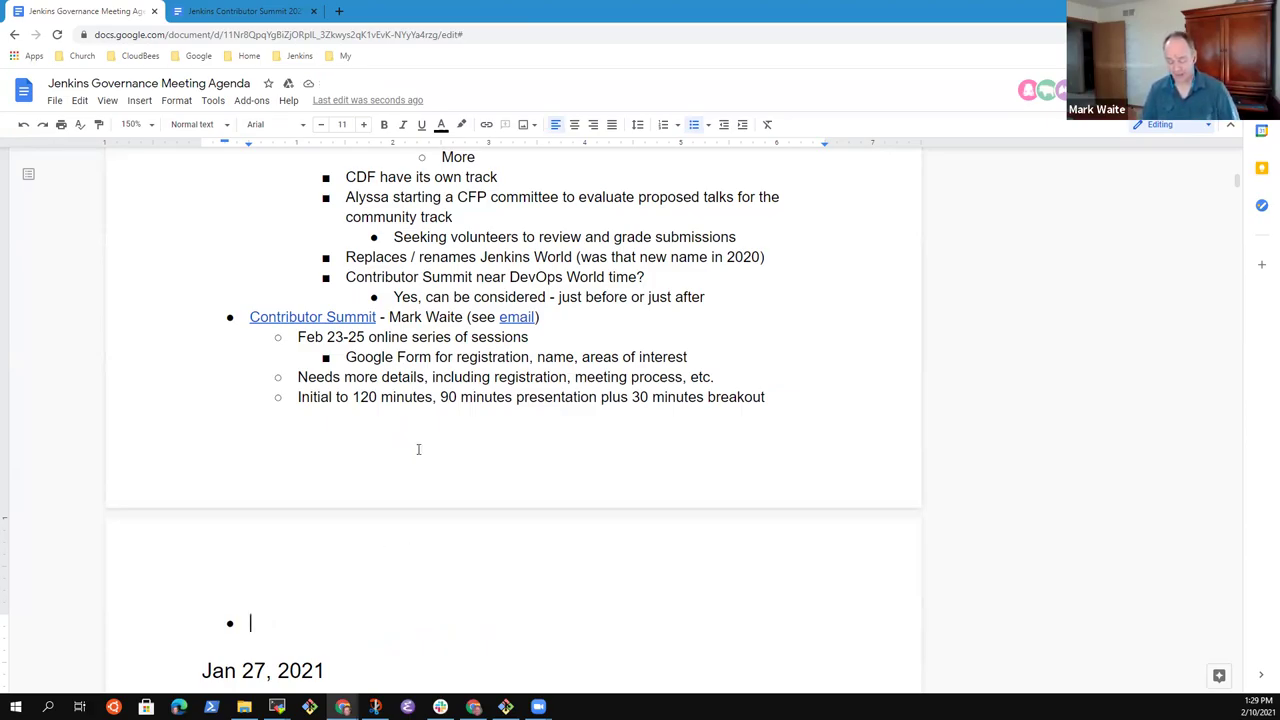
type("earching ")
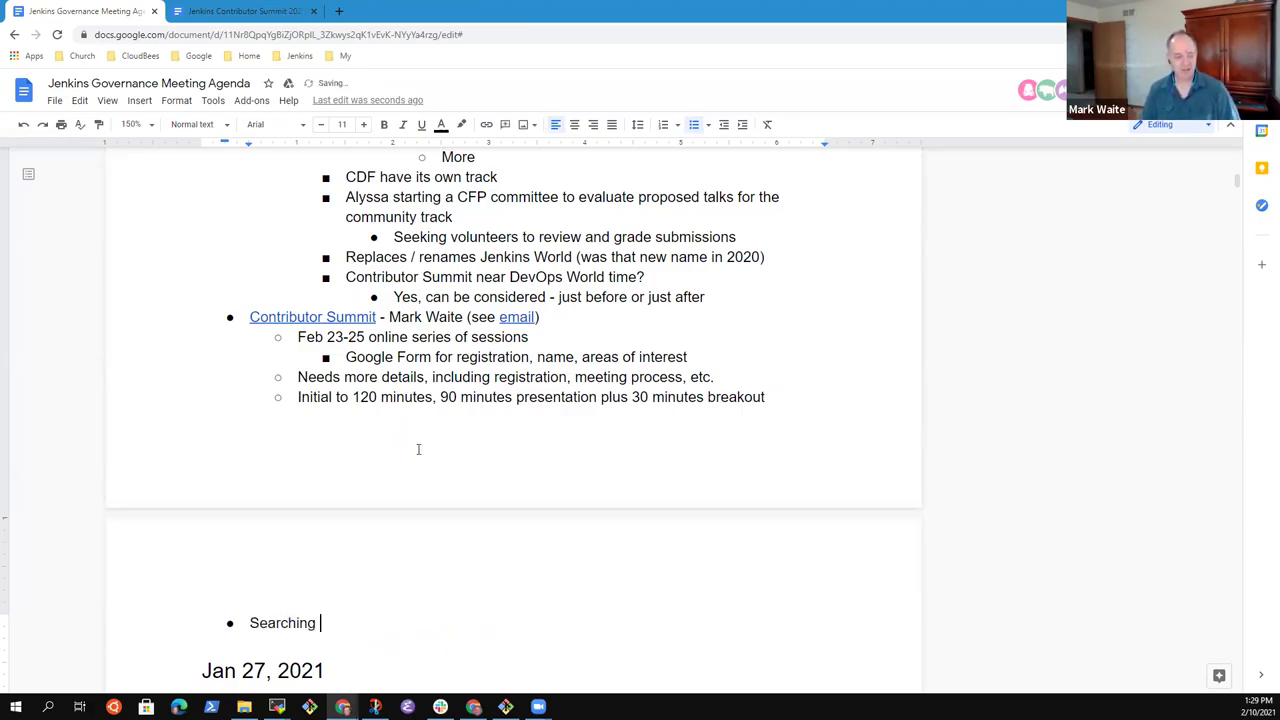
type("is coming ")
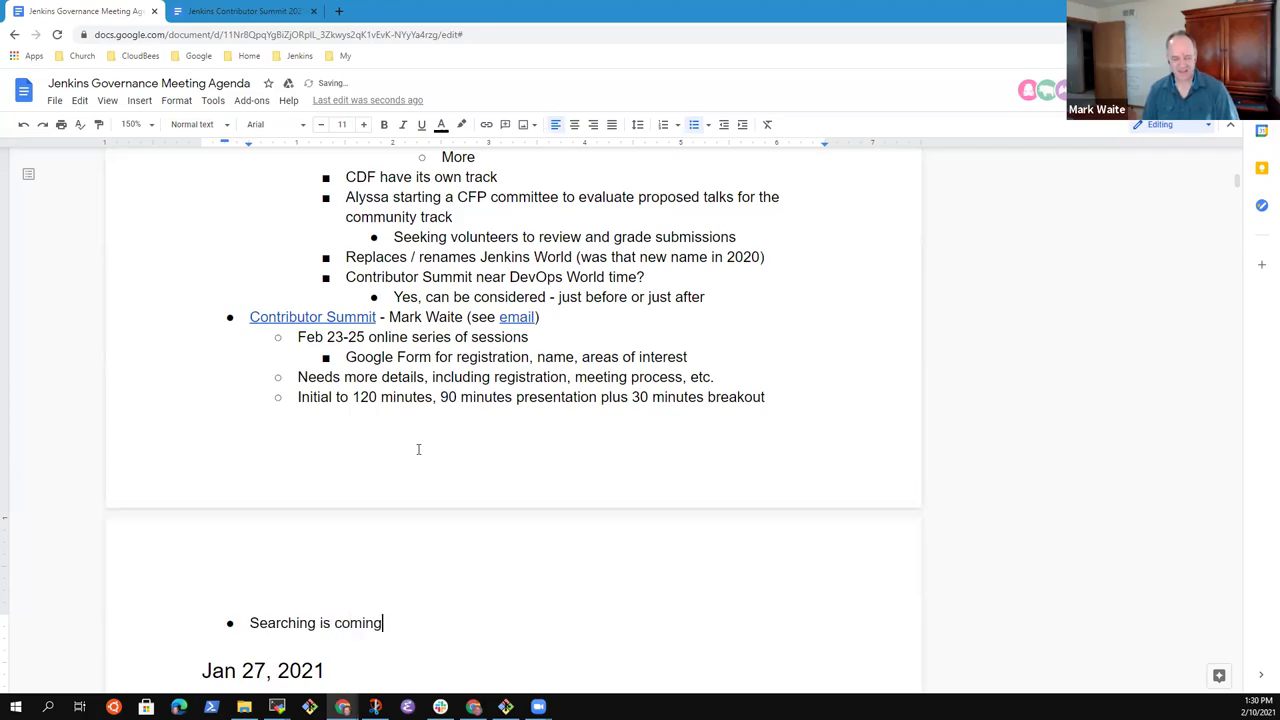
type("to the plugins")
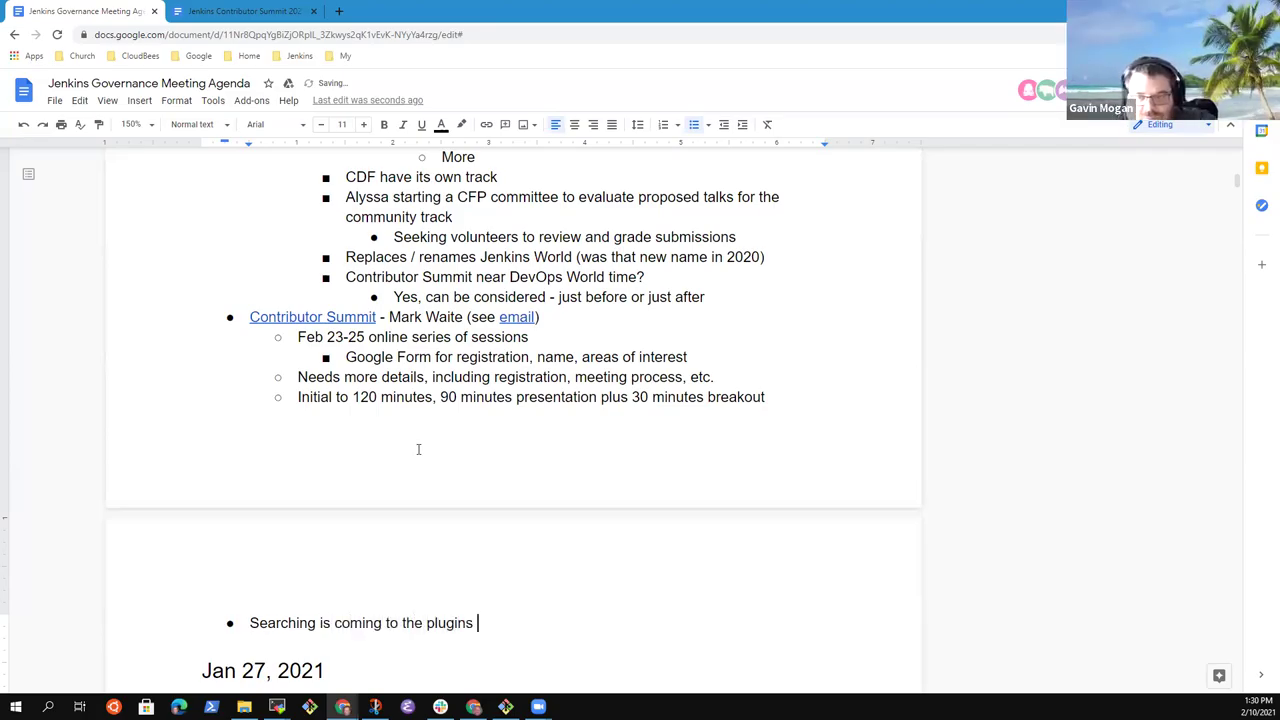
key("shift+Home")
key("BackSpace")
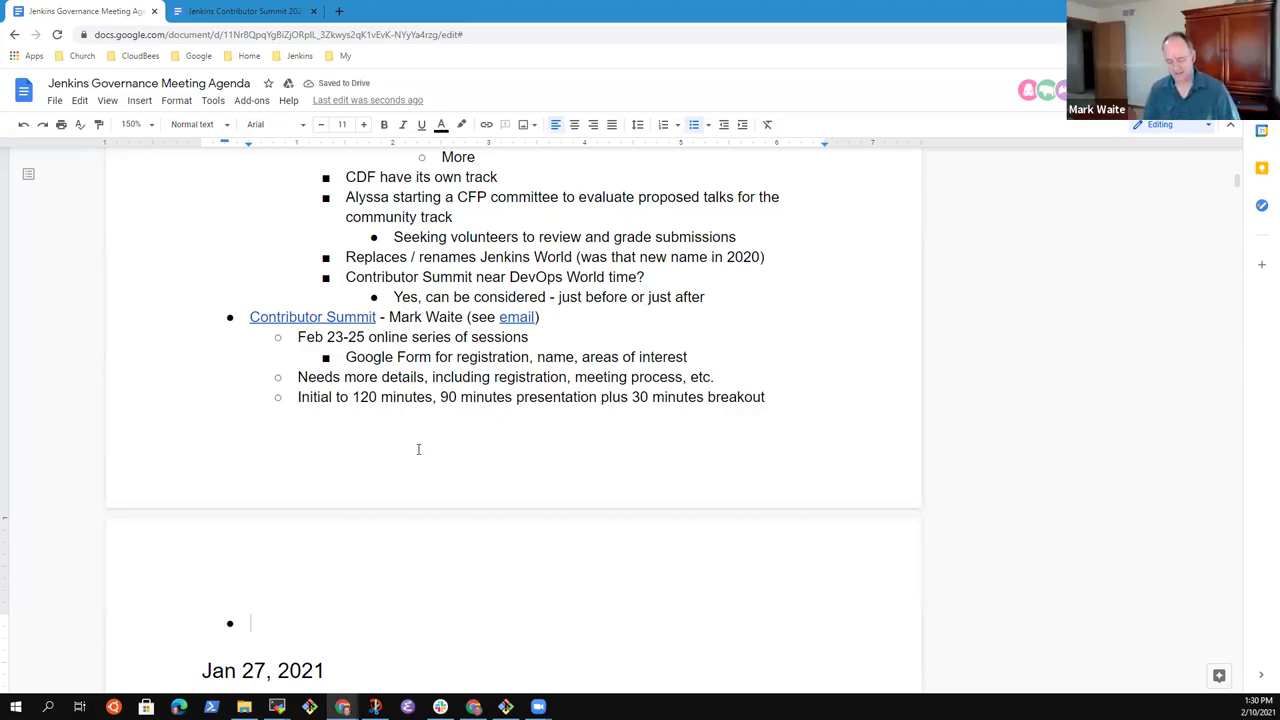
Enter "Improved search is coming to the plugins site - " followed by the presenter's first name in the empty top-level bullet.
type("Improved search is coming to the ")
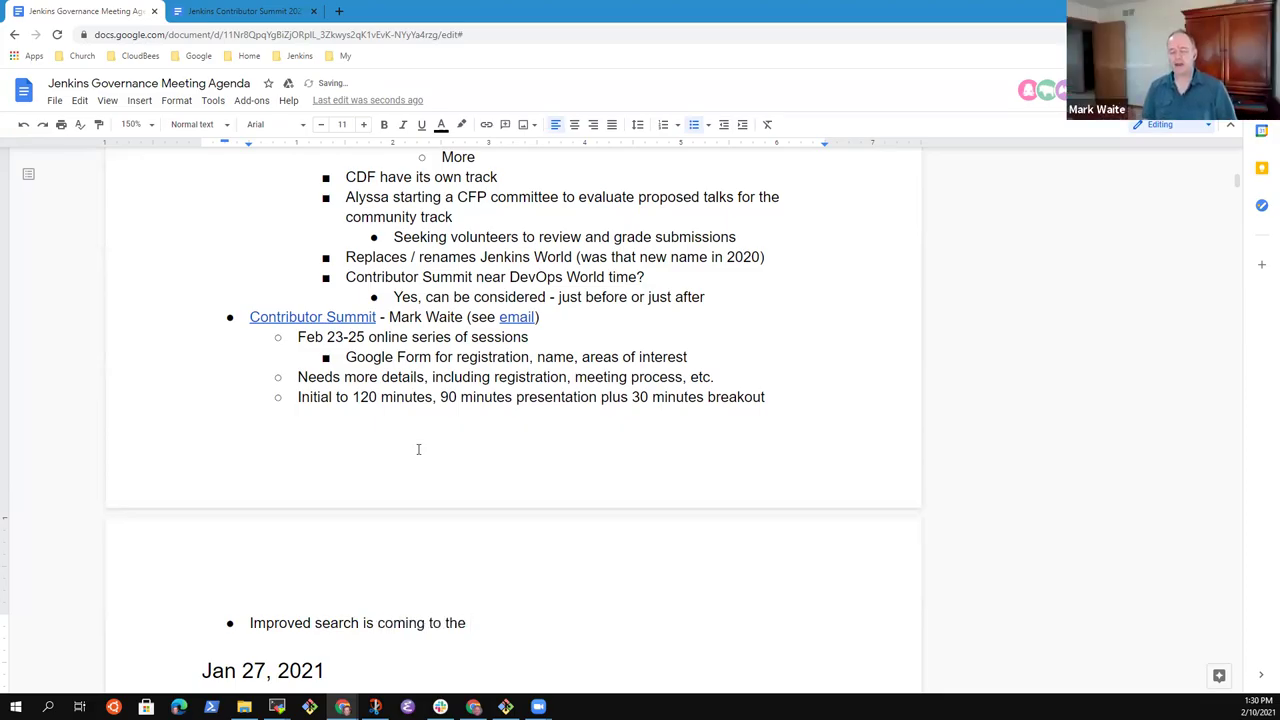
type("plugins site")
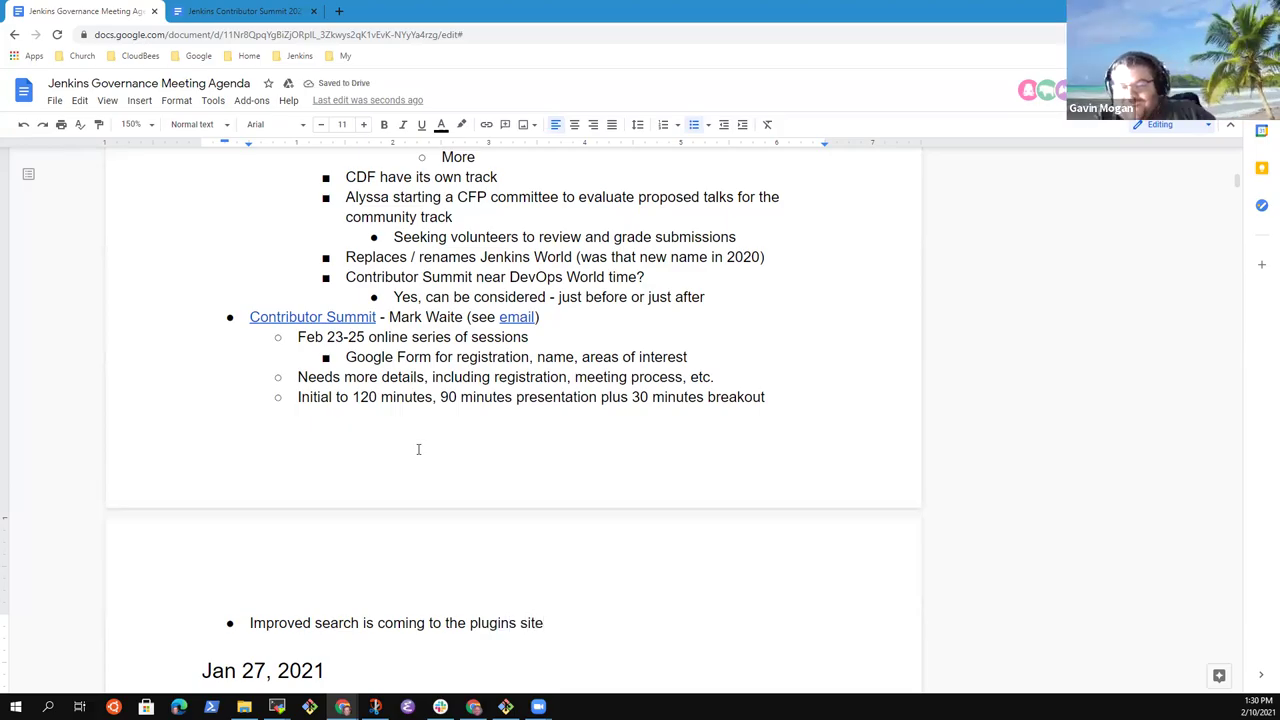
type(" - Gavin")
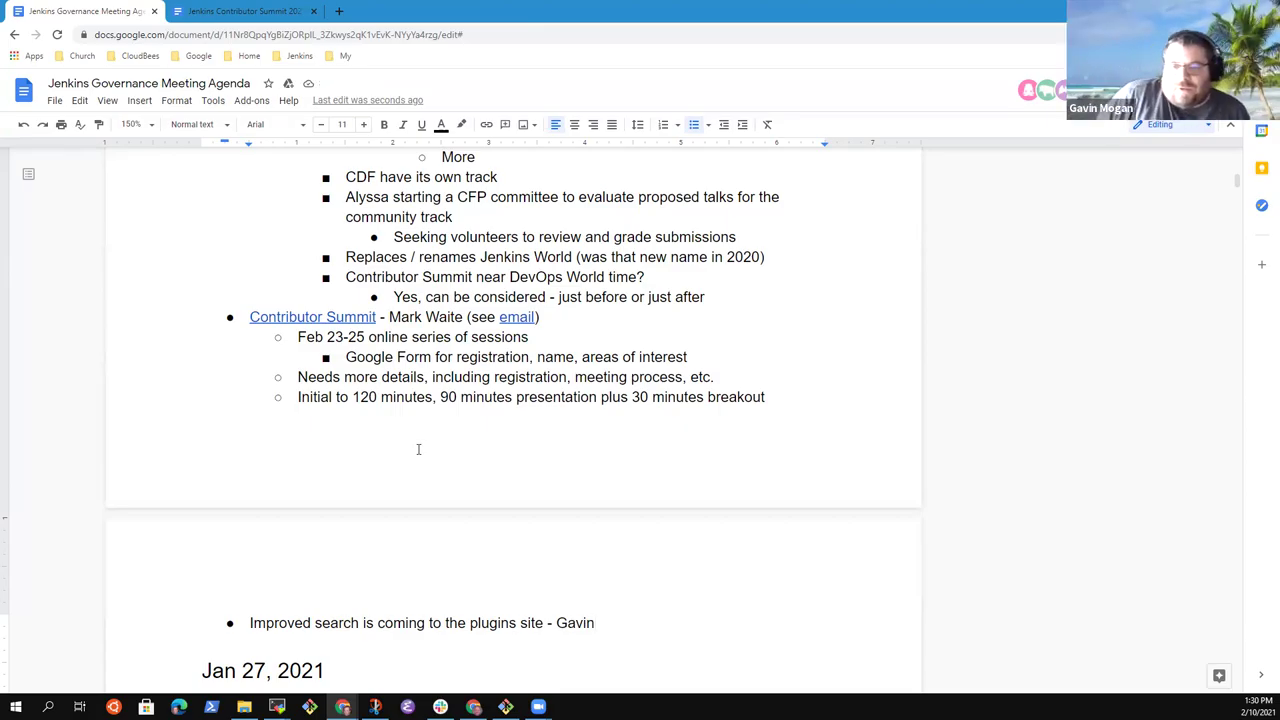
key("Return")
key("Tab")
type("Considering")
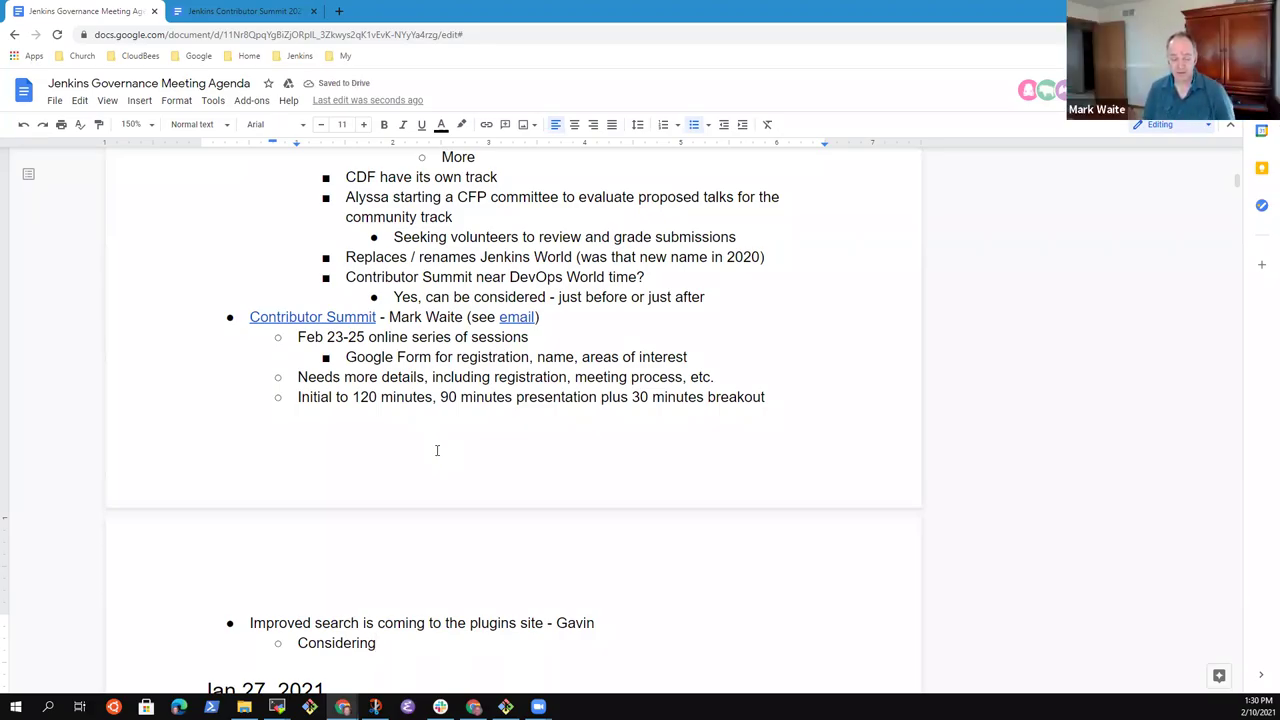
type("how we c")
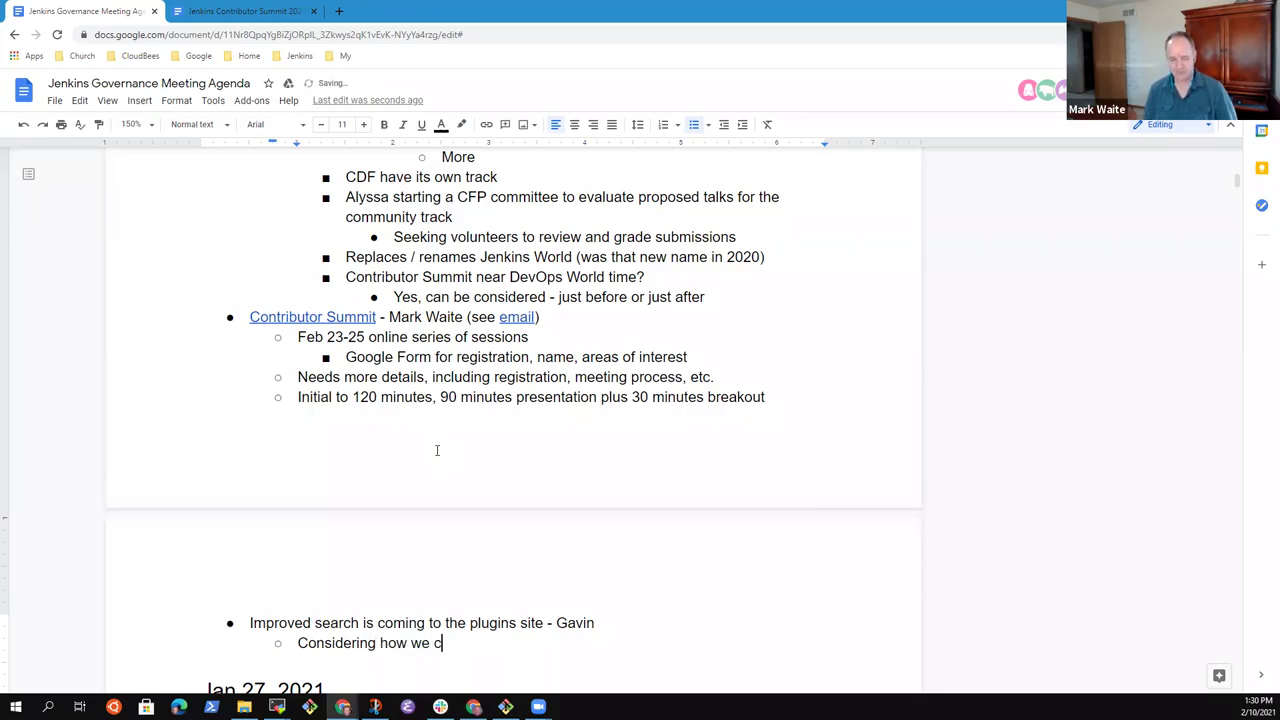
type("an add search ")
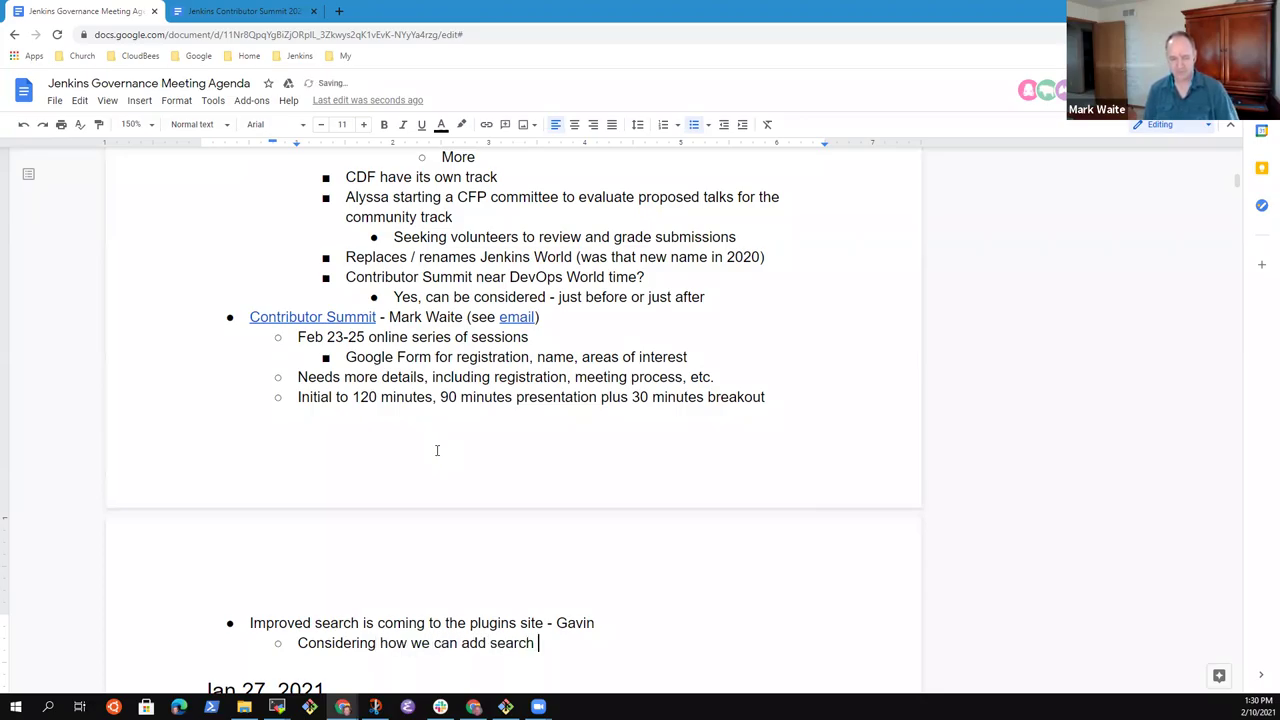
type("to the www.jenk")
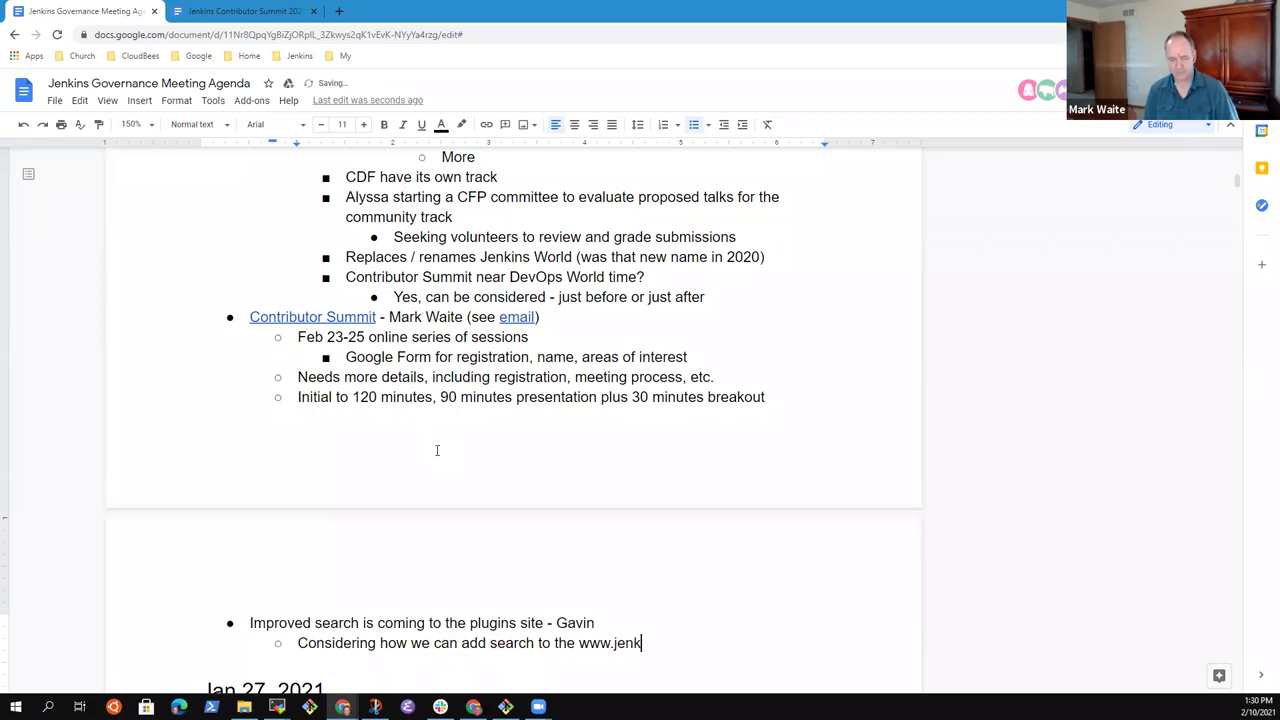
type("ins.io site")
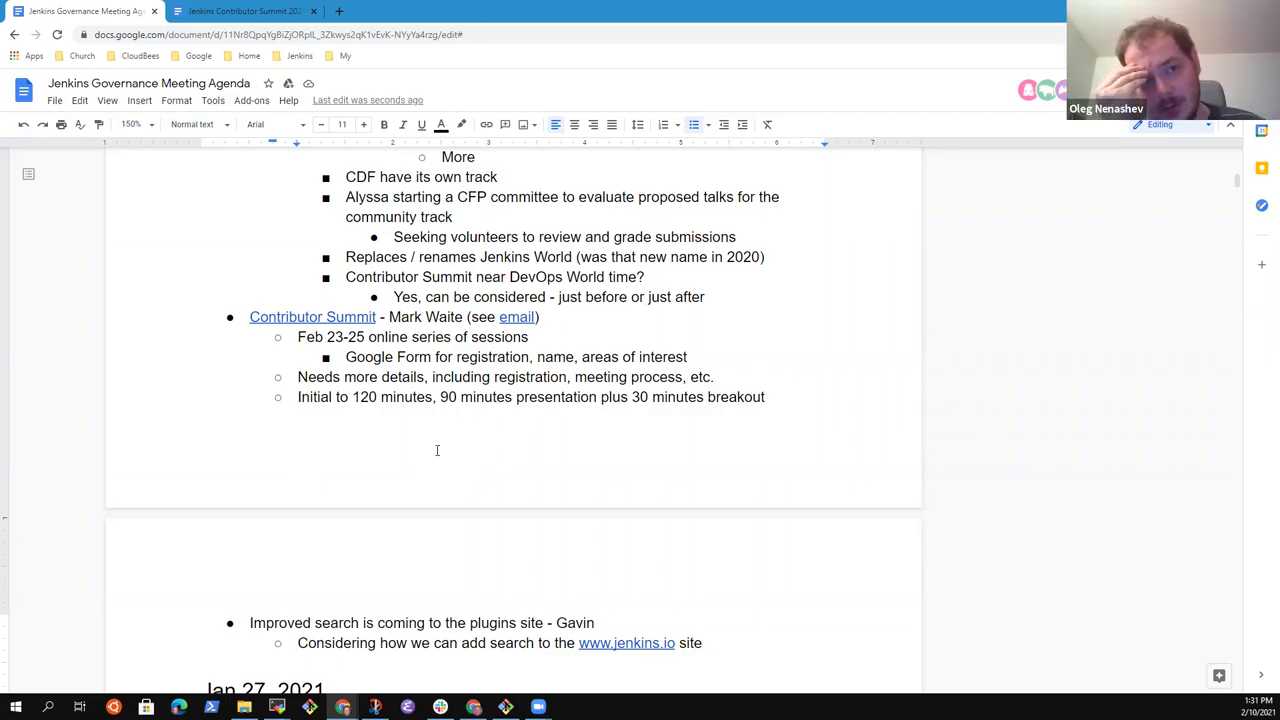
Add the nested sub-bullet "Persuading your company to do more open source (good topic)" under the 120-minute bullet.
left_click(763, 396)
key("Return")
key("Tab")
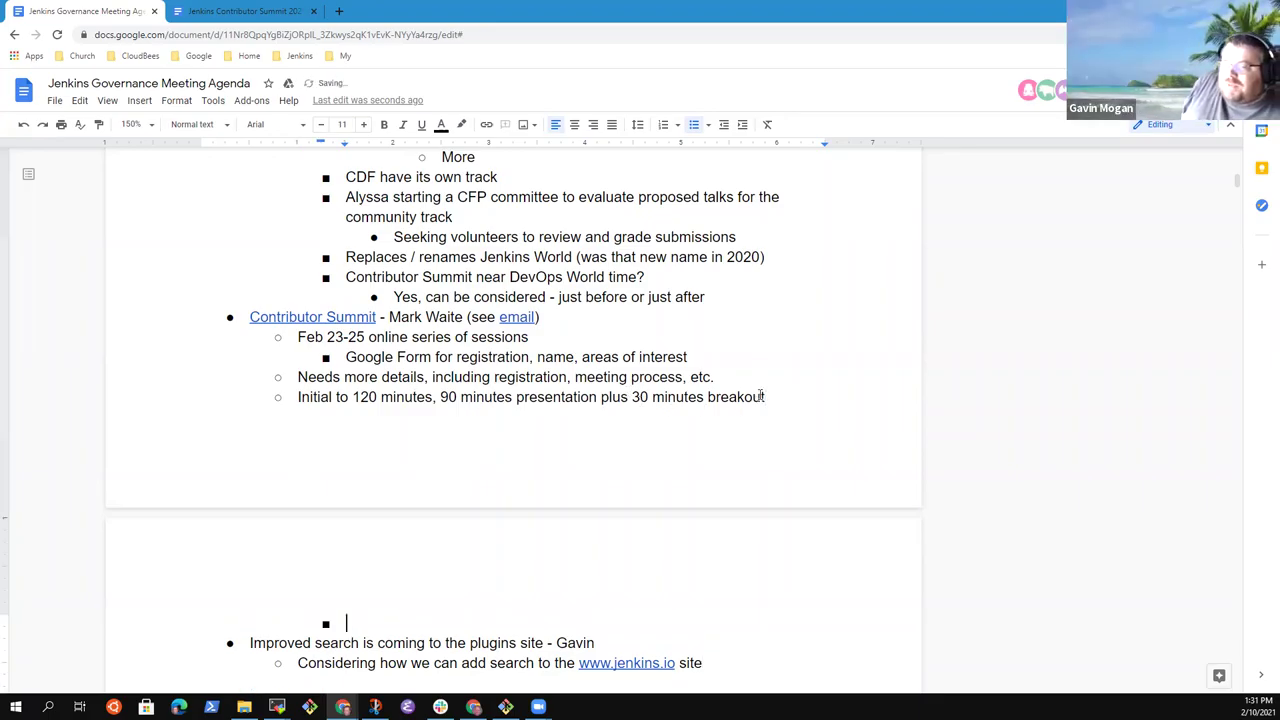
type("Contributor ")
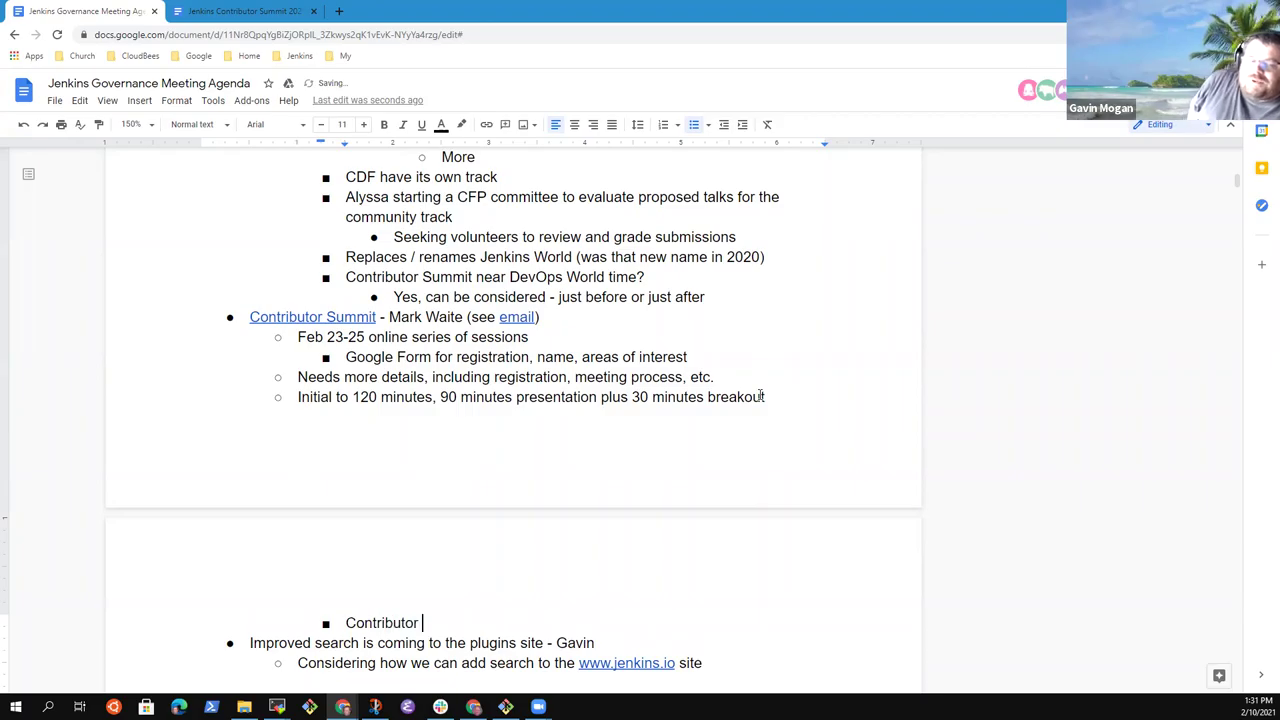
type("o")
key("shift+Home")
key("BackSpace")
type("Persuading yo")
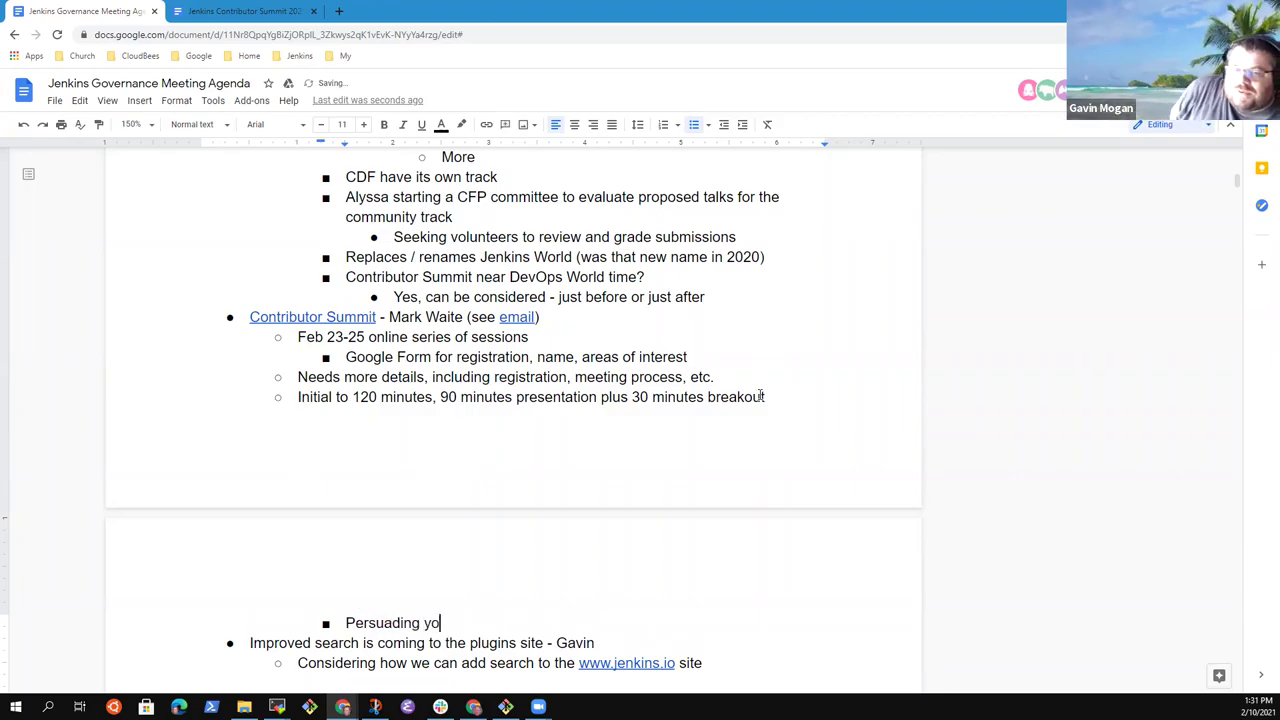
type("ur company to do")
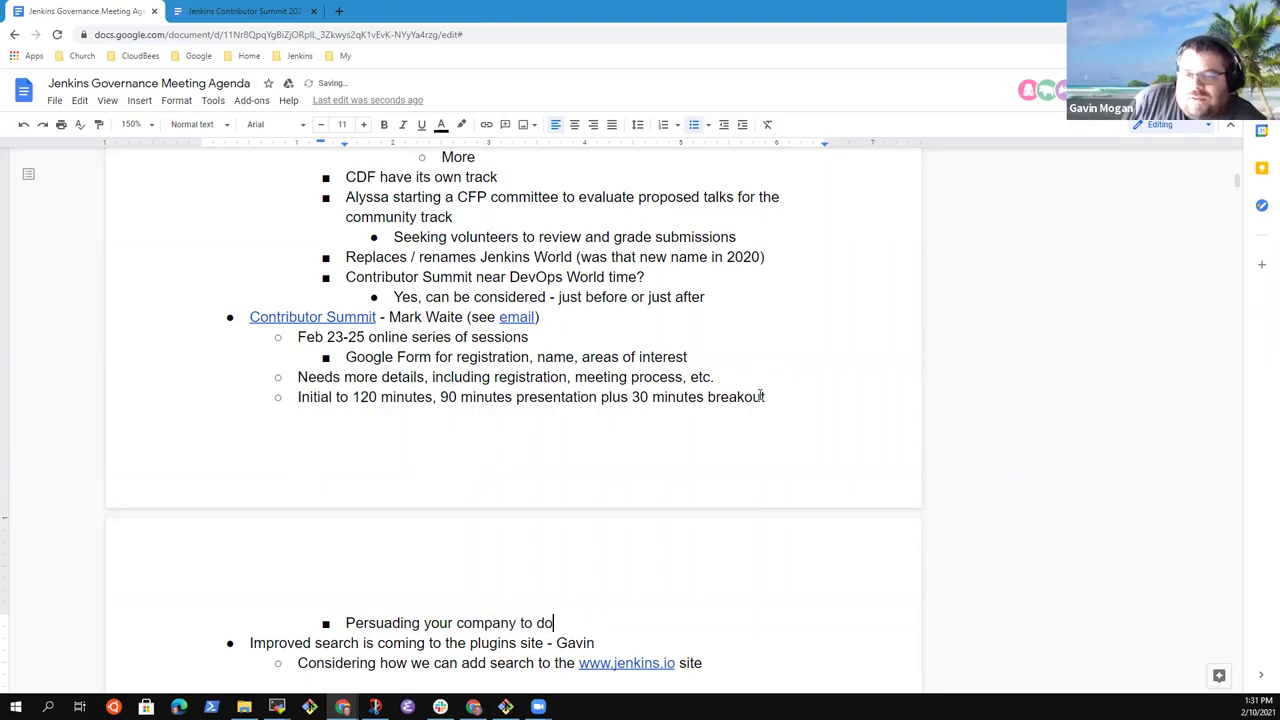
type(" more open source")
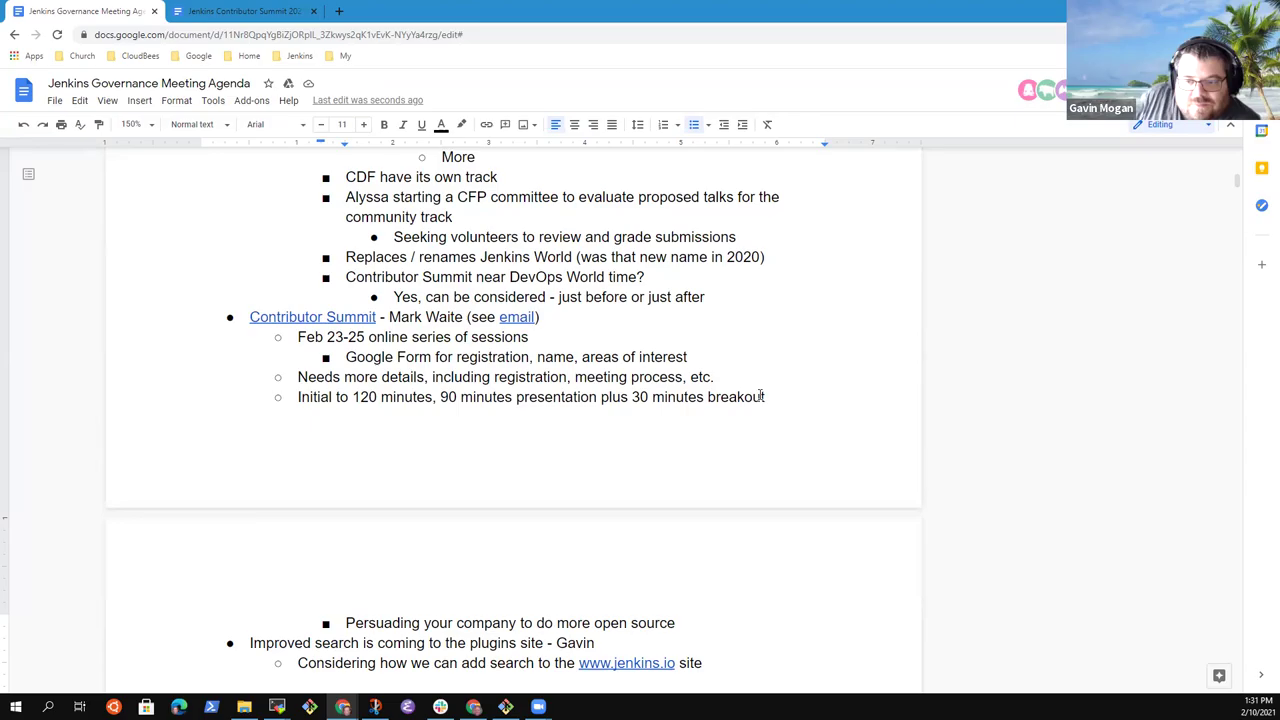
type("(good ")
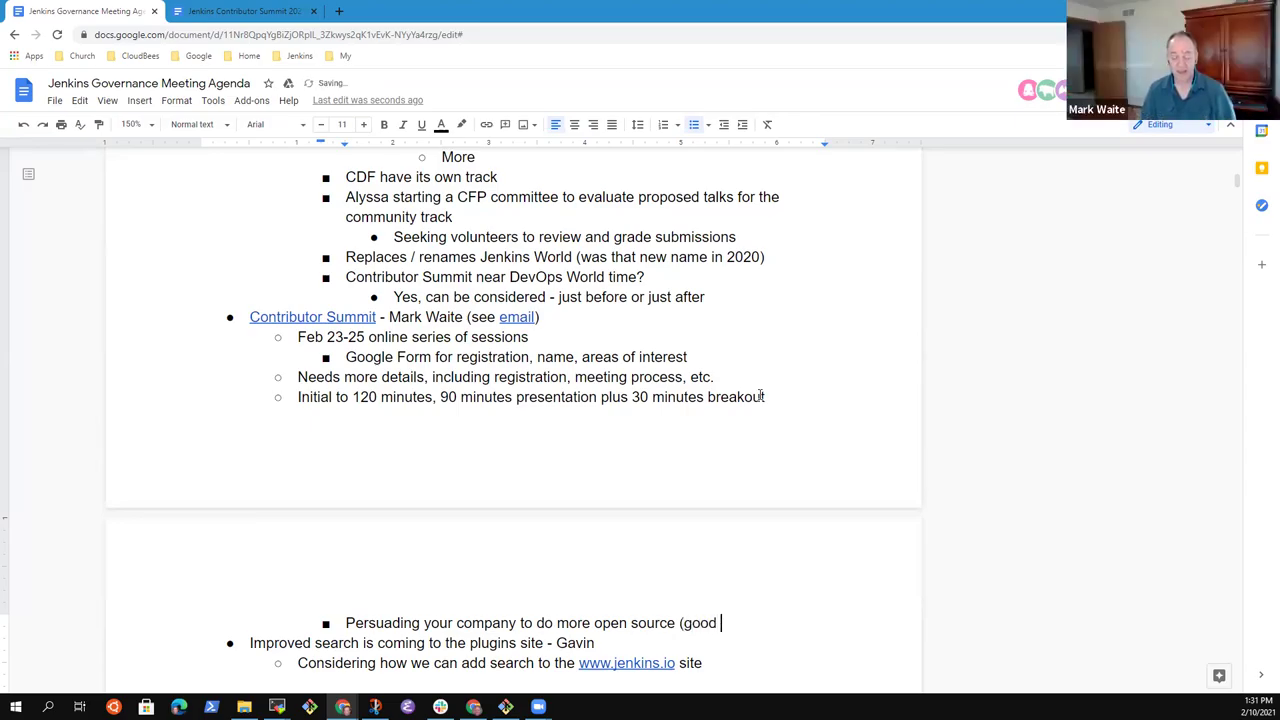
type("topic)")
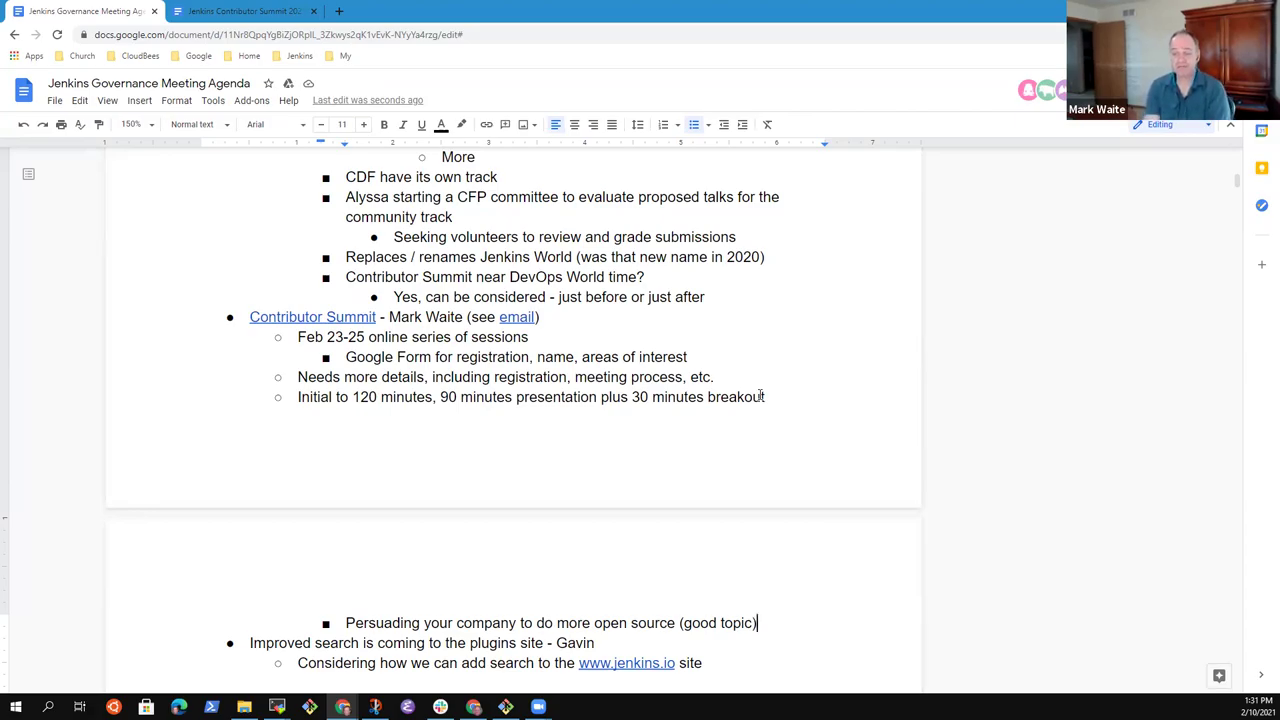
key("Down")
key("Down")
key("Down")
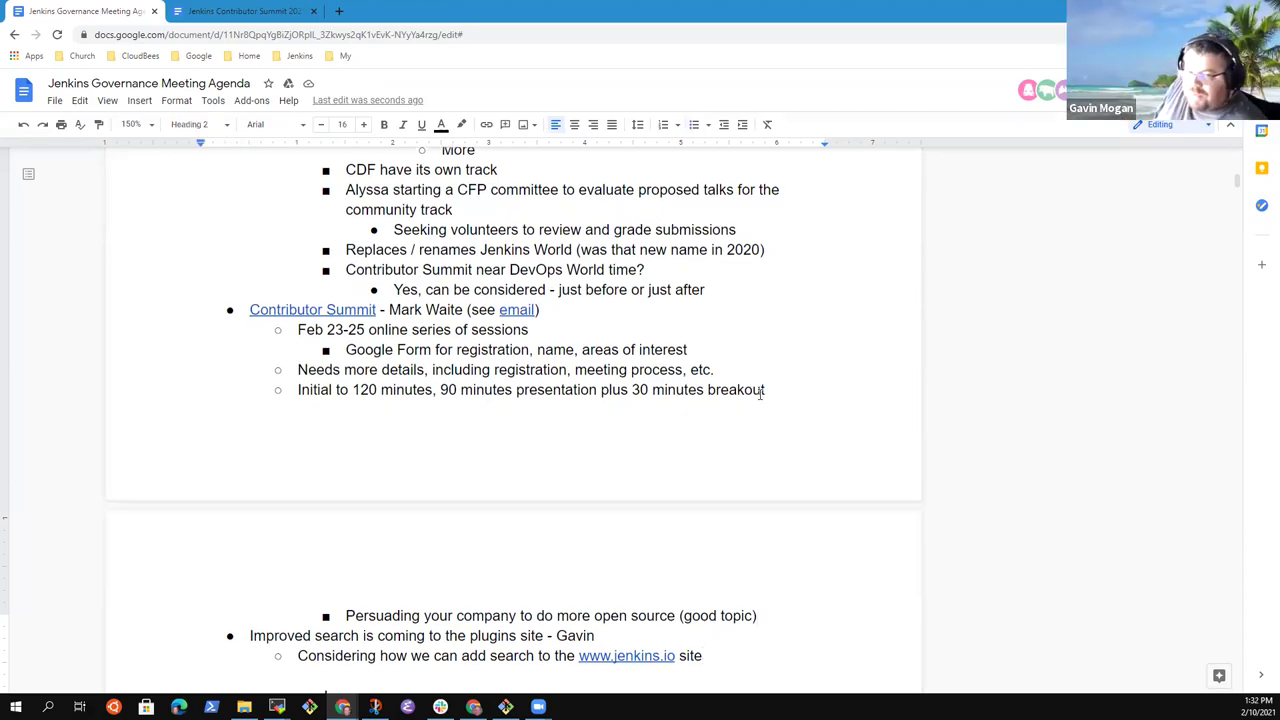
key("Down")
key("Up")
key("Up")
key("Up")
key("Up")
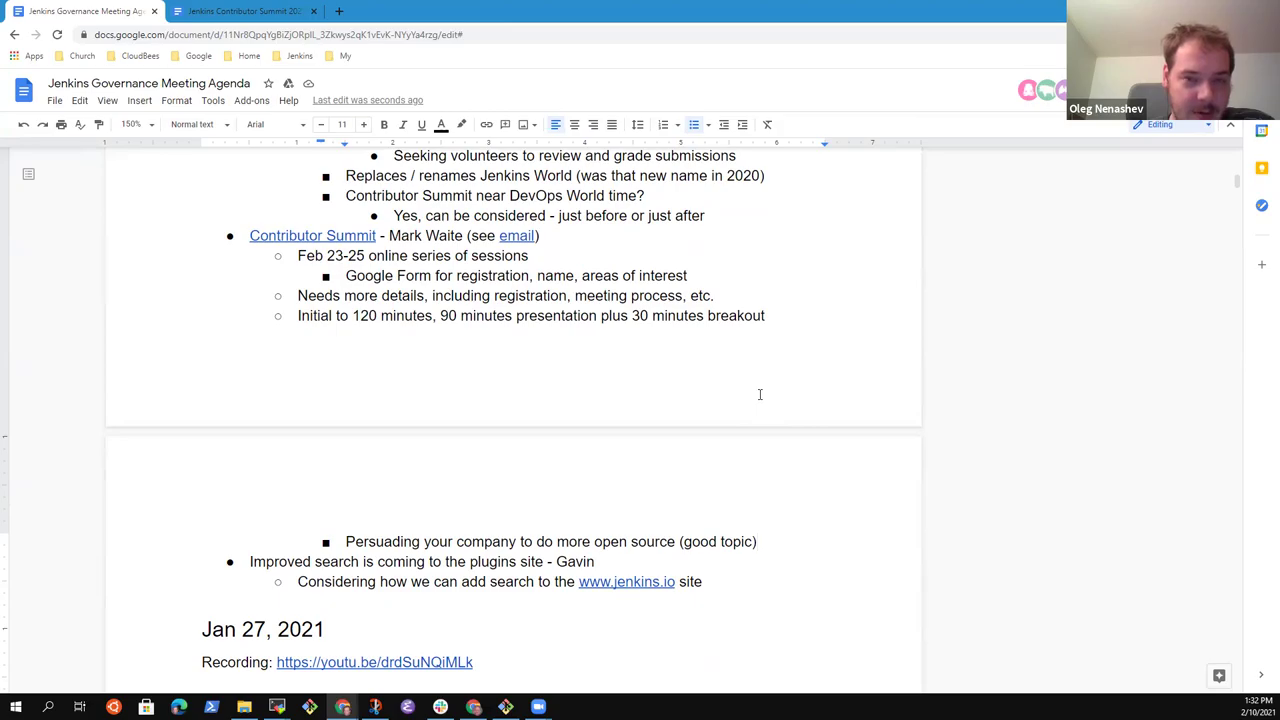
Add the sub-bullet "How to contribute presentations" under the open source persuasion topic, and start an empty bullet below it.
key("Return")
key("Tab")
type("P")
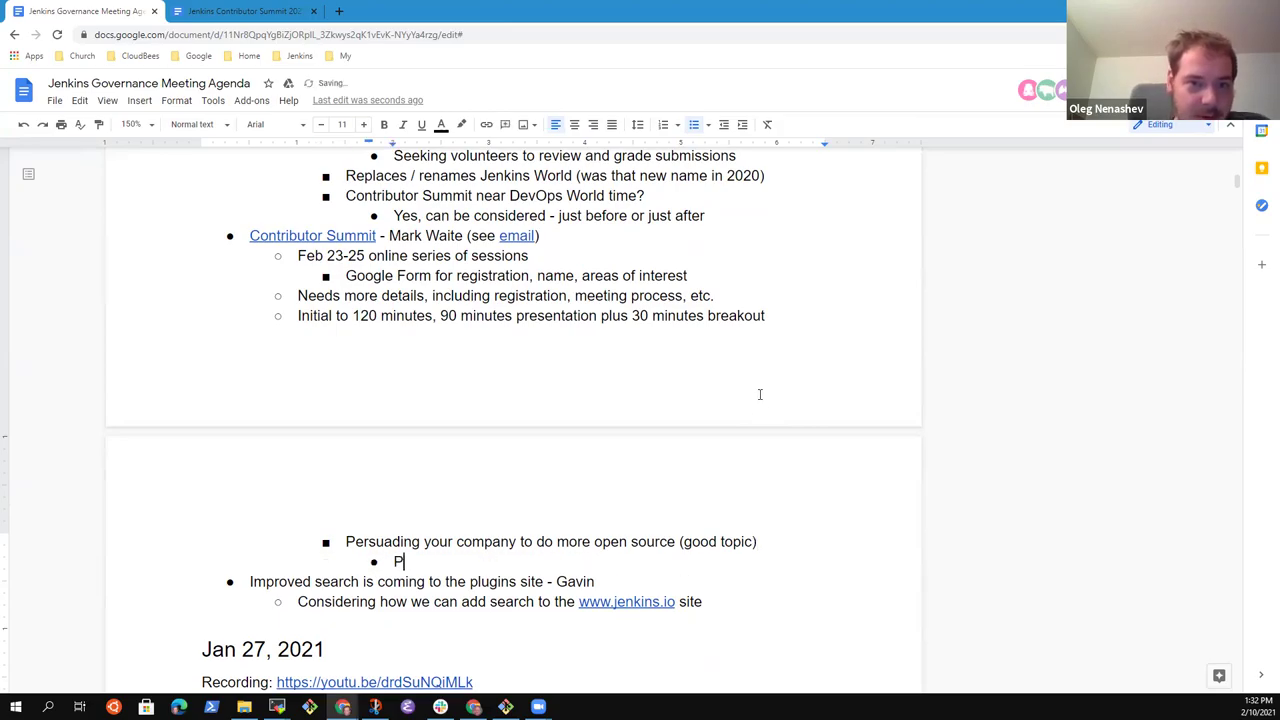
key("BackSpace")
type("How to contribute ")
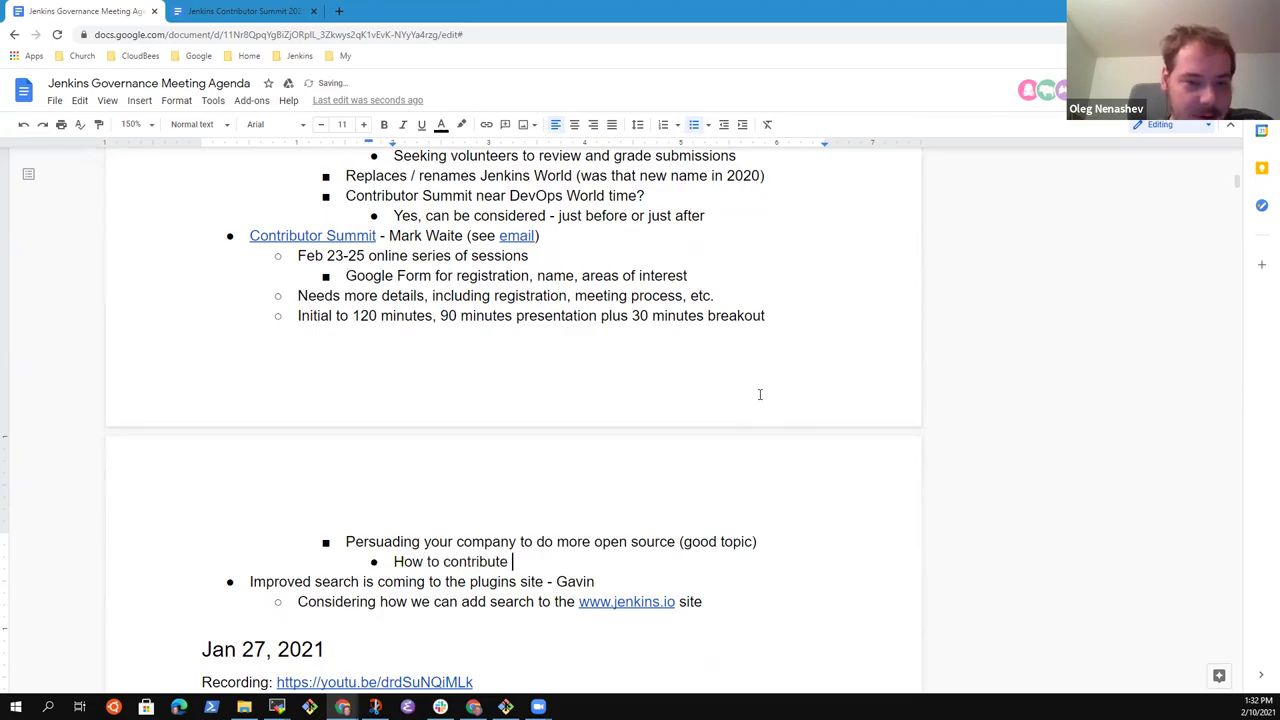
type("presentations")
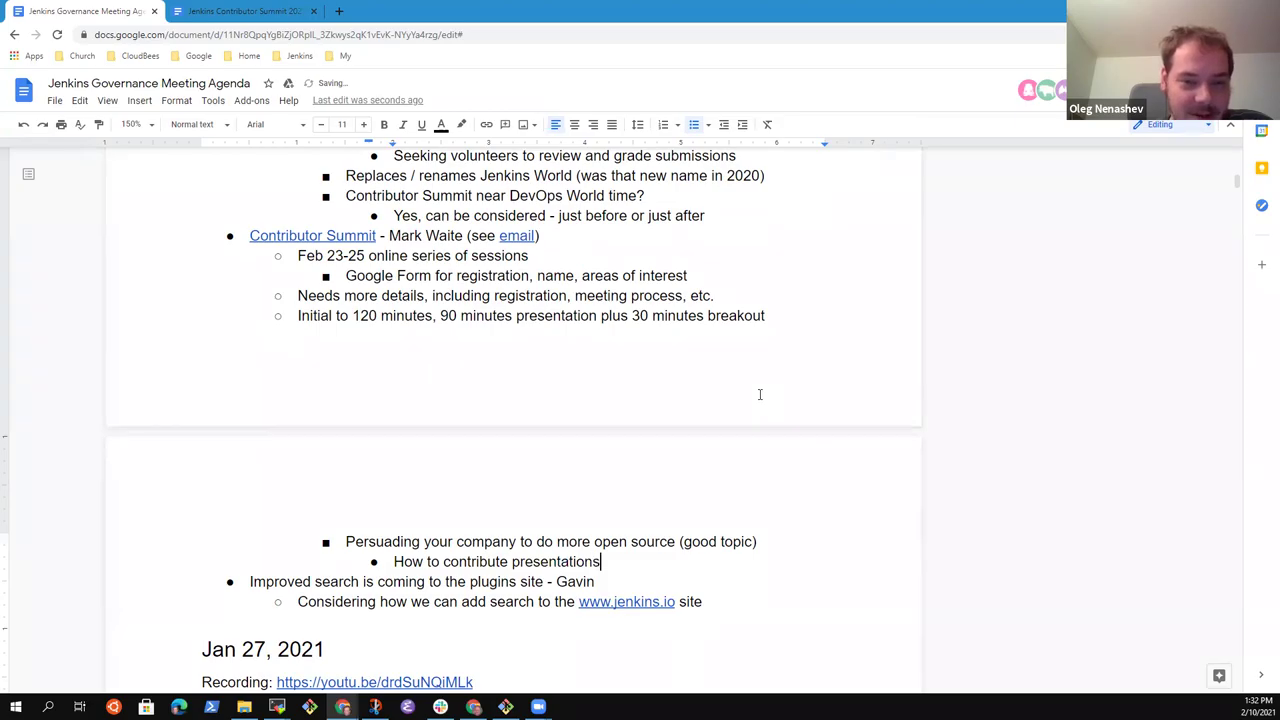
key("Return")
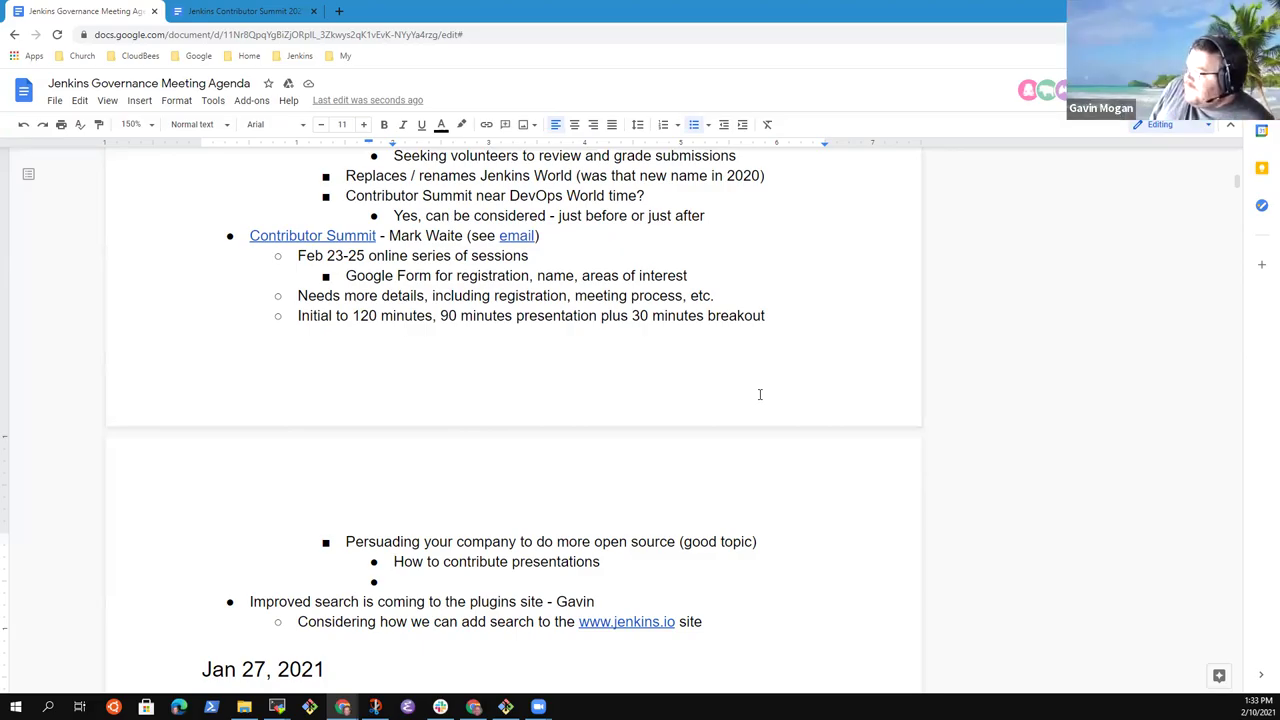
Insert a dash before "presentations" so the bullet reads "How to contribute - presentations", and return to the empty bullet below.
key("ctrl+Right")
type("-")
key("Down")
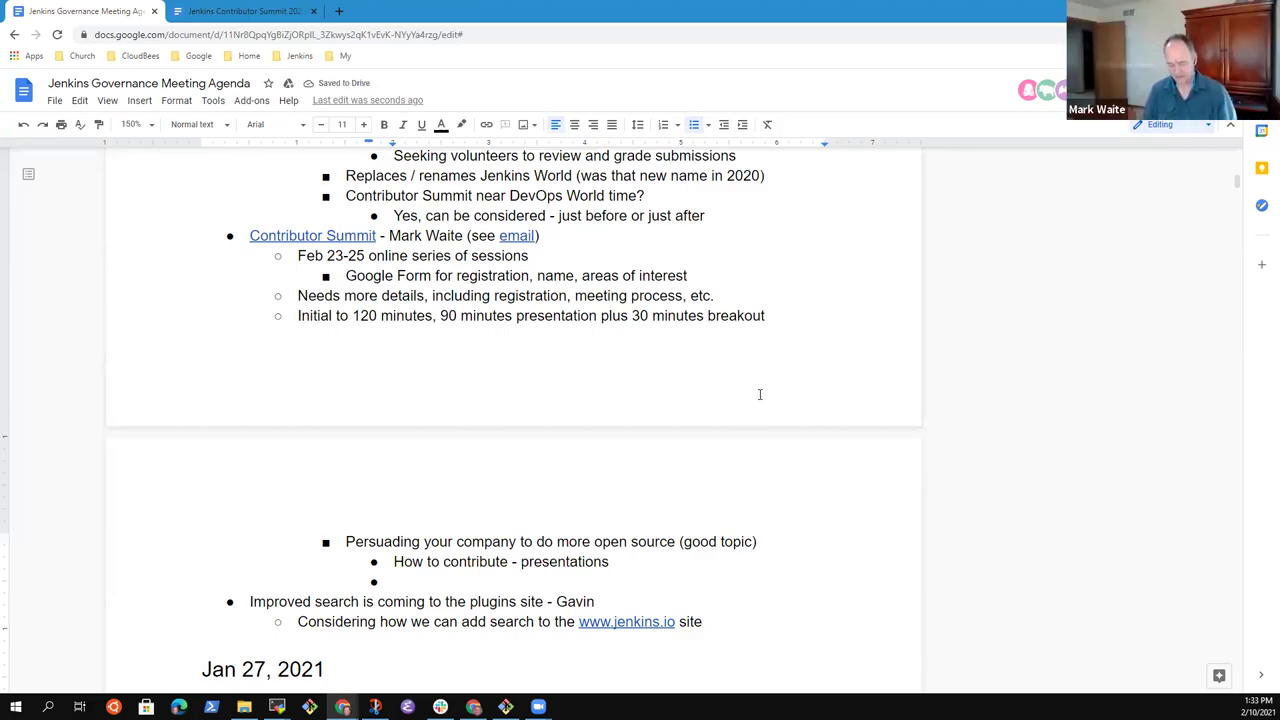
Enter "How to ask your manager for permission for specific activities" in the empty bullet.
type("How to as")
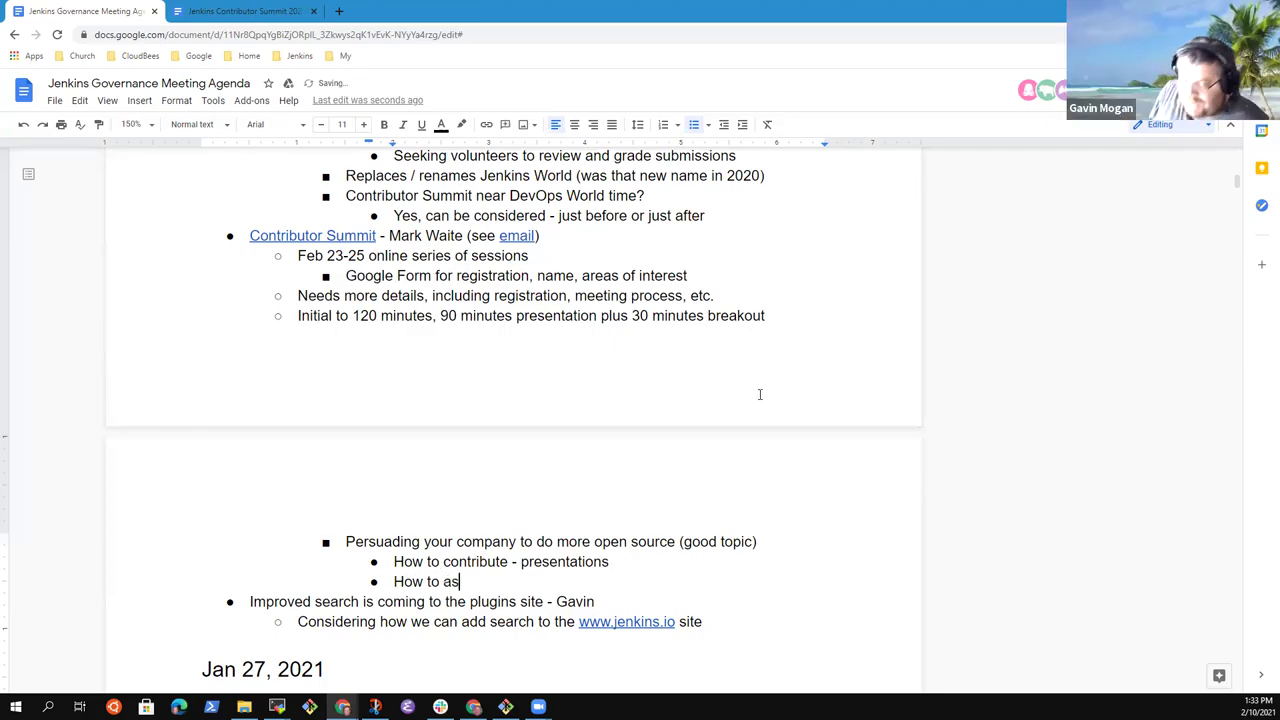
type("k your ma")
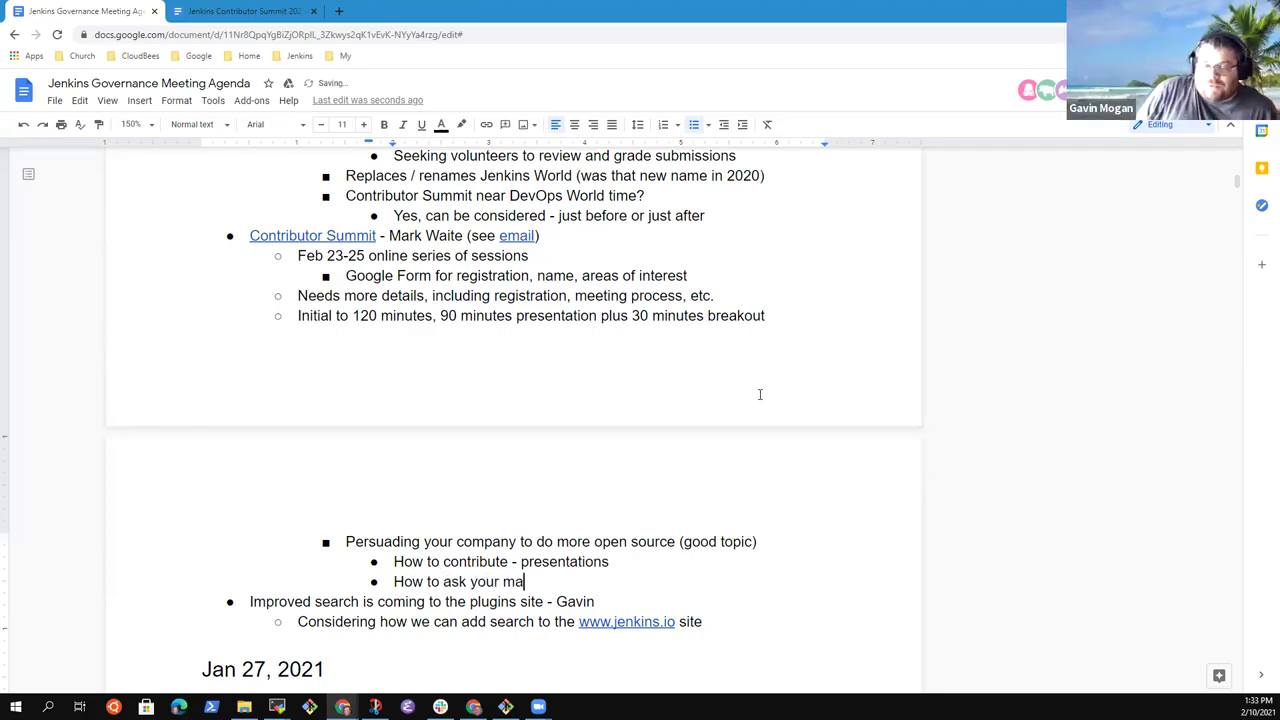
type("nager for permission")
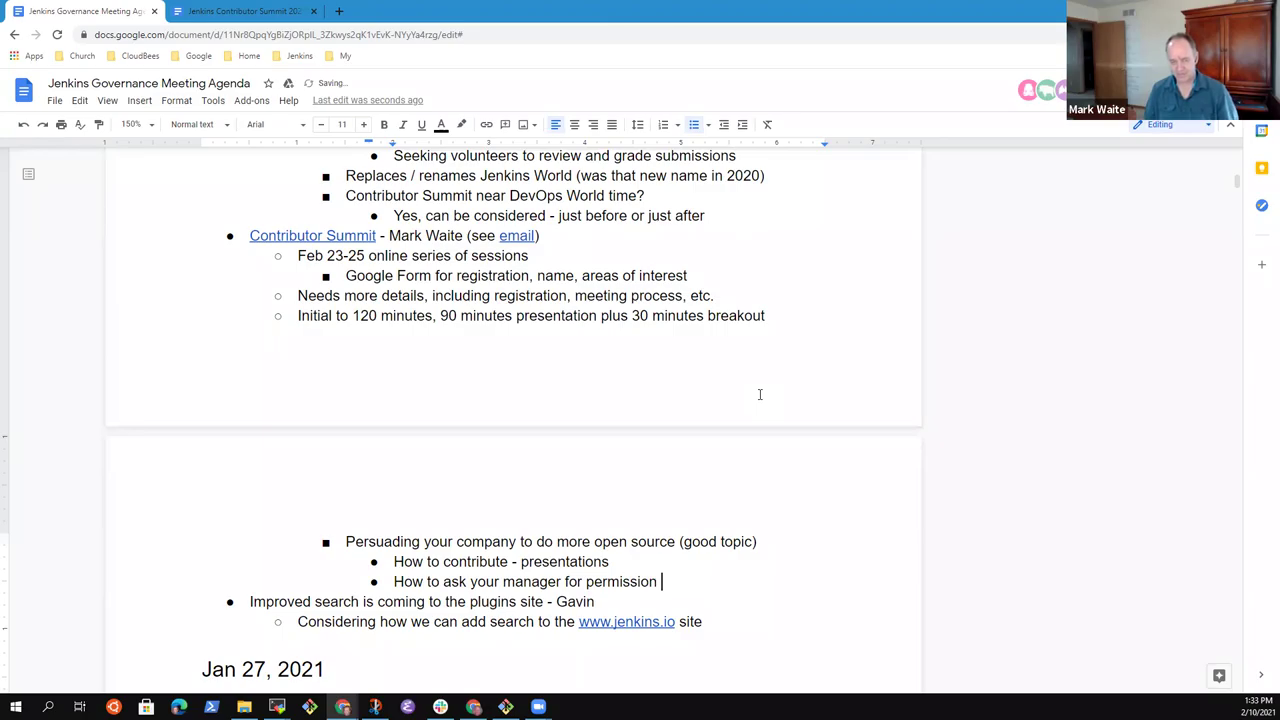
type("for")
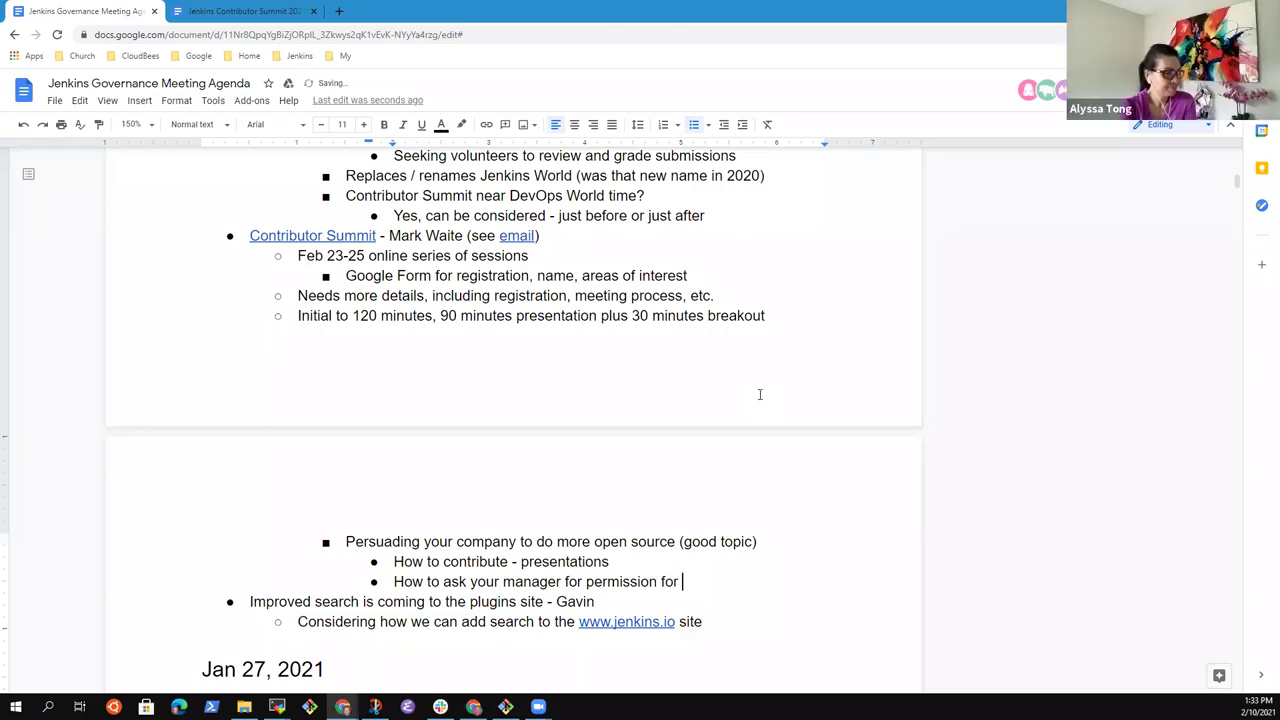
type(" specific ")
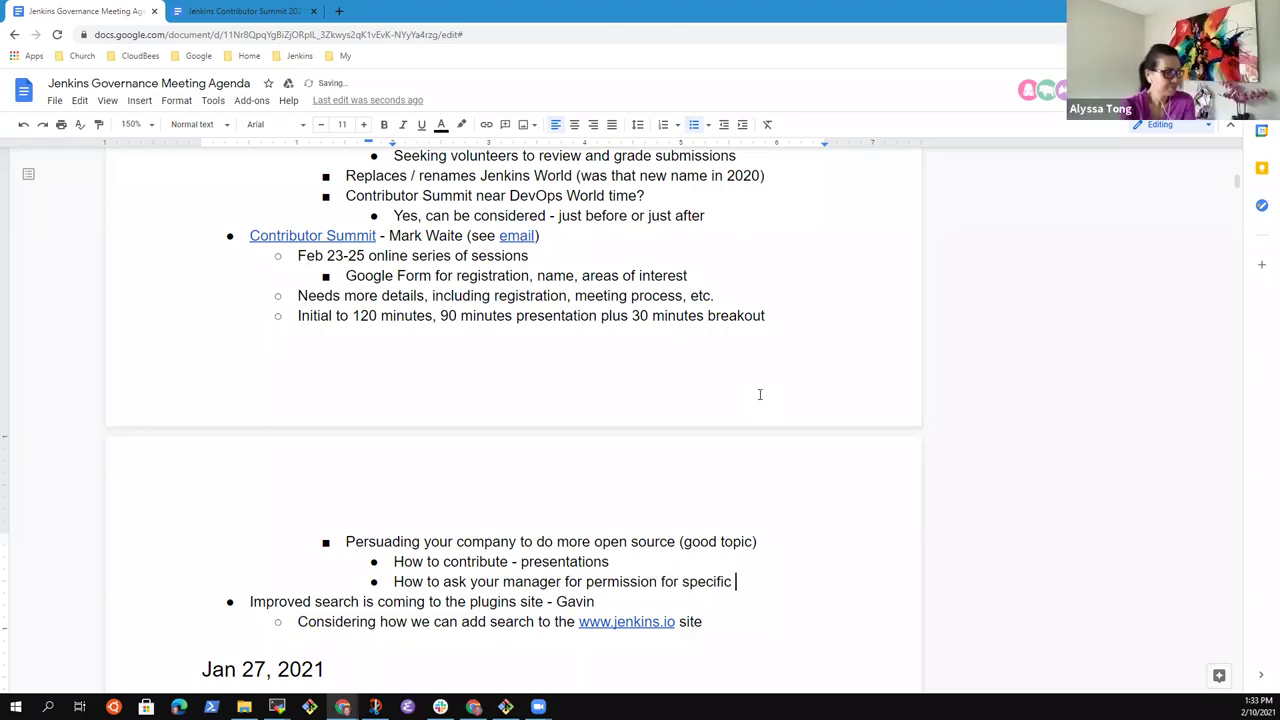
type("activiti")
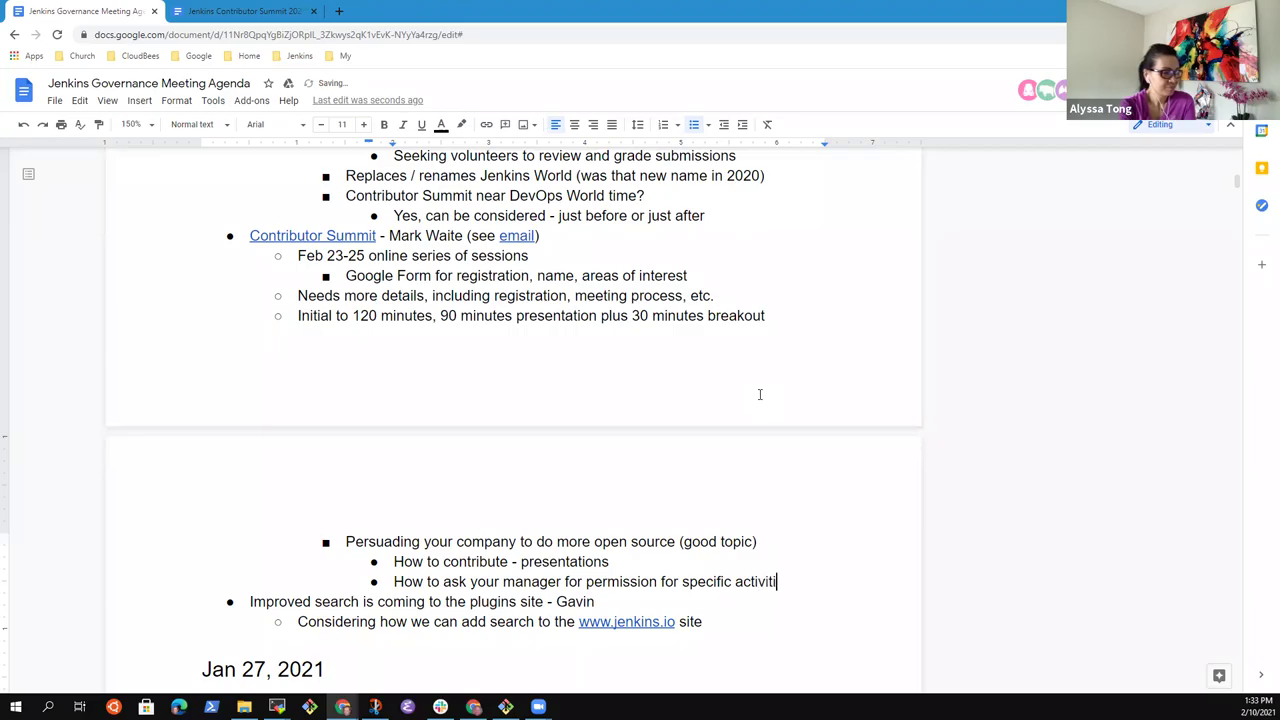
type("ews")
key("BackSpace")
key("BackSpace")
type("s")
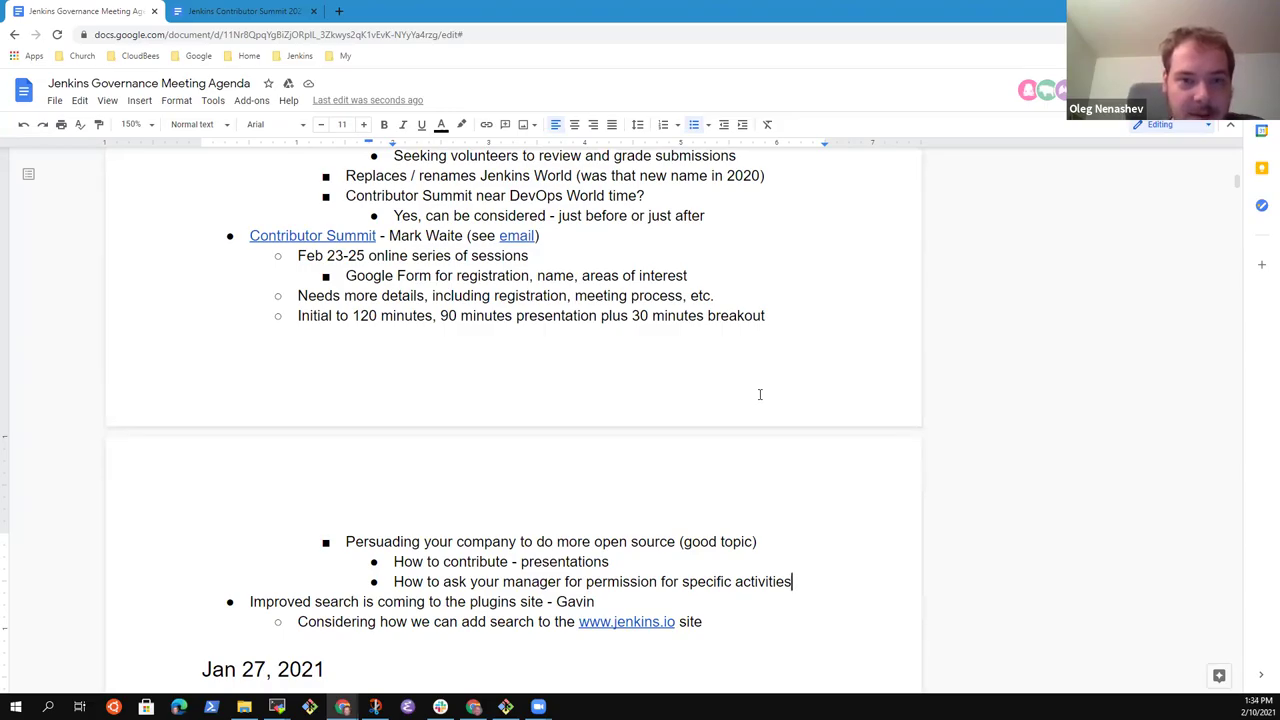
Add the heading "Feb 24, 2021 - Contributor Summit" above the Feb 10, 2021 heading in the Agenda section.
key("alt+Left")
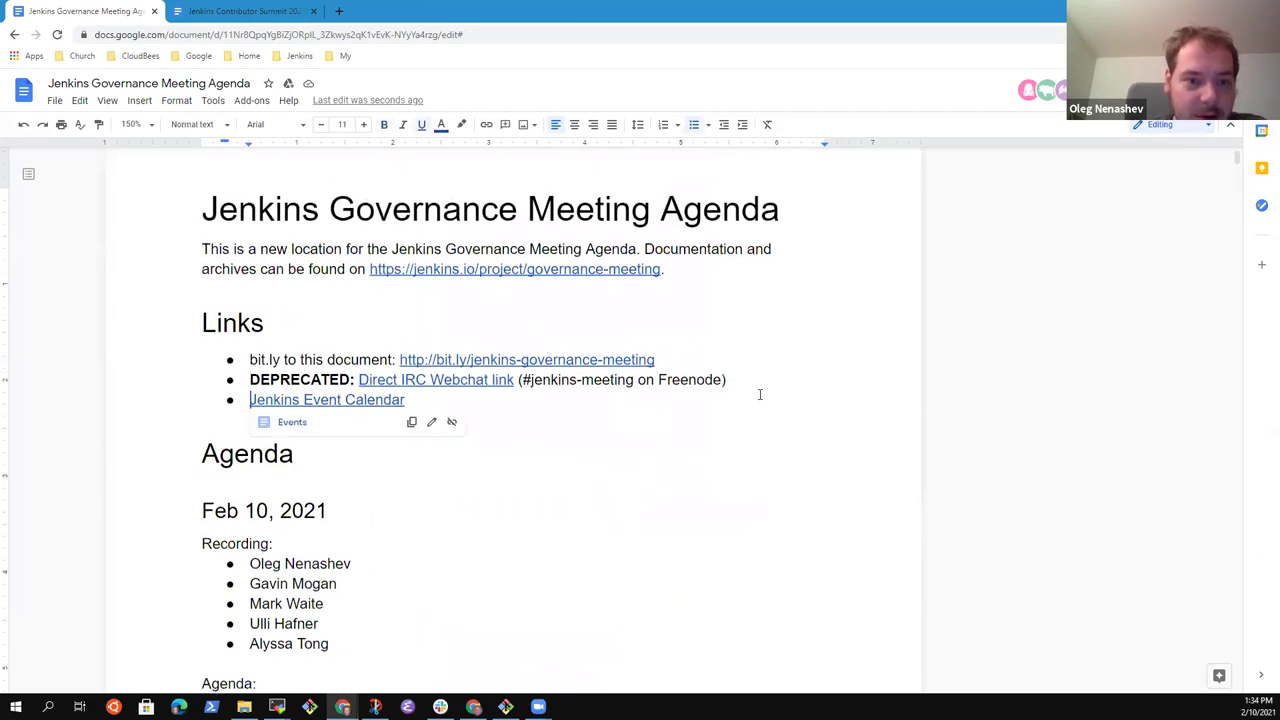
key("Return")
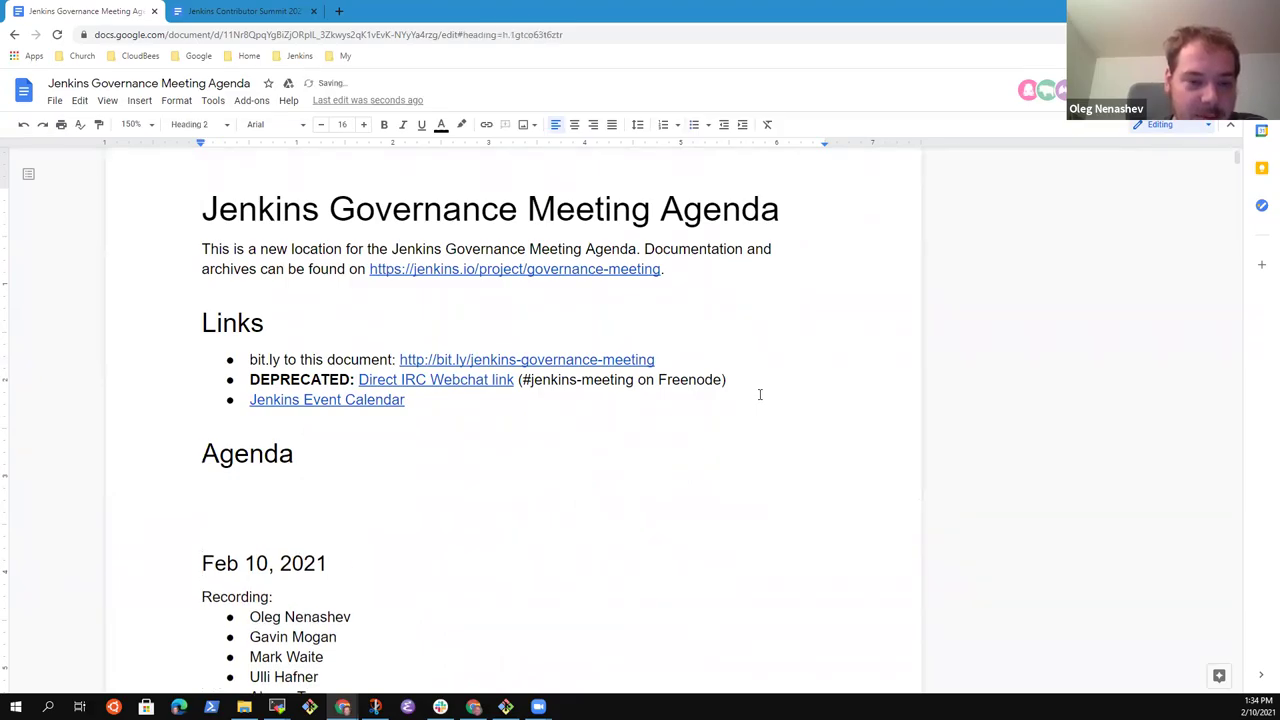
type("Feb 24, 202")
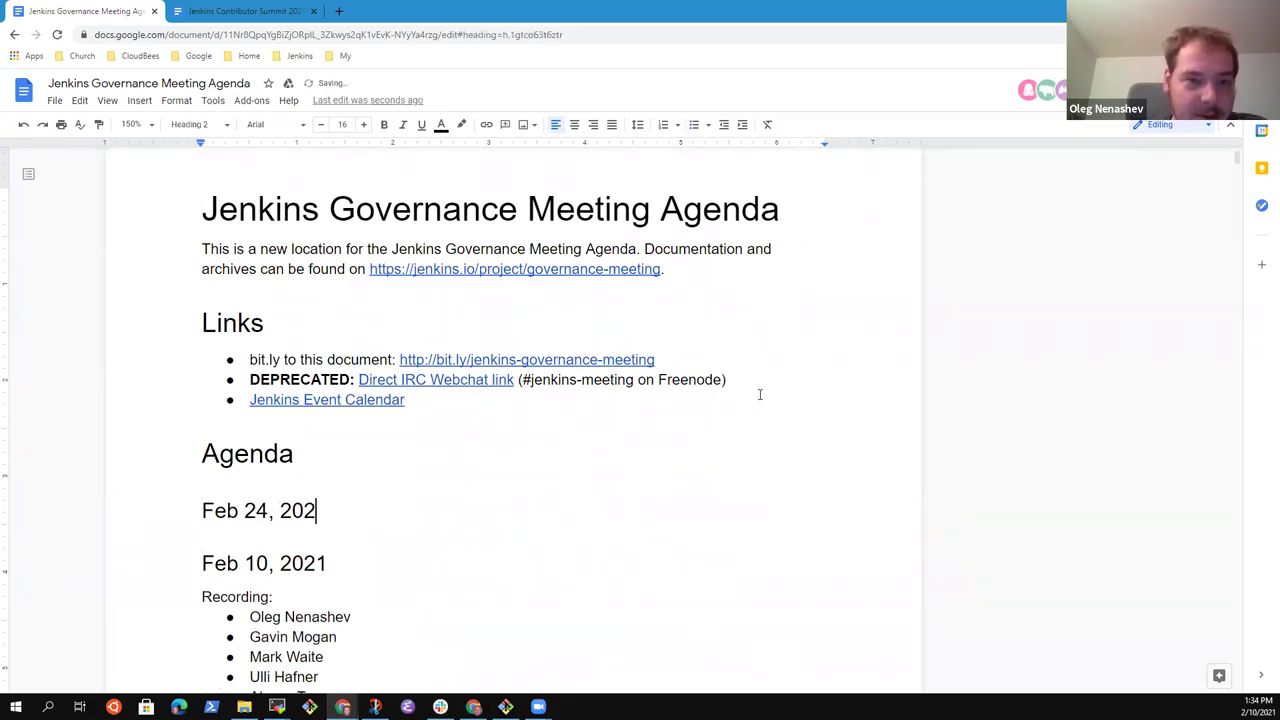
type("1")
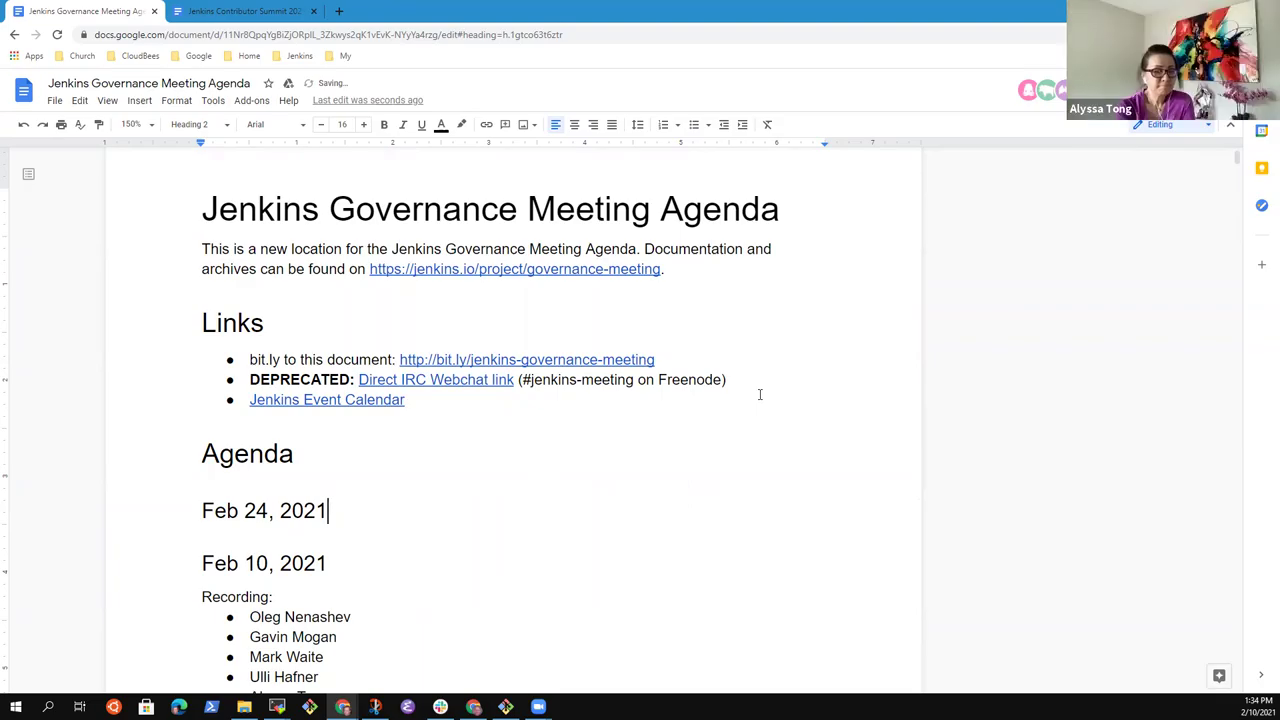
type(" - Contributor Summit")
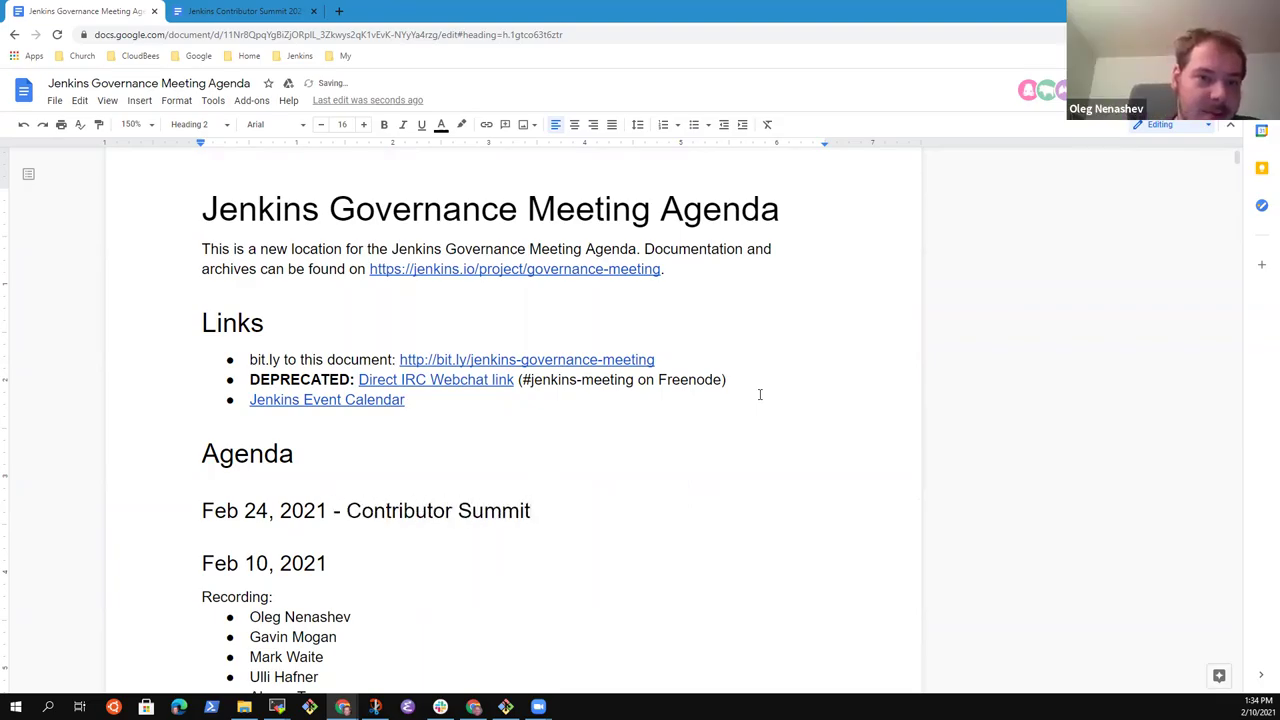
Append "(part of the agenda)" to the Feb 24, 2021 heading.
type(" (ins")
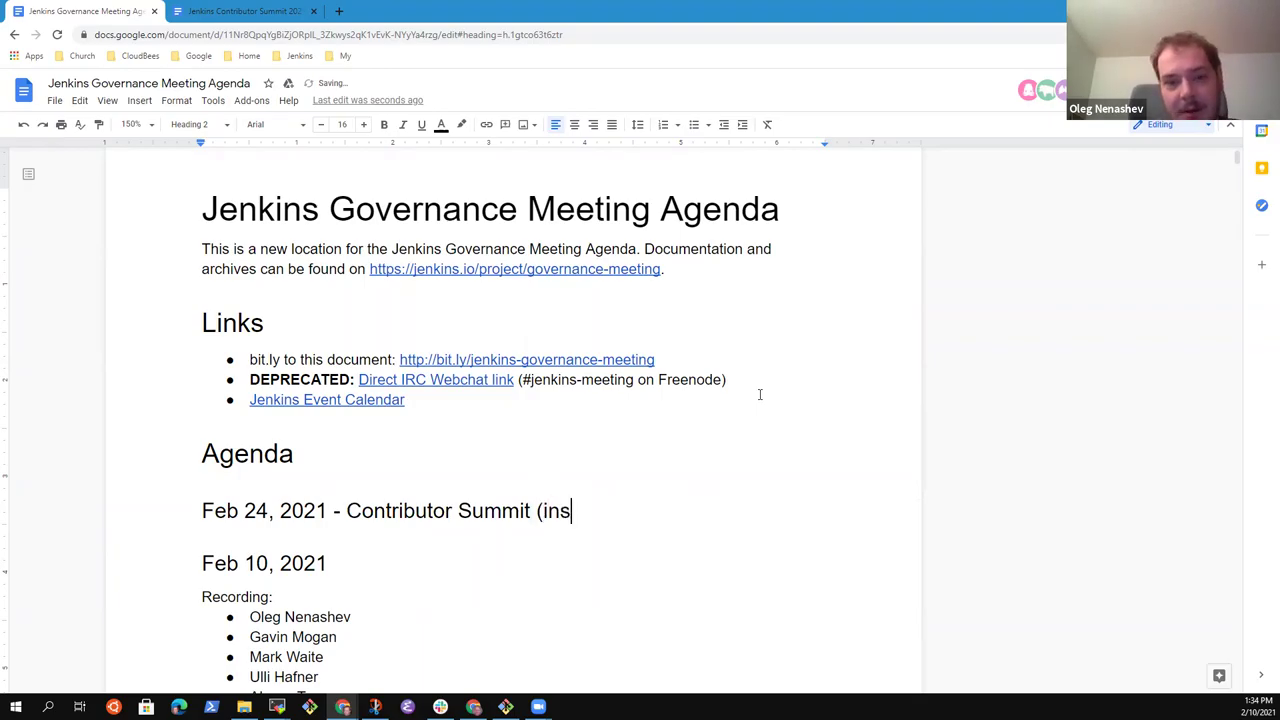
type("ert")
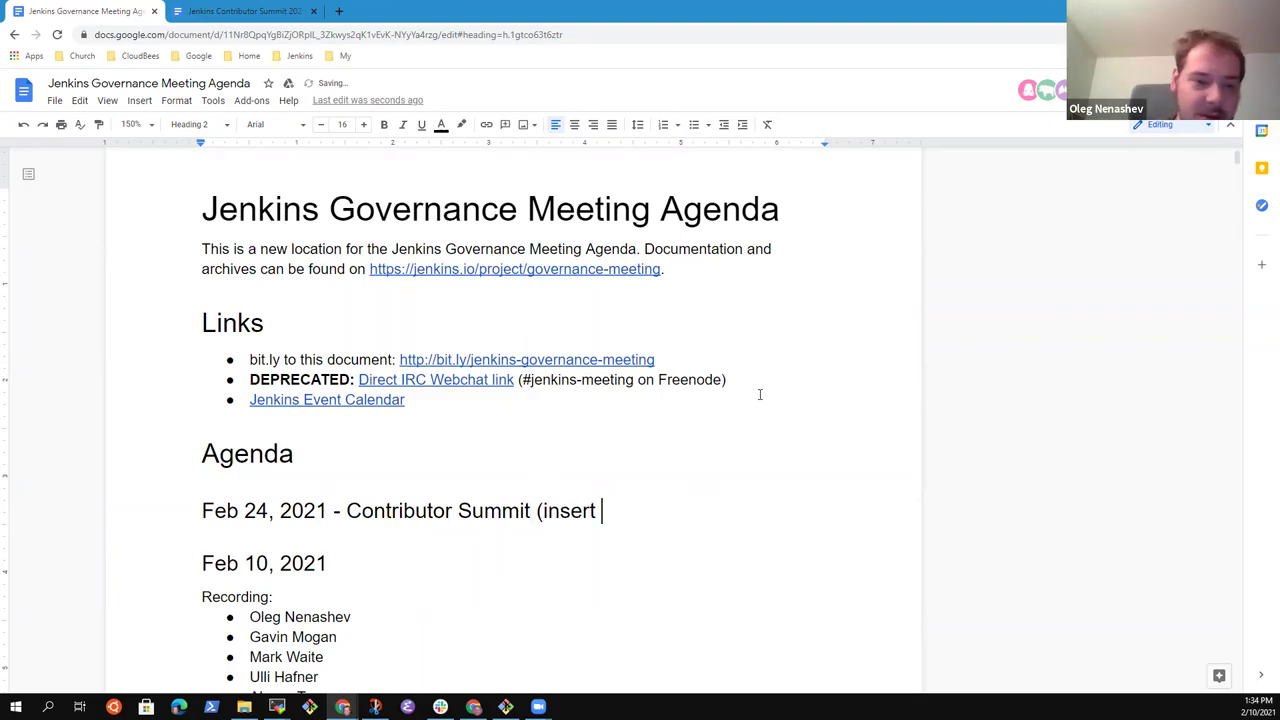
key("BackSpace")
key("BackSpace")
key("BackSpace")
key("BackSpace")
key("BackSpace")
key("BackSpace")
type("part of the agenda)")
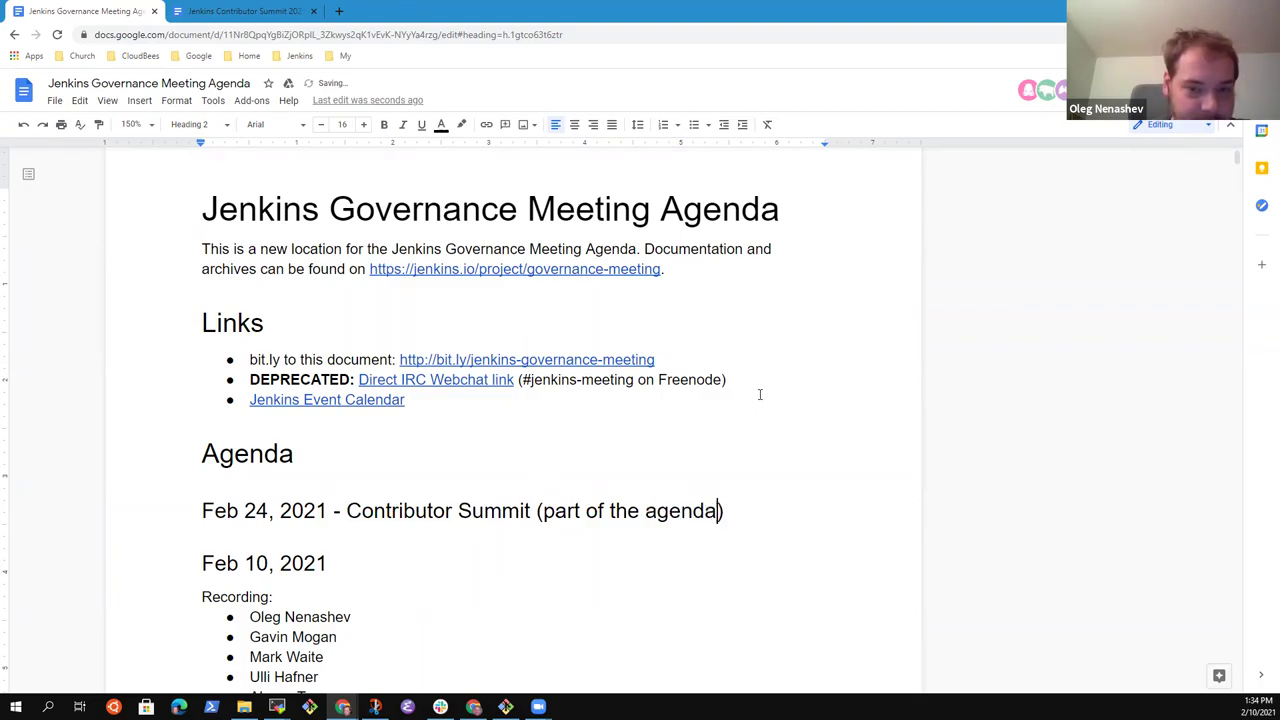